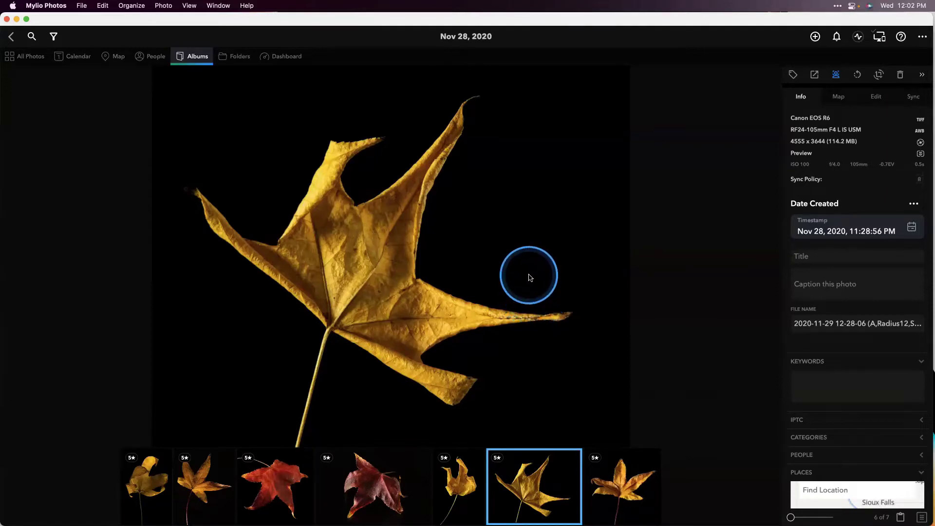
Set the leaf photo's export quality to Medium, then close export settings without exporting
{"action": "right_click", "coordinate": [520, 261]}
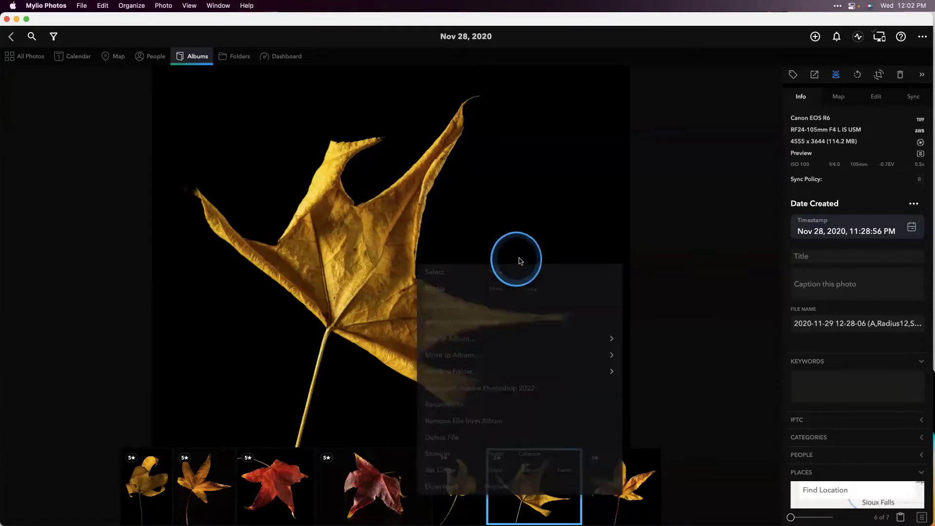
{"action": "left_click", "coordinate": [493, 290]}
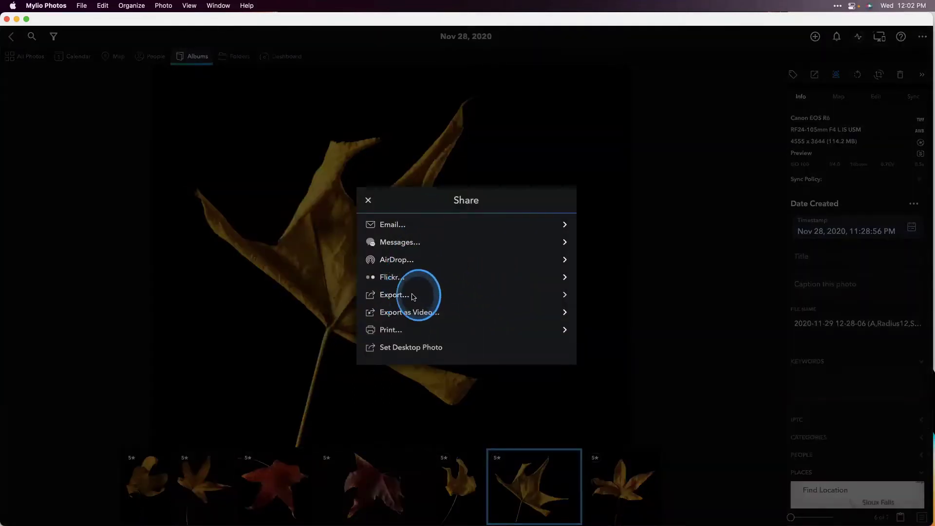
{"action": "left_click", "coordinate": [412, 296]}
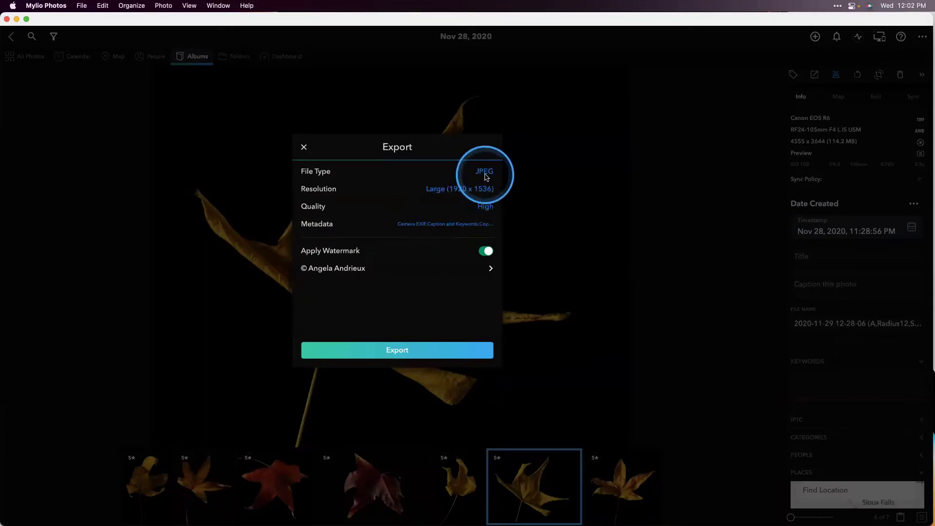
{"action": "left_click", "coordinate": [482, 210]}
{"action": "left_click", "coordinate": [384, 272]}
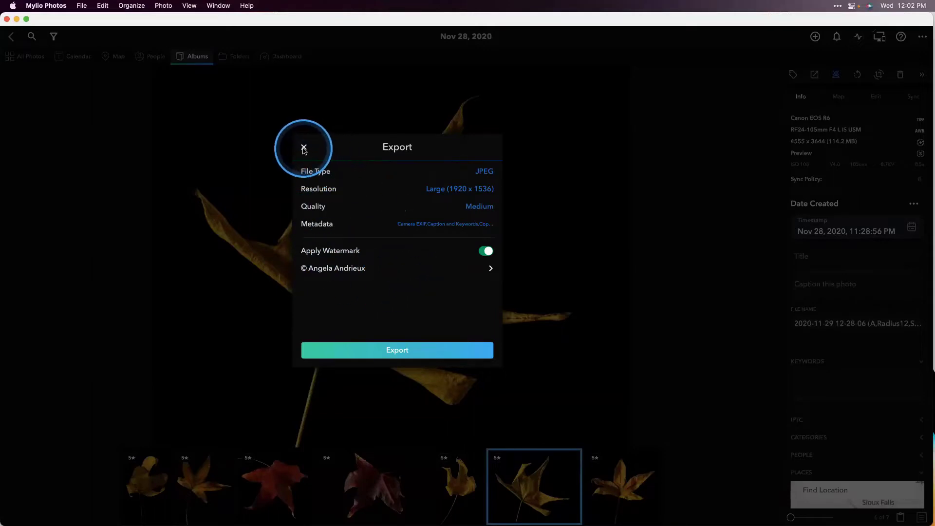
{"action": "left_click", "coordinate": [303, 148]}
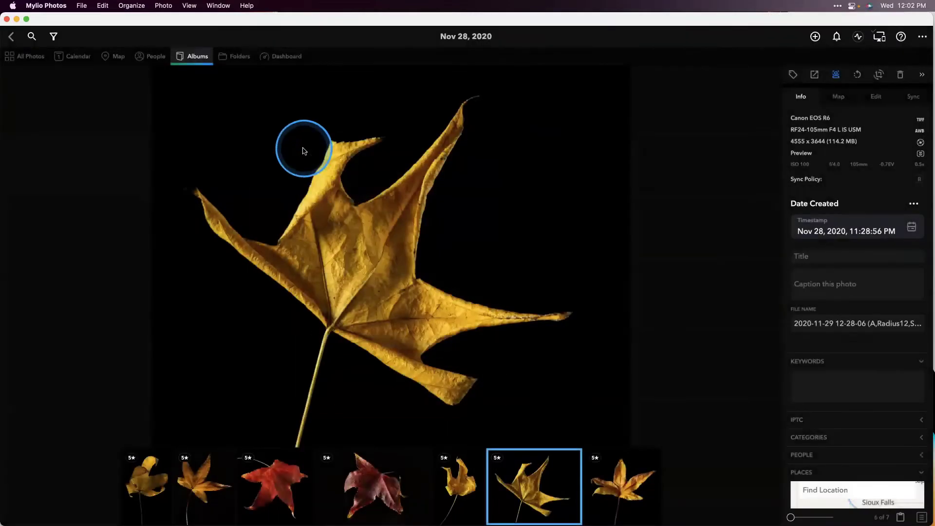
Copy the yellow leaf photo via Media > Copy and switch to Safari
{"action": "right_click", "coordinate": [343, 180]}
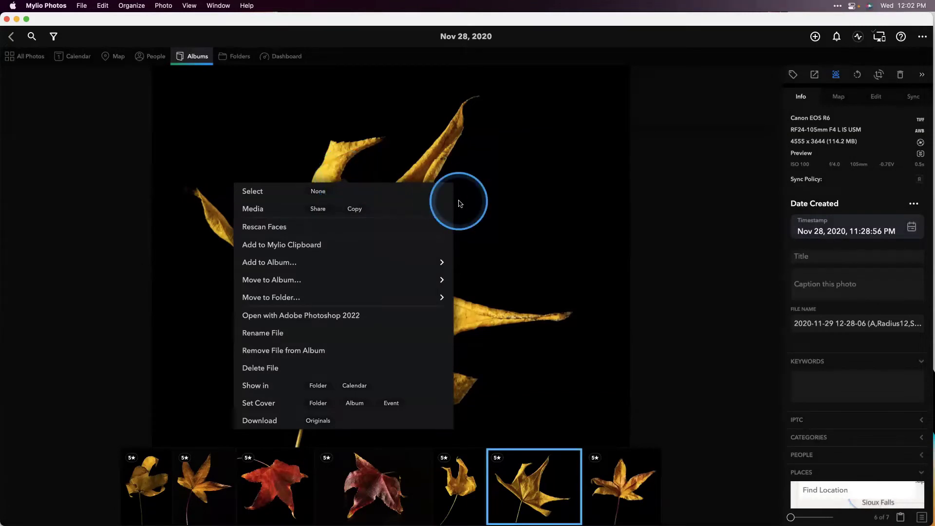
{"action": "left_click", "coordinate": [484, 215]}
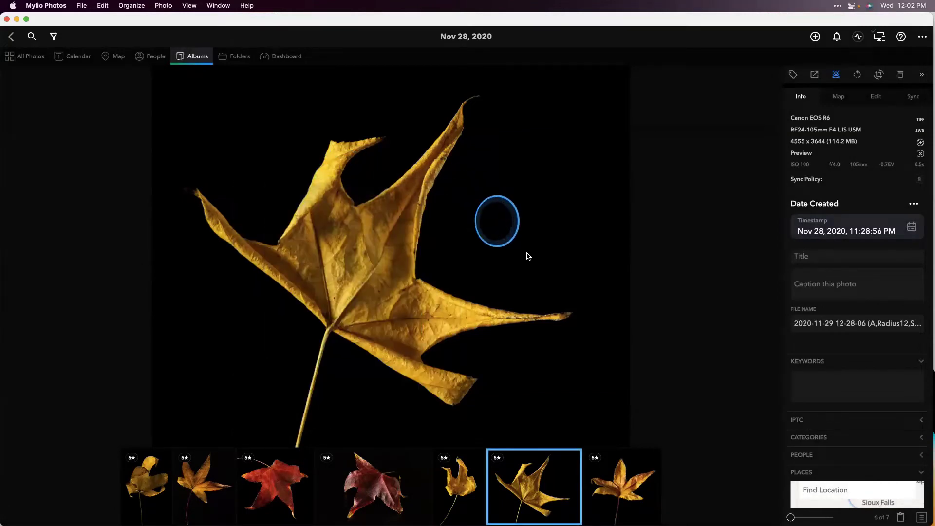
{"action": "left_click", "coordinate": [921, 516]}
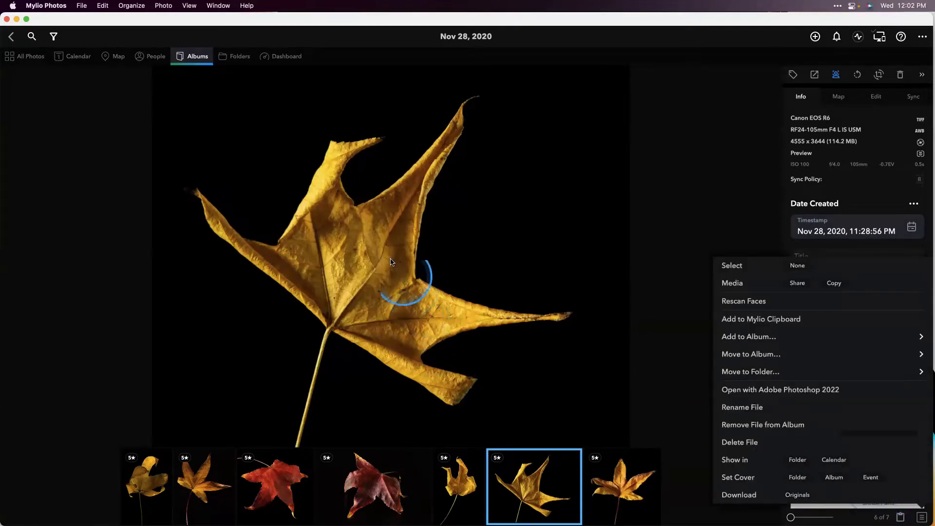
{"action": "right_click", "coordinate": [390, 273]}
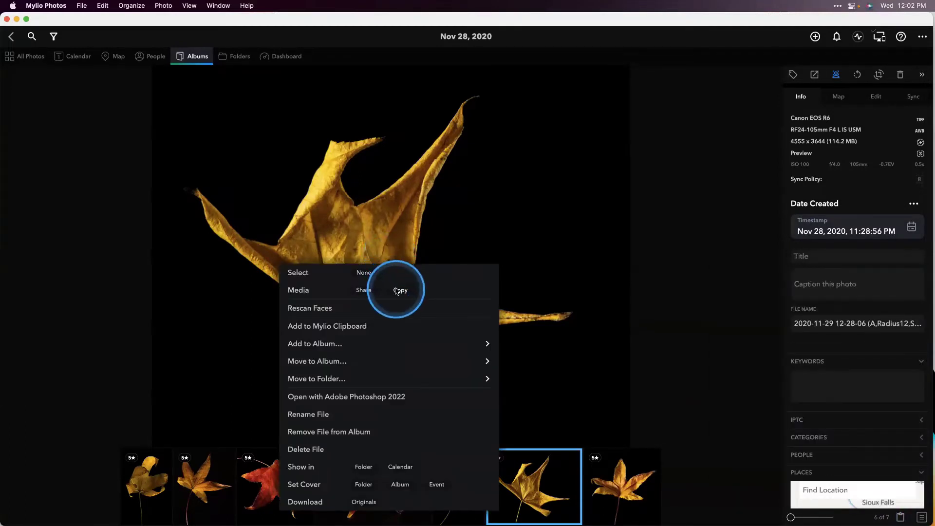
{"action": "left_click", "coordinate": [398, 290]}
{"action": "key", "text": "super+Tab"}
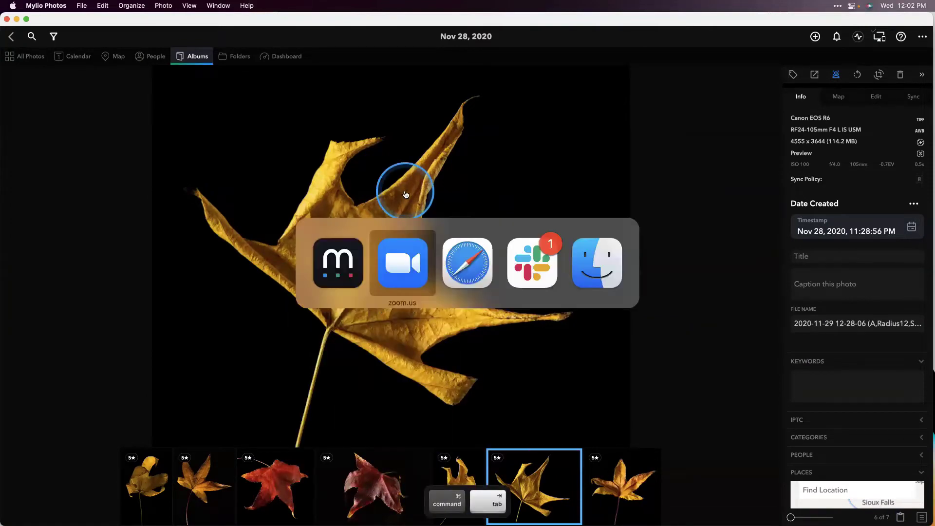
{"action": "key", "text": "super+Tab"}
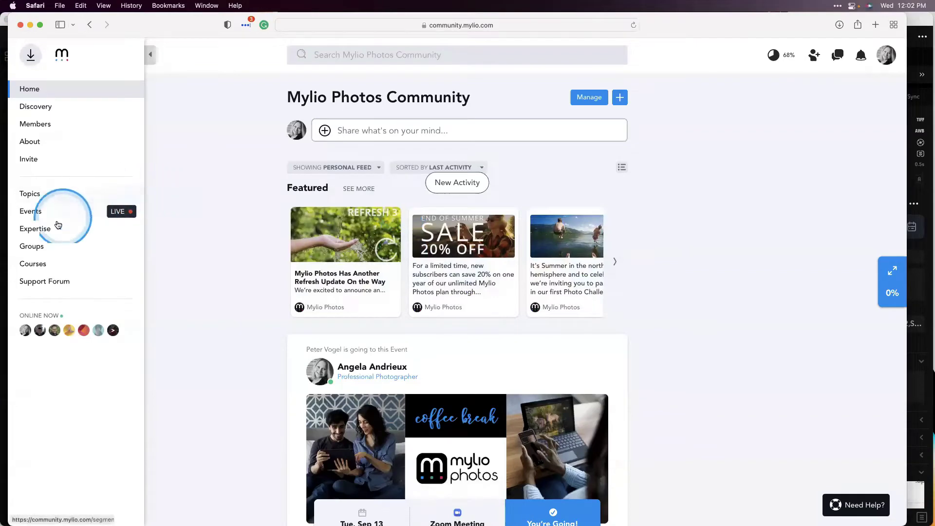
Go to the community Groups page, scroll the list, and open Nature Photos
{"action": "left_click", "coordinate": [51, 245]}
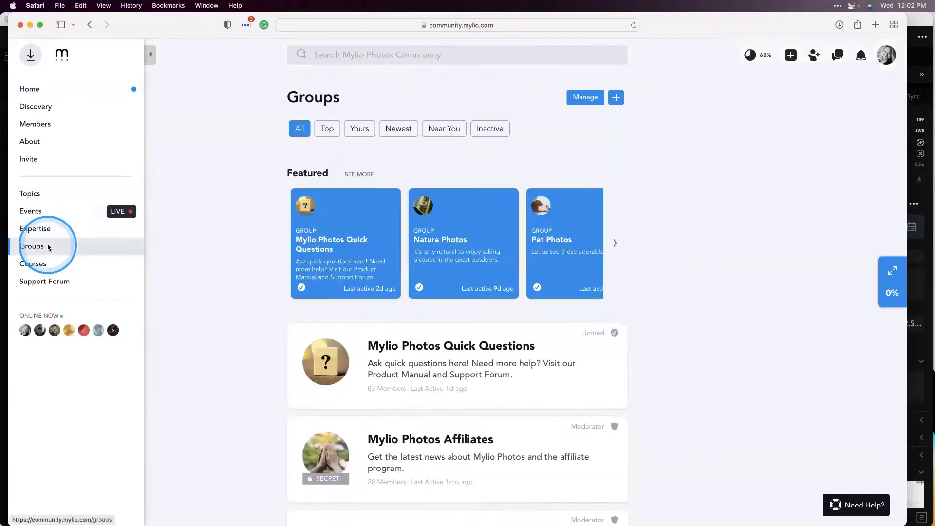
{"action": "scroll", "coordinate": [221, 267], "scroll_direction": "down", "scroll_amount": 5}
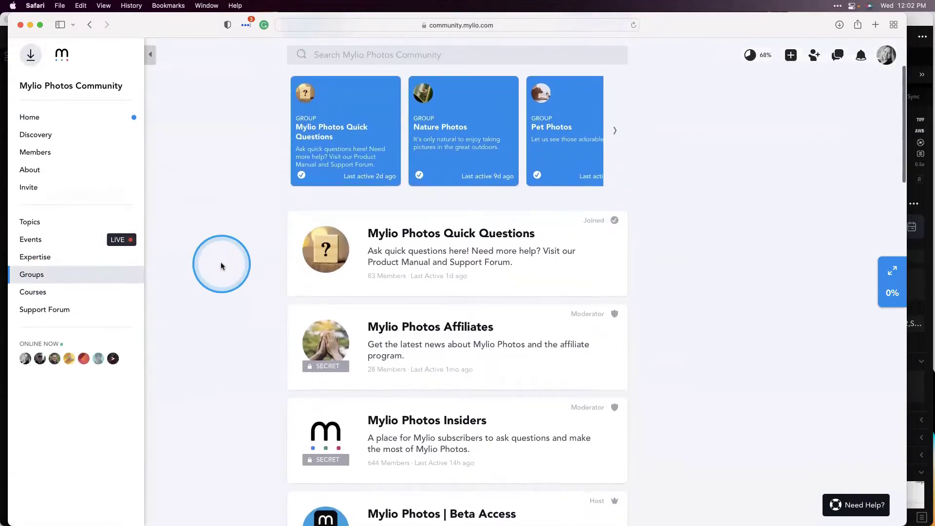
{"action": "scroll", "coordinate": [221, 266], "scroll_direction": "down", "scroll_amount": 6}
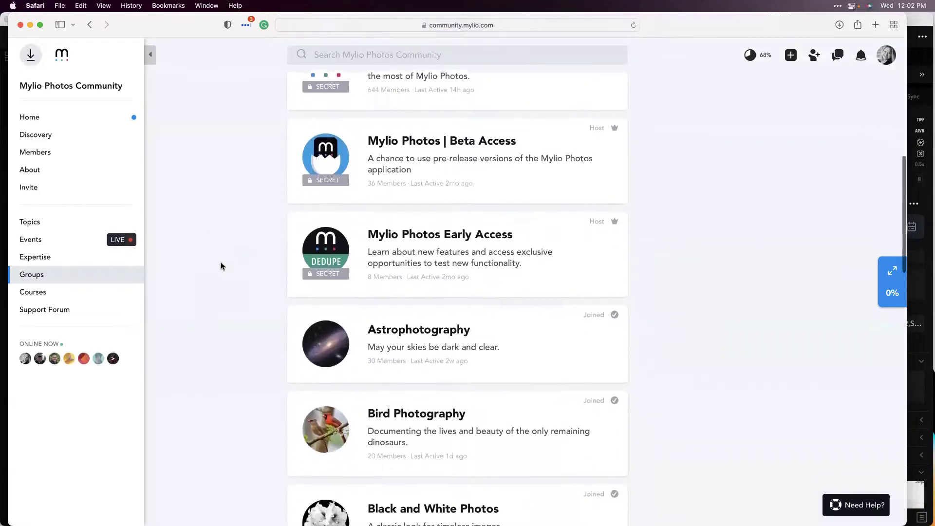
{"action": "scroll", "coordinate": [221, 266], "scroll_direction": "down", "scroll_amount": 9}
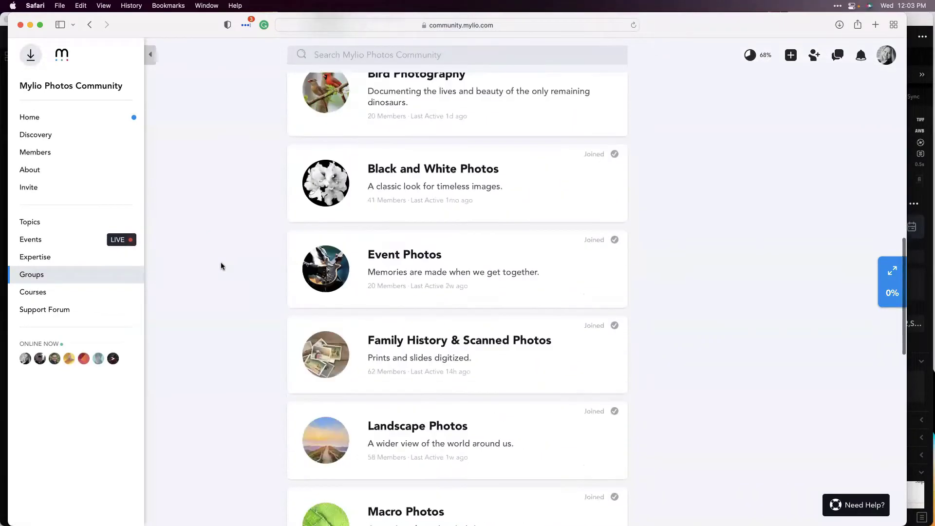
{"action": "scroll", "coordinate": [221, 266], "scroll_direction": "down", "scroll_amount": 5}
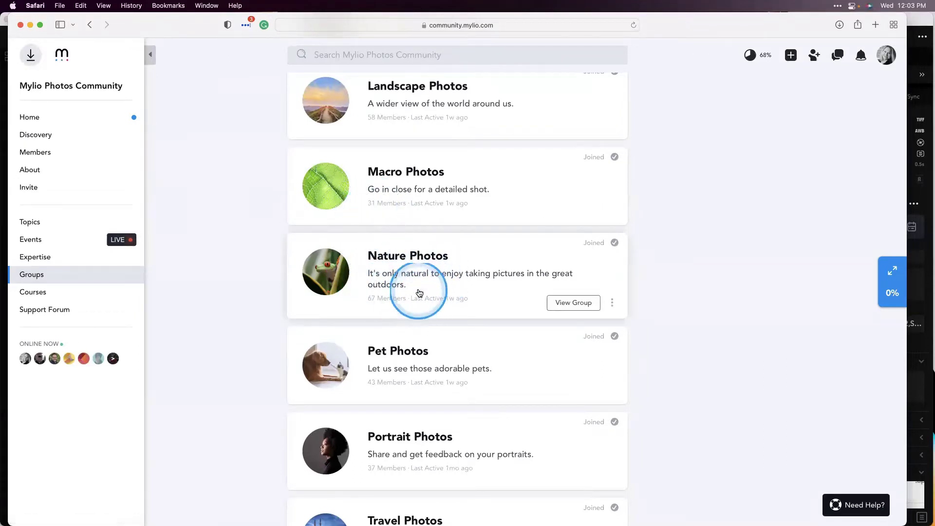
{"action": "left_click", "coordinate": [421, 258]}
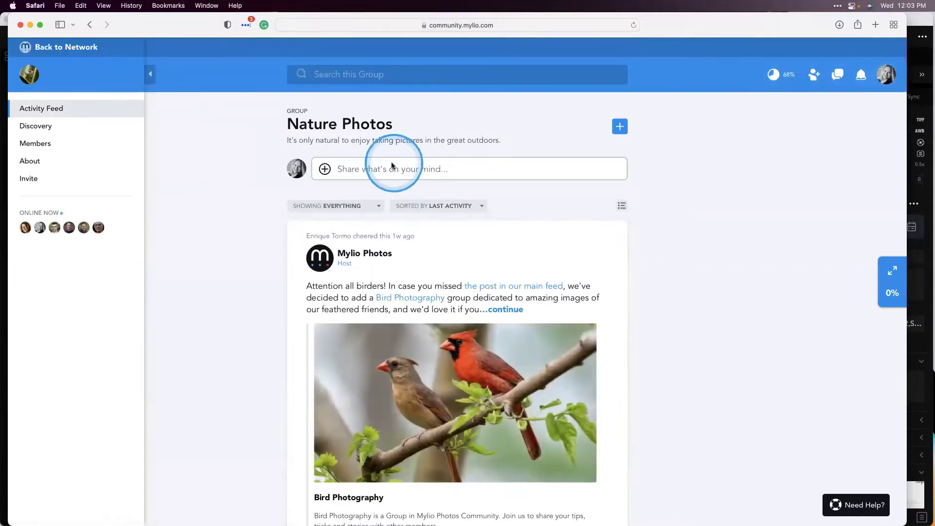
Paste the leaf photo into a new post captioned 'Wishing you cool fall breezes!' and publish it
{"action": "left_click", "coordinate": [387, 168]}
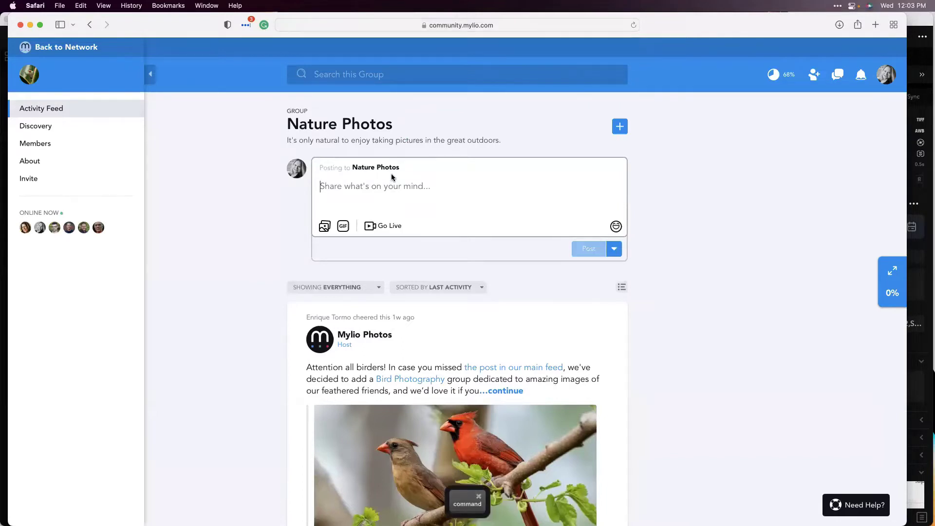
{"action": "key", "text": "super+v"}
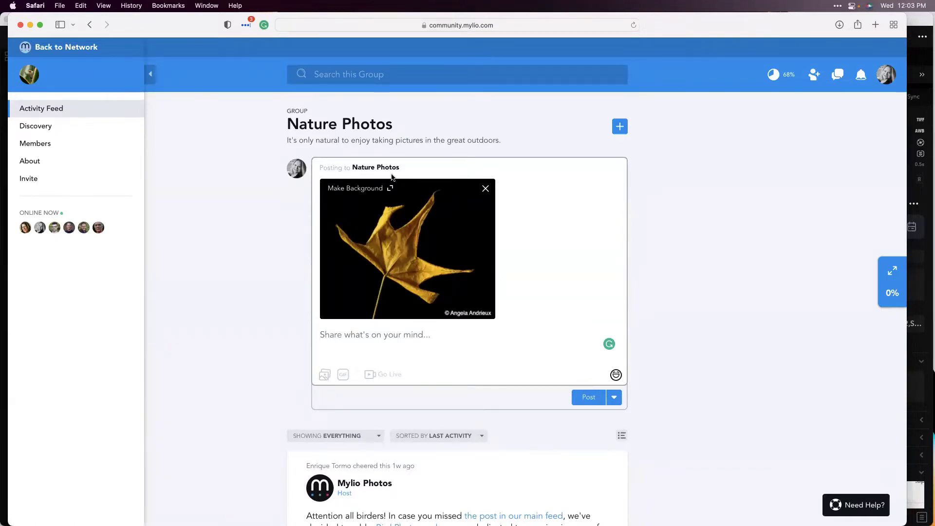
{"action": "type", "text": "Wishing you a"}
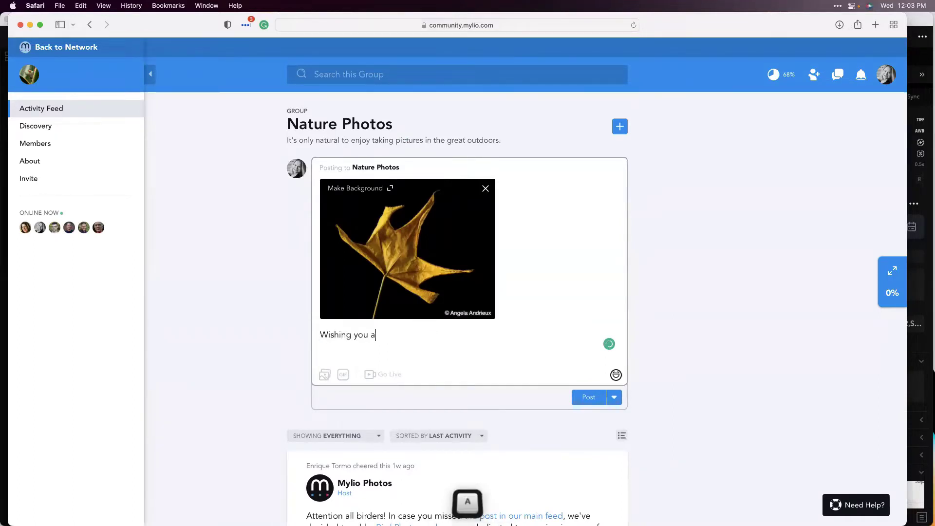
{"action": "key", "text": "BackSpace"}
{"action": "type", "text": "coo"}
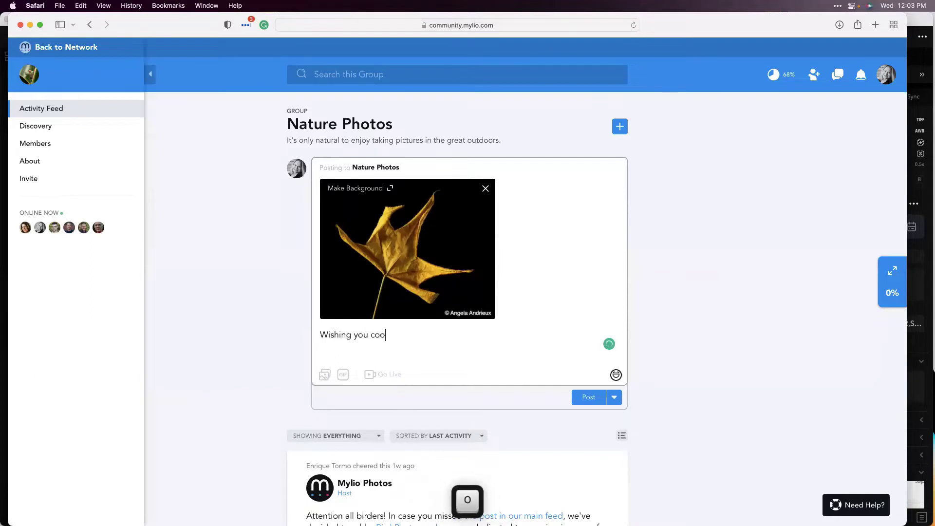
{"action": "type", "text": "l fall breezes!"}
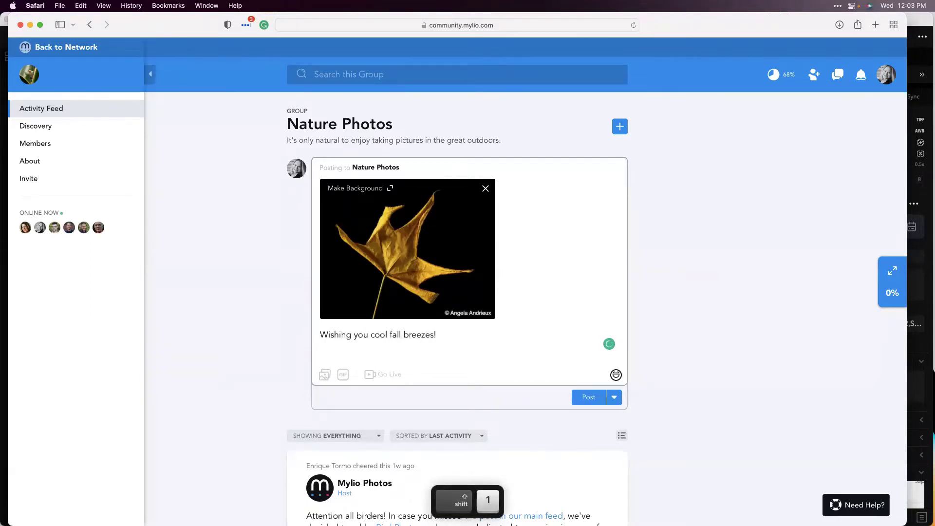
{"action": "left_click", "coordinate": [589, 397]}
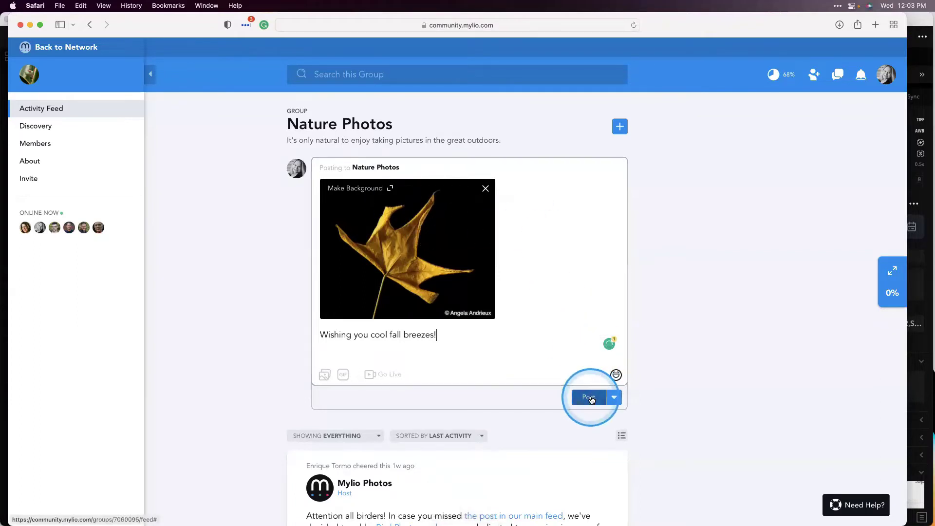
{"action": "left_click", "coordinate": [287, 361]}
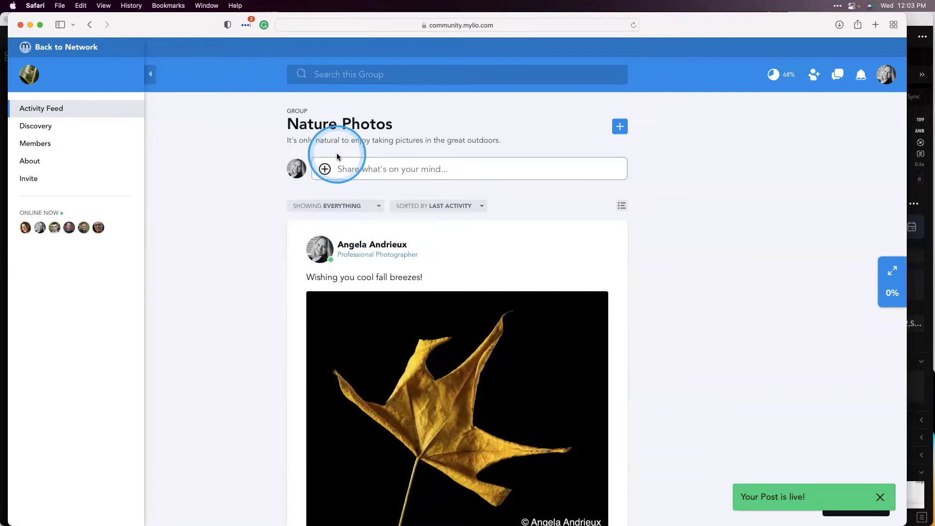
{"action": "scroll", "coordinate": [344, 210], "scroll_direction": "down", "scroll_amount": 5}
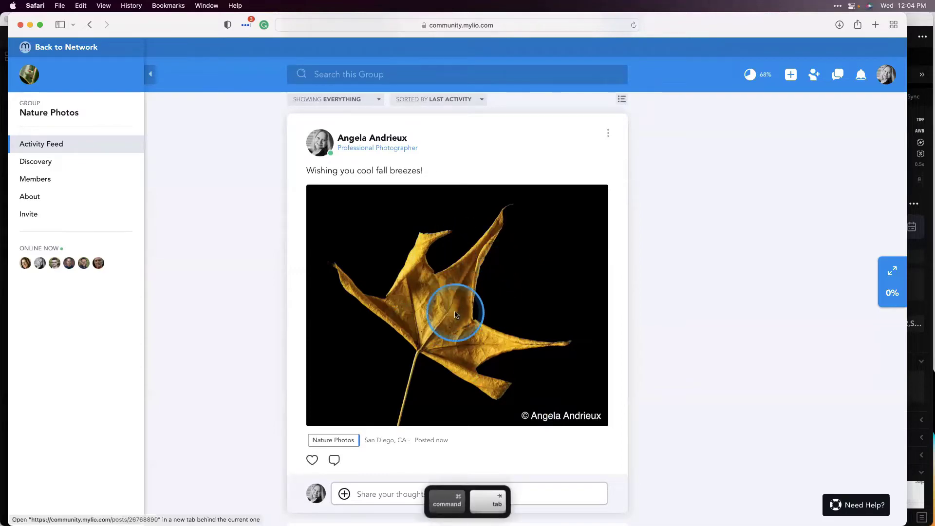
{"action": "key", "text": "super+Tab"}
Turn off Apply Watermark in the leaf photo's Export settings, then close them
{"action": "left_click", "coordinate": [421, 280]}
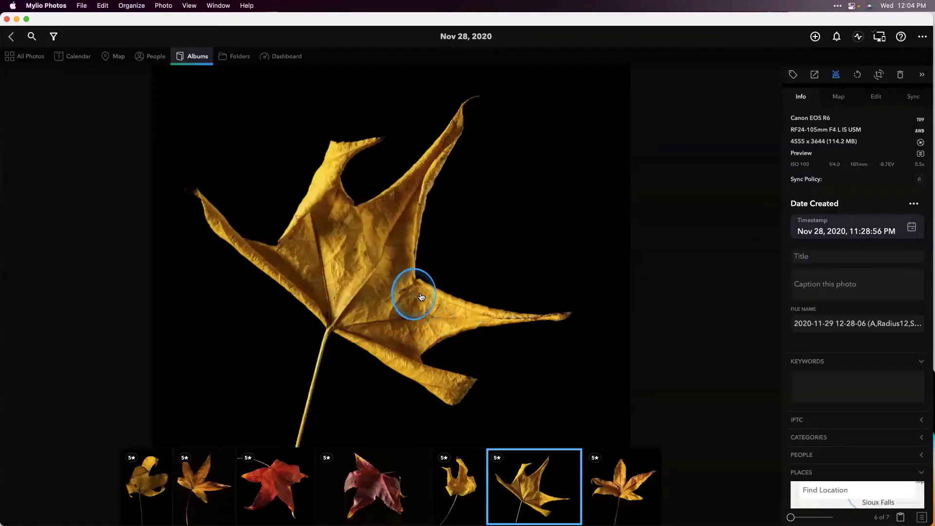
{"action": "right_click", "coordinate": [422, 296]}
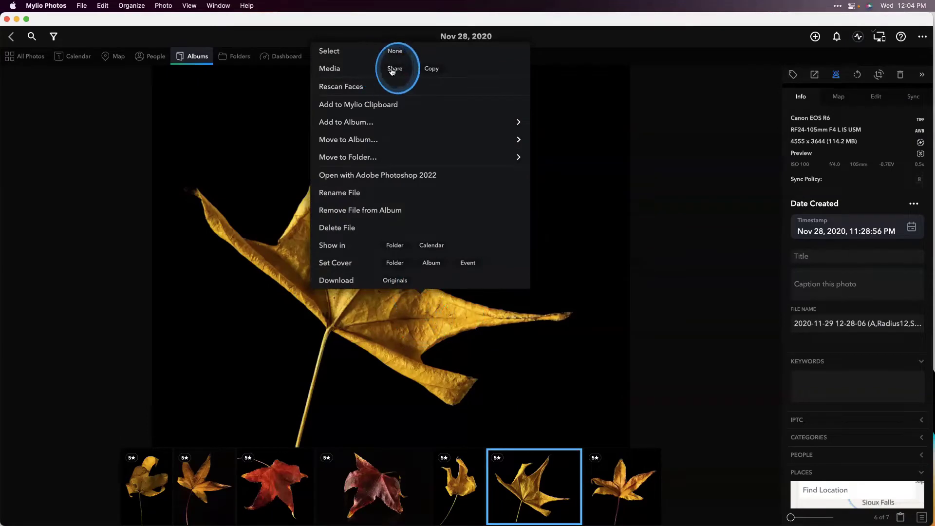
{"action": "left_click", "coordinate": [394, 69]}
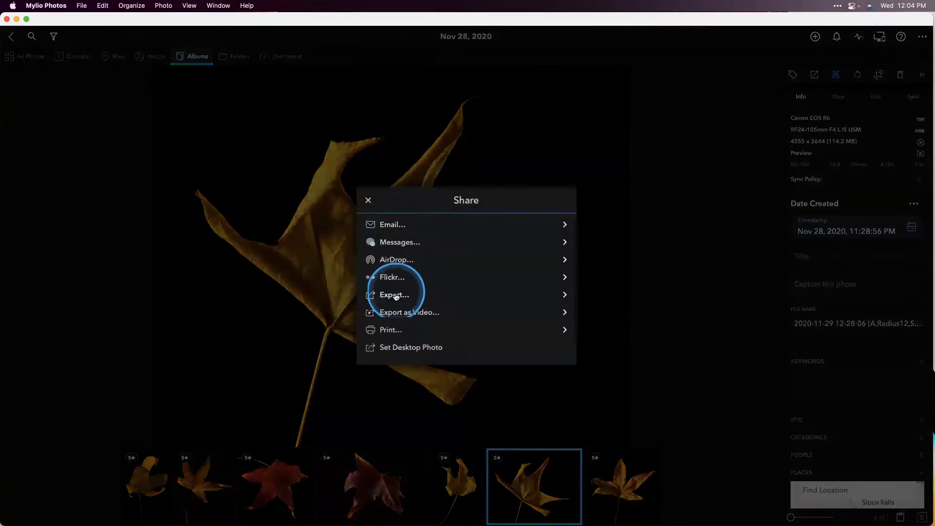
{"action": "left_click", "coordinate": [396, 295]}
{"action": "left_click", "coordinate": [485, 251]}
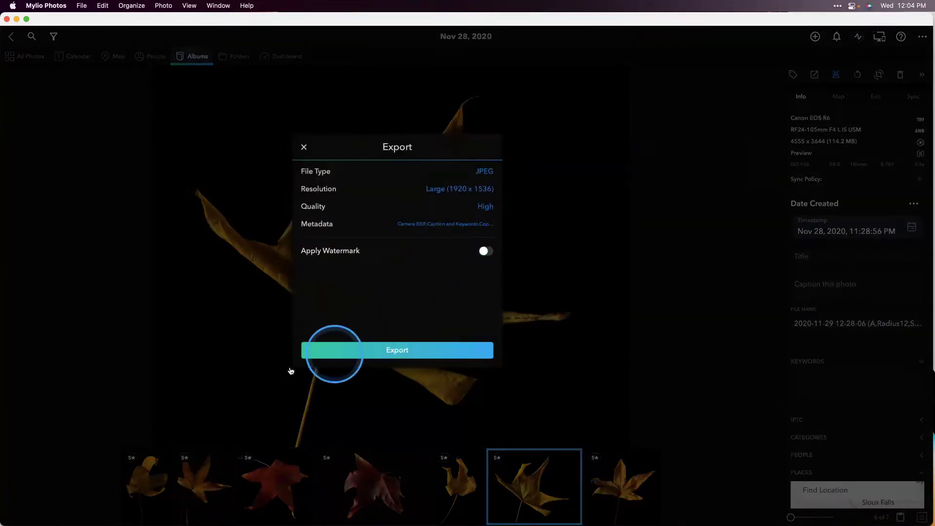
{"action": "left_click", "coordinate": [304, 148]}
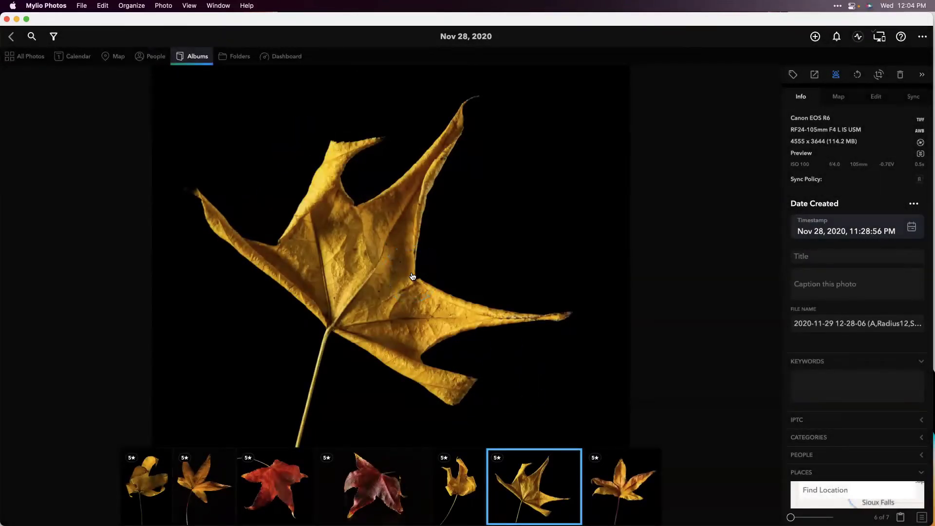
{"action": "key", "text": "super+Tab"}
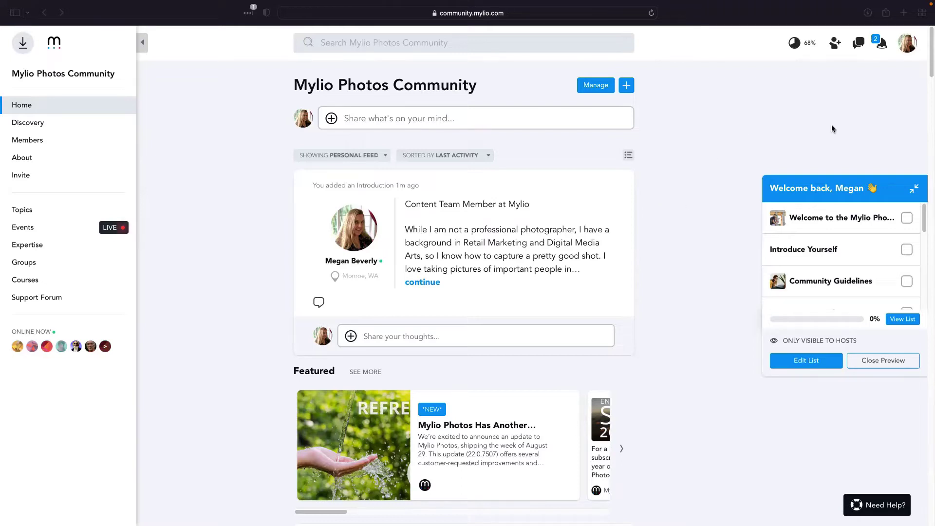
Sign out from the Account menu and go back to the community landing page
{"action": "left_click", "coordinate": [908, 48]}
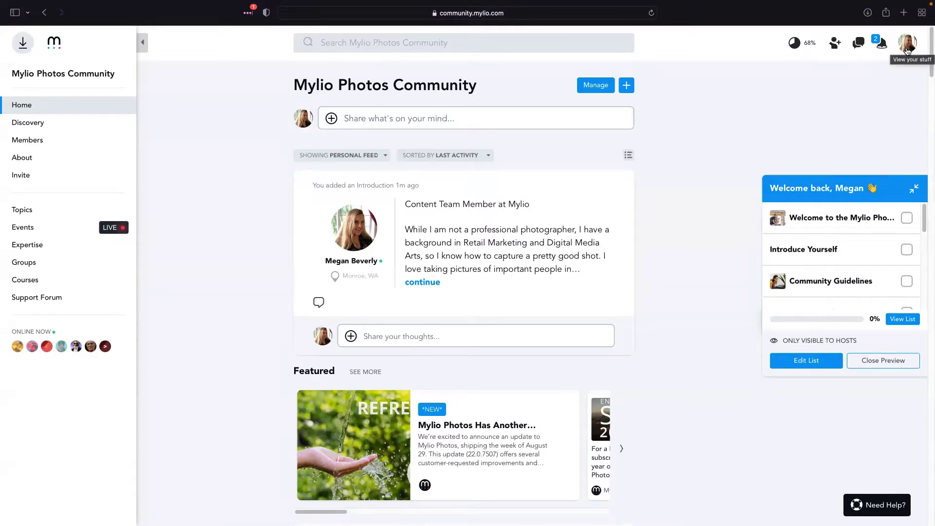
{"action": "left_click", "coordinate": [908, 48]}
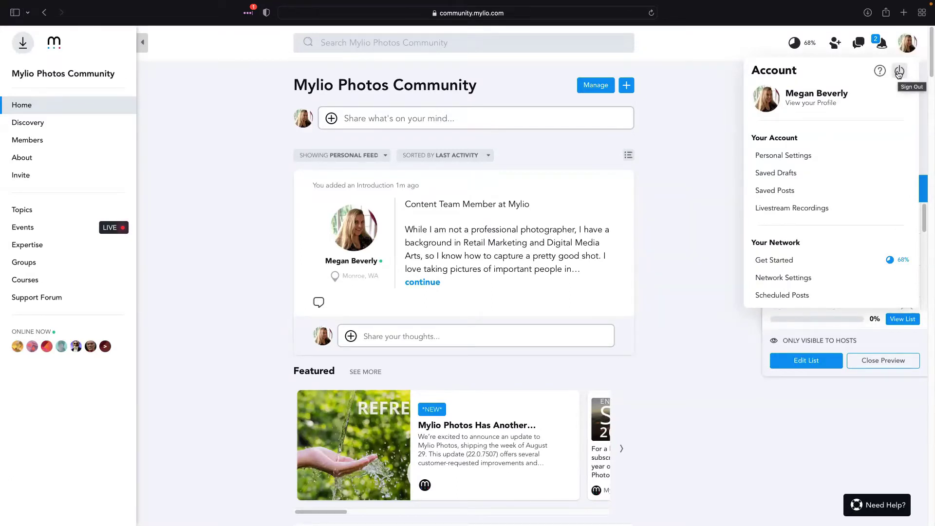
{"action": "left_click", "coordinate": [899, 71]}
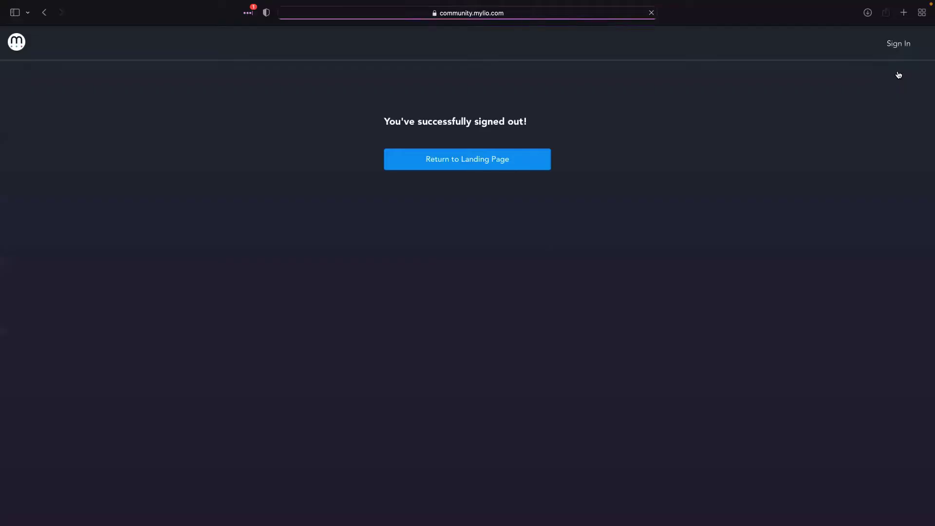
{"action": "left_click", "coordinate": [480, 160]}
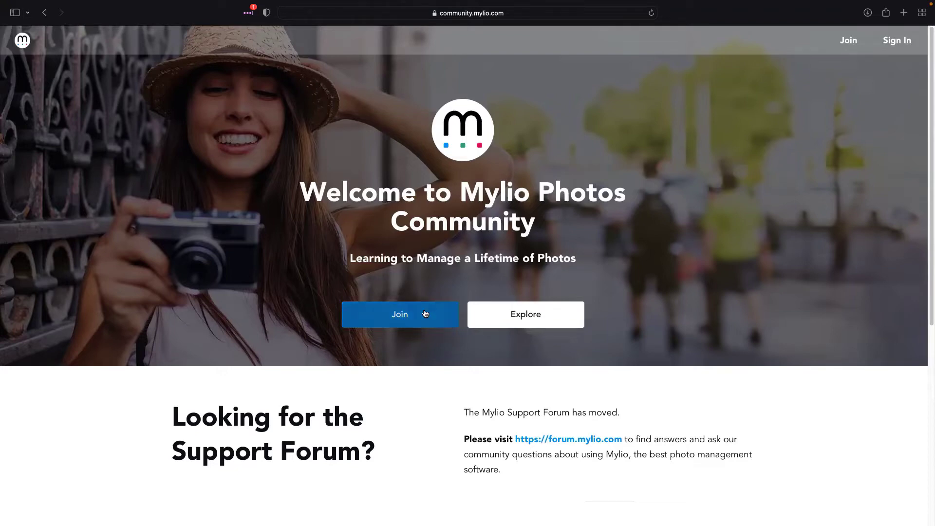
{"action": "left_click", "coordinate": [384, 316]}
Sign in with the account e-mail and password, declining LastPass's save prompt
{"action": "left_click", "coordinate": [900, 46]}
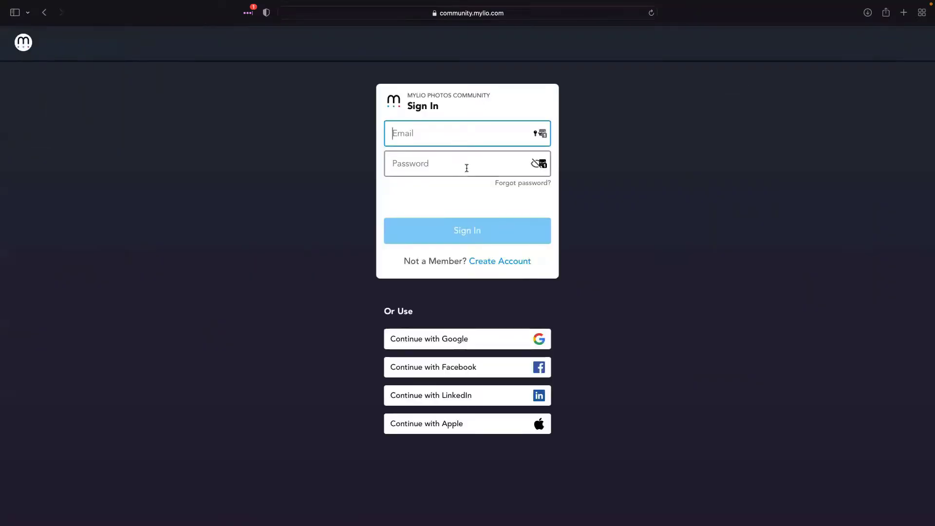
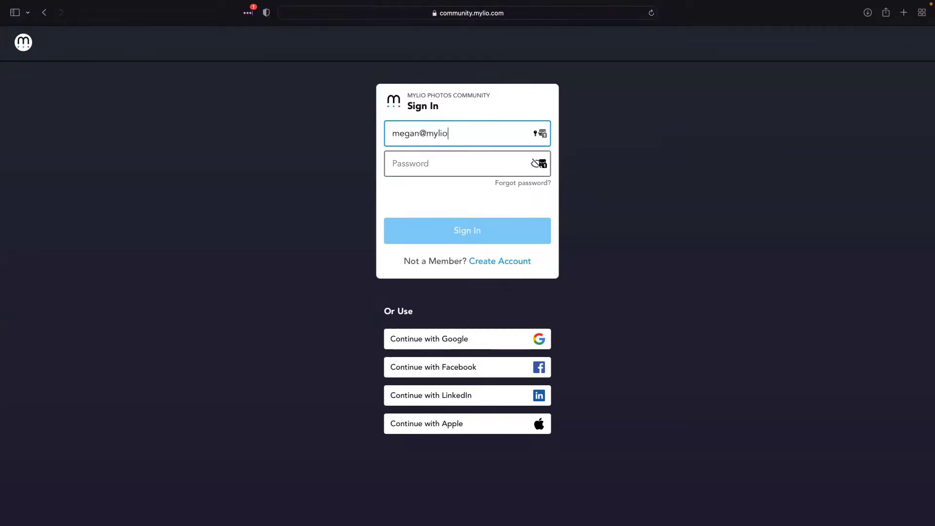
{"action": "key", "text": "Tab"}
{"action": "type", "text": "••"}
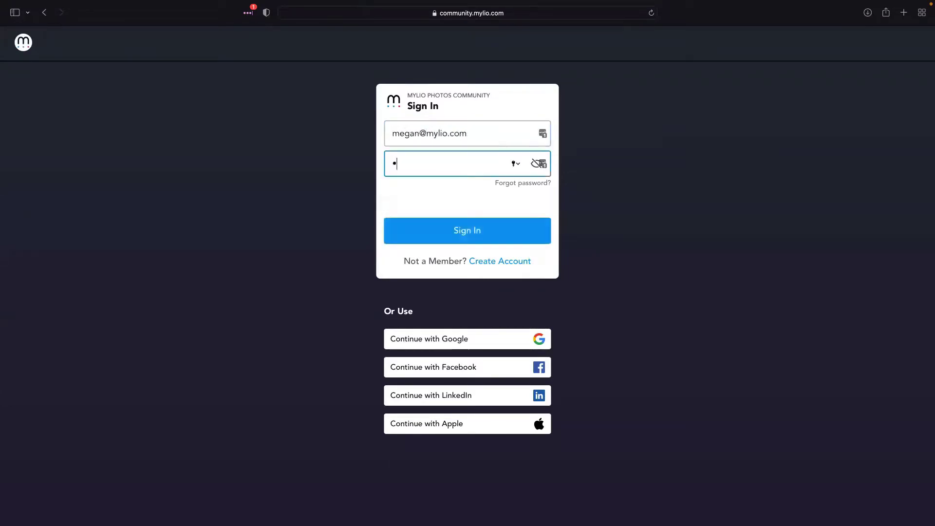
{"action": "type", "text": "••••••••"}
{"action": "key", "text": "Return"}
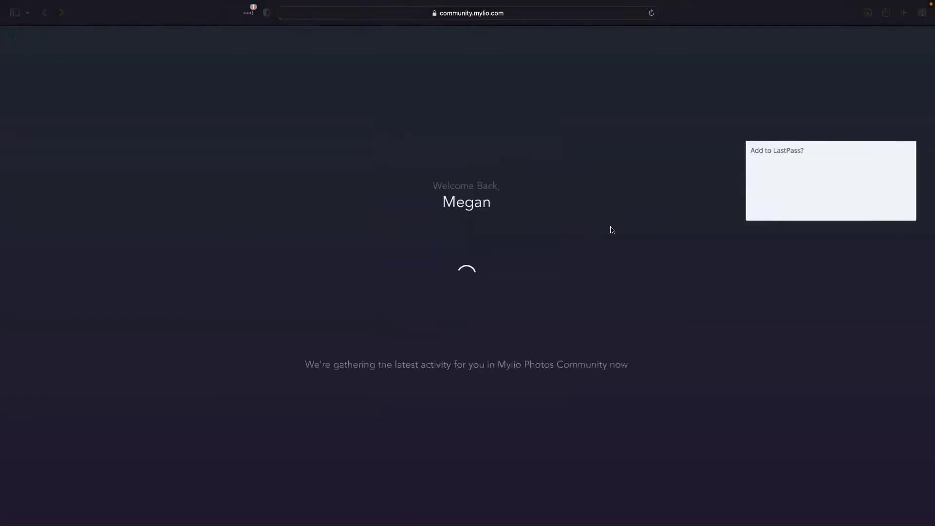
{"action": "left_click", "coordinate": [849, 101]}
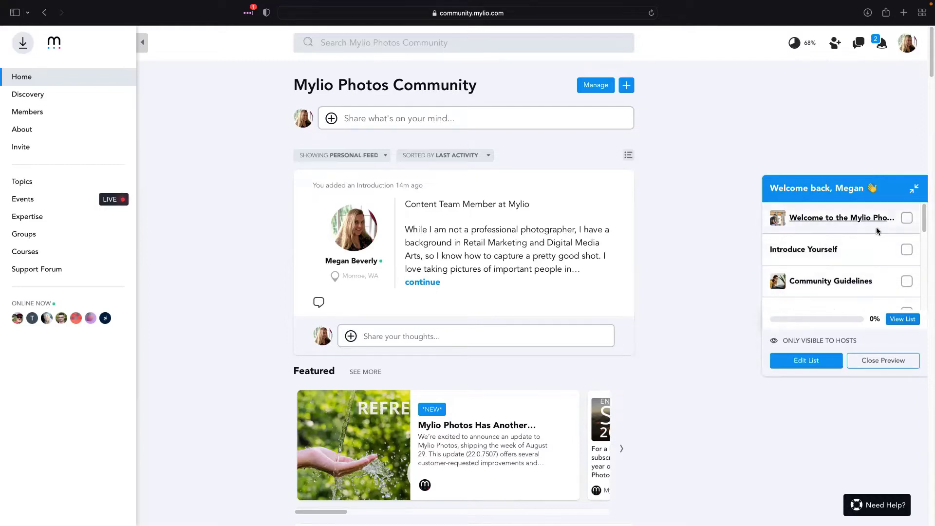
Open the Welcome Checklist with View List and select the Mylio Photos Quick Questions task
{"action": "scroll", "coordinate": [893, 239], "scroll_direction": "down", "scroll_amount": 2}
{"action": "scroll", "coordinate": [893, 239], "scroll_direction": "down", "scroll_amount": 3}
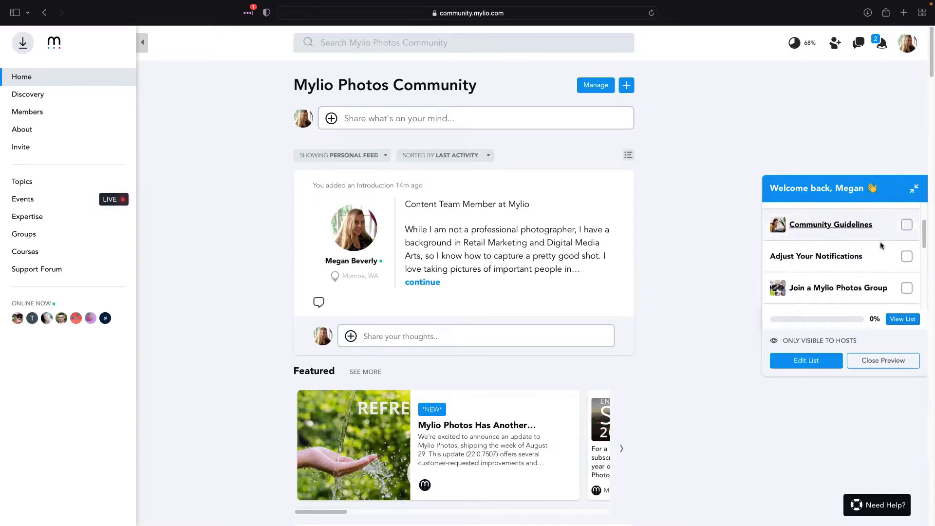
{"action": "scroll", "coordinate": [882, 258], "scroll_direction": "up", "scroll_amount": 5}
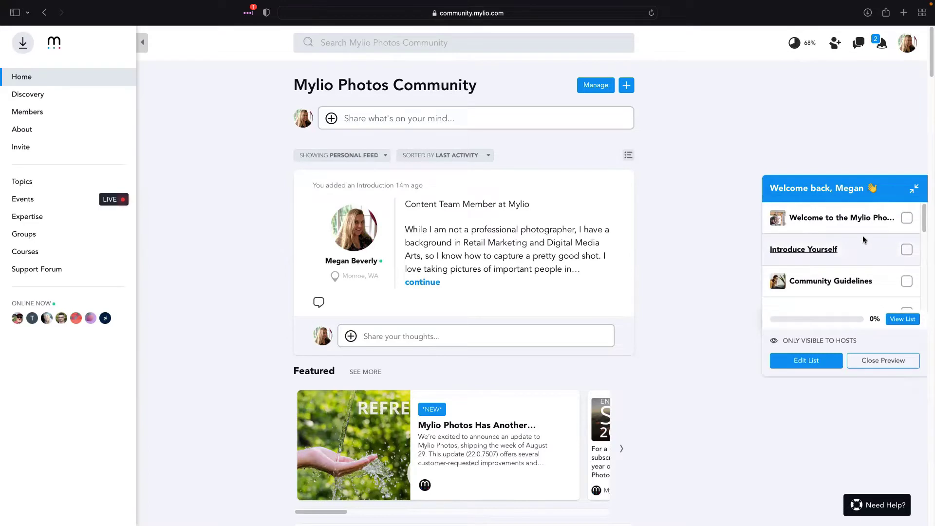
{"action": "left_click", "coordinate": [902, 320]}
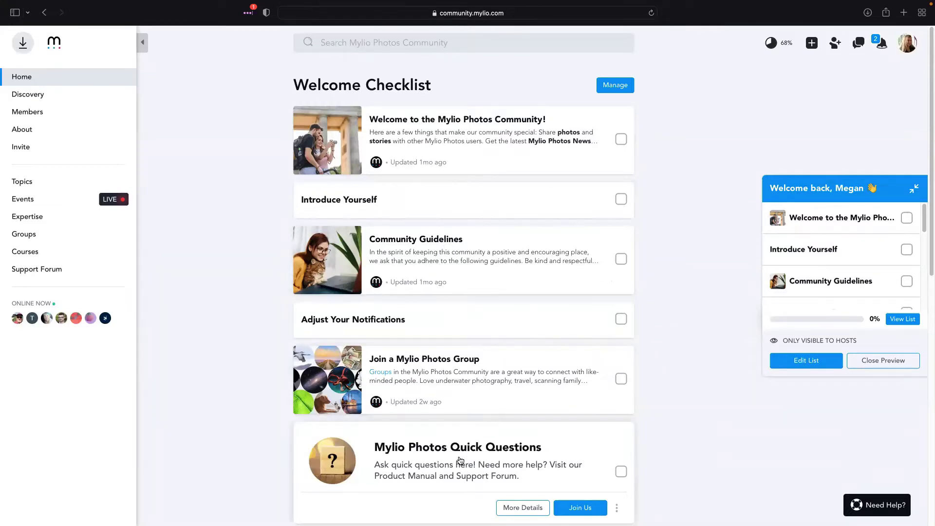
{"action": "scroll", "coordinate": [463, 454], "scroll_direction": "down", "scroll_amount": 1}
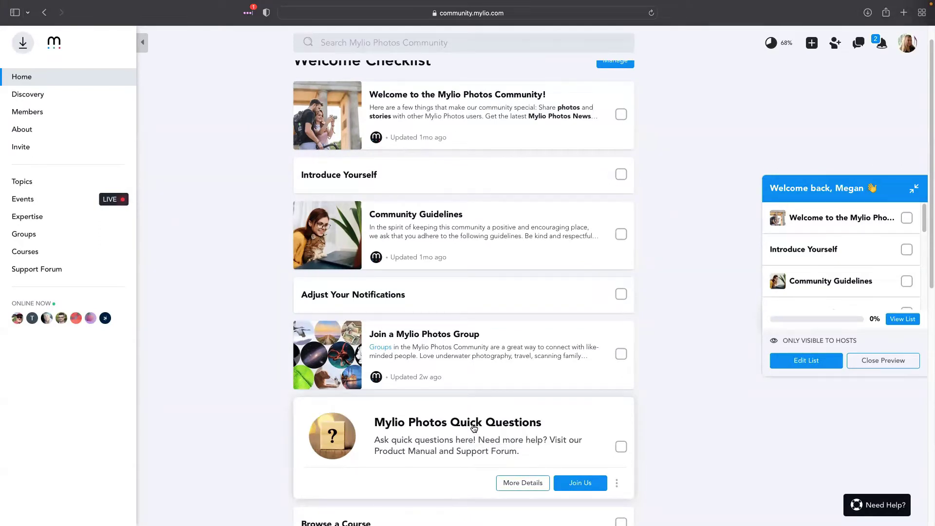
{"action": "left_click", "coordinate": [473, 427]}
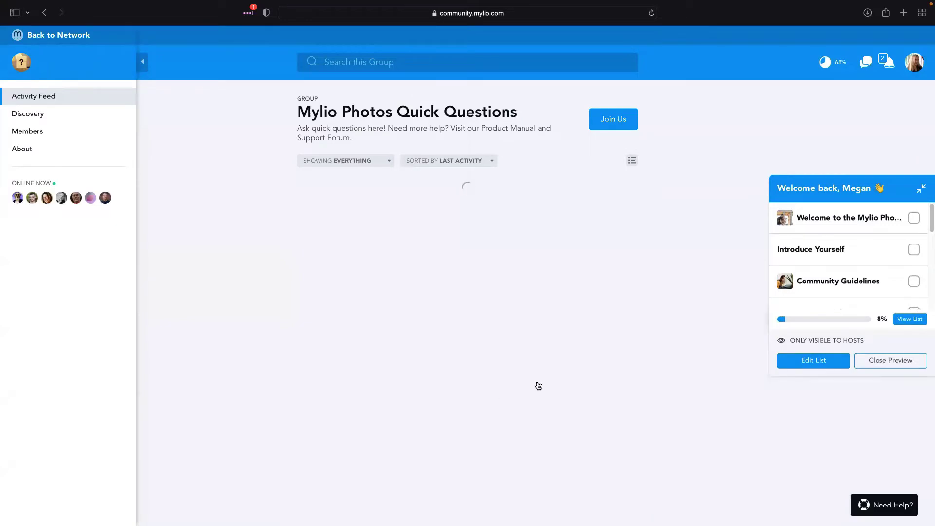
Scroll the Quick Questions feed, dismiss the Join now prompt, and reopen the checklist
{"action": "scroll", "coordinate": [545, 376], "scroll_direction": "down", "scroll_amount": 3}
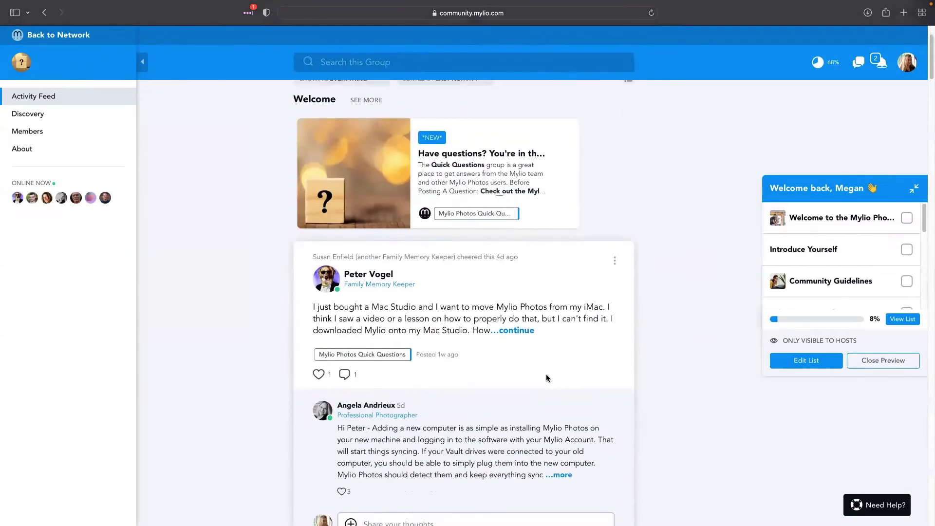
{"action": "scroll", "coordinate": [546, 378], "scroll_direction": "down", "scroll_amount": 2}
{"action": "scroll", "coordinate": [463, 307], "scroll_direction": "down", "scroll_amount": 10}
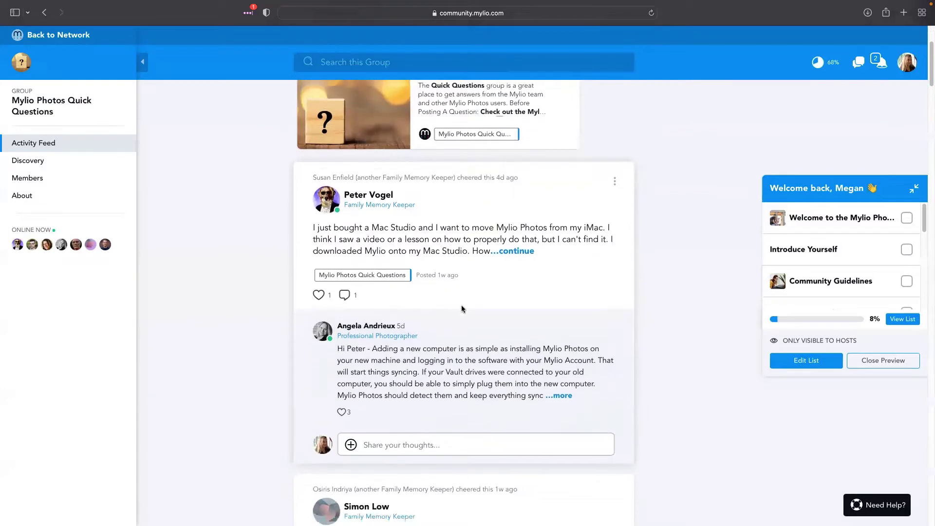
{"action": "scroll", "coordinate": [462, 309], "scroll_direction": "down", "scroll_amount": 2}
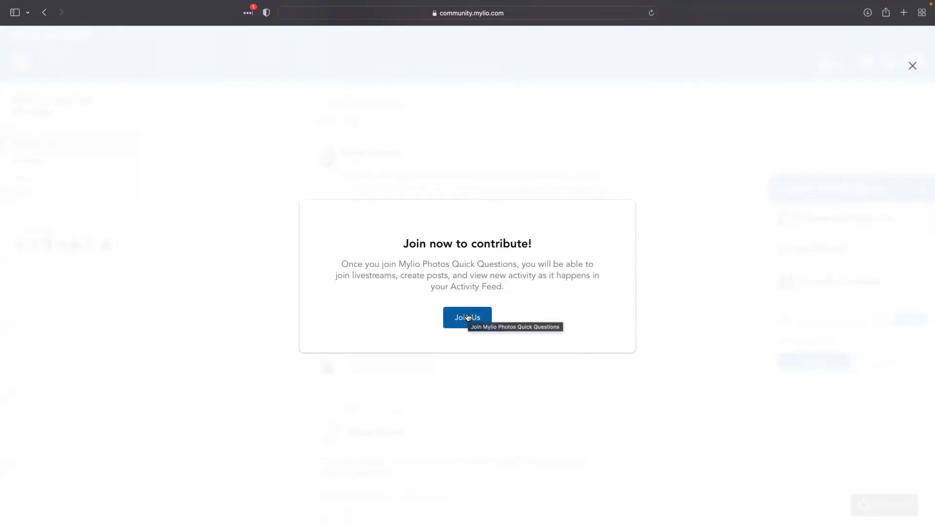
{"action": "left_click", "coordinate": [913, 65]}
{"action": "scroll", "coordinate": [411, 144], "scroll_direction": "up", "scroll_amount": 4}
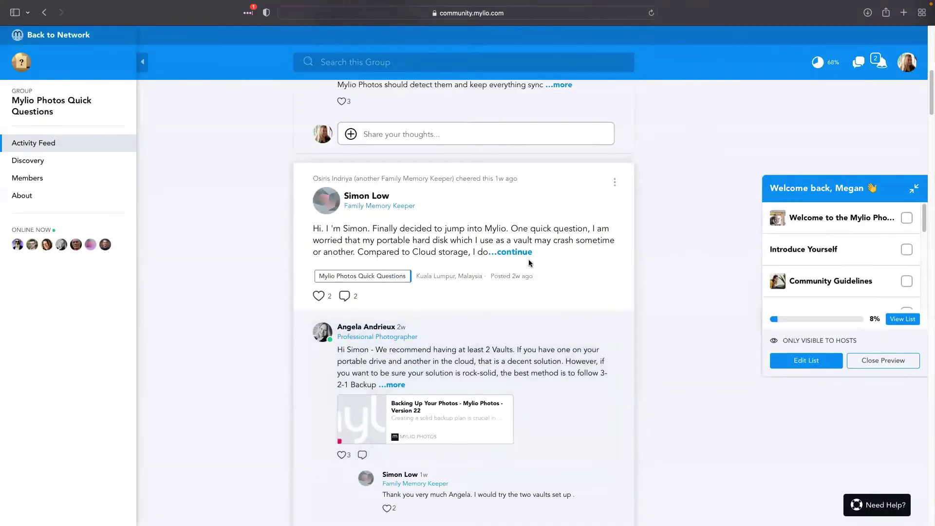
{"action": "scroll", "coordinate": [609, 302], "scroll_direction": "up", "scroll_amount": 8}
{"action": "scroll", "coordinate": [679, 319], "scroll_direction": "up", "scroll_amount": 2}
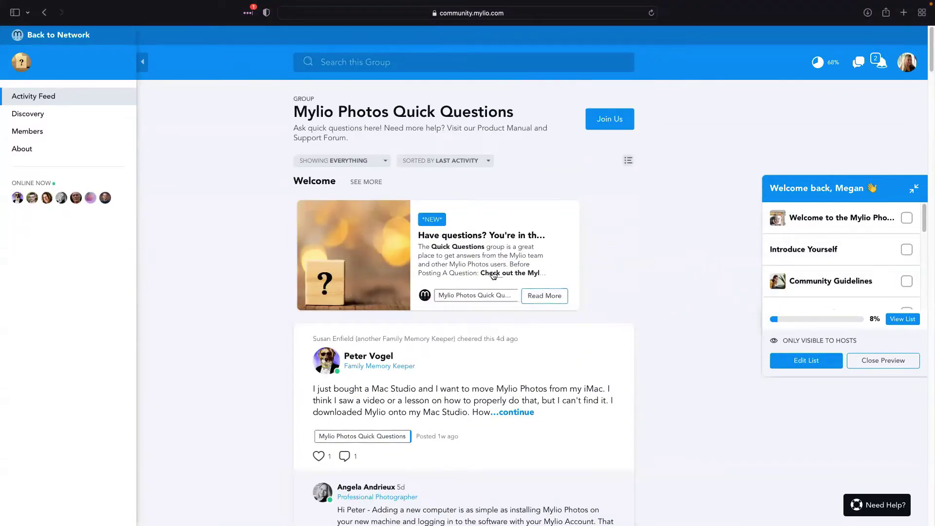
{"action": "left_click", "coordinate": [903, 319]}
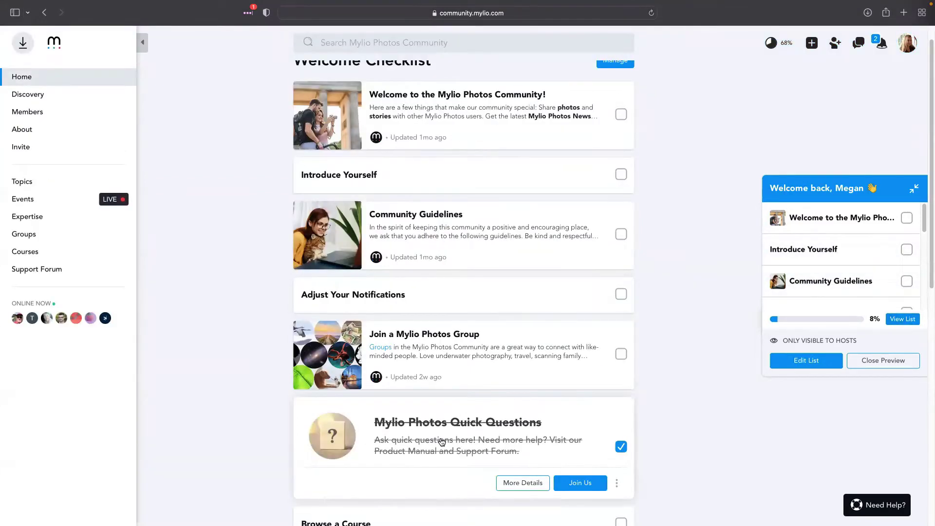
Tick the Join a Mylio Photos Group checkbox on the Welcome Checklist
{"action": "scroll", "coordinate": [446, 440], "scroll_direction": "down", "scroll_amount": 1}
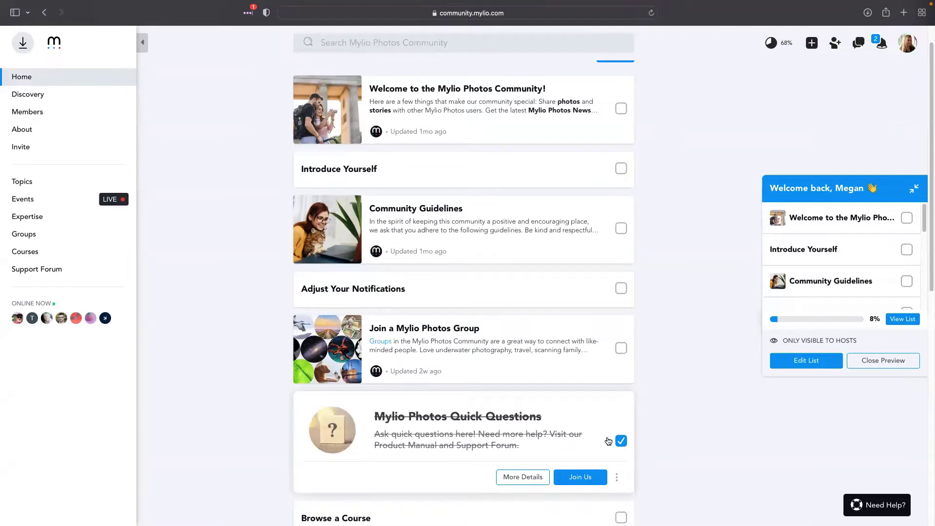
{"action": "scroll", "coordinate": [408, 457], "scroll_direction": "down", "scroll_amount": 2}
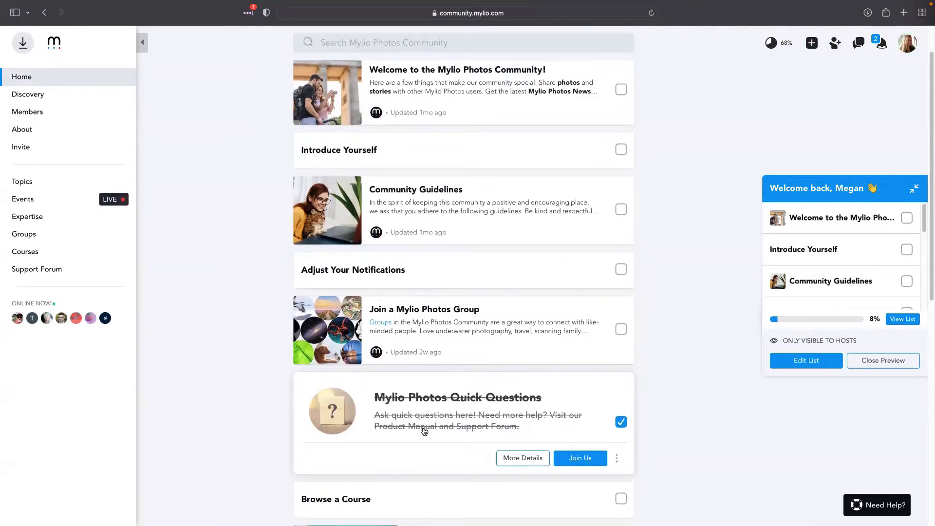
{"action": "scroll", "coordinate": [427, 433], "scroll_direction": "up", "scroll_amount": 2}
{"action": "scroll", "coordinate": [474, 412], "scroll_direction": "up", "scroll_amount": 1}
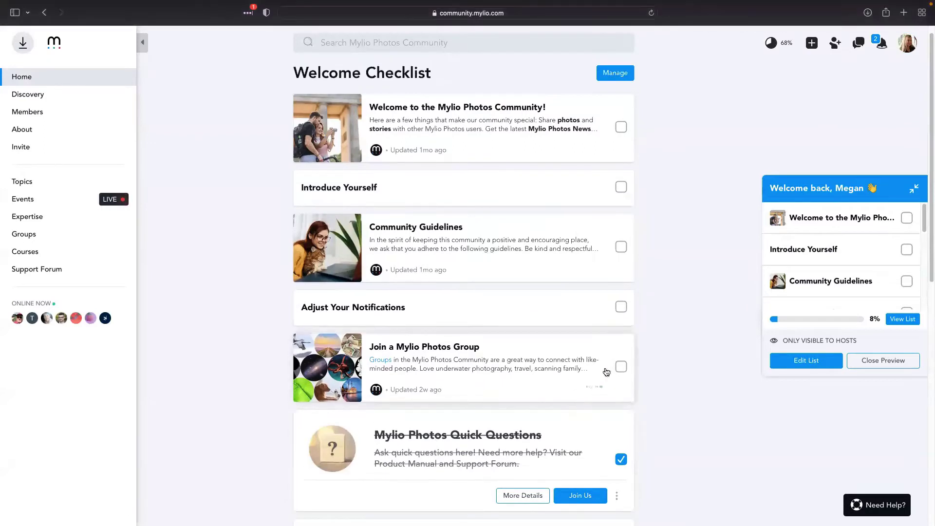
{"action": "left_click", "coordinate": [622, 367]}
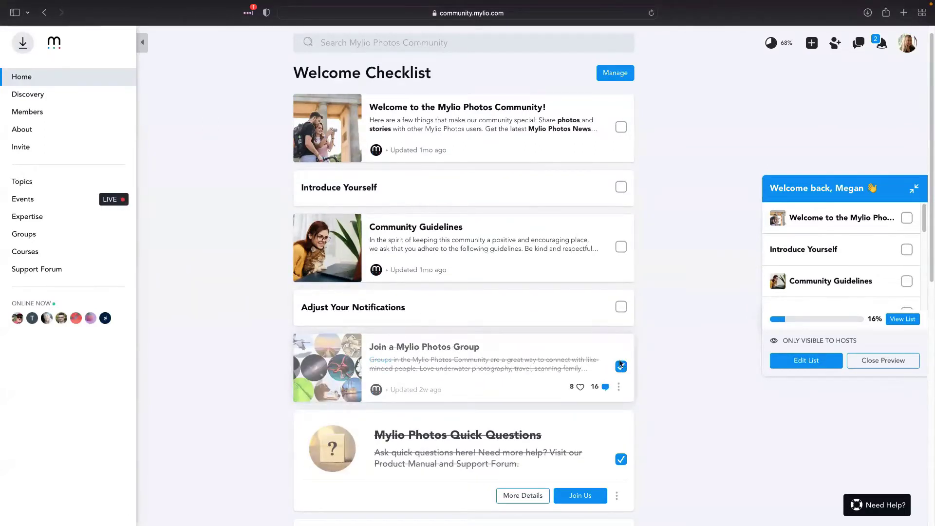
Read the Join a Mylio Photos Group post's Groups list, then close it
{"action": "left_click", "coordinate": [580, 366]}
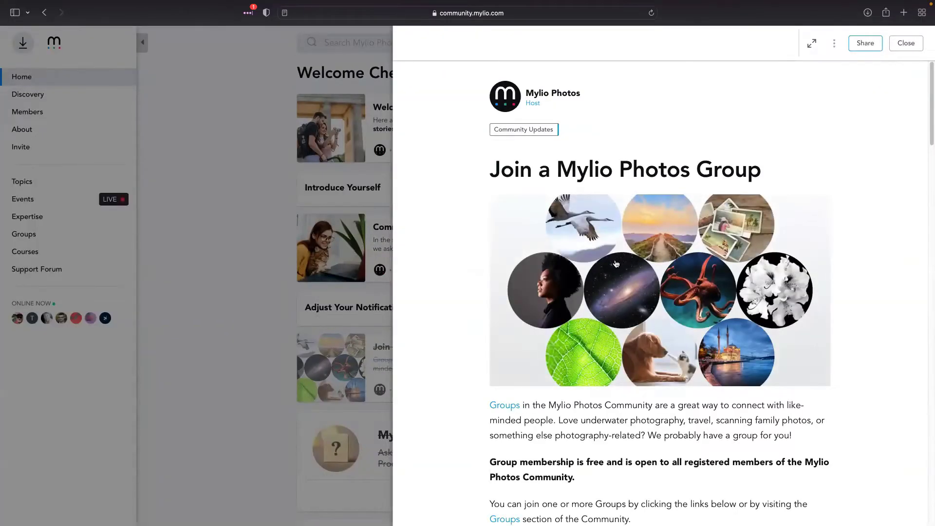
{"action": "scroll", "coordinate": [572, 370], "scroll_direction": "down", "scroll_amount": 1}
{"action": "scroll", "coordinate": [572, 370], "scroll_direction": "down", "scroll_amount": 10}
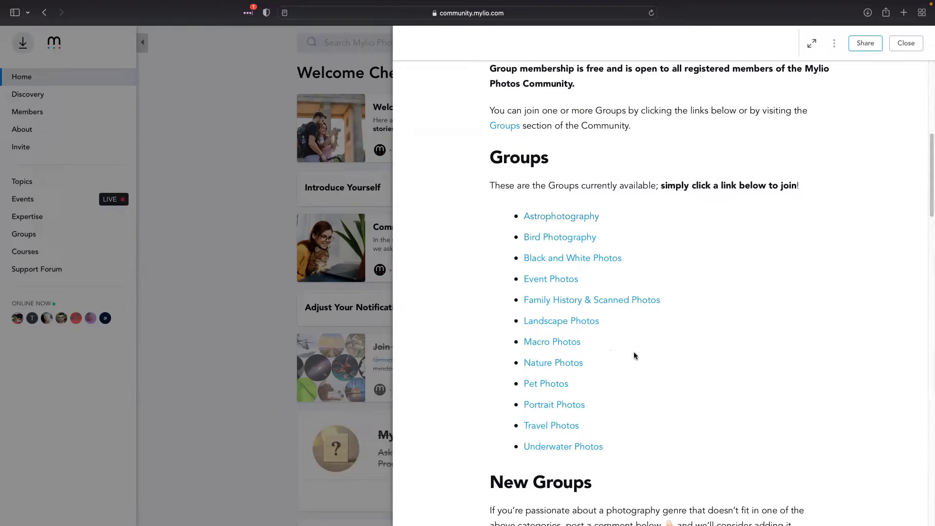
{"action": "scroll", "coordinate": [662, 356], "scroll_direction": "down", "scroll_amount": 5}
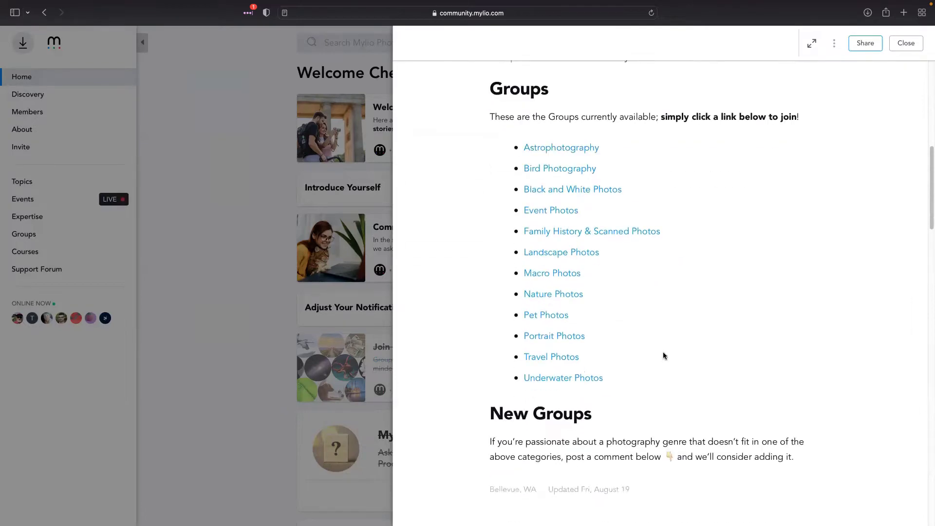
{"action": "scroll", "coordinate": [662, 353], "scroll_direction": "up", "scroll_amount": 2}
{"action": "scroll", "coordinate": [662, 352], "scroll_direction": "up", "scroll_amount": 10}
{"action": "left_click", "coordinate": [906, 43]}
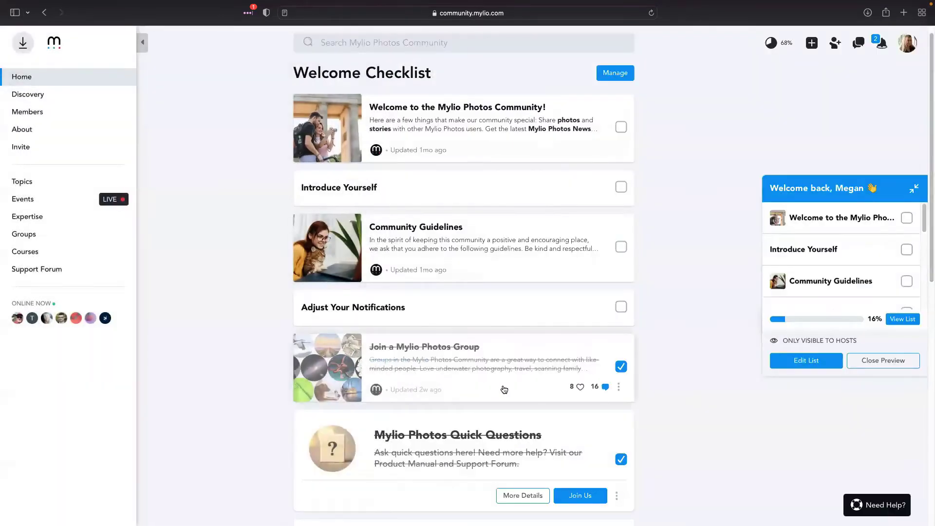
{"action": "scroll", "coordinate": [506, 390], "scroll_direction": "down", "scroll_amount": 8}
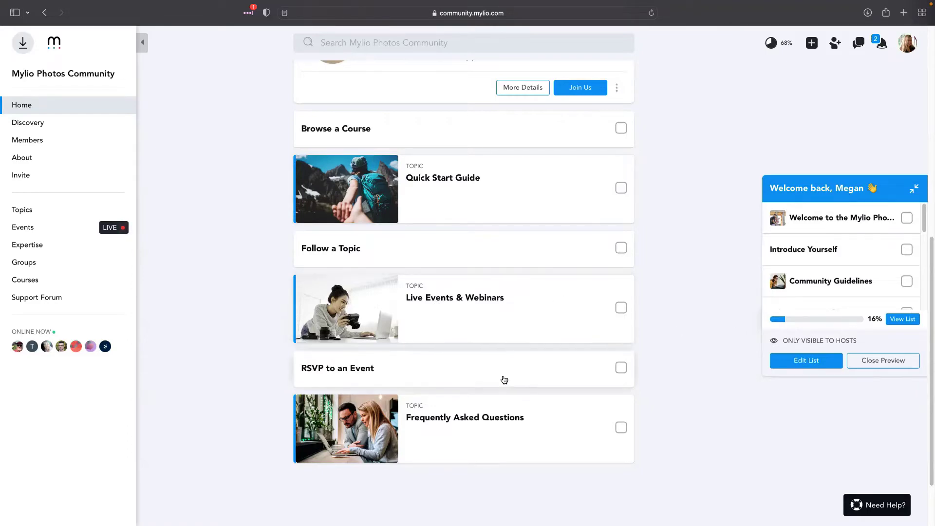
{"action": "scroll", "coordinate": [505, 379], "scroll_direction": "up", "scroll_amount": 9}
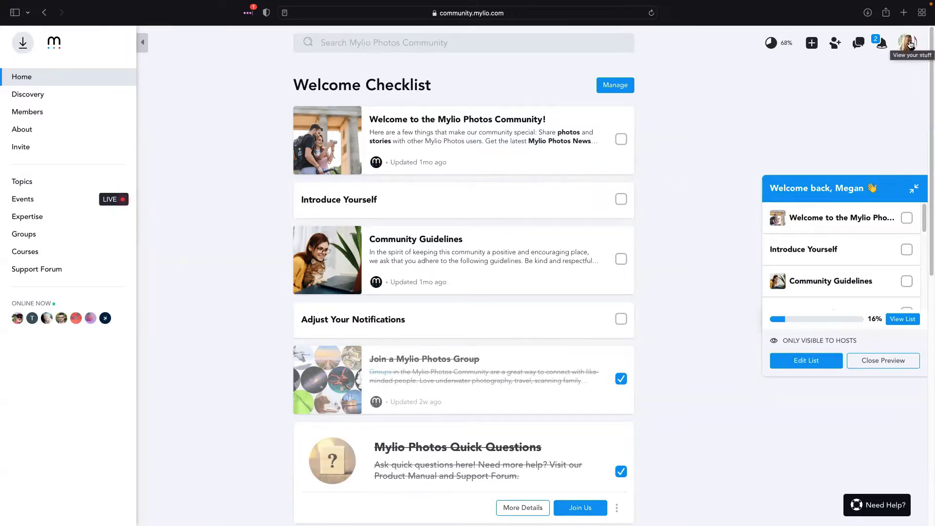
Open your member profile from the Account menu and scroll through it
{"action": "left_click", "coordinate": [910, 45]}
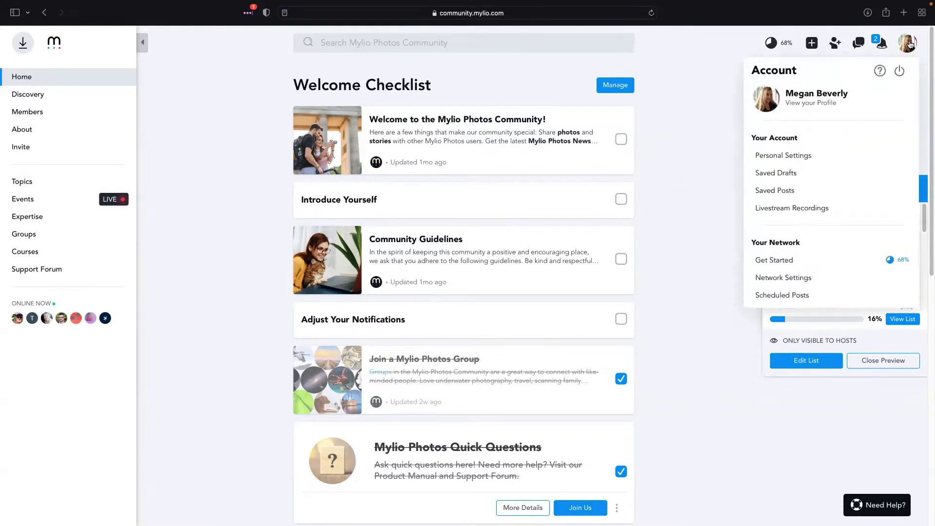
{"action": "left_click", "coordinate": [809, 104]}
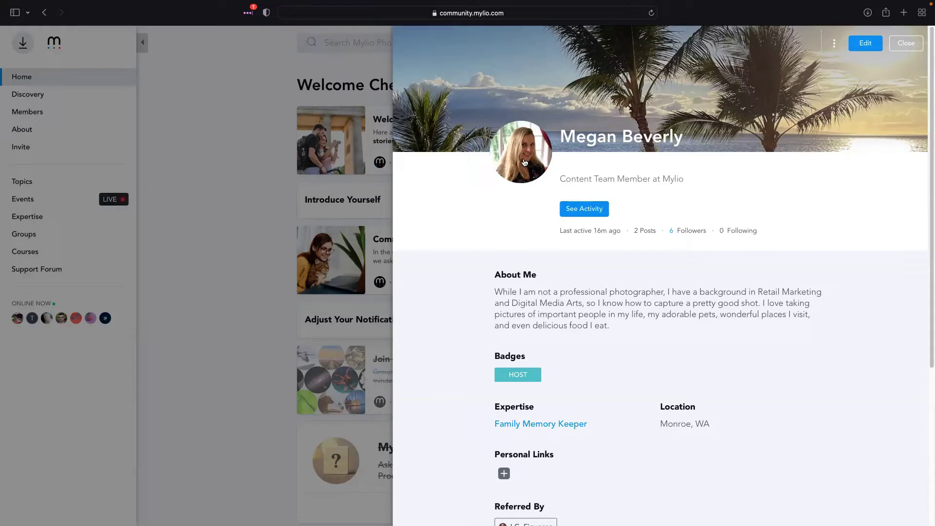
{"action": "scroll", "coordinate": [785, 207], "scroll_direction": "down", "scroll_amount": 1}
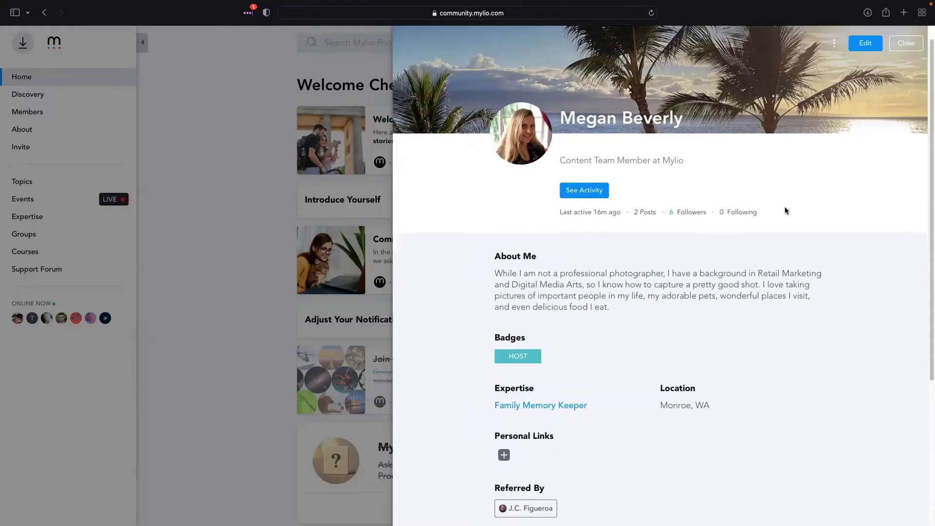
{"action": "scroll", "coordinate": [534, 278], "scroll_direction": "down", "scroll_amount": 3}
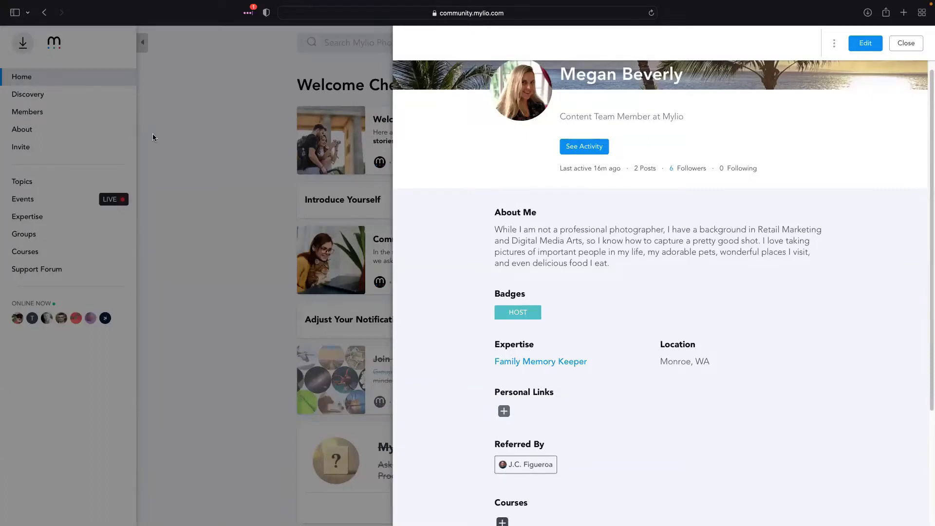
Highlight the About Me text, then open the Family Memory Keeper expertise page
{"action": "left_click_drag", "start_coordinate": [495, 231], "coordinate": [606, 263]}
{"action": "left_click", "coordinate": [626, 270]}
{"action": "scroll", "coordinate": [609, 258], "scroll_direction": "down", "scroll_amount": 3}
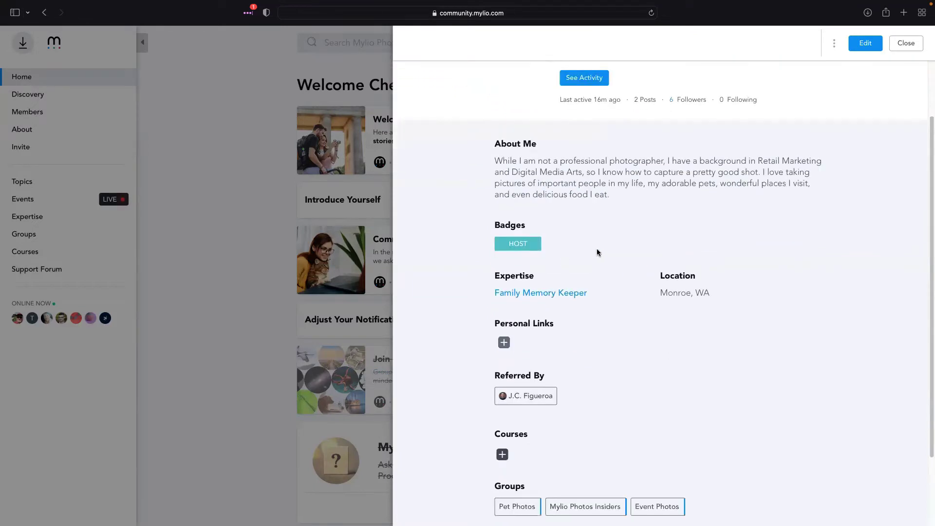
{"action": "scroll", "coordinate": [551, 222], "scroll_direction": "down", "scroll_amount": 1}
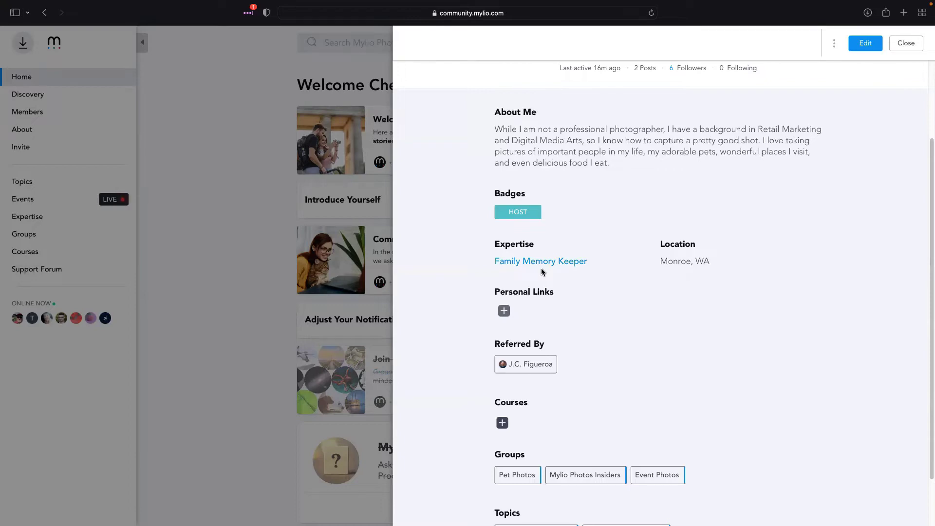
{"action": "left_click_drag", "start_coordinate": [616, 164], "coordinate": [636, 171]}
{"action": "left_click", "coordinate": [551, 261]}
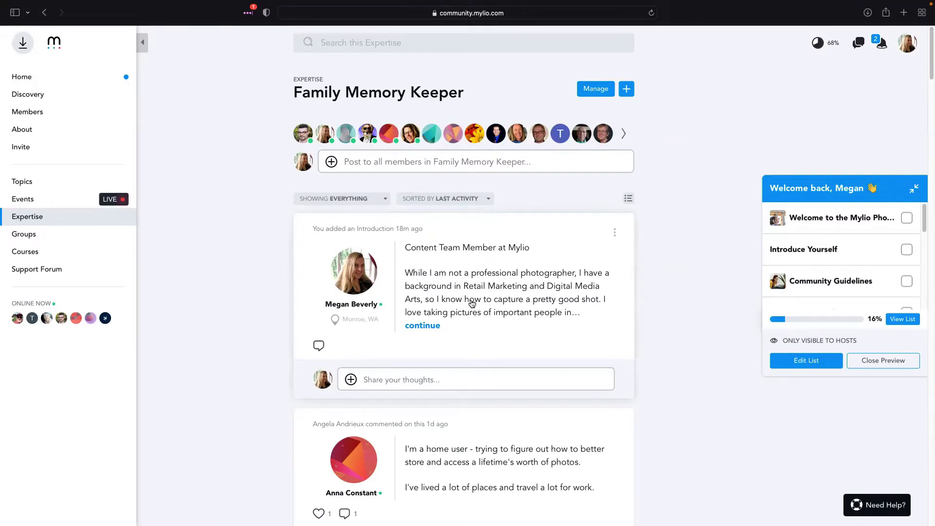
Browse all expertise areas, open the Family Memory Keeper page and advance its member avatars
{"action": "left_click", "coordinate": [32, 220]}
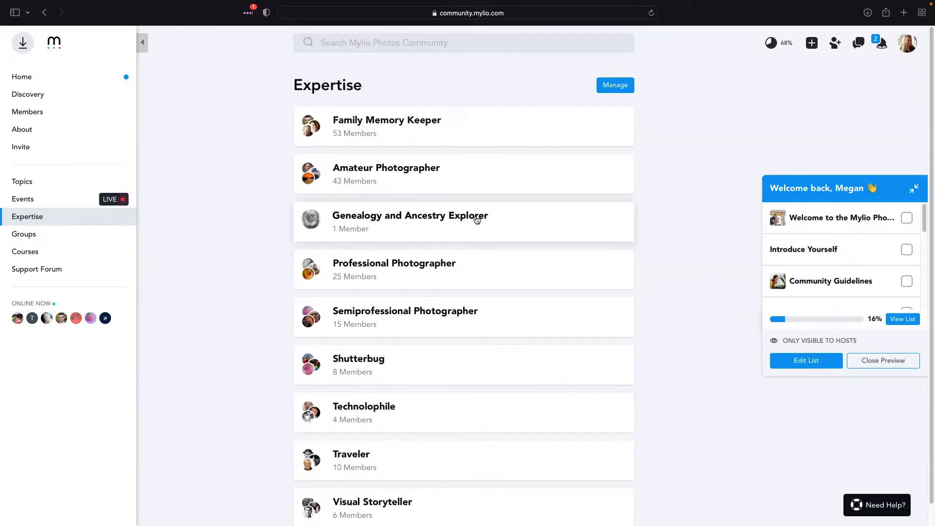
{"action": "scroll", "coordinate": [460, 215], "scroll_direction": "down", "scroll_amount": 1}
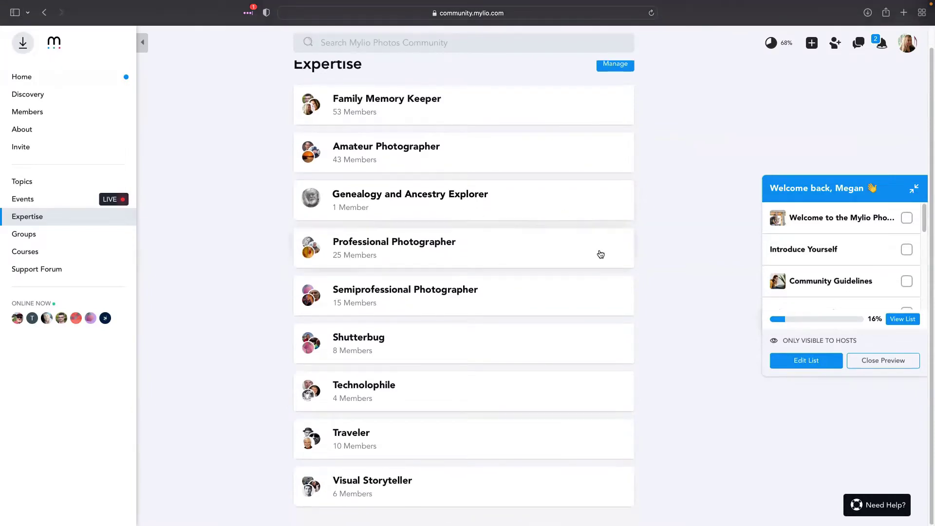
{"action": "scroll", "coordinate": [490, 368], "scroll_direction": "up", "scroll_amount": 1}
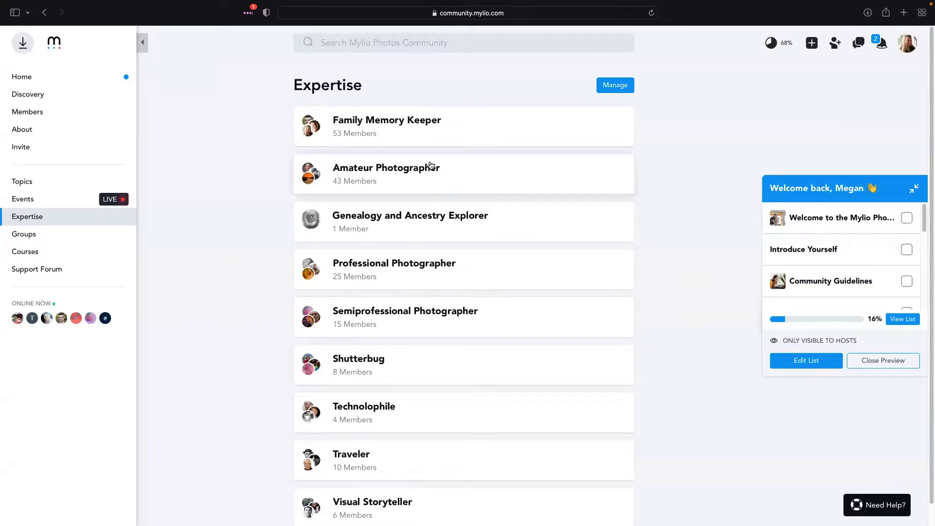
{"action": "left_click", "coordinate": [397, 124]}
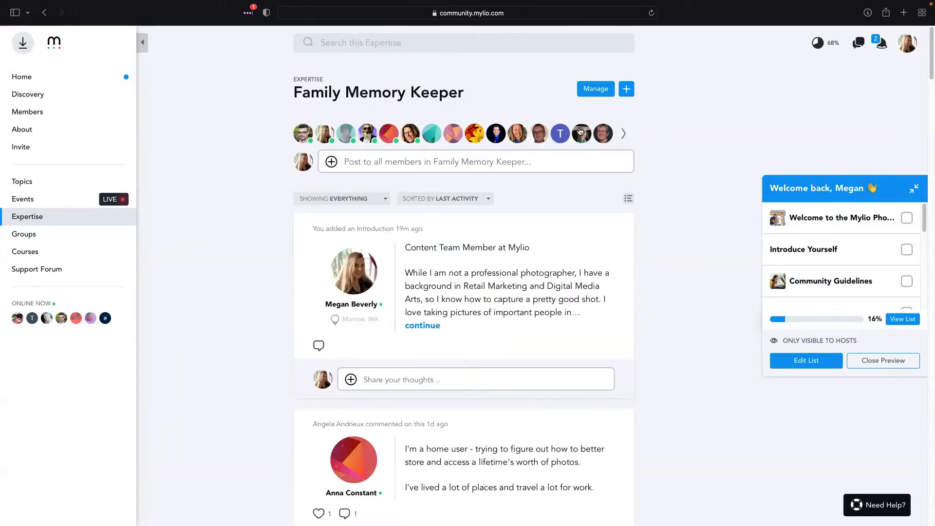
{"action": "left_click", "coordinate": [625, 135]}
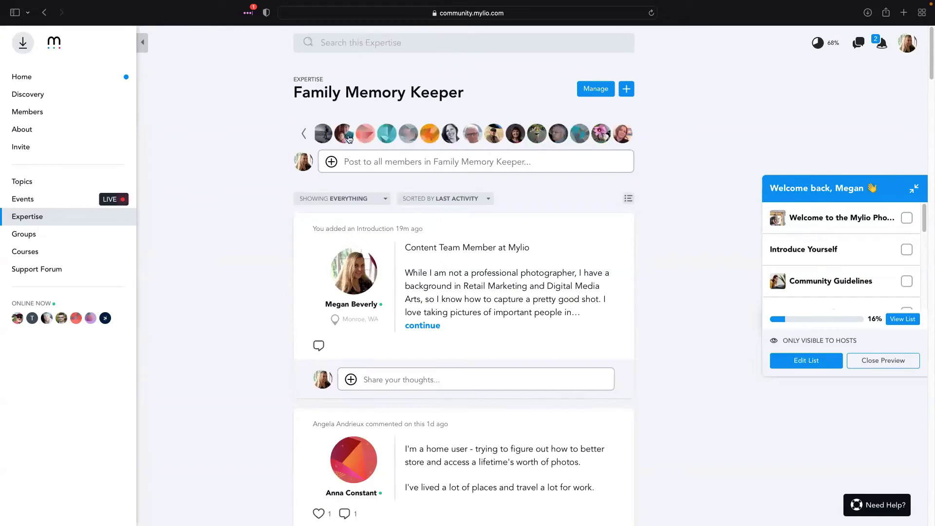
{"action": "left_click", "coordinate": [907, 47]}
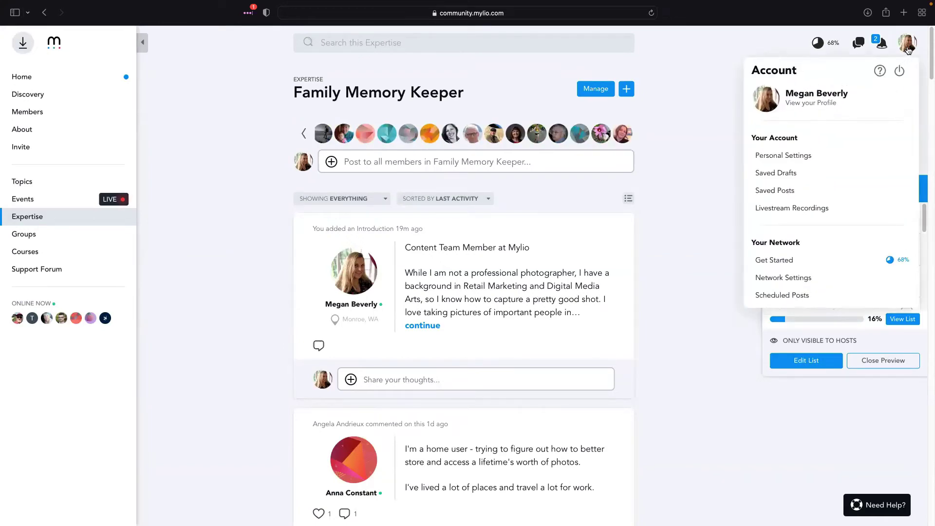
View your own member profile panel, scrolling through its details
{"action": "left_click", "coordinate": [822, 94]}
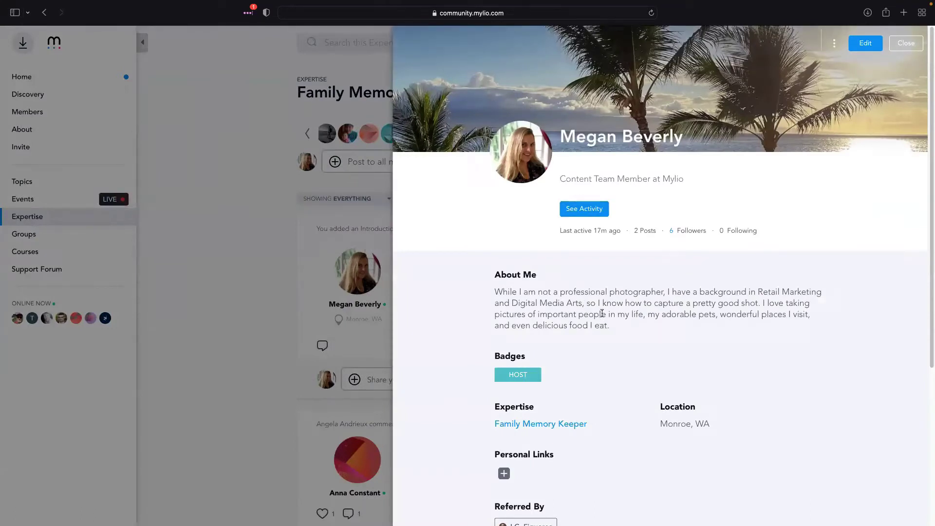
{"action": "scroll", "coordinate": [585, 330], "scroll_direction": "down", "scroll_amount": 5}
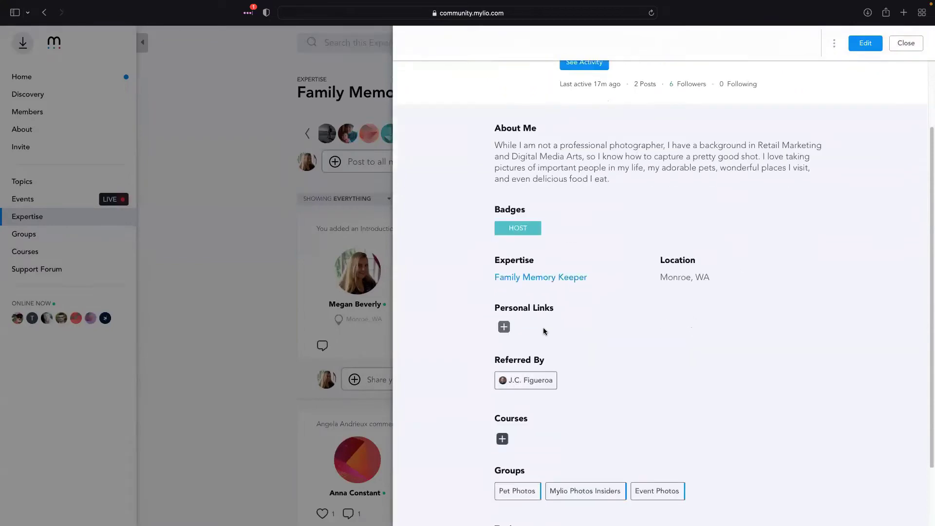
{"action": "scroll", "coordinate": [603, 329], "scroll_direction": "up", "scroll_amount": 3}
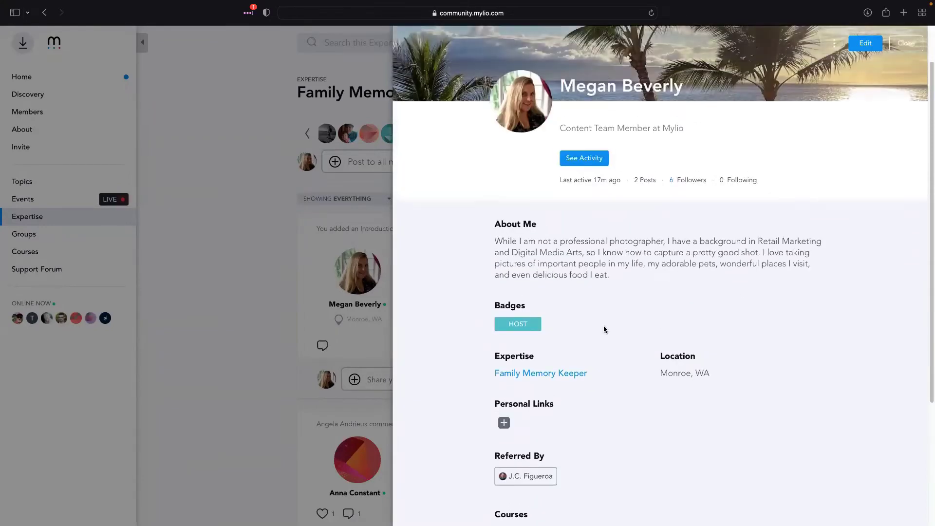
{"action": "scroll", "coordinate": [604, 329], "scroll_direction": "up", "scroll_amount": 1}
{"action": "scroll", "coordinate": [556, 308], "scroll_direction": "down", "scroll_amount": 2}
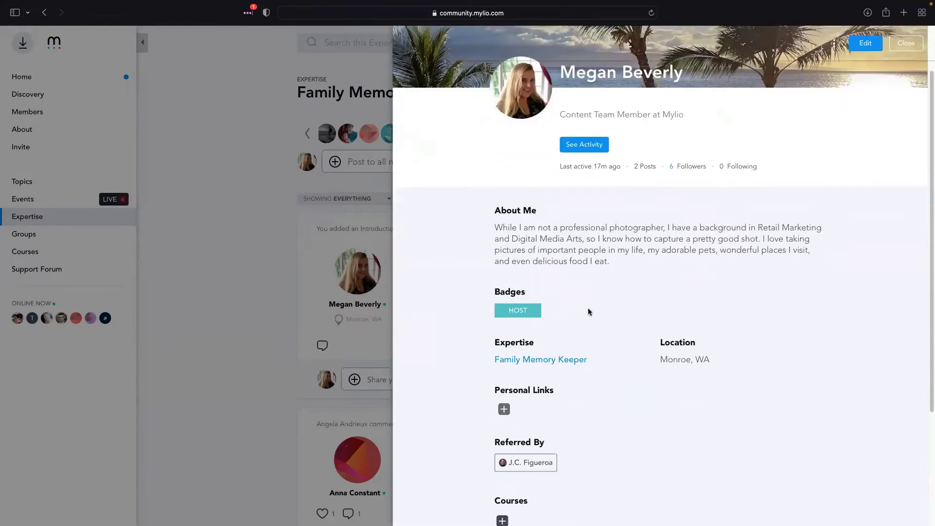
{"action": "scroll", "coordinate": [557, 308], "scroll_direction": "down", "scroll_amount": 2}
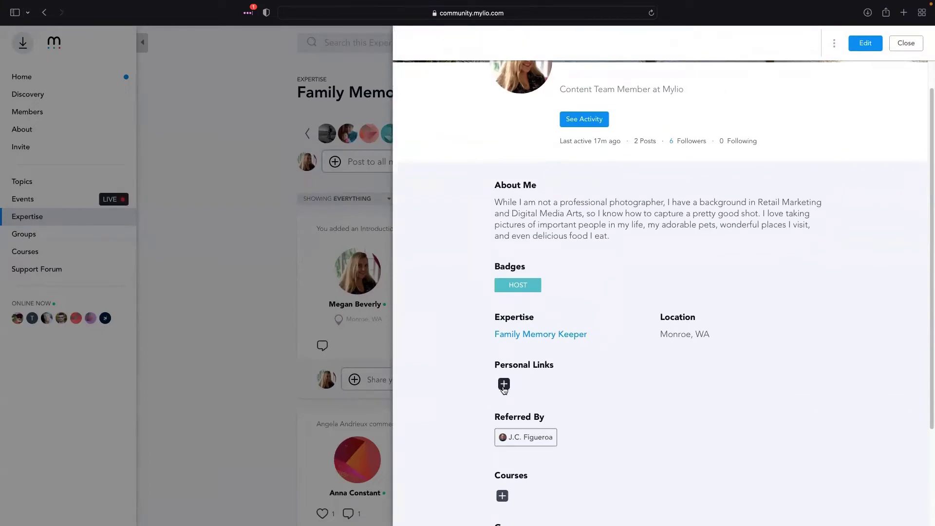
Open the profile editor showing the name, Mini Bio and About Me fields
{"action": "left_click", "coordinate": [865, 45]}
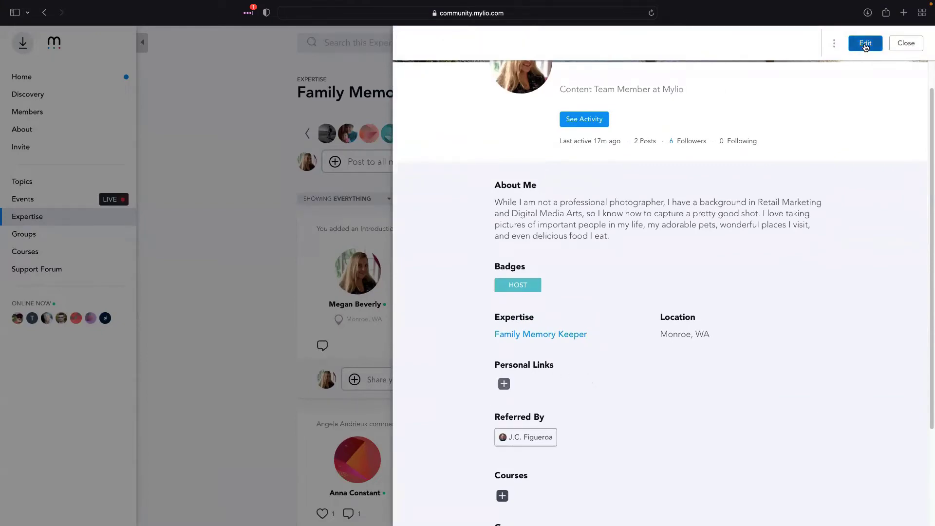
{"action": "scroll", "coordinate": [671, 323], "scroll_direction": "down", "scroll_amount": 5}
{"action": "scroll", "coordinate": [670, 324], "scroll_direction": "up", "scroll_amount": 5}
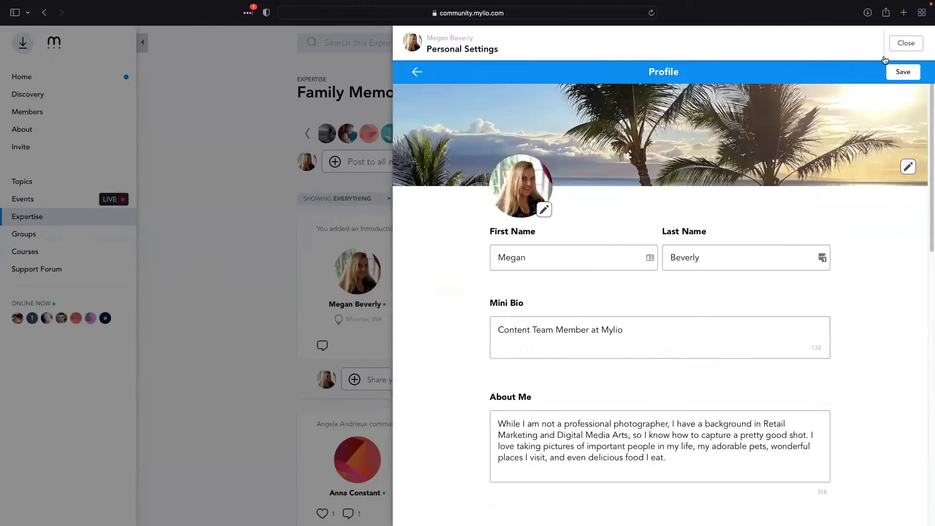
Close the profile editor and reopen your member profile from the account menu
{"action": "left_click", "coordinate": [906, 43]}
{"action": "left_click", "coordinate": [911, 45]}
{"action": "left_click", "coordinate": [816, 99]}
{"action": "scroll", "coordinate": [514, 410], "scroll_direction": "down", "scroll_amount": 5}
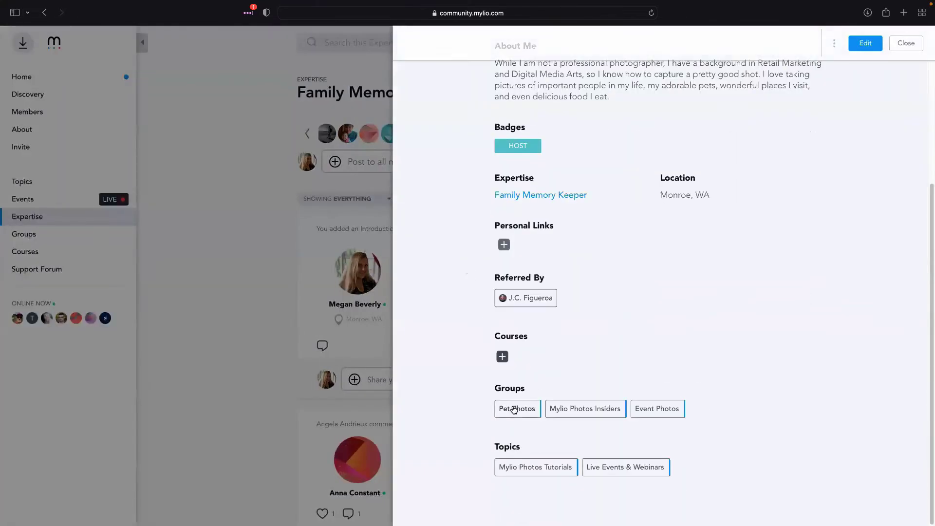
Review the Profile form's links, expertise, location, timezone, groups and topics fields, then return to Personal Settings
{"action": "left_click", "coordinate": [505, 245]}
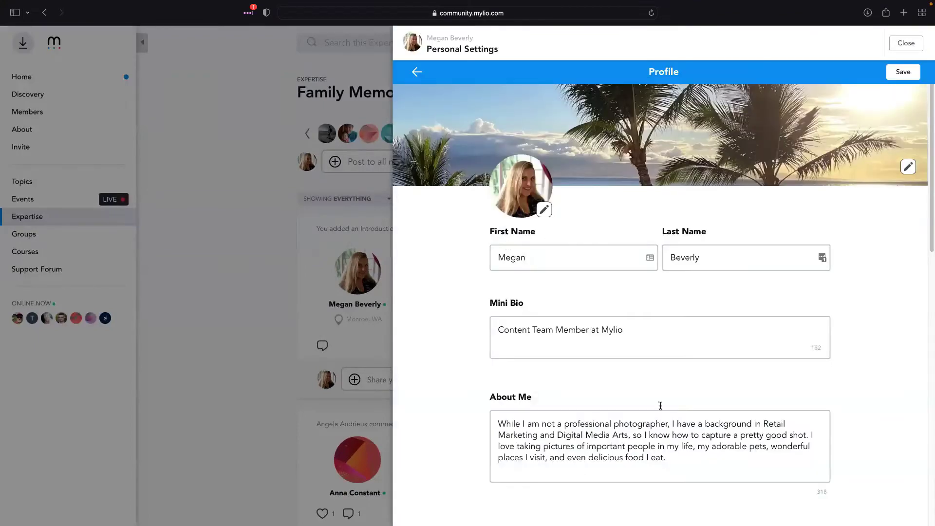
{"action": "scroll", "coordinate": [603, 382], "scroll_direction": "down", "scroll_amount": 5}
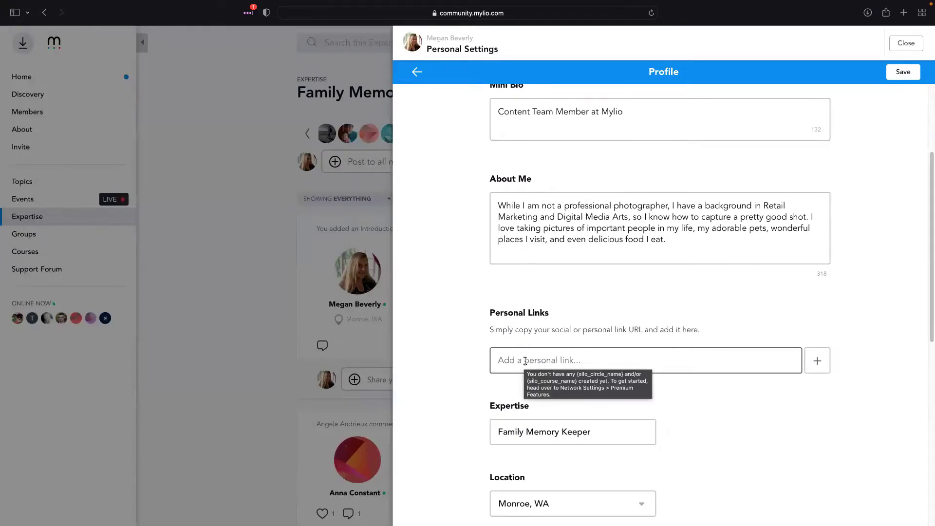
{"action": "scroll", "coordinate": [740, 412], "scroll_direction": "down", "scroll_amount": 3}
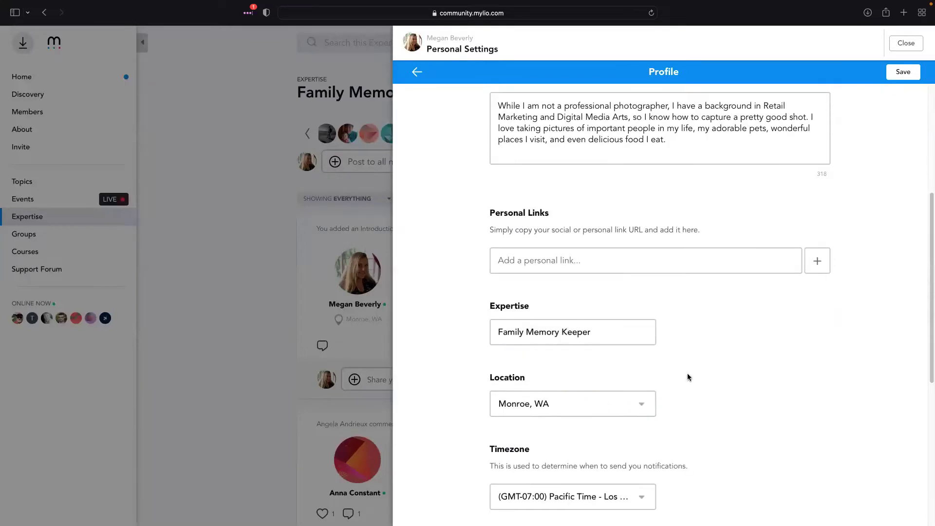
{"action": "scroll", "coordinate": [575, 397], "scroll_direction": "down", "scroll_amount": 5}
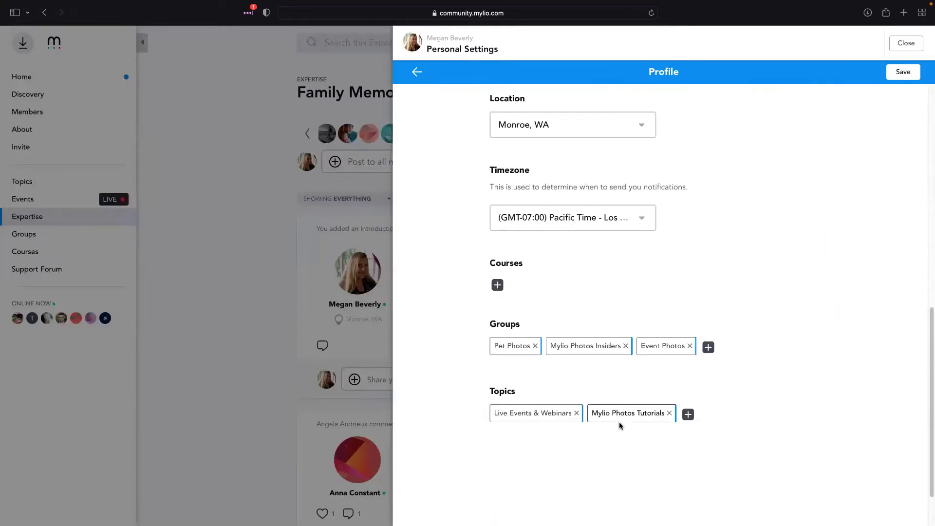
{"action": "scroll", "coordinate": [620, 425], "scroll_direction": "down", "scroll_amount": 1}
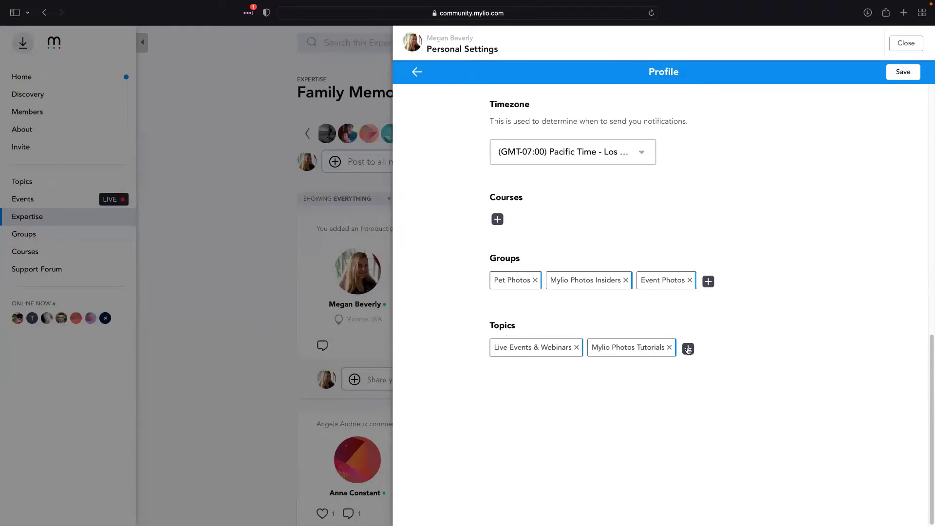
{"action": "scroll", "coordinate": [758, 334], "scroll_direction": "up", "scroll_amount": 5}
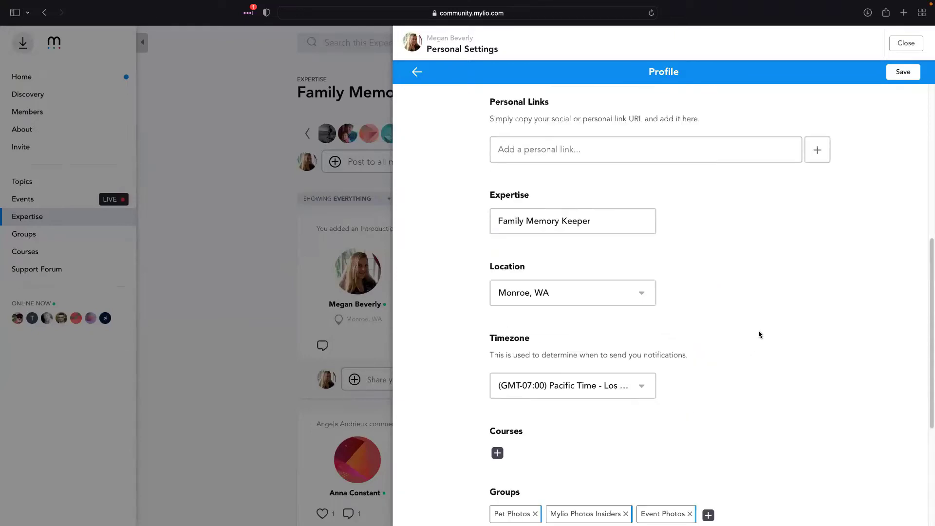
{"action": "scroll", "coordinate": [759, 334], "scroll_direction": "down", "scroll_amount": 4}
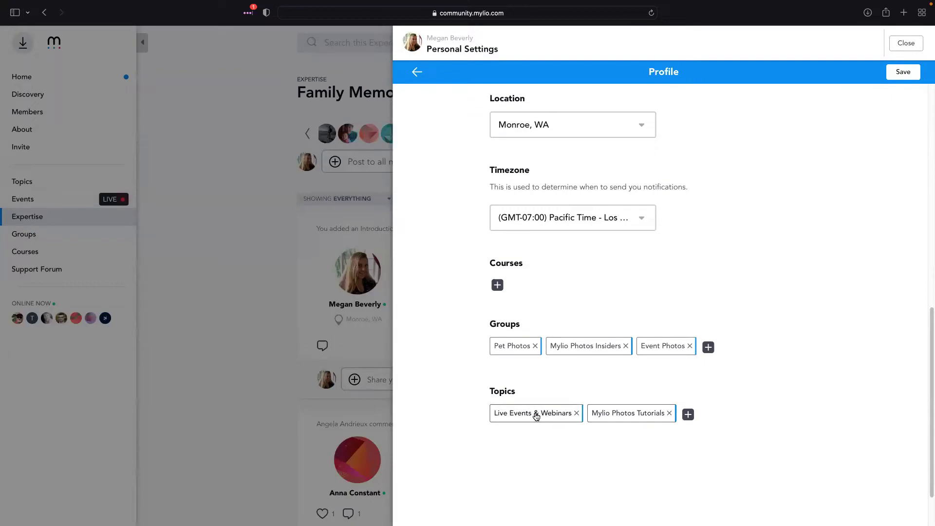
{"action": "scroll", "coordinate": [822, 357], "scroll_direction": "up", "scroll_amount": 15}
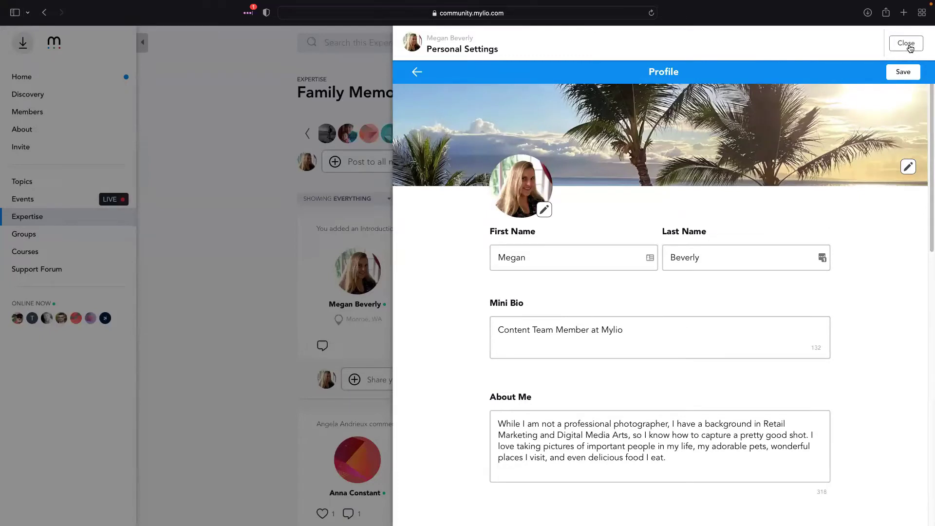
{"action": "left_click", "coordinate": [417, 72]}
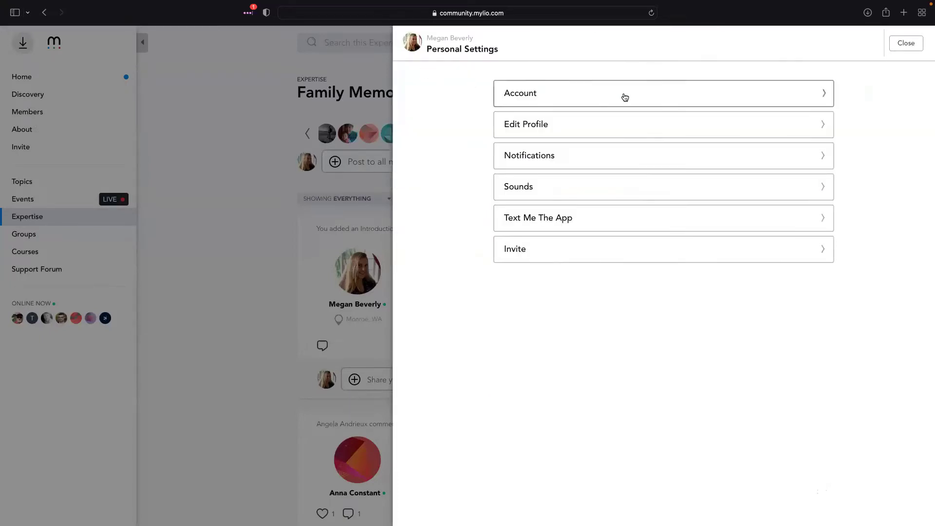
{"action": "left_click", "coordinate": [668, 99]}
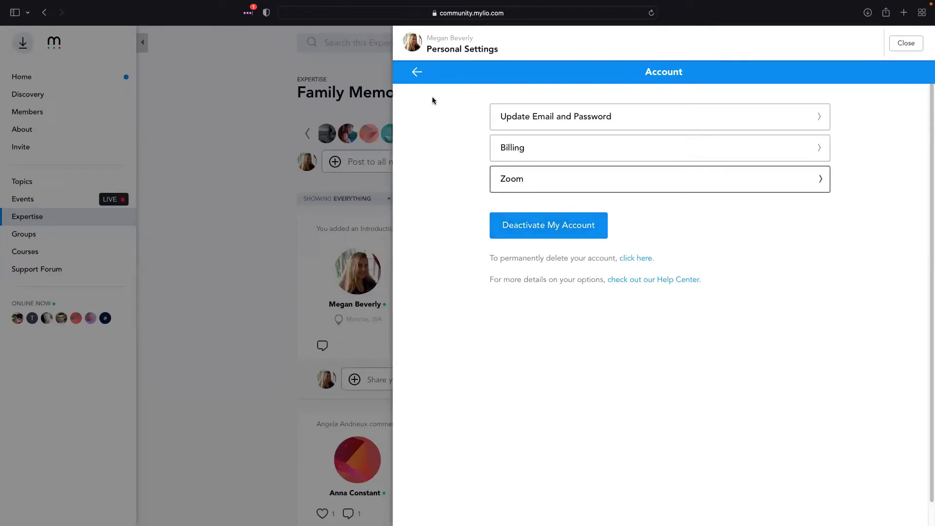
{"action": "left_click", "coordinate": [417, 73]}
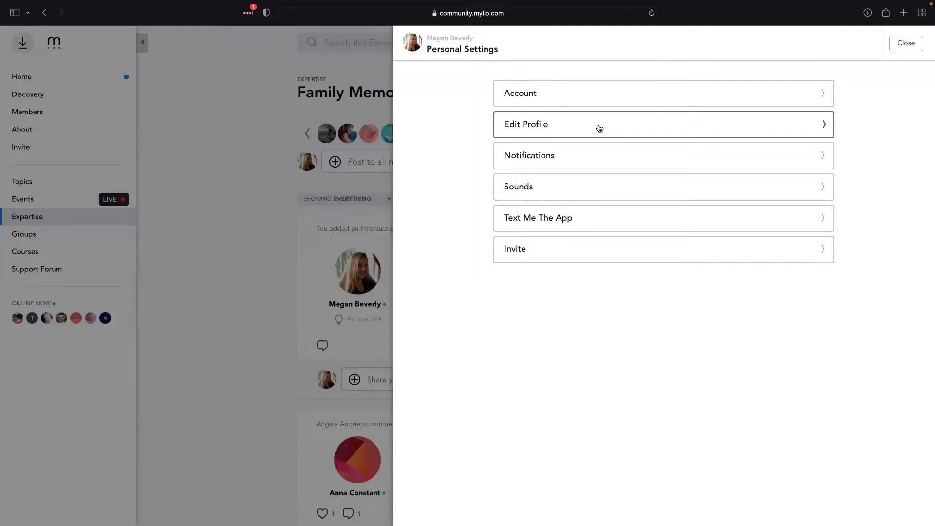
{"action": "left_click", "coordinate": [600, 128]}
{"action": "left_click", "coordinate": [417, 73]}
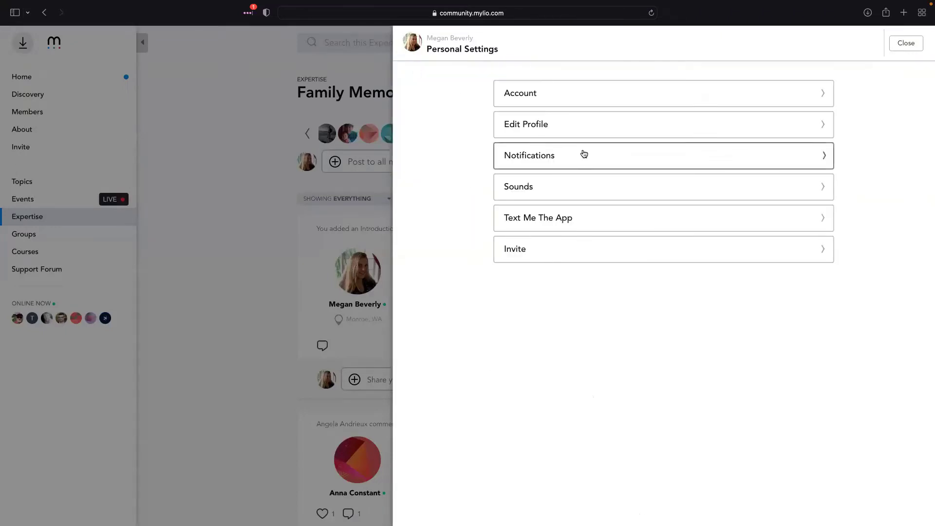
Review the Email Updates and Email Frequency notification settings, then close Personal Settings
{"action": "left_click", "coordinate": [584, 154]}
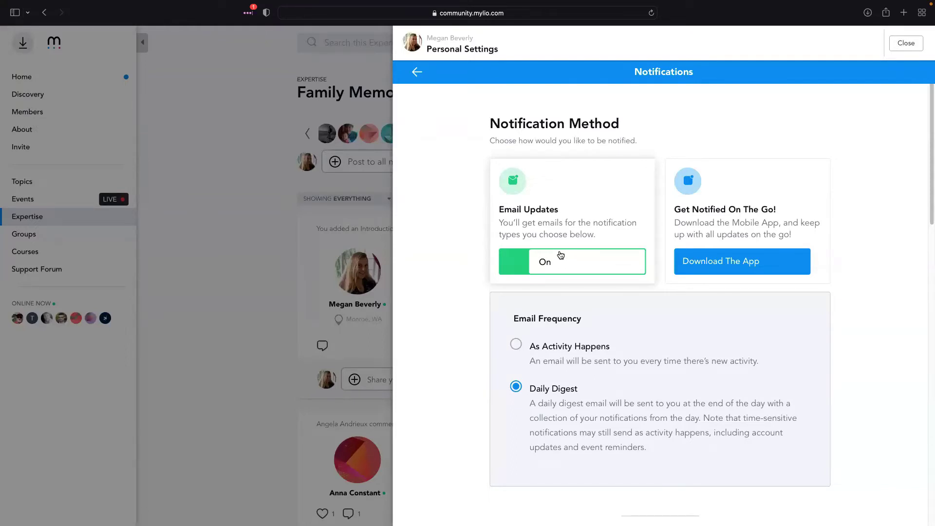
{"action": "scroll", "coordinate": [587, 256], "scroll_direction": "down", "scroll_amount": 2}
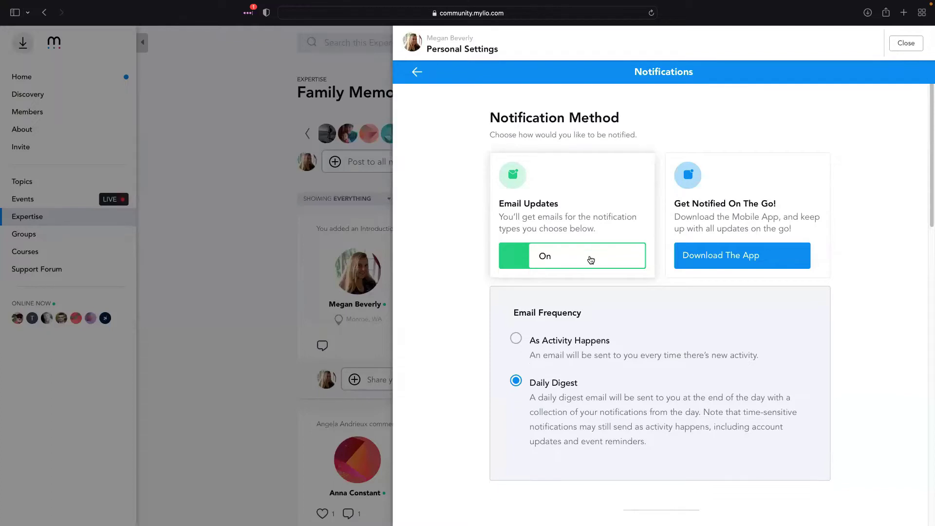
{"action": "scroll", "coordinate": [608, 254], "scroll_direction": "down", "scroll_amount": 2}
{"action": "scroll", "coordinate": [609, 273], "scroll_direction": "down", "scroll_amount": 1}
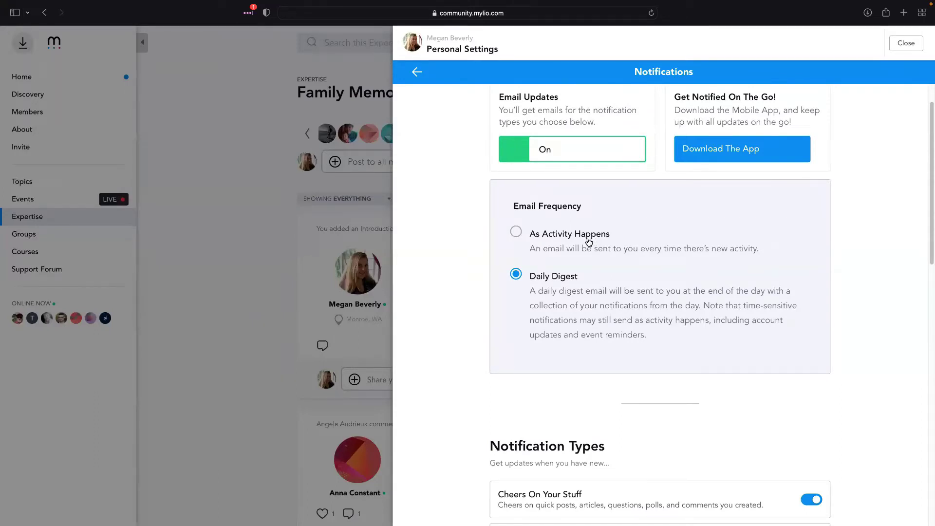
{"action": "left_click", "coordinate": [267, 182]}
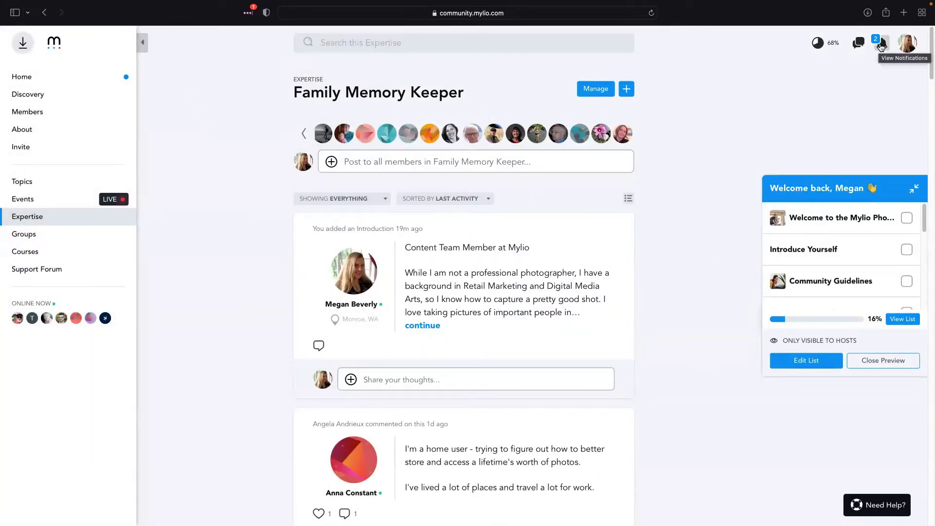
Mark all notifications as read from the bell list, then reopen Personal Settings
{"action": "left_click", "coordinate": [882, 47]}
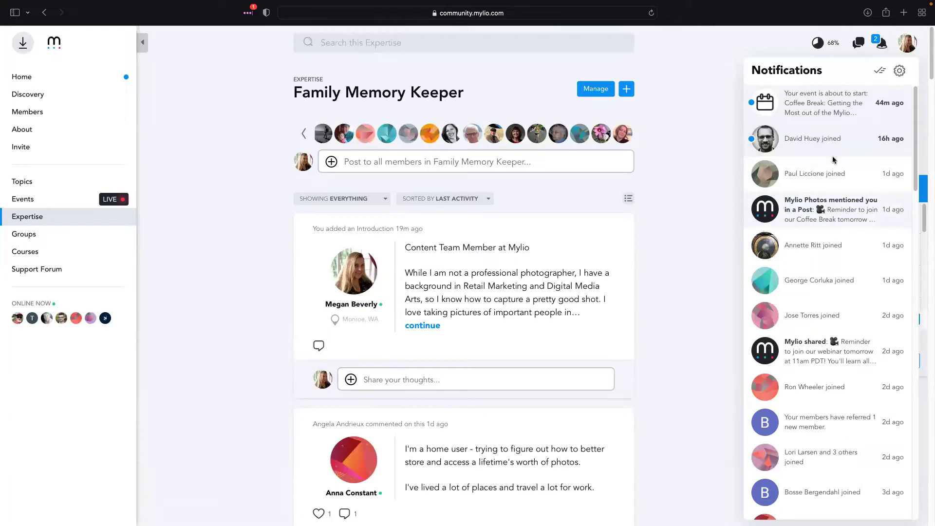
{"action": "left_click", "coordinate": [880, 72]}
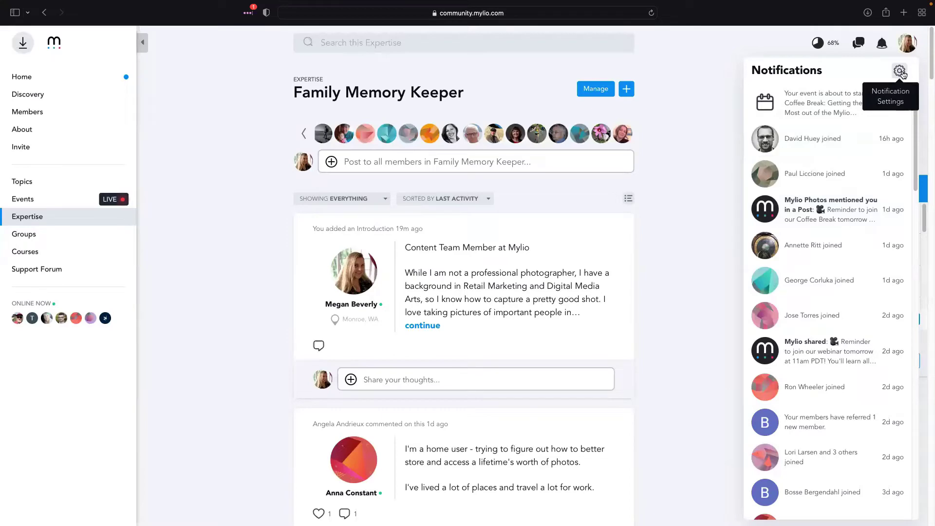
{"action": "left_click", "coordinate": [907, 43]}
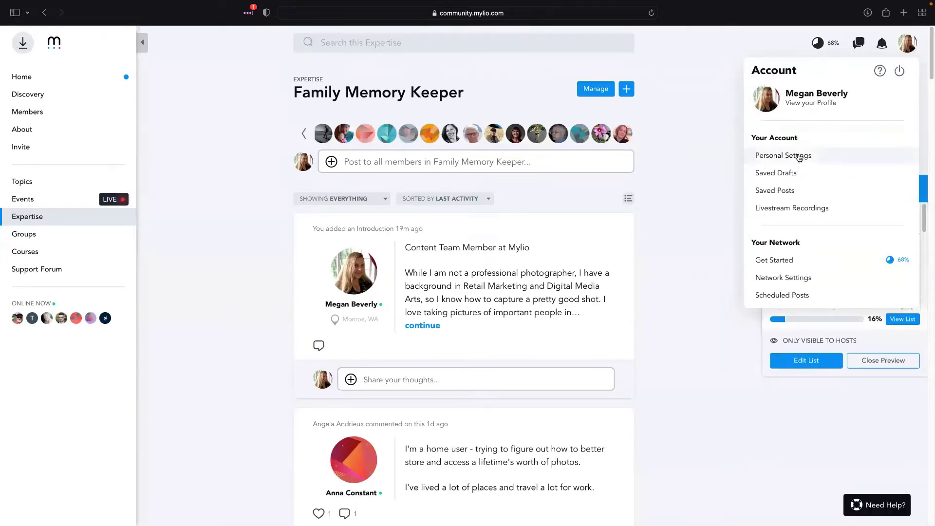
{"action": "left_click", "coordinate": [800, 158]}
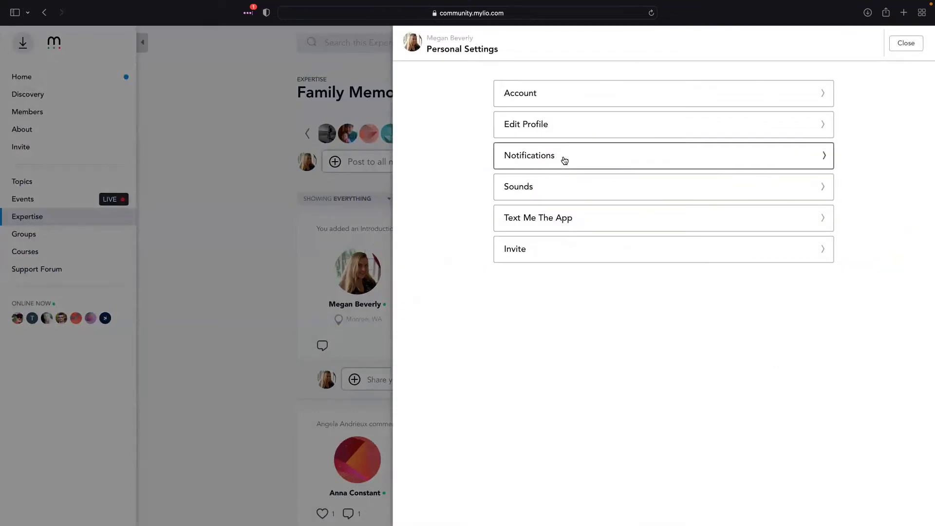
{"action": "left_click", "coordinate": [565, 161]}
{"action": "scroll", "coordinate": [626, 255], "scroll_direction": "down", "scroll_amount": 2}
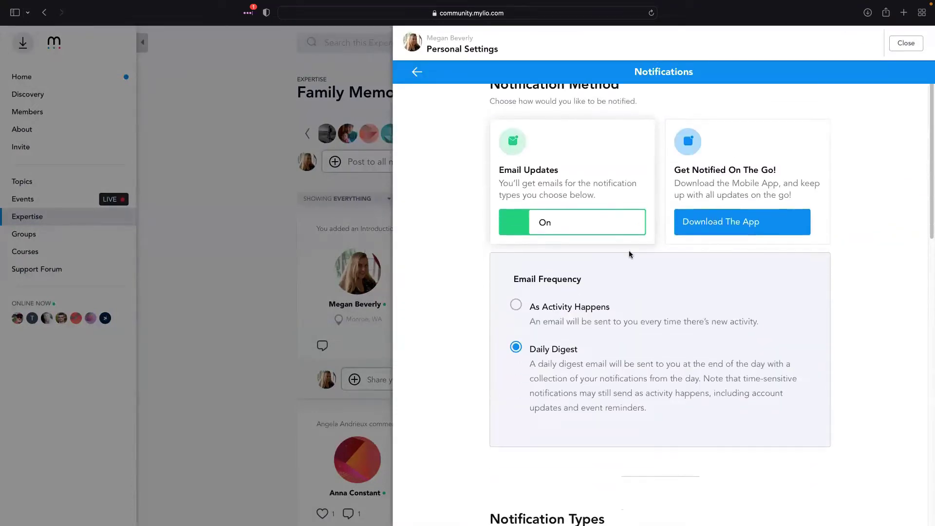
{"action": "scroll", "coordinate": [627, 259], "scroll_direction": "down", "scroll_amount": 5}
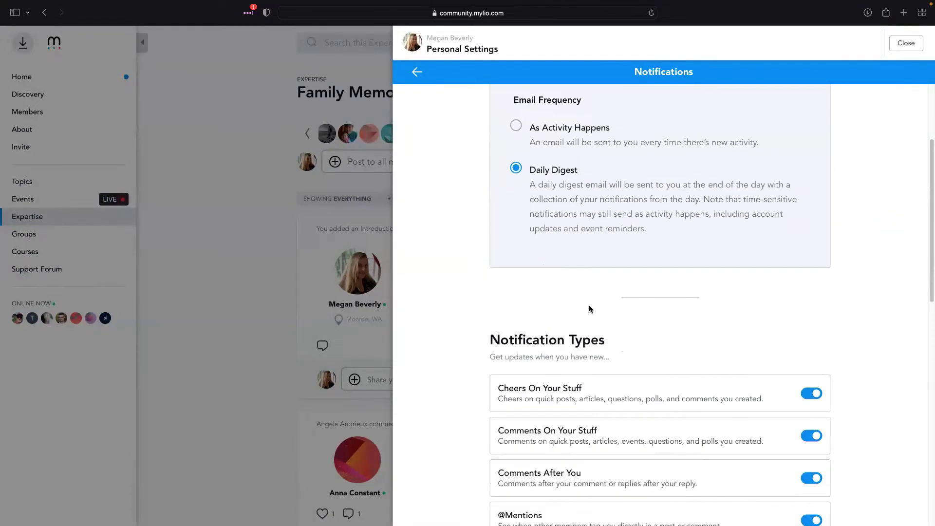
{"action": "scroll", "coordinate": [631, 293], "scroll_direction": "down", "scroll_amount": 8}
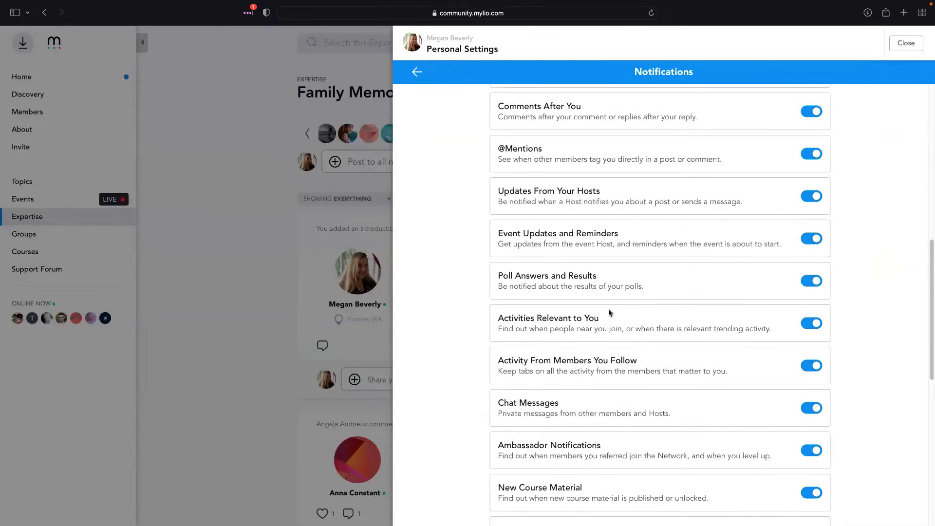
{"action": "scroll", "coordinate": [636, 137], "scroll_direction": "up", "scroll_amount": 1}
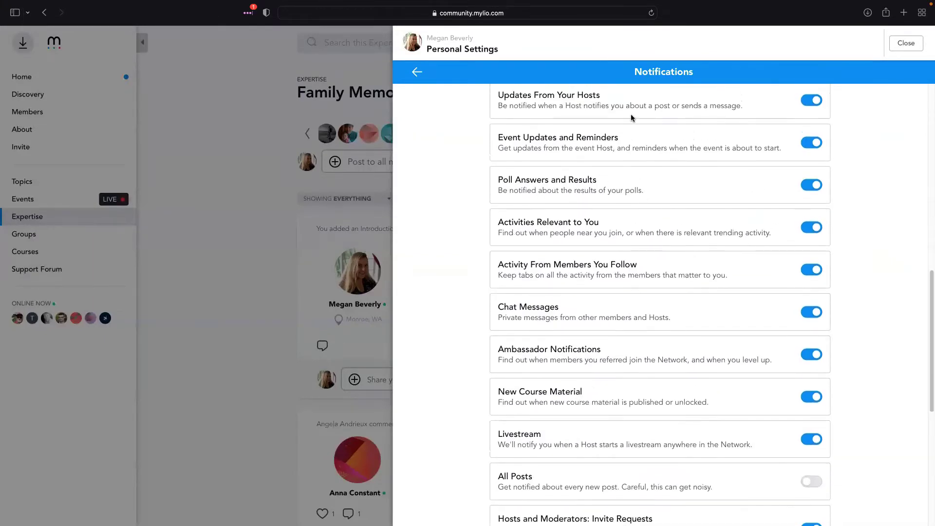
{"action": "scroll", "coordinate": [618, 292], "scroll_direction": "up", "scroll_amount": 3}
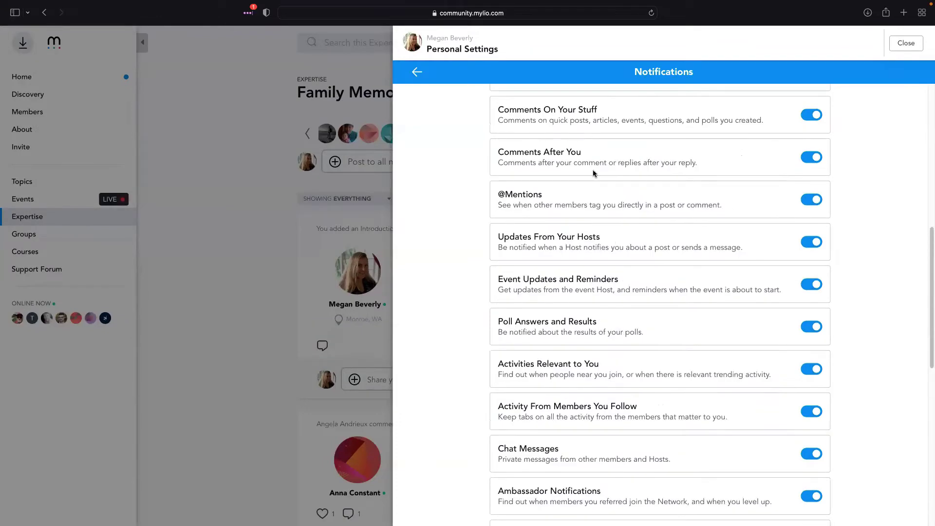
{"action": "scroll", "coordinate": [582, 146], "scroll_direction": "up", "scroll_amount": 1}
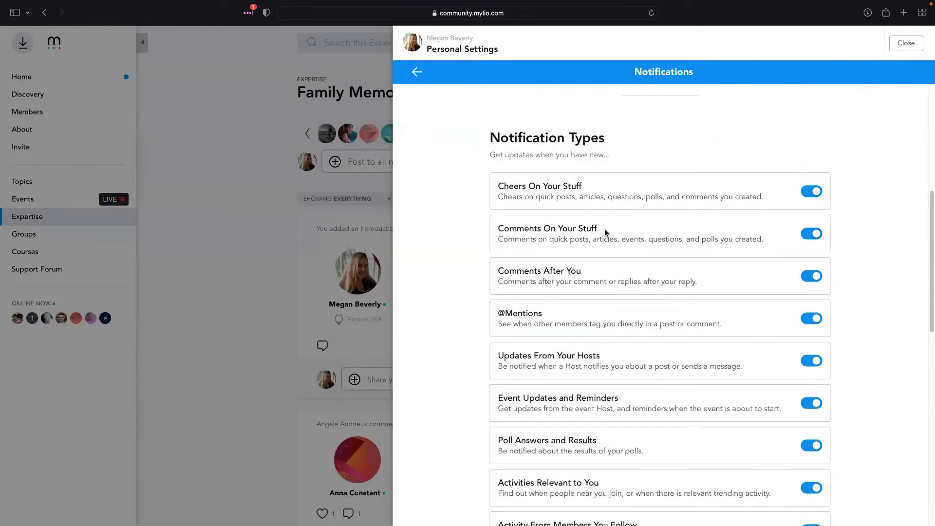
{"action": "scroll", "coordinate": [620, 272], "scroll_direction": "down", "scroll_amount": 1}
{"action": "scroll", "coordinate": [630, 246], "scroll_direction": "down", "scroll_amount": 2}
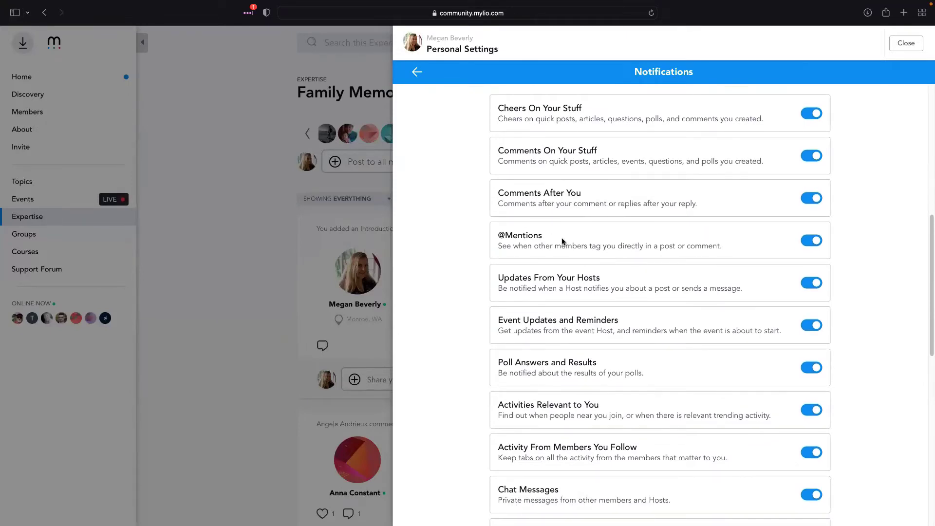
{"action": "scroll", "coordinate": [565, 241], "scroll_direction": "down", "scroll_amount": 5}
{"action": "scroll", "coordinate": [640, 363], "scroll_direction": "down", "scroll_amount": 8}
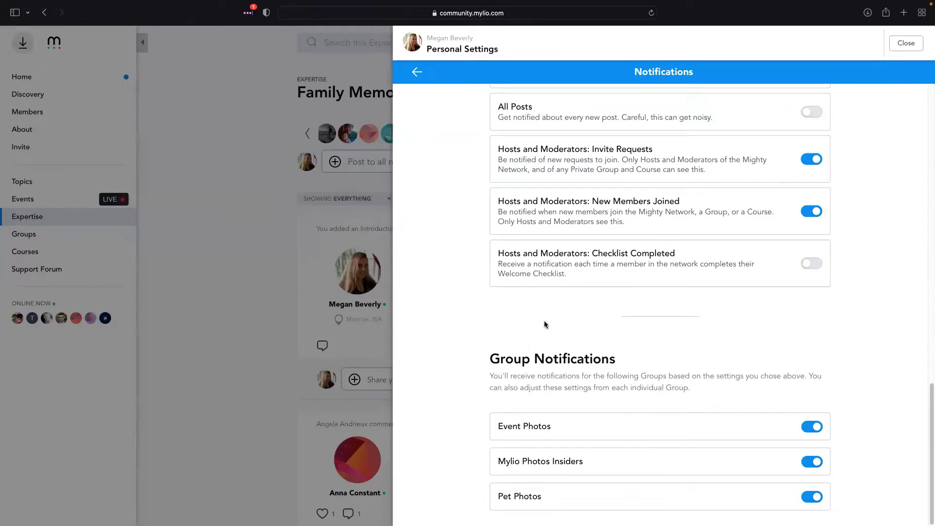
{"action": "scroll", "coordinate": [683, 294], "scroll_direction": "up", "scroll_amount": 1}
{"action": "scroll", "coordinate": [684, 292], "scroll_direction": "up", "scroll_amount": 7}
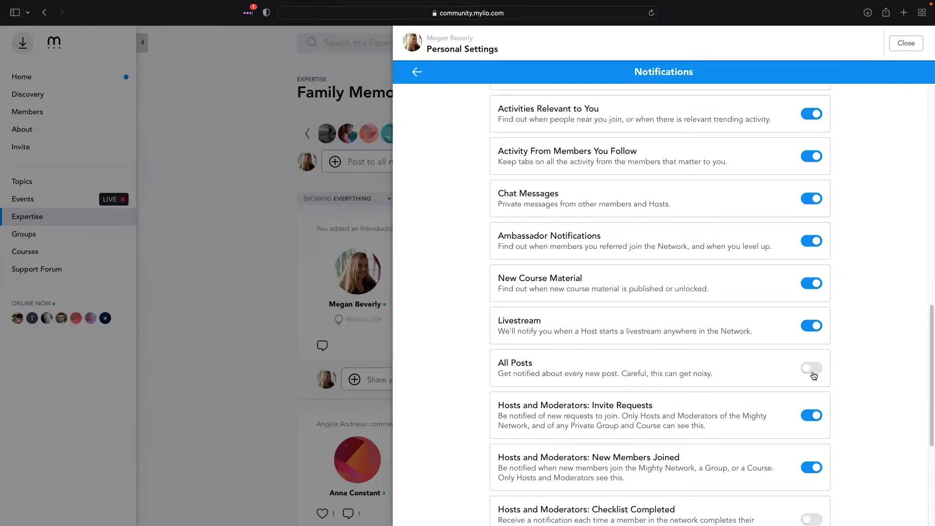
{"action": "left_click_drag", "start_coordinate": [500, 363], "coordinate": [714, 374]}
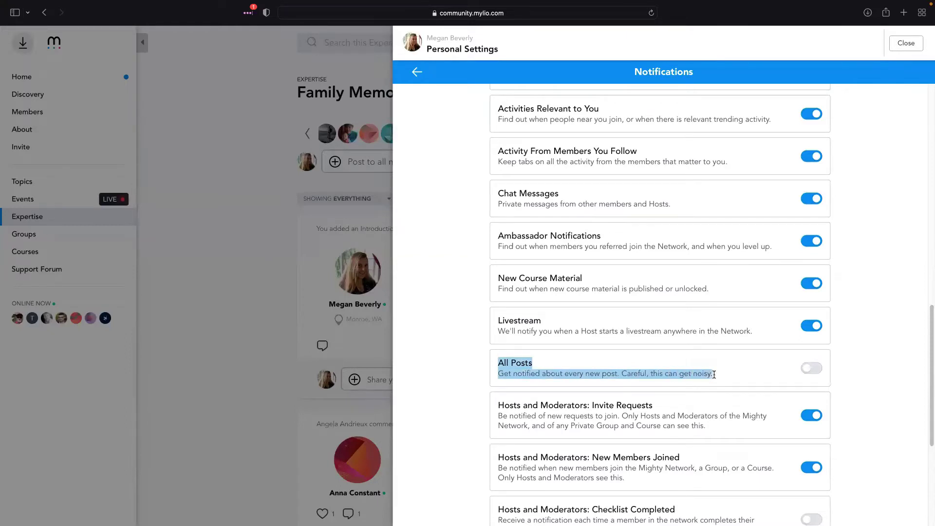
{"action": "left_click", "coordinate": [864, 347]}
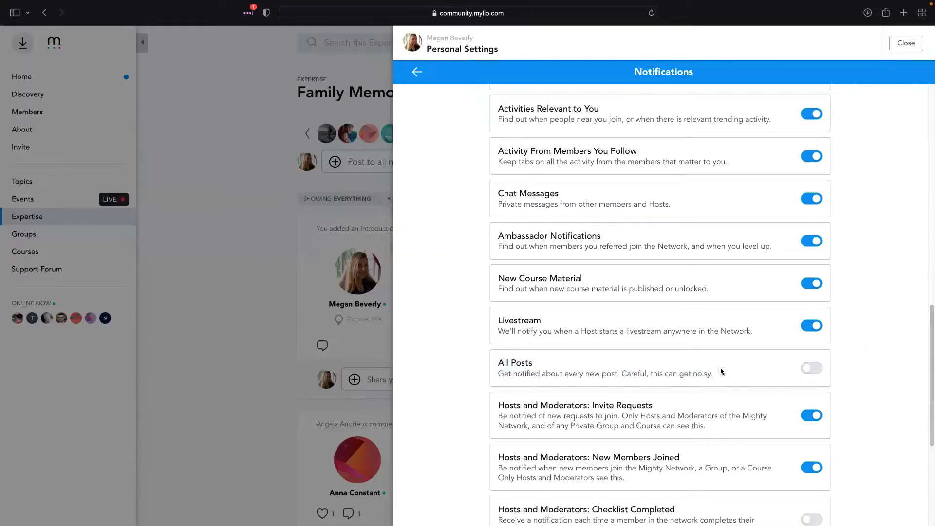
{"action": "left_click_drag", "start_coordinate": [623, 373], "coordinate": [716, 373]}
{"action": "left_click", "coordinate": [867, 330]}
{"action": "scroll", "coordinate": [866, 330], "scroll_direction": "up", "scroll_amount": 10}
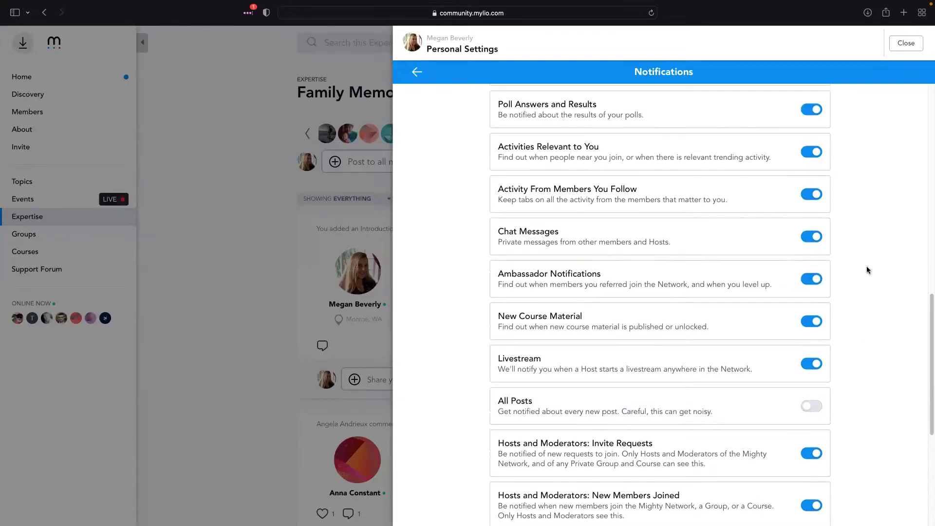
{"action": "left_click", "coordinate": [417, 72]}
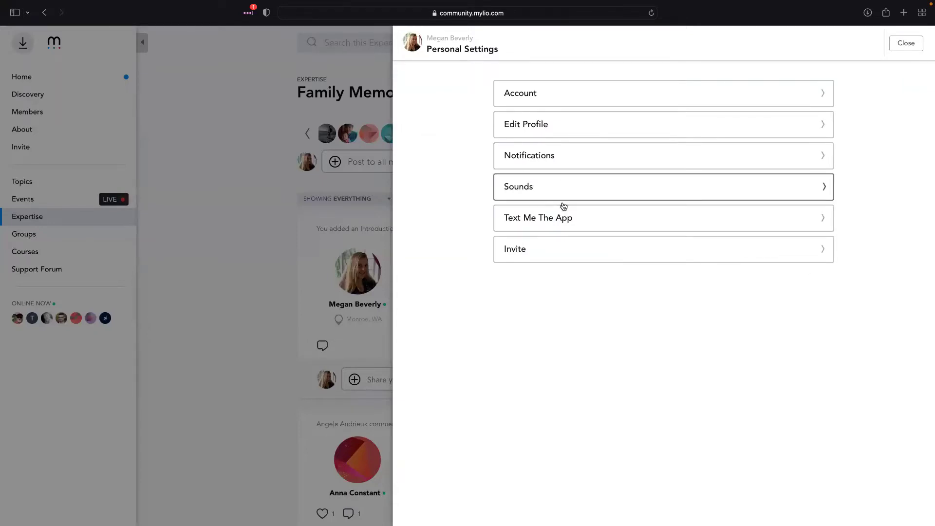
Check Sounds (all three alerts on) and the Text Me The App page, then close Personal Settings
{"action": "left_click", "coordinate": [563, 206]}
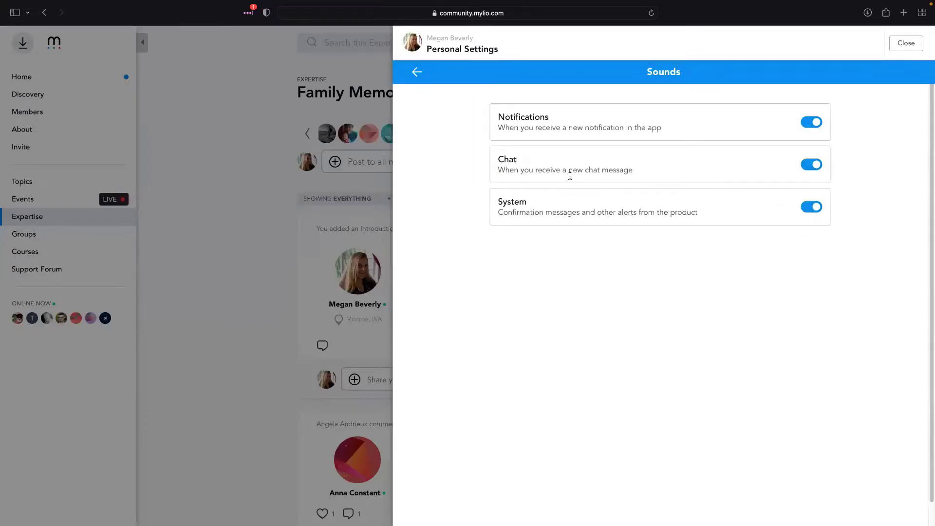
{"action": "left_click", "coordinate": [417, 72]}
{"action": "left_click", "coordinate": [646, 218]}
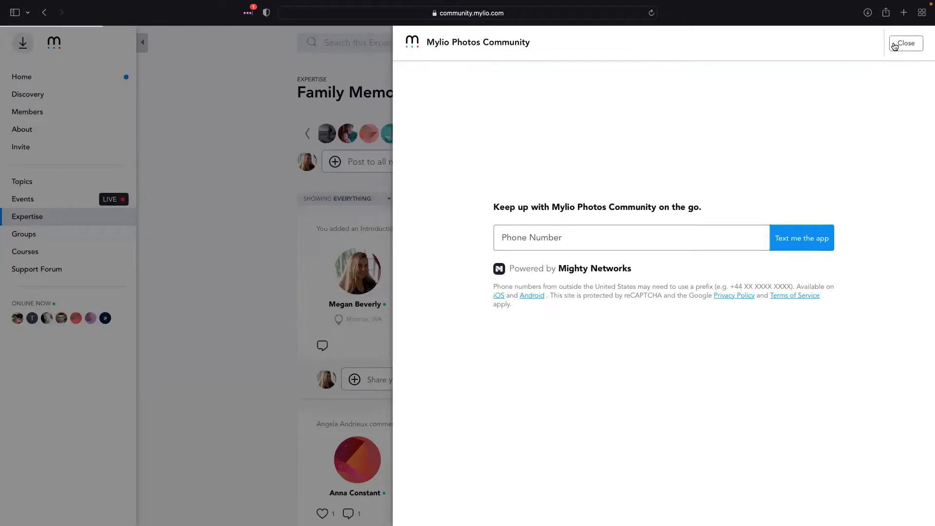
{"action": "left_click", "coordinate": [893, 46]}
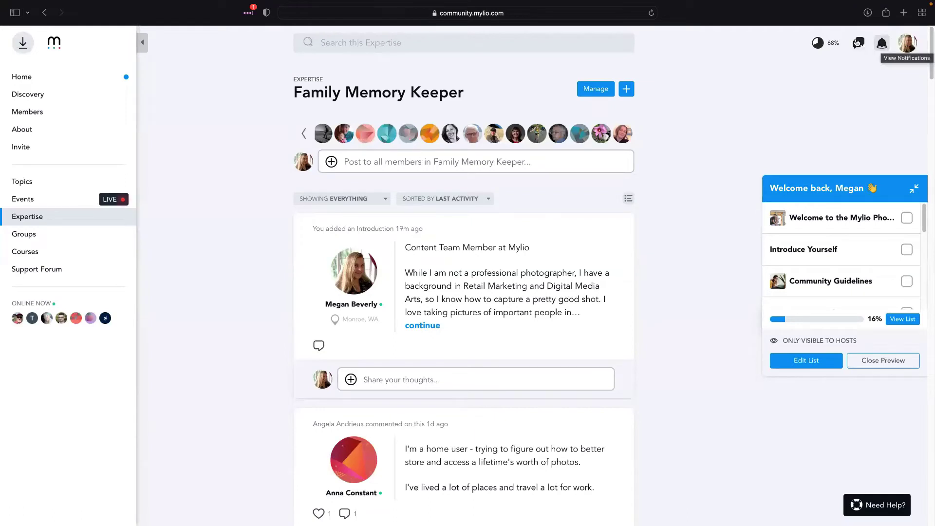
Open chat conversations and search for a member by name
{"action": "left_click", "coordinate": [858, 44]}
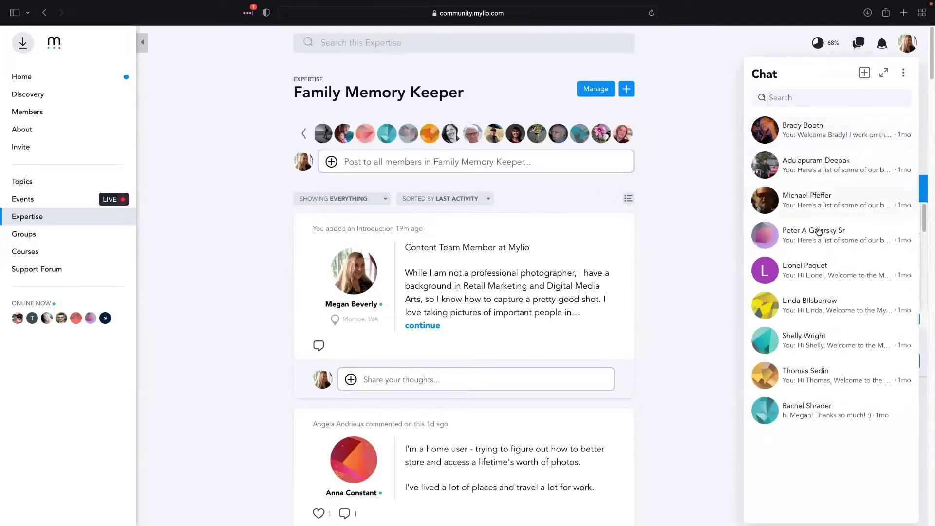
{"action": "left_click", "coordinate": [785, 98]}
{"action": "type", "text": "Angela"}
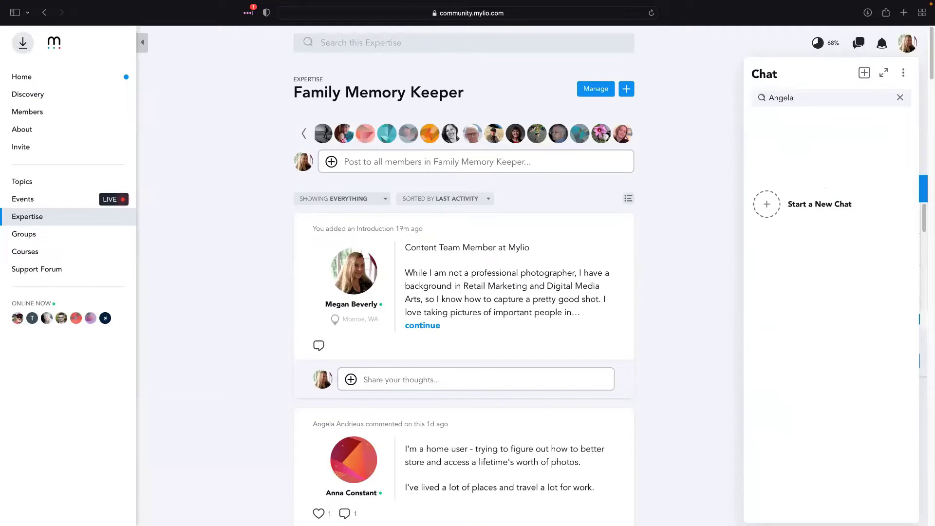
{"action": "type", "text": "An"}
{"action": "key", "text": "BackSpace"}
{"action": "type", "text": "N"}
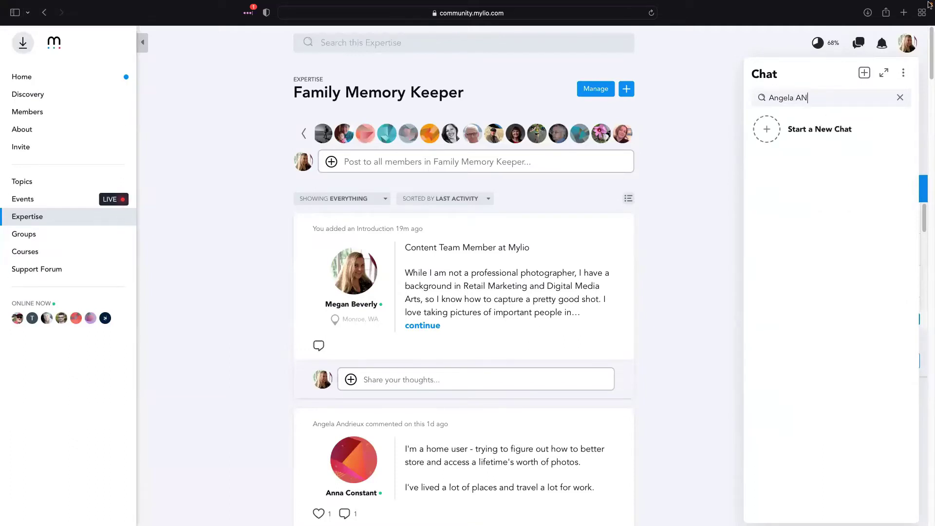
{"action": "key", "text": "BackSpace"}
{"action": "left_click", "coordinate": [767, 129]}
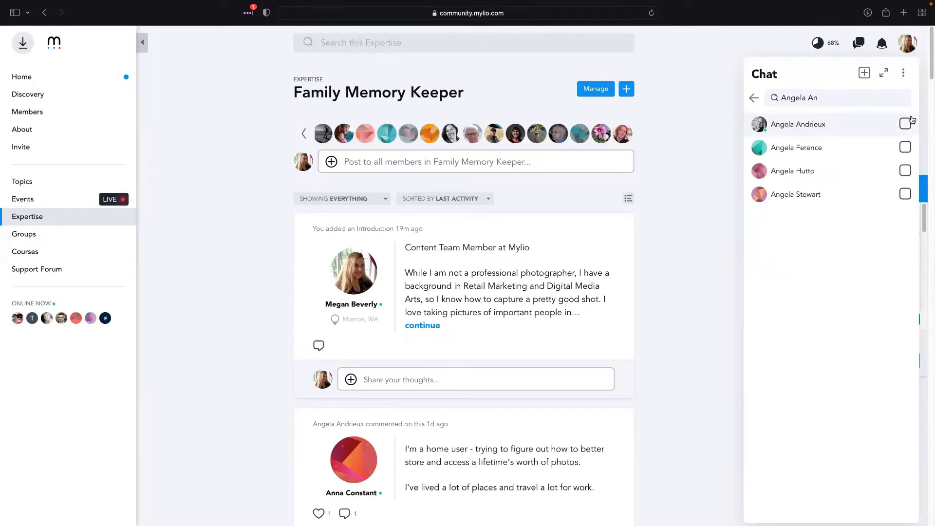
Select and deselect a matching member, search for 'Mylio', clear it and close the chat panel
{"action": "left_click", "coordinate": [906, 124]}
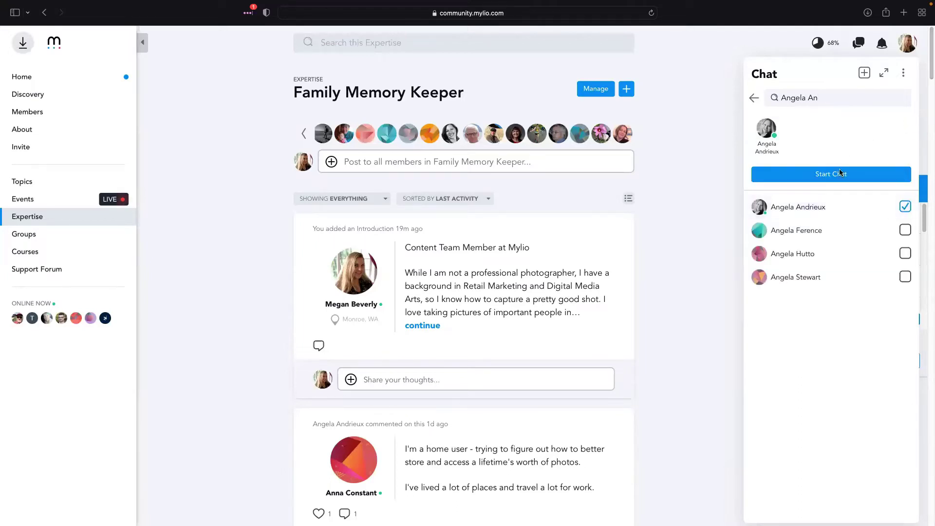
{"action": "left_click", "coordinate": [905, 207]}
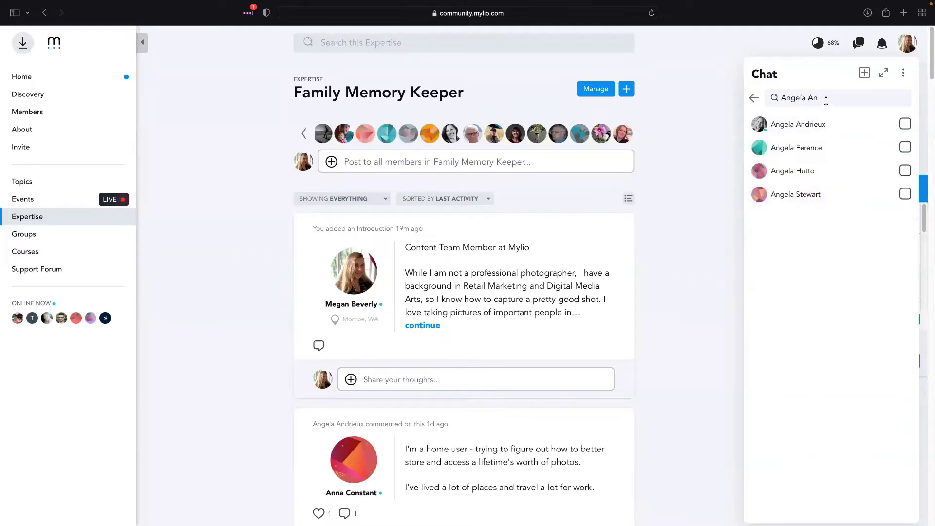
{"action": "left_click_drag", "start_coordinate": [819, 98], "coordinate": [777, 102]}
{"action": "type", "text": "Mylio"}
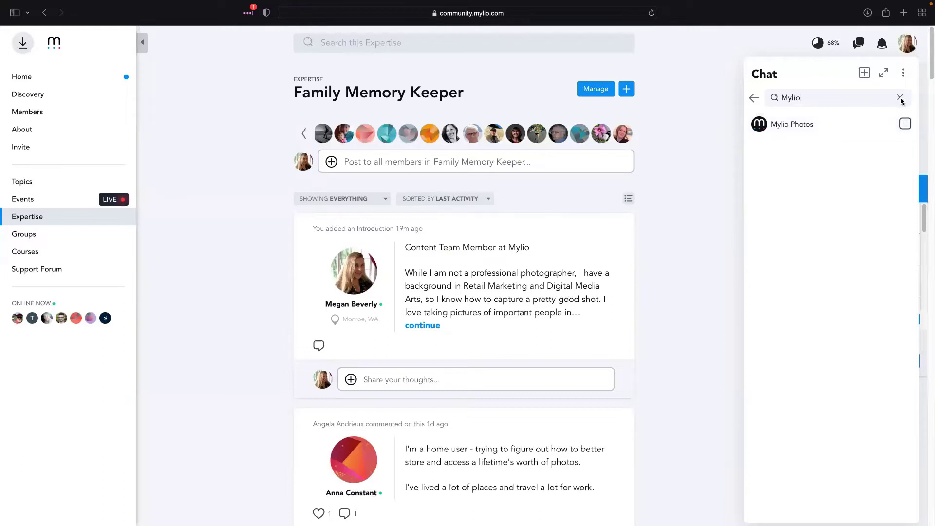
{"action": "left_click", "coordinate": [900, 98]}
{"action": "left_click", "coordinate": [730, 84]}
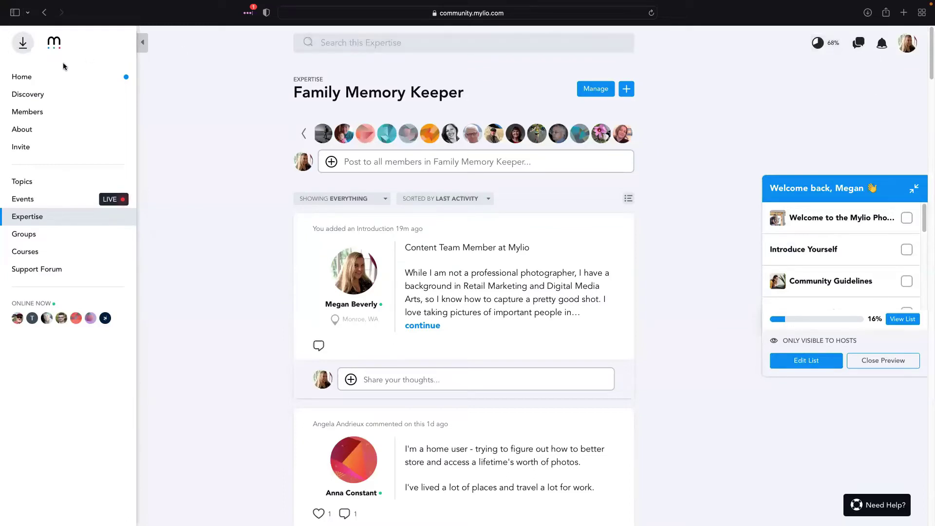
Return to the Home feed and review the full invite options panel, including the invitation message
{"action": "left_click", "coordinate": [49, 79]}
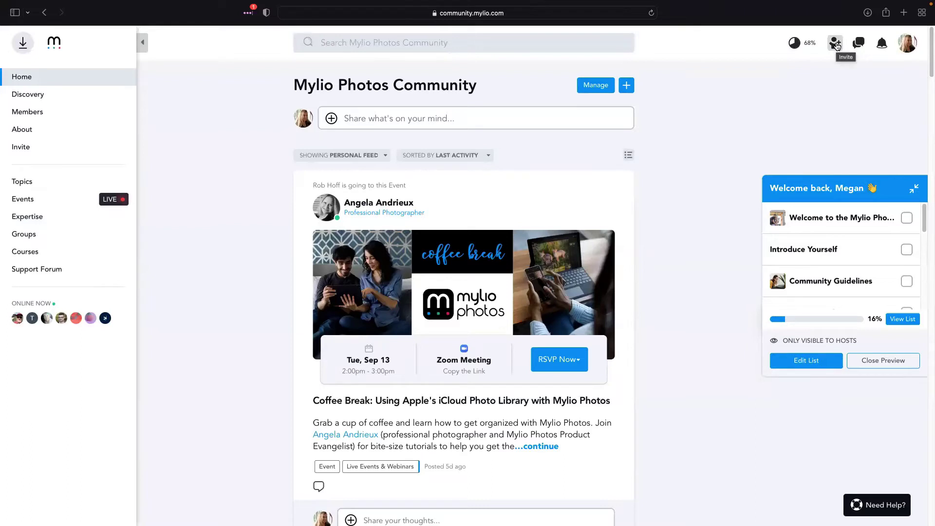
{"action": "left_click", "coordinate": [836, 44]}
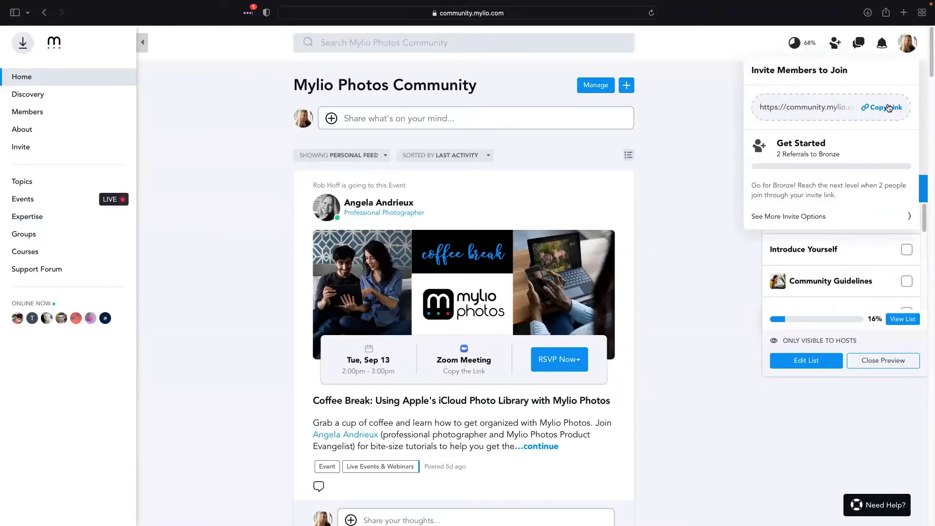
{"action": "left_click", "coordinate": [821, 217]}
{"action": "scroll", "coordinate": [594, 390], "scroll_direction": "down", "scroll_amount": 3}
{"action": "left_click_drag", "start_coordinate": [525, 328], "coordinate": [609, 417]}
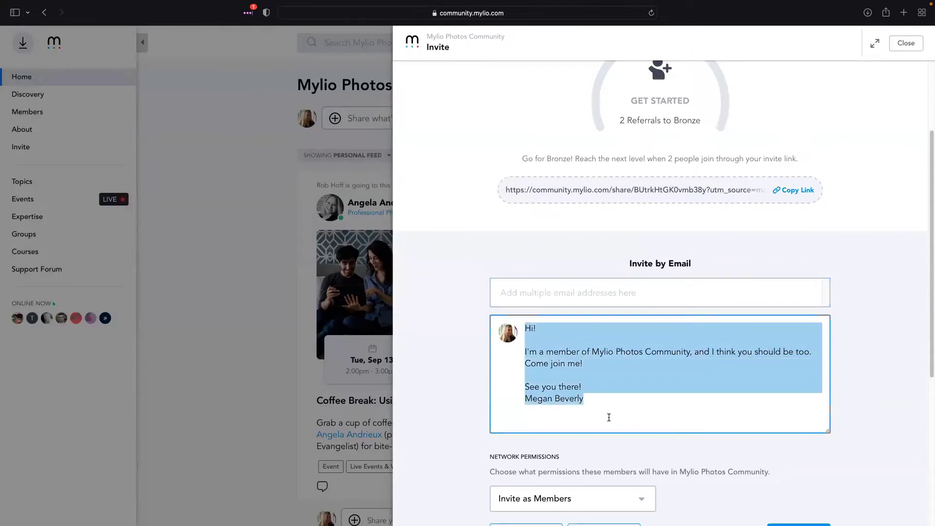
{"action": "left_click", "coordinate": [863, 363]}
{"action": "scroll", "coordinate": [609, 268], "scroll_direction": "down", "scroll_amount": 5}
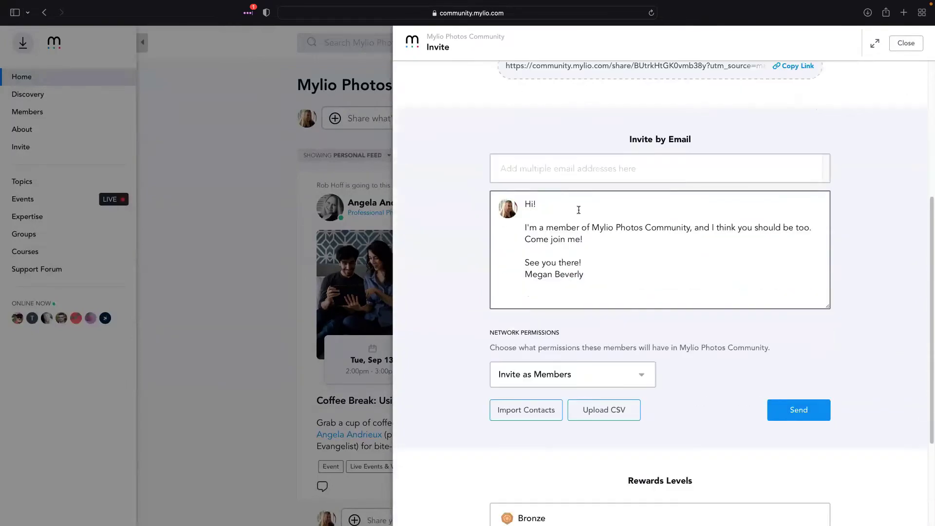
{"action": "scroll", "coordinate": [707, 342], "scroll_direction": "down", "scroll_amount": 4}
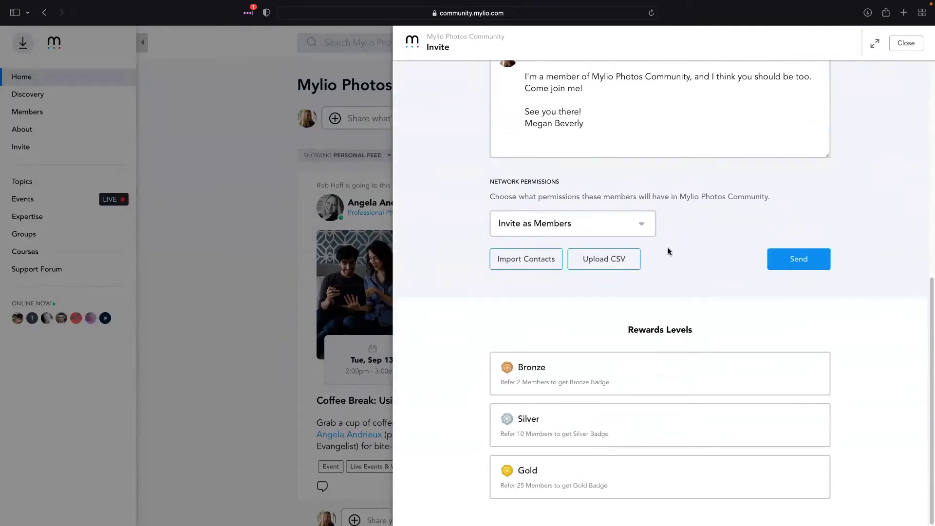
{"action": "scroll", "coordinate": [699, 271], "scroll_direction": "up", "scroll_amount": 3}
{"action": "scroll", "coordinate": [706, 270], "scroll_direction": "up", "scroll_amount": 8}
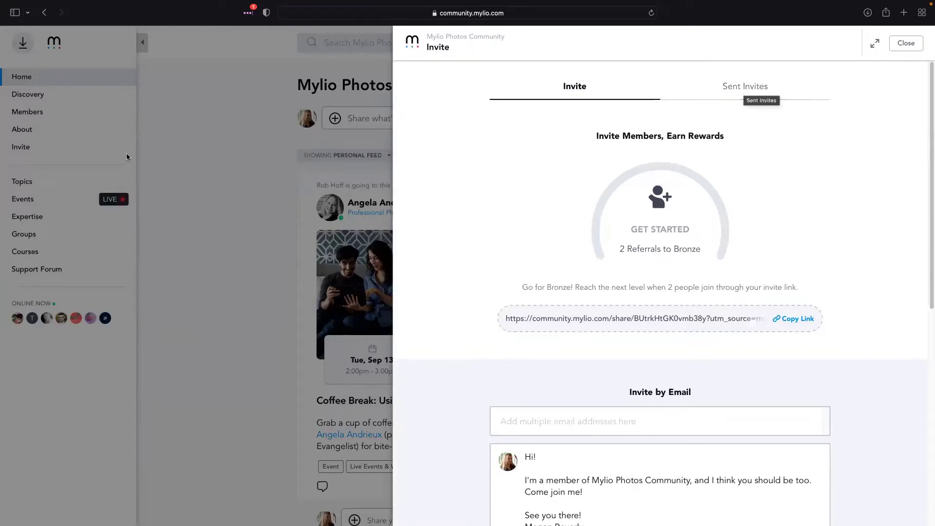
{"action": "left_click", "coordinate": [256, 158]}
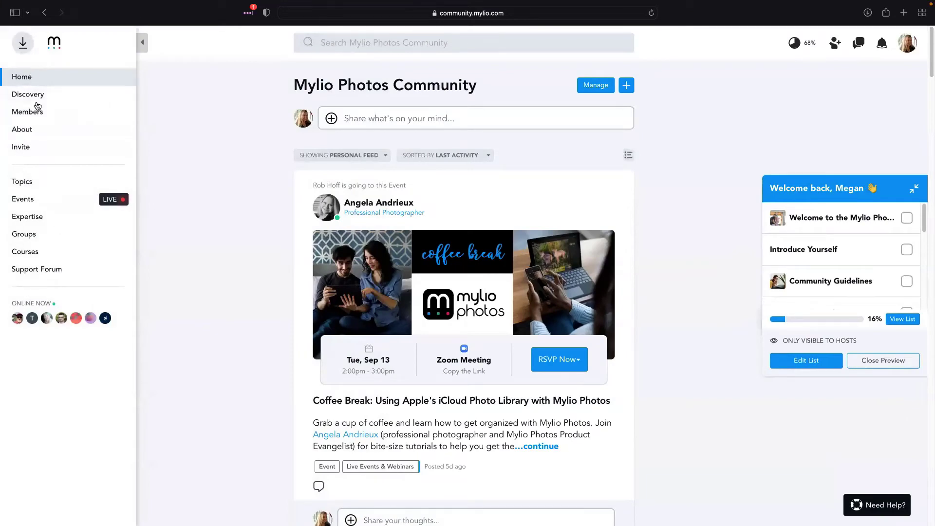
Reopen the invite panel, copy the community invite link, and close it
{"action": "left_click", "coordinate": [30, 151]}
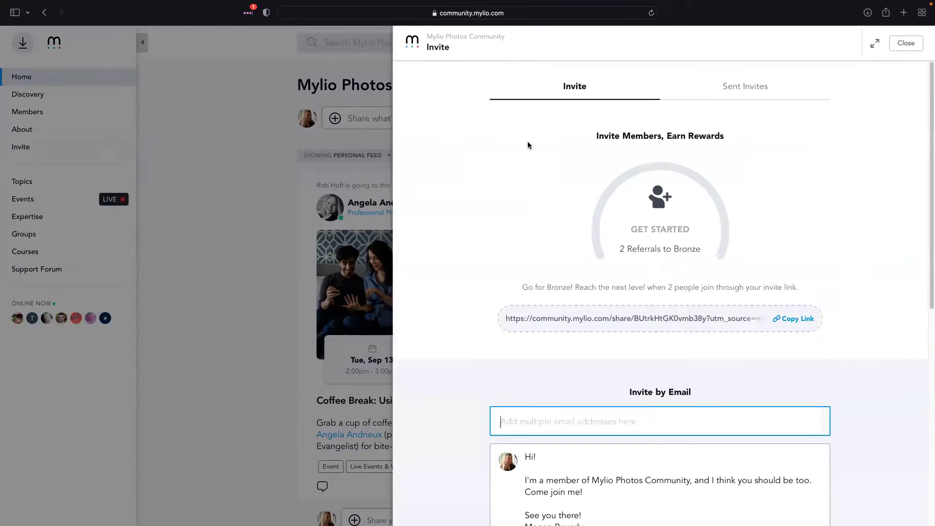
{"action": "scroll", "coordinate": [666, 386], "scroll_direction": "down", "scroll_amount": 4}
{"action": "left_click", "coordinate": [784, 241]}
{"action": "scroll", "coordinate": [784, 240], "scroll_direction": "down", "scroll_amount": 7}
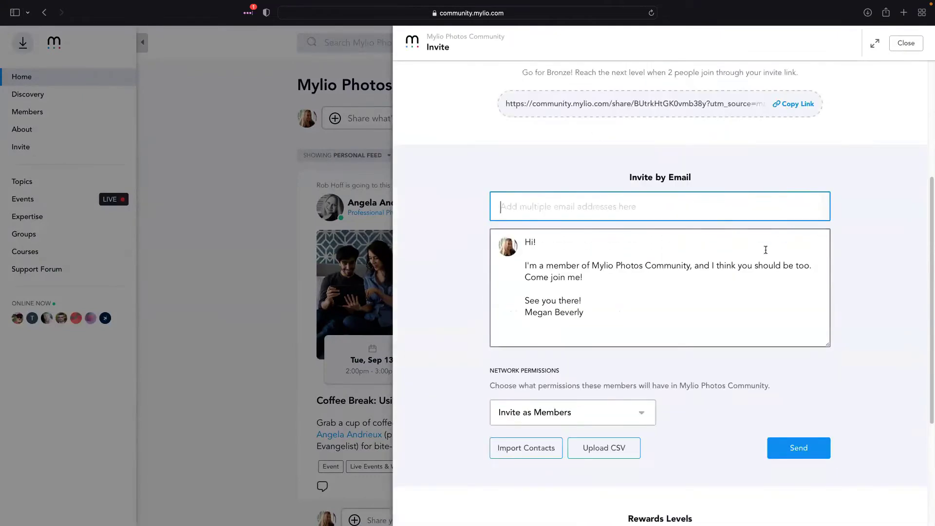
{"action": "key", "text": "Escape"}
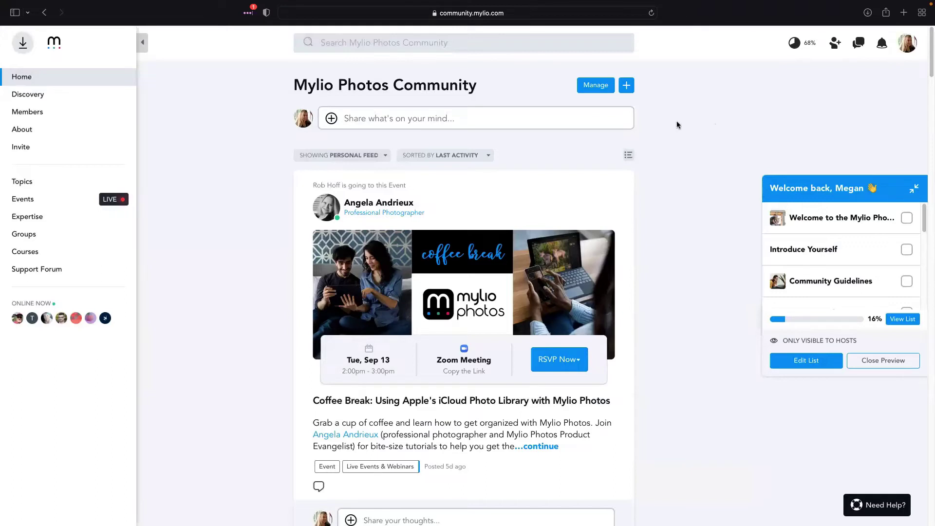
Search the community for 'deduplication' and scroll through the matching posts, videos and webinars
{"action": "left_click", "coordinate": [339, 44]}
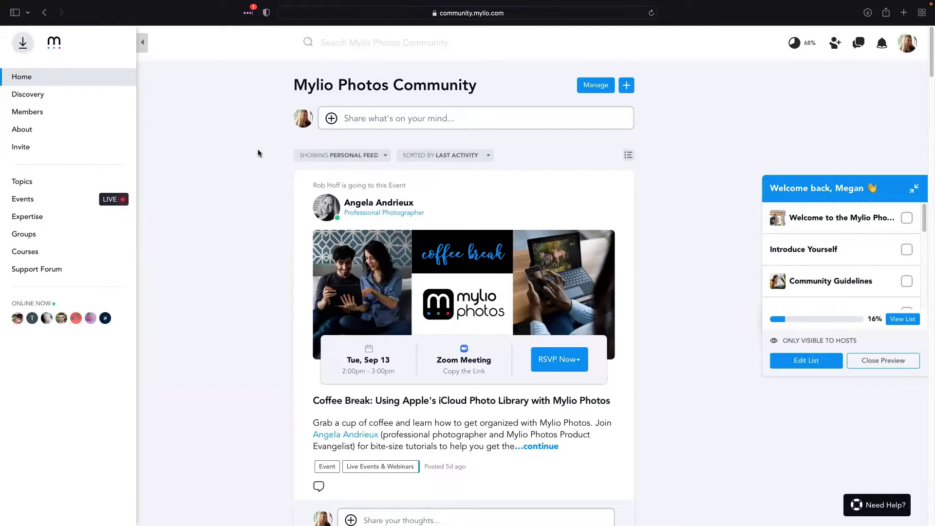
{"action": "type", "text": "deduplication"}
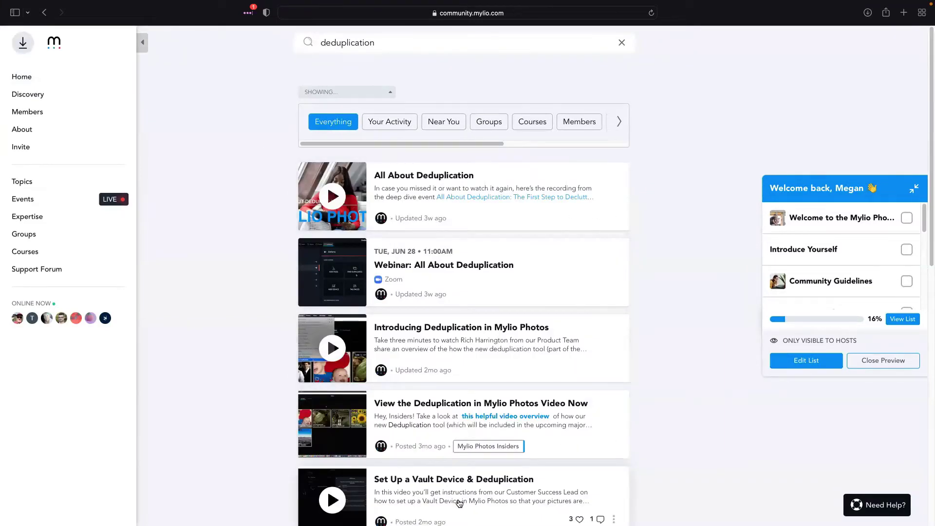
{"action": "scroll", "coordinate": [460, 503], "scroll_direction": "down", "scroll_amount": 2}
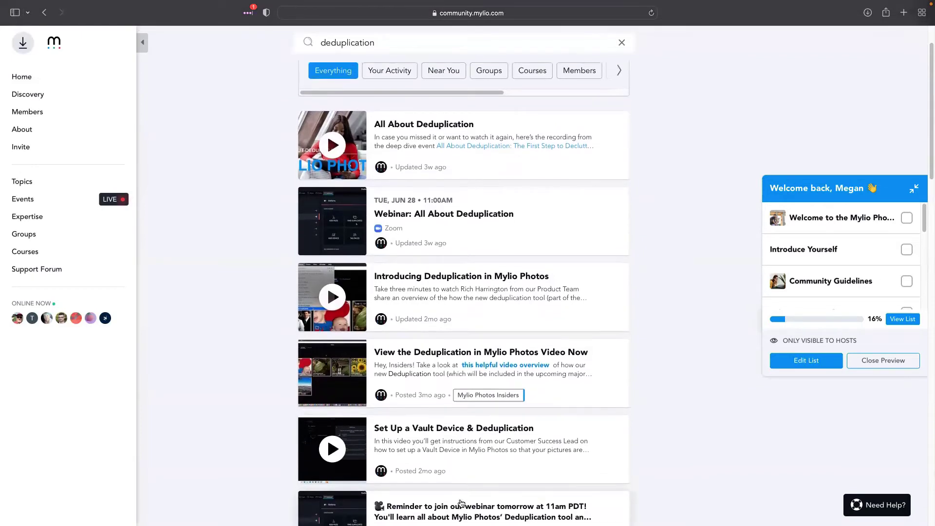
{"action": "scroll", "coordinate": [463, 487], "scroll_direction": "up", "scroll_amount": 2}
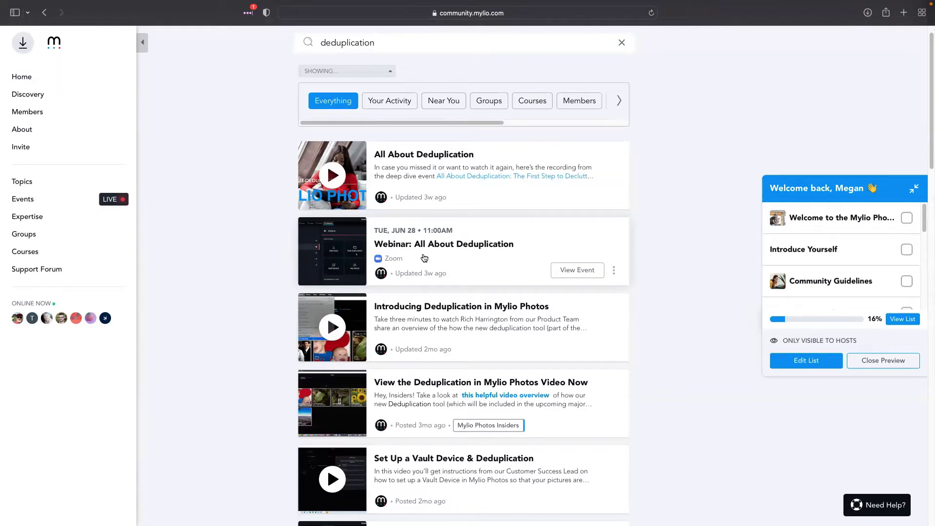
{"action": "scroll", "coordinate": [424, 258], "scroll_direction": "down", "scroll_amount": 1}
{"action": "scroll", "coordinate": [451, 298], "scroll_direction": "down", "scroll_amount": 1}
{"action": "scroll", "coordinate": [450, 298], "scroll_direction": "down", "scroll_amount": 3}
{"action": "scroll", "coordinate": [438, 339], "scroll_direction": "down", "scroll_amount": 12}
{"action": "scroll", "coordinate": [438, 339], "scroll_direction": "down", "scroll_amount": 5}
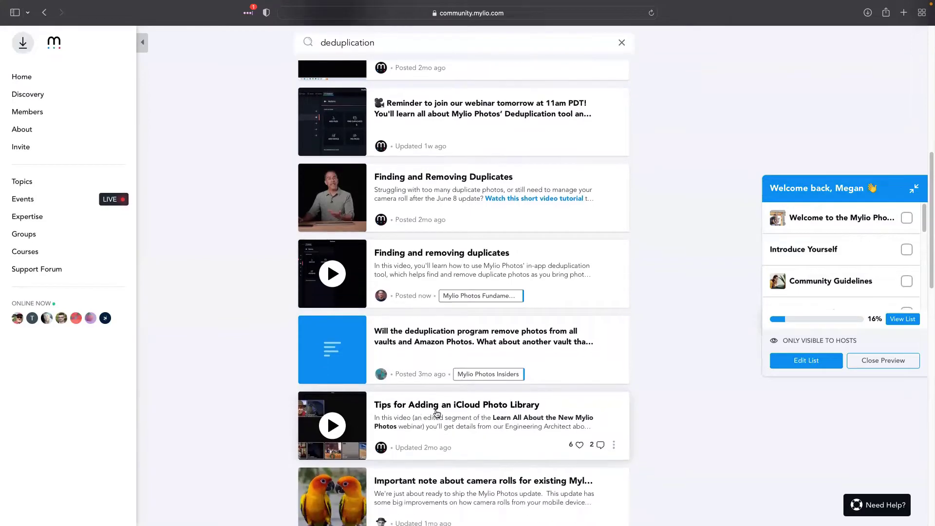
{"action": "scroll", "coordinate": [489, 366], "scroll_direction": "up", "scroll_amount": 10}
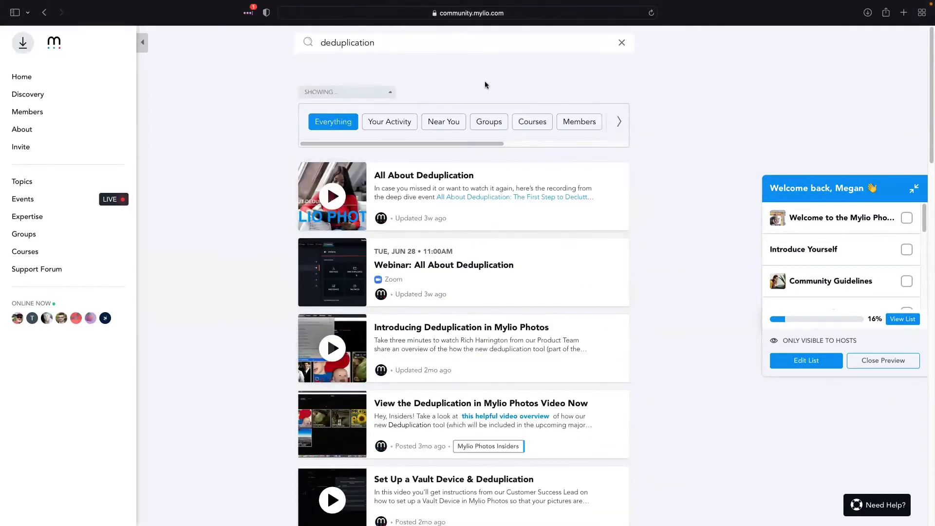
Clear the search and toggle the Your Activity, From Your Hosts and Near You feed filters
{"action": "left_click", "coordinate": [621, 43]}
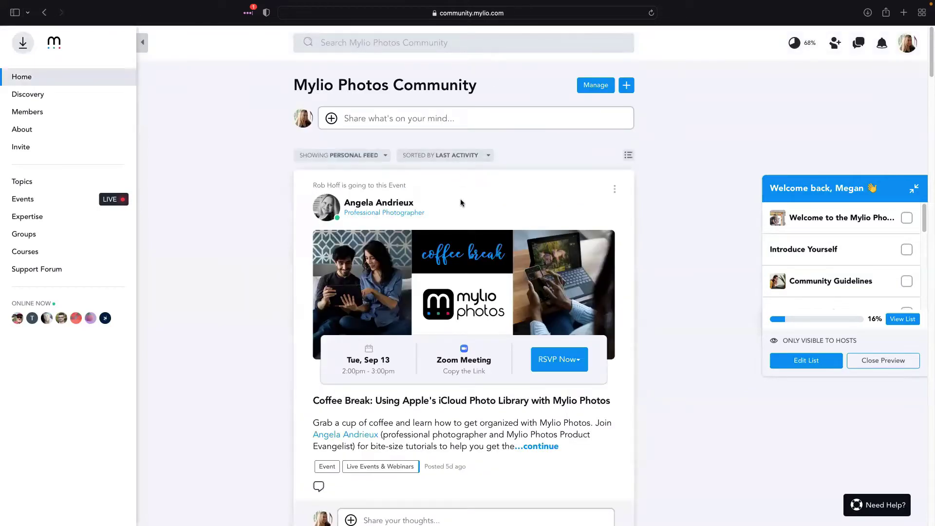
{"action": "scroll", "coordinate": [487, 285], "scroll_direction": "down", "scroll_amount": 2}
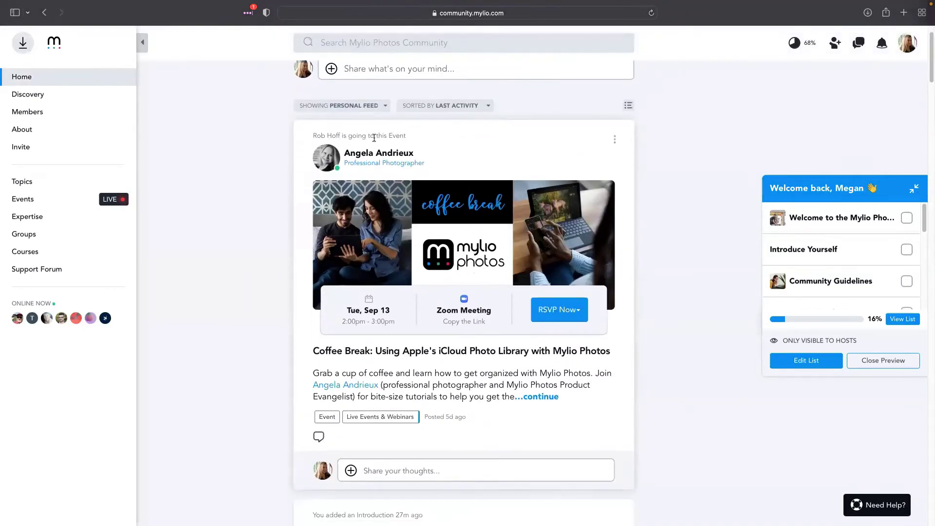
{"action": "left_click", "coordinate": [358, 108]}
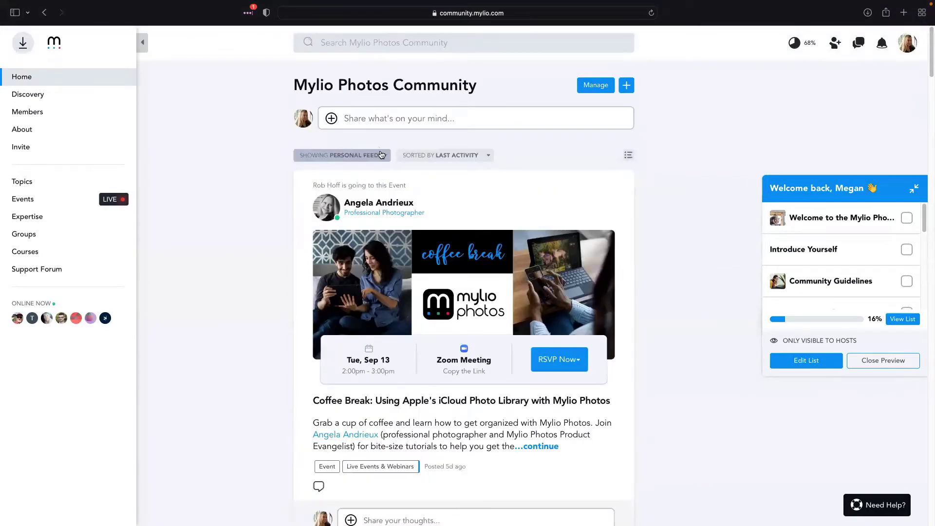
{"action": "left_click", "coordinate": [382, 154]}
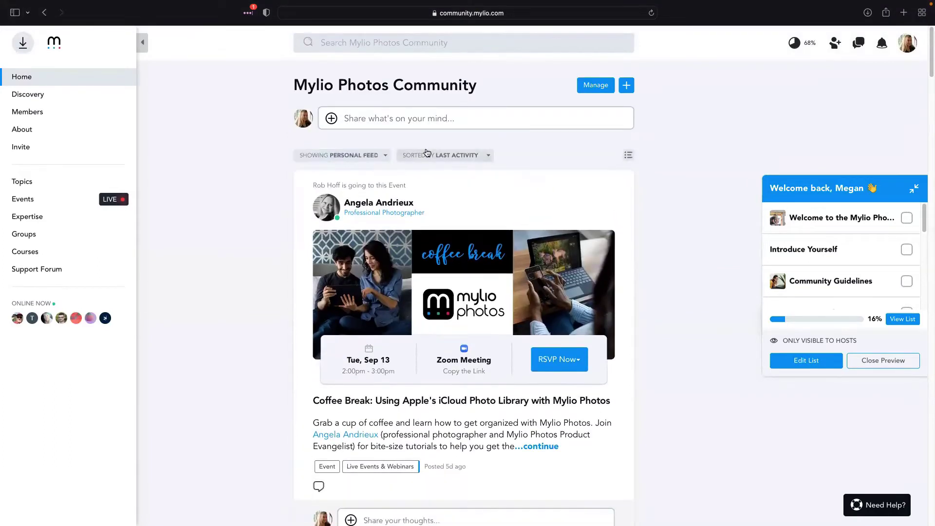
{"action": "left_click", "coordinate": [380, 154]}
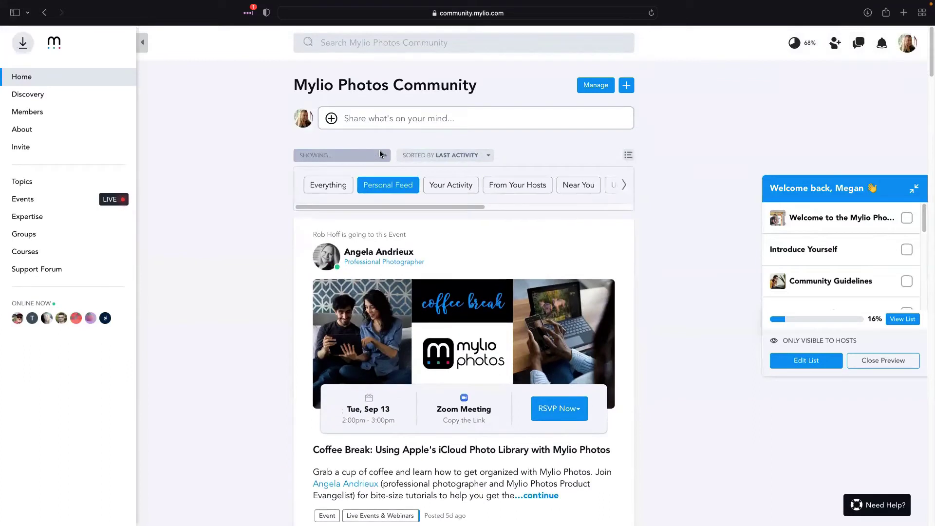
{"action": "left_click", "coordinate": [460, 190]}
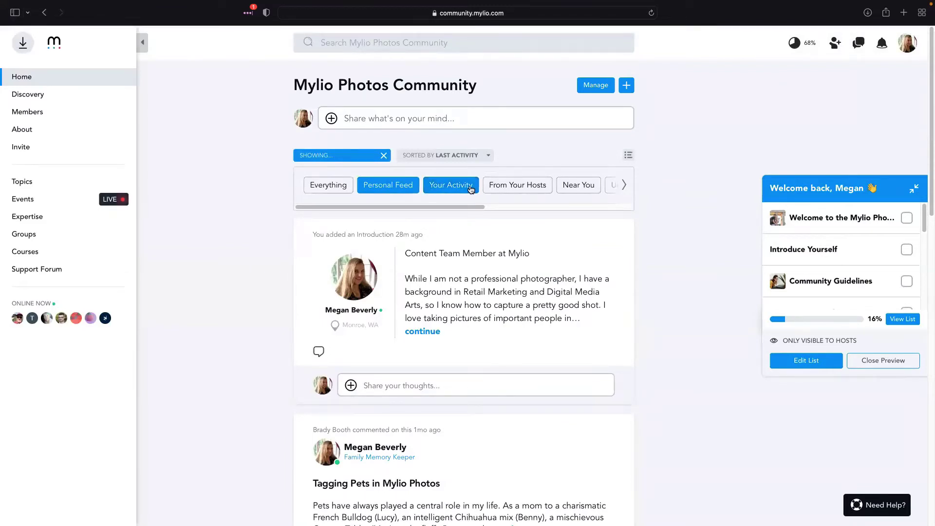
{"action": "left_click", "coordinate": [470, 188]}
{"action": "left_click", "coordinate": [456, 186]}
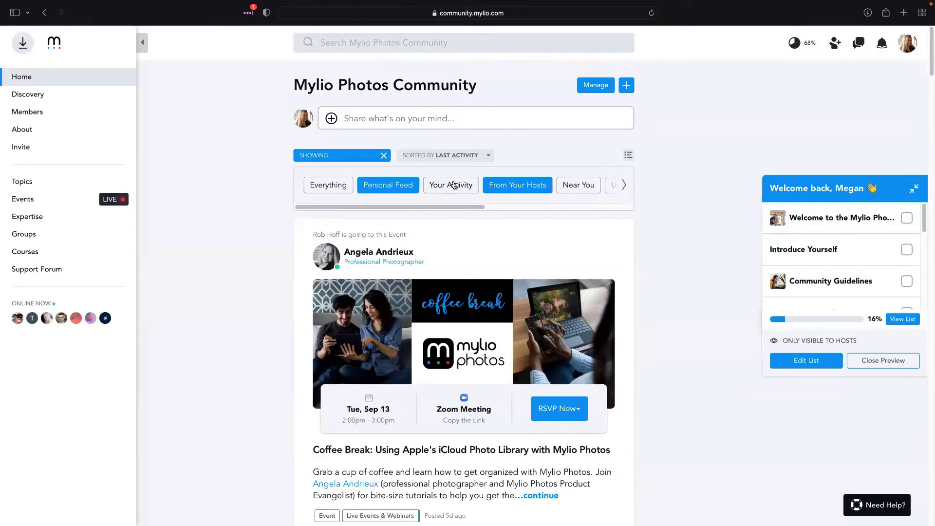
{"action": "left_click", "coordinate": [533, 185]}
{"action": "left_click", "coordinate": [585, 185]}
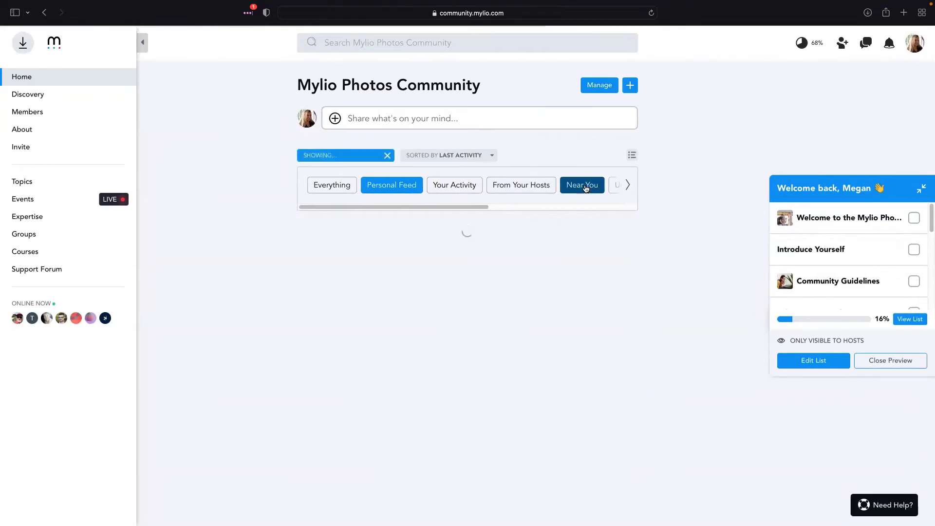
{"action": "left_click", "coordinate": [585, 185]}
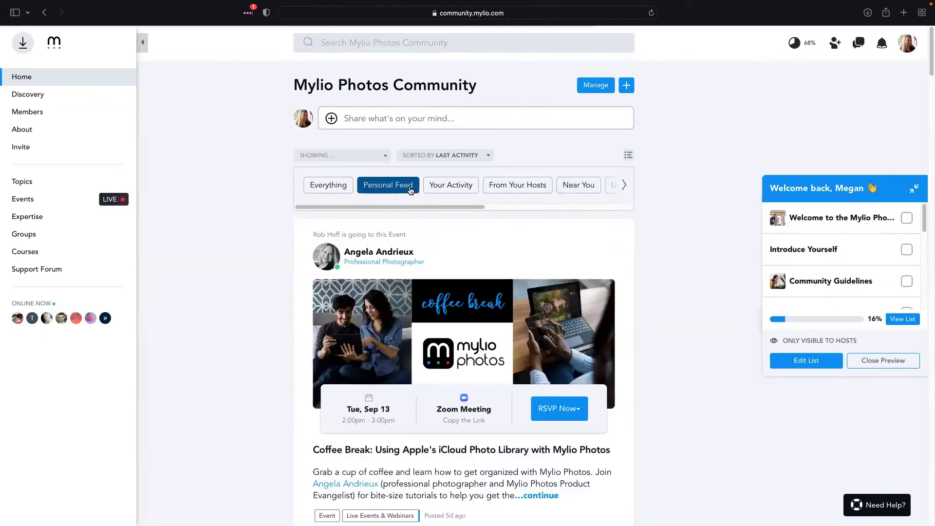
Sort the feed by Popular Now, then clear the sort back to Last Activity
{"action": "left_click", "coordinate": [481, 157]}
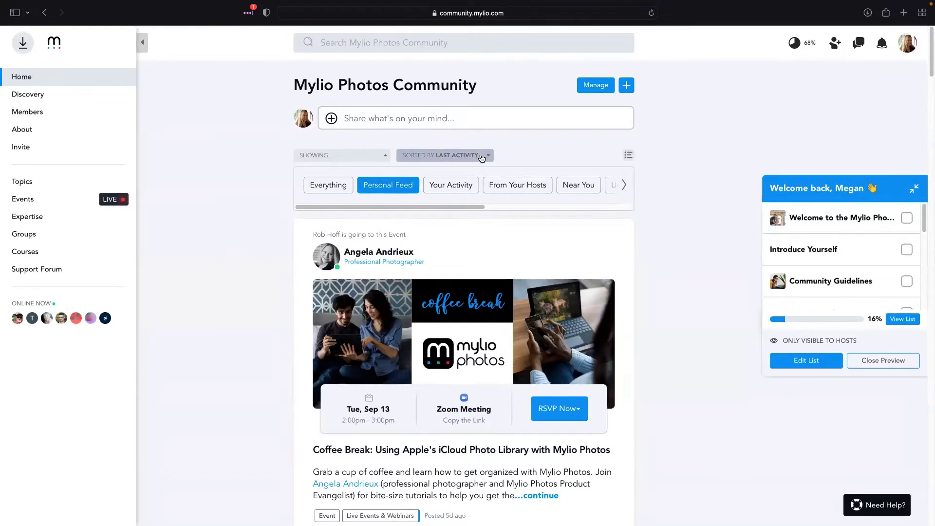
{"action": "left_click", "coordinate": [482, 157]}
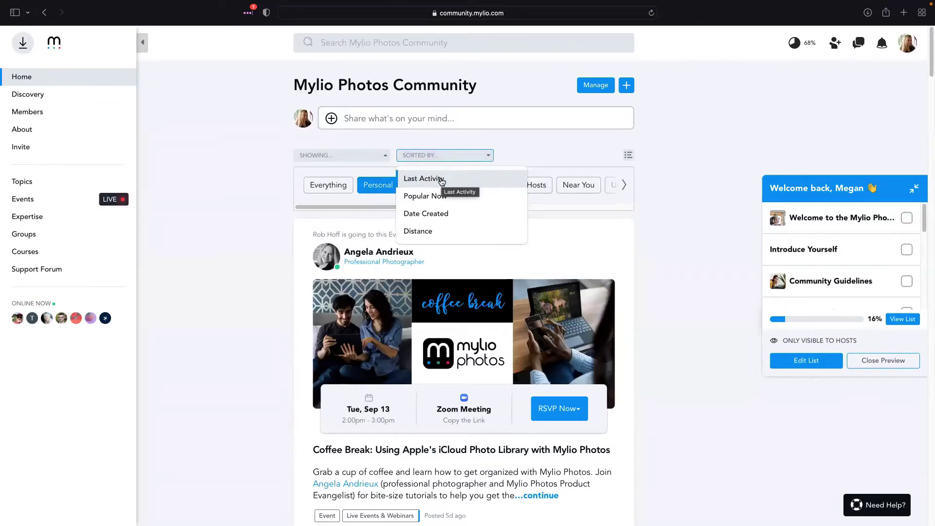
{"action": "left_click", "coordinate": [435, 197]}
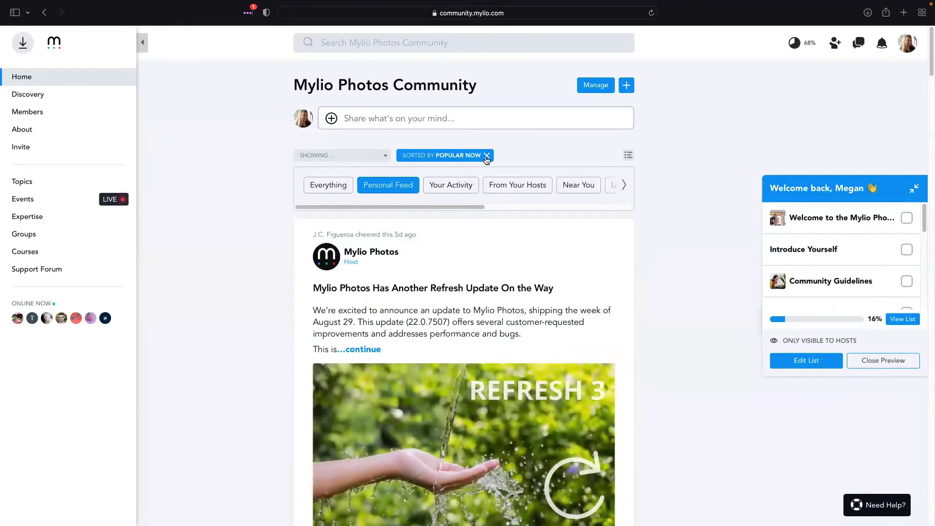
{"action": "left_click", "coordinate": [487, 158]}
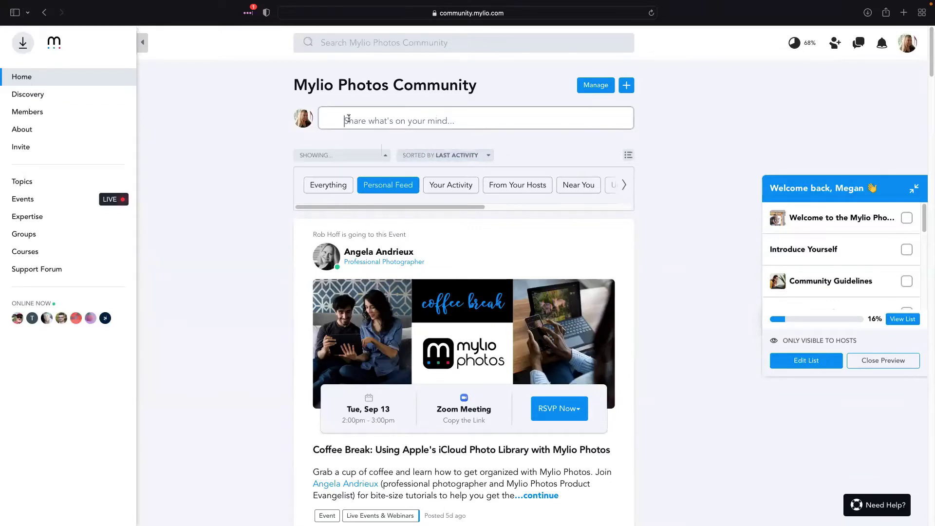
Browse past the Coffee Break post, then reload the Home personal feed from the top
{"action": "left_click", "coordinate": [349, 118]}
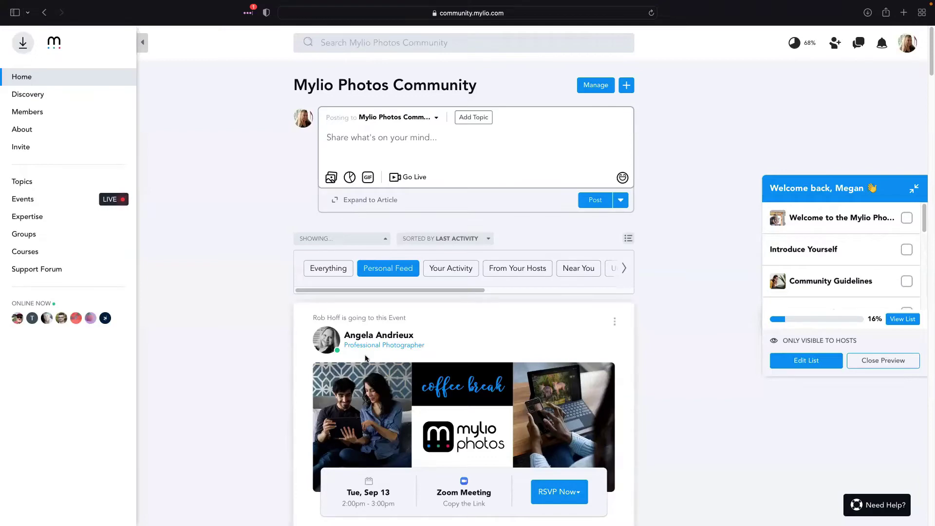
{"action": "scroll", "coordinate": [455, 355], "scroll_direction": "down", "scroll_amount": 5}
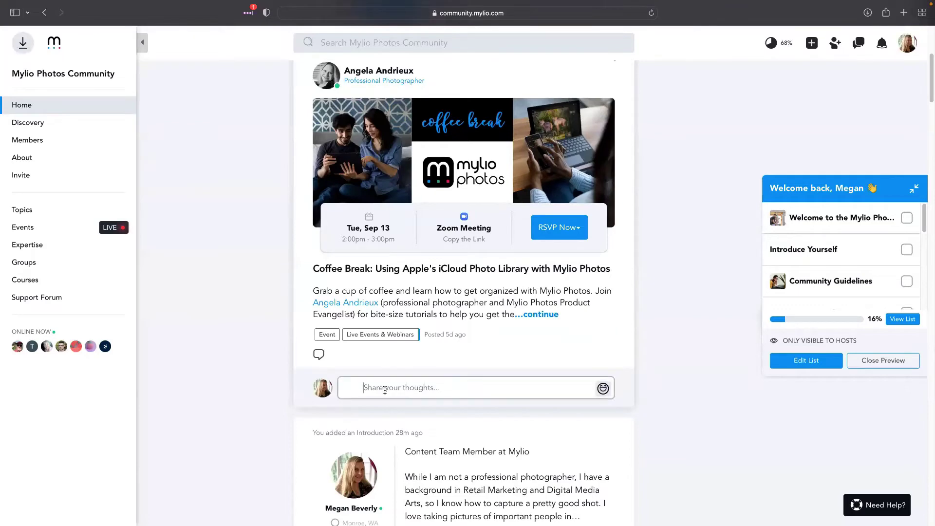
{"action": "left_click", "coordinate": [385, 389]}
{"action": "scroll", "coordinate": [386, 388], "scroll_direction": "down", "scroll_amount": 2}
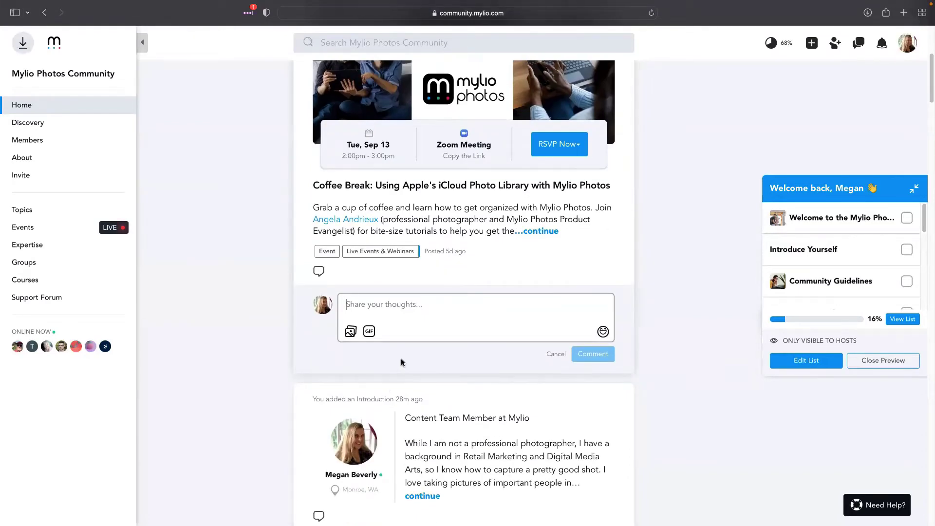
{"action": "scroll", "coordinate": [409, 370], "scroll_direction": "up", "scroll_amount": 4}
{"action": "scroll", "coordinate": [415, 374], "scroll_direction": "up", "scroll_amount": 2}
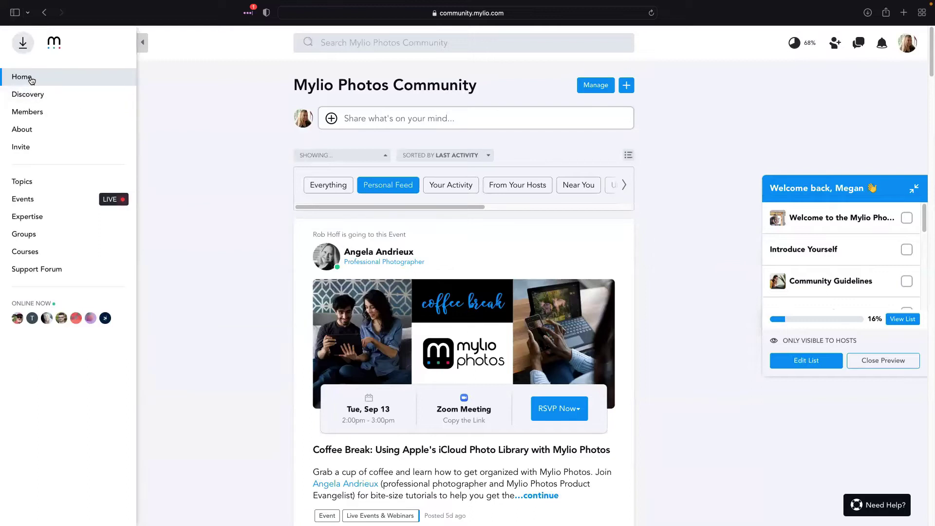
{"action": "left_click", "coordinate": [30, 79]}
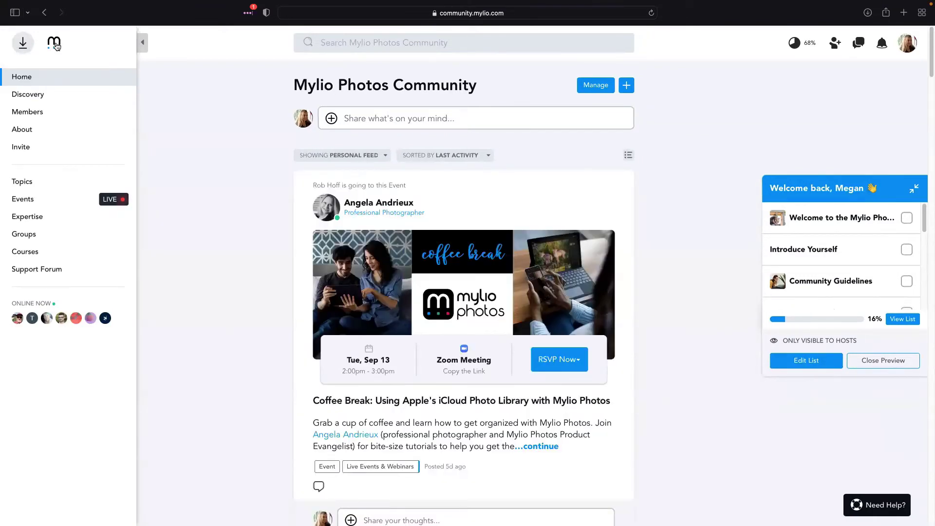
Open Discovery and scroll through Upcoming Events, Top Posts, Top Members and Featured posts
{"action": "left_click", "coordinate": [70, 94]}
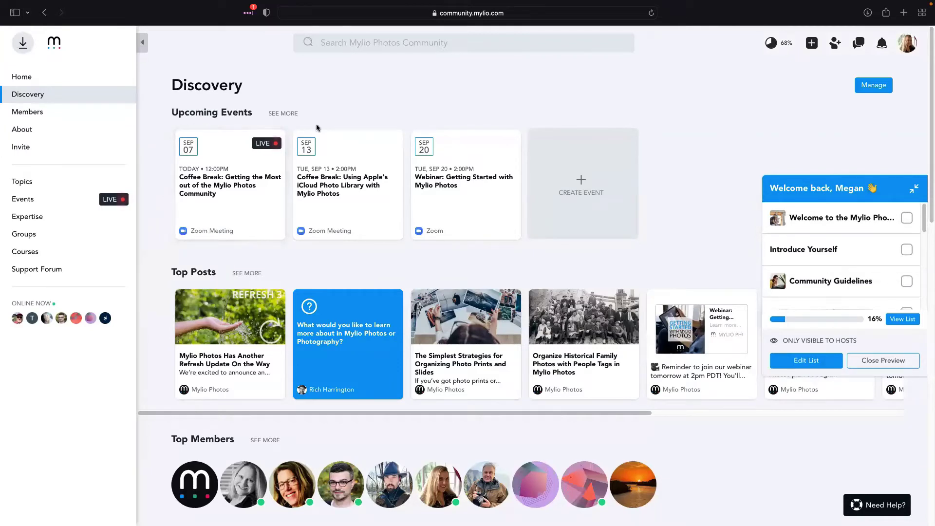
{"action": "scroll", "coordinate": [421, 191], "scroll_direction": "down", "scroll_amount": 1}
{"action": "scroll", "coordinate": [422, 190], "scroll_direction": "down", "scroll_amount": 5}
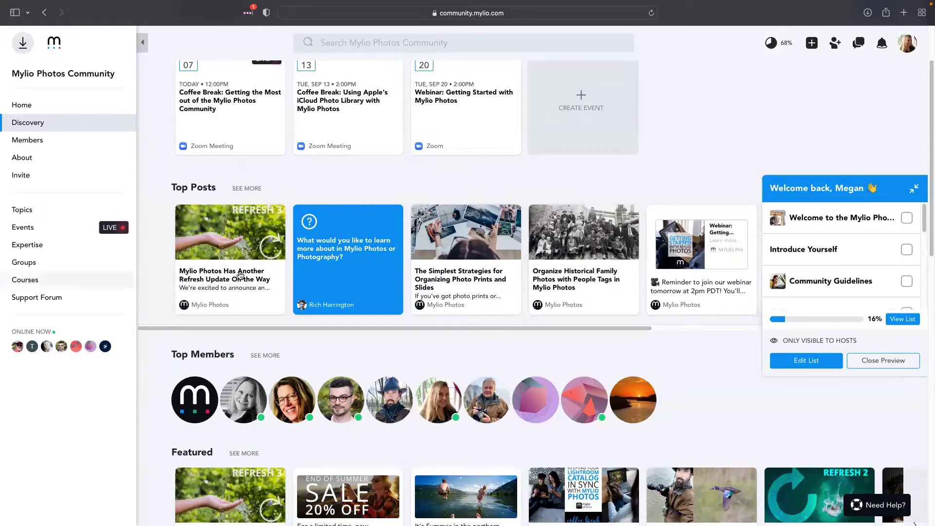
{"action": "scroll", "coordinate": [403, 313], "scroll_direction": "down", "scroll_amount": 5}
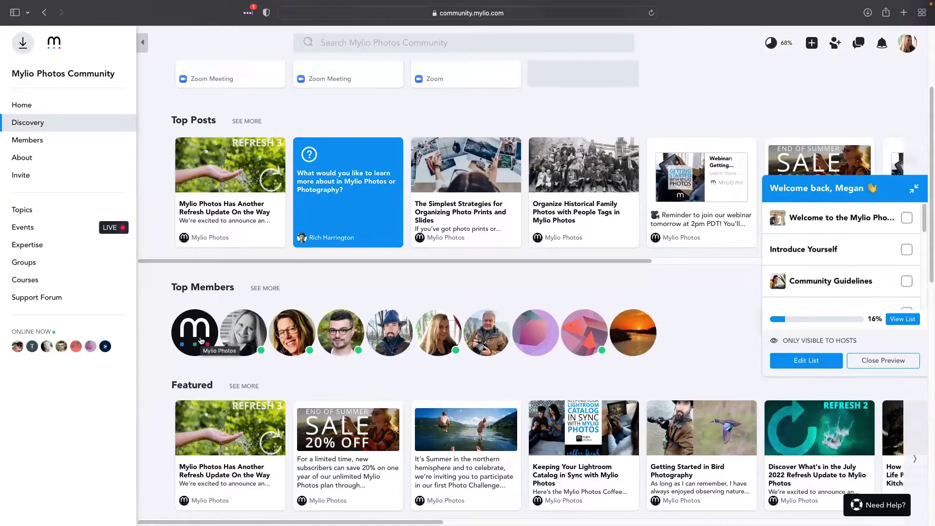
{"action": "scroll", "coordinate": [251, 336], "scroll_direction": "down", "scroll_amount": 10}
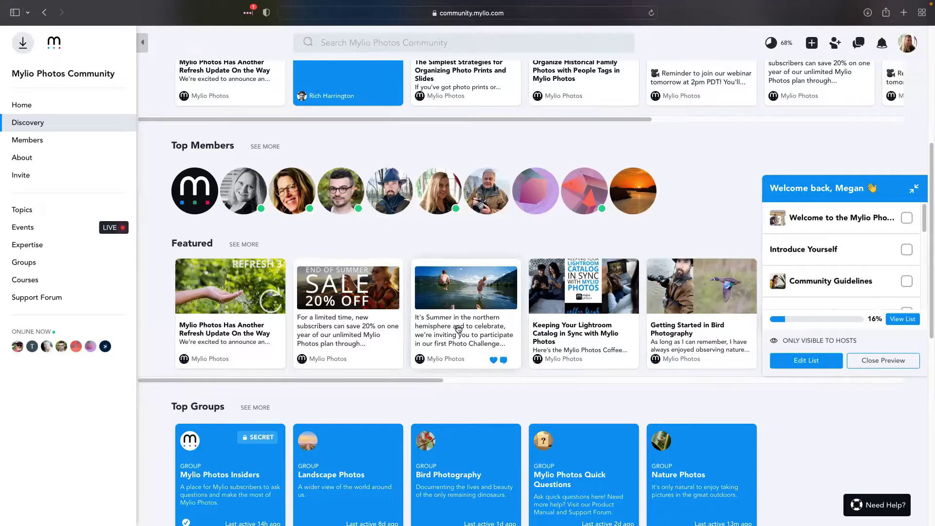
{"action": "left_click", "coordinate": [458, 329]}
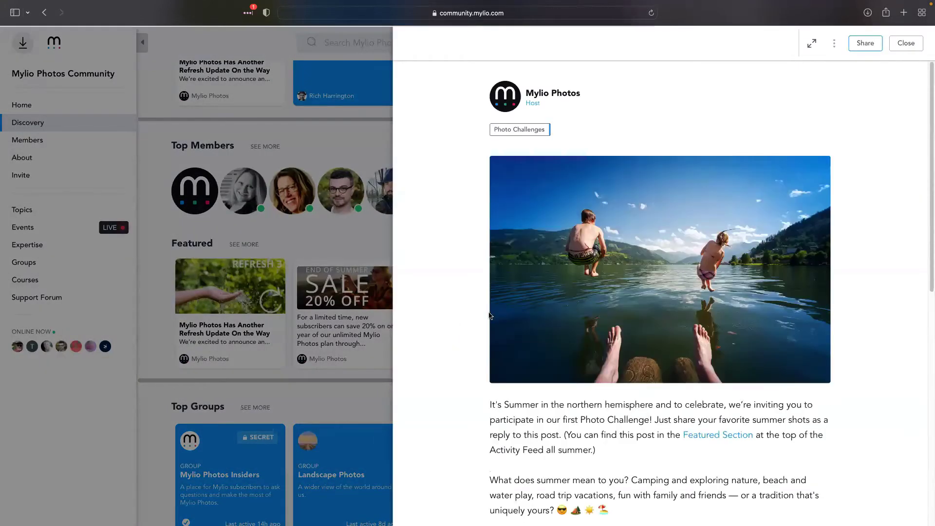
{"action": "scroll", "coordinate": [654, 278], "scroll_direction": "down", "scroll_amount": 5}
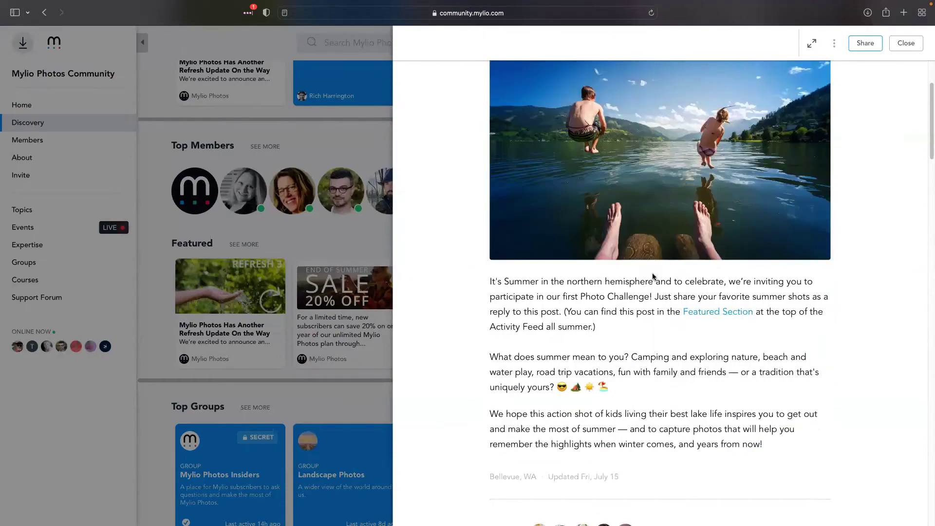
{"action": "scroll", "coordinate": [653, 273], "scroll_direction": "down", "scroll_amount": 3}
{"action": "scroll", "coordinate": [653, 273], "scroll_direction": "down", "scroll_amount": 20}
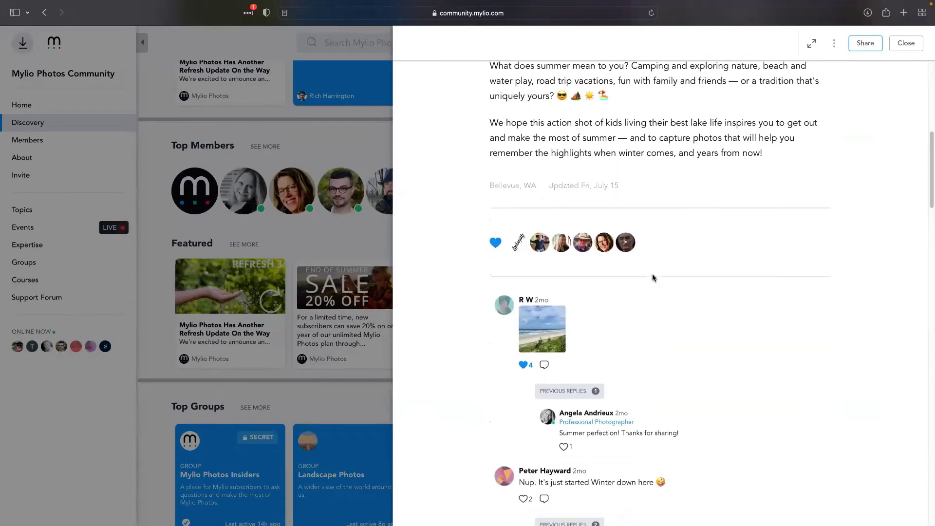
{"action": "scroll", "coordinate": [637, 273], "scroll_direction": "down", "scroll_amount": 11}
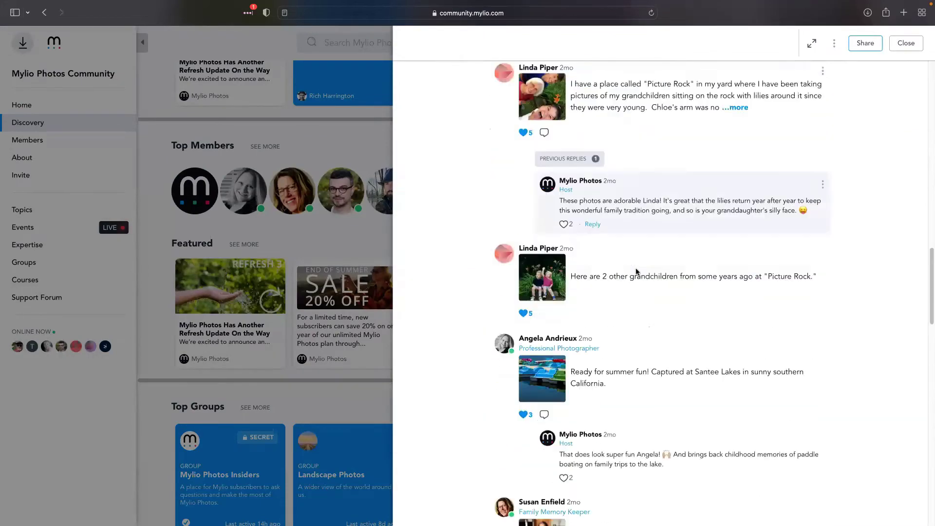
{"action": "scroll", "coordinate": [578, 404], "scroll_direction": "down", "scroll_amount": 10}
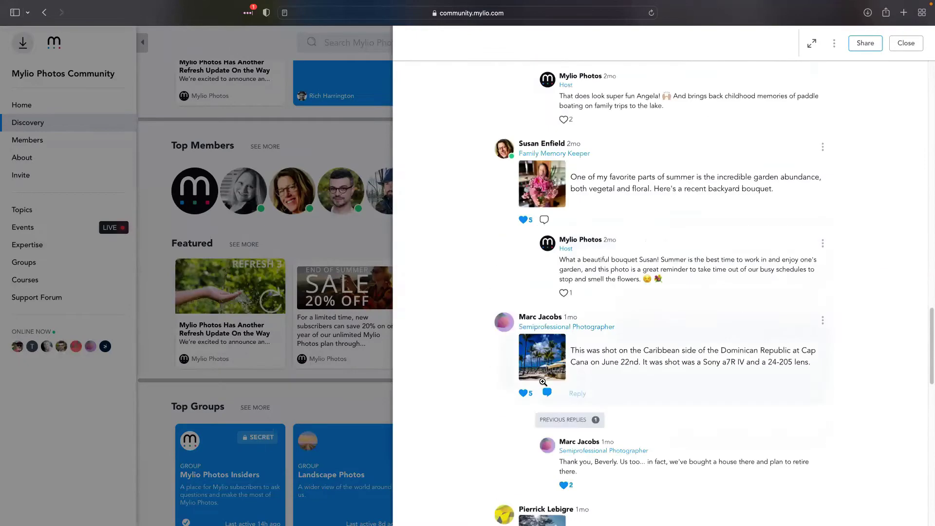
{"action": "scroll", "coordinate": [559, 232], "scroll_direction": "up", "scroll_amount": 13}
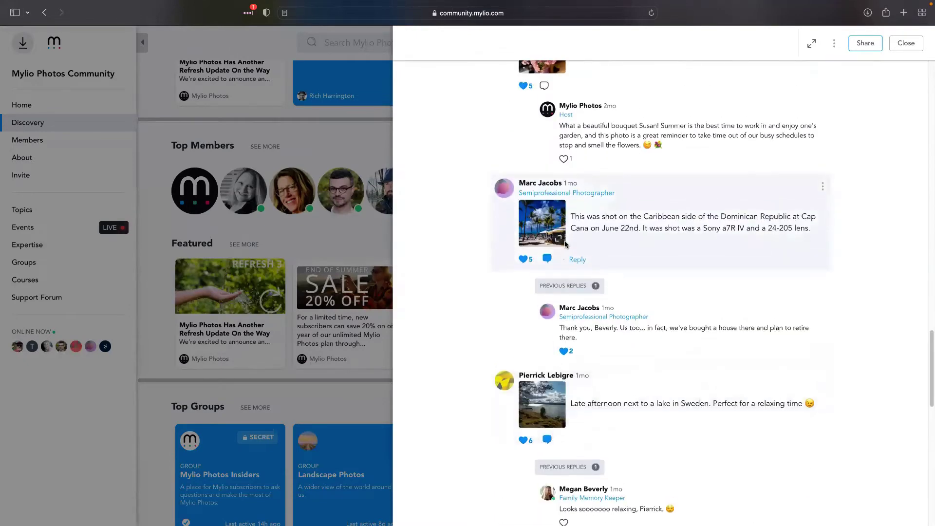
{"action": "scroll", "coordinate": [542, 270], "scroll_direction": "up", "scroll_amount": 5}
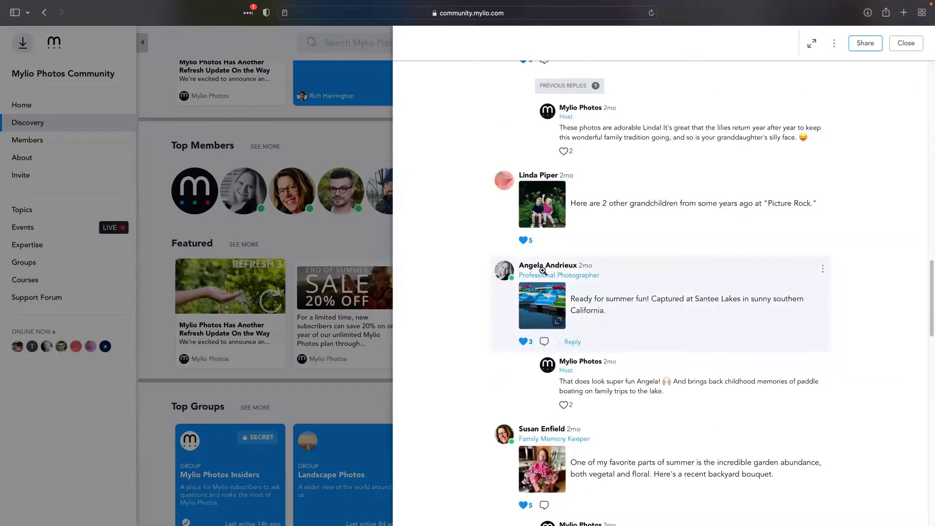
{"action": "scroll", "coordinate": [542, 298], "scroll_direction": "up", "scroll_amount": 12}
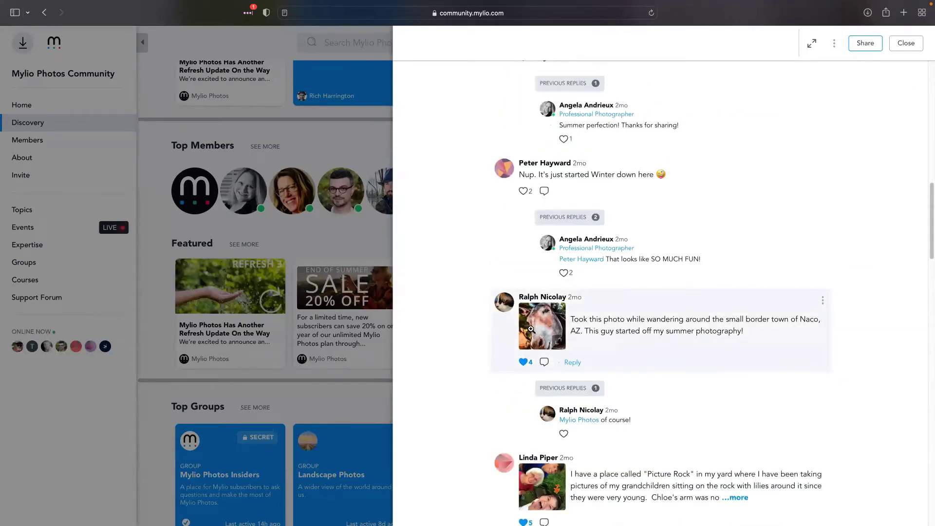
{"action": "scroll", "coordinate": [535, 331], "scroll_direction": "up", "scroll_amount": 14}
{"action": "scroll", "coordinate": [624, 350], "scroll_direction": "up", "scroll_amount": 10}
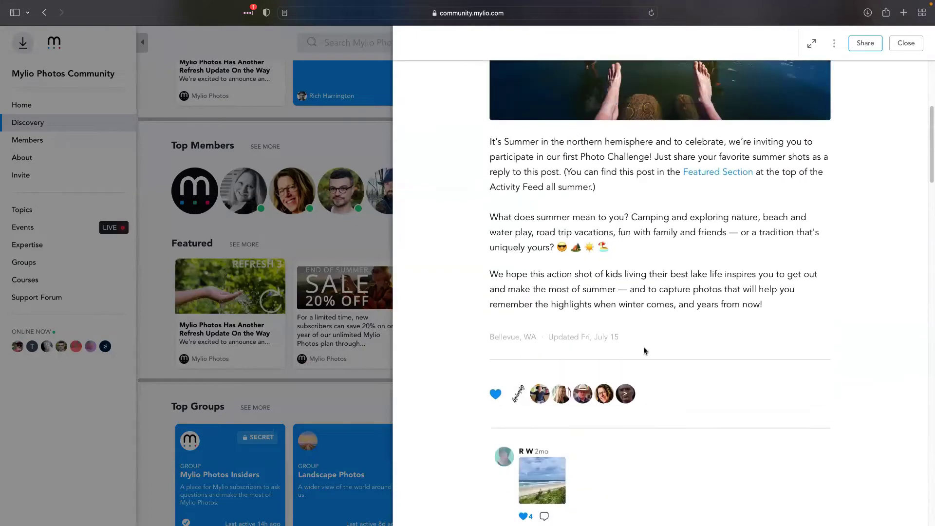
{"action": "scroll", "coordinate": [676, 356], "scroll_direction": "down", "scroll_amount": 20}
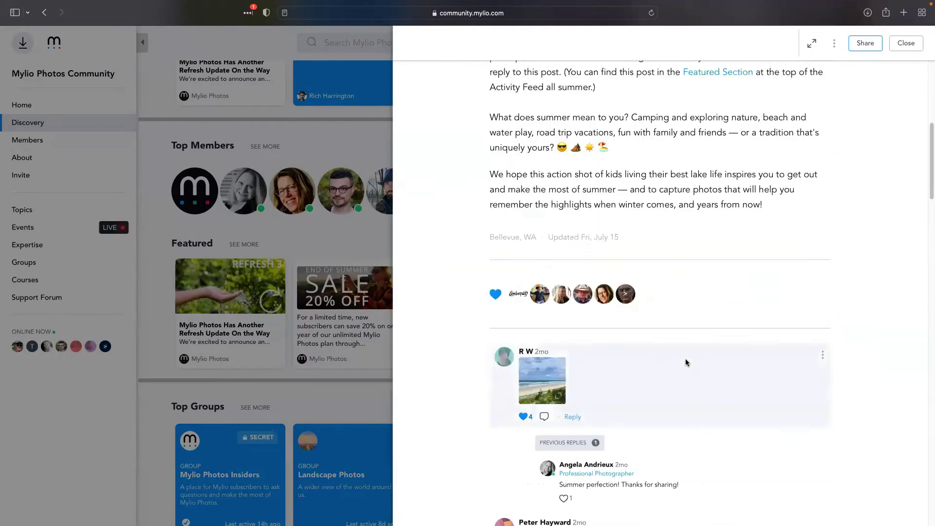
{"action": "scroll", "coordinate": [688, 362], "scroll_direction": "down", "scroll_amount": 7}
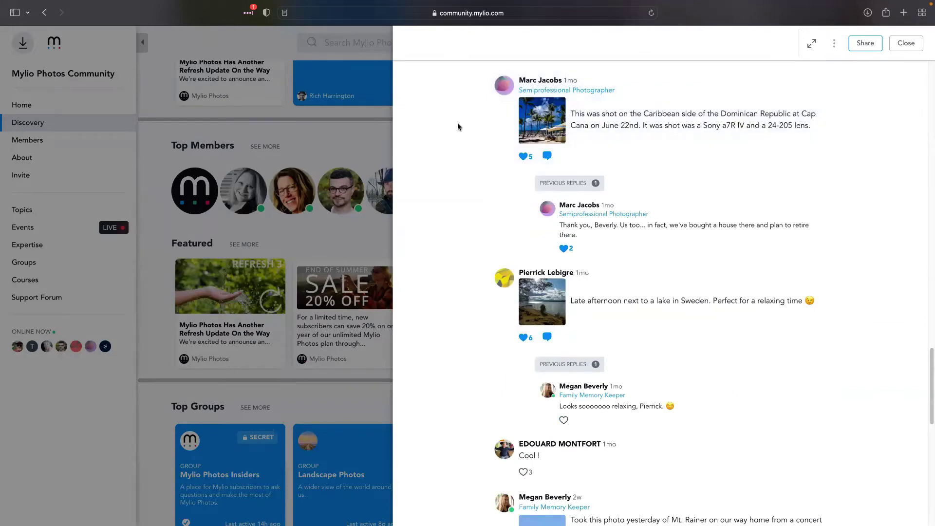
{"action": "left_click", "coordinate": [905, 44]}
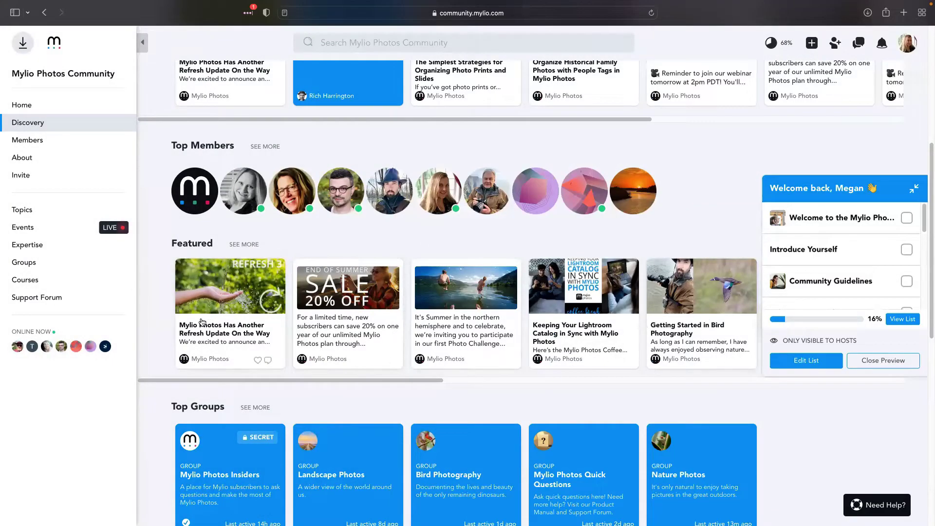
{"action": "scroll", "coordinate": [409, 314], "scroll_direction": "down", "scroll_amount": 5}
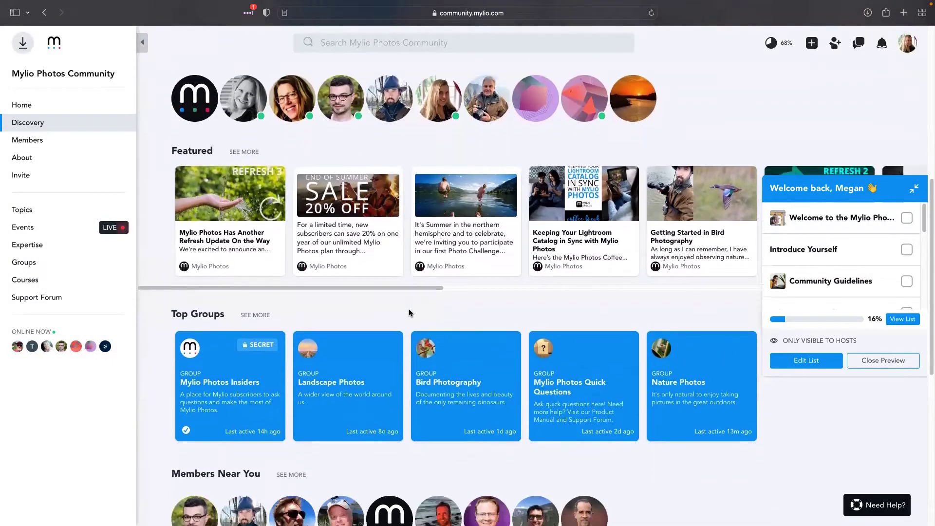
{"action": "scroll", "coordinate": [439, 299], "scroll_direction": "down", "scroll_amount": 2}
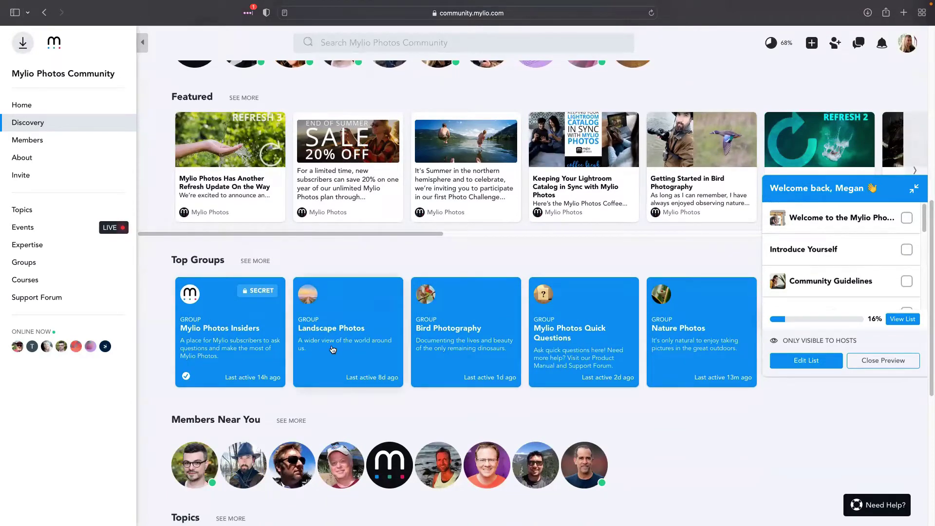
Expand the full Welcome Checklist with SEE MORE, then go Home and on to Members
{"action": "scroll", "coordinate": [487, 317], "scroll_direction": "down", "scroll_amount": 5}
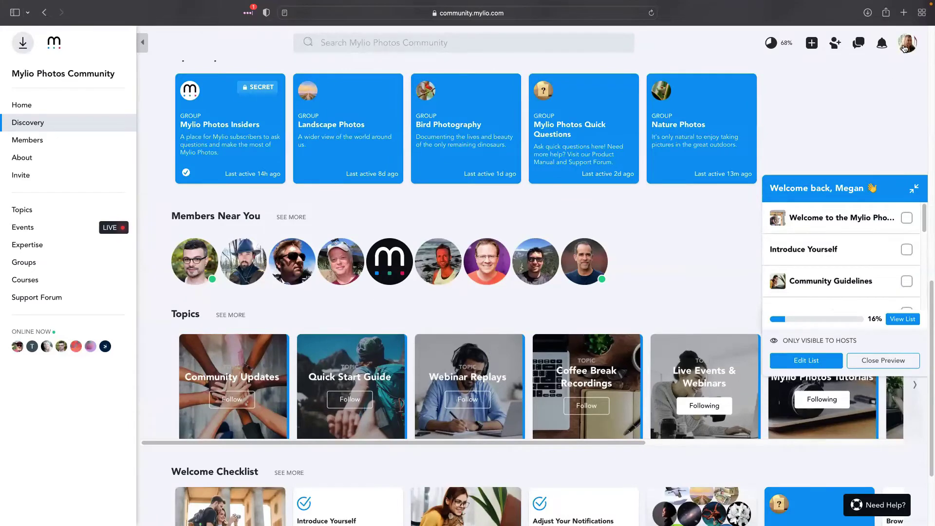
{"action": "scroll", "coordinate": [322, 297], "scroll_direction": "down", "scroll_amount": 3}
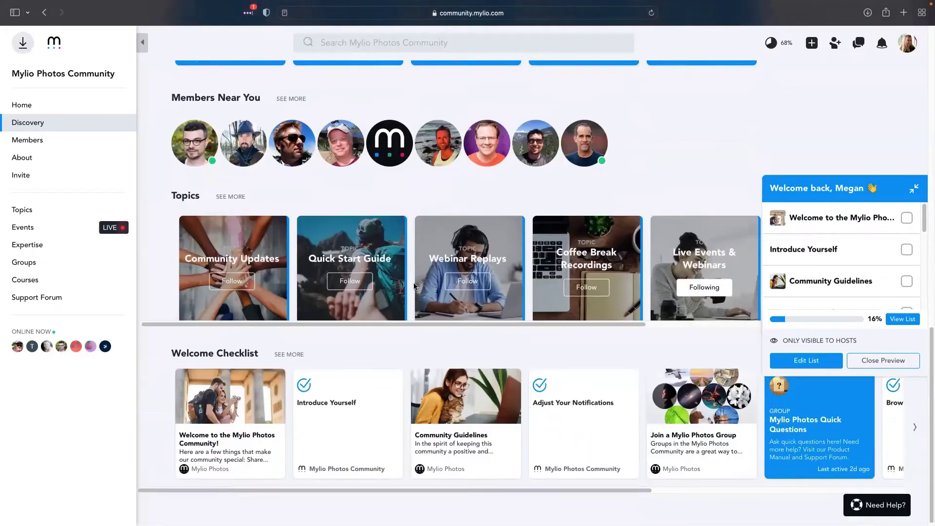
{"action": "scroll", "coordinate": [217, 253], "scroll_direction": "down", "scroll_amount": 1}
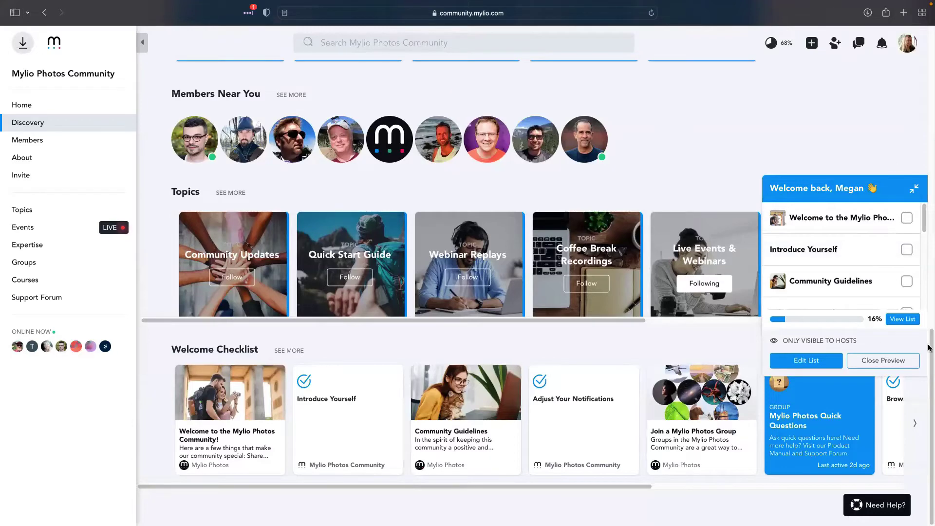
{"action": "left_click", "coordinate": [290, 350]}
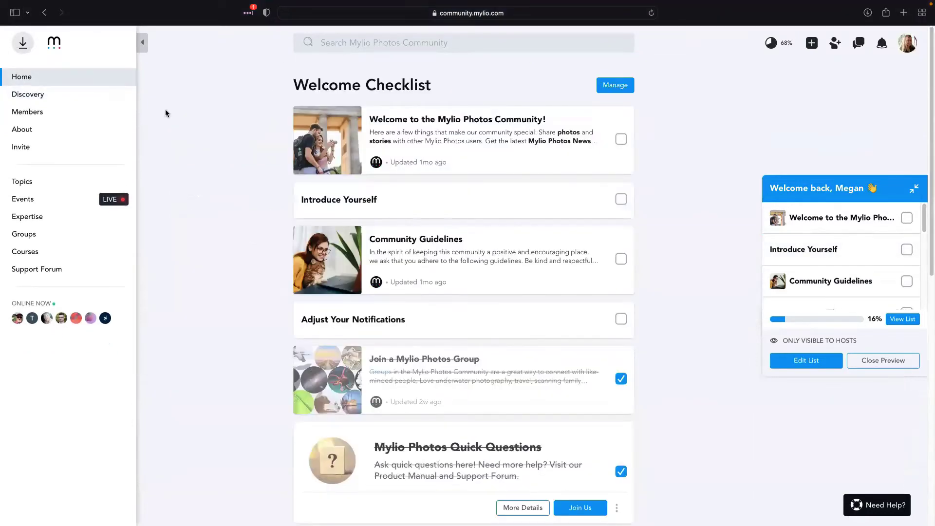
{"action": "left_click", "coordinate": [38, 80]}
{"action": "left_click", "coordinate": [39, 112]}
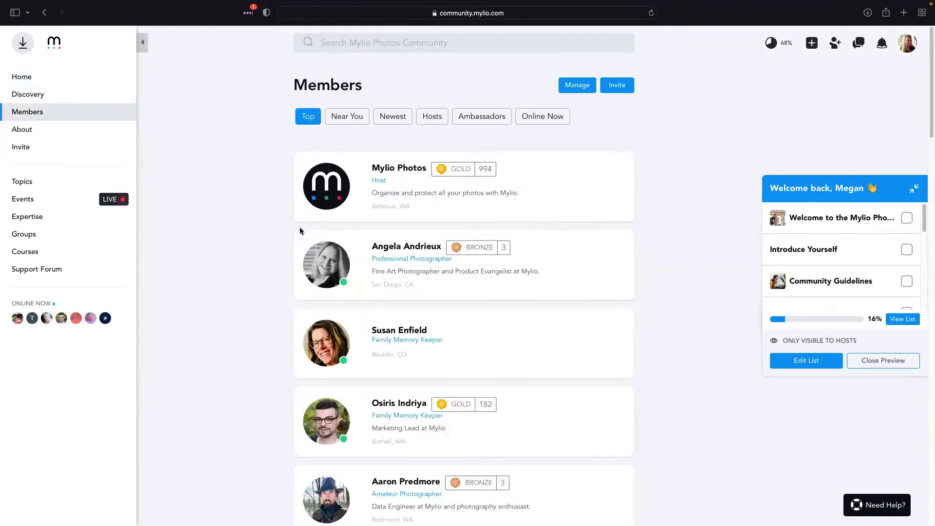
Filter the Members list to Hosts, then bring up the About panel showing 2,252 members
{"action": "left_click", "coordinate": [351, 44]}
{"action": "left_click", "coordinate": [435, 121]}
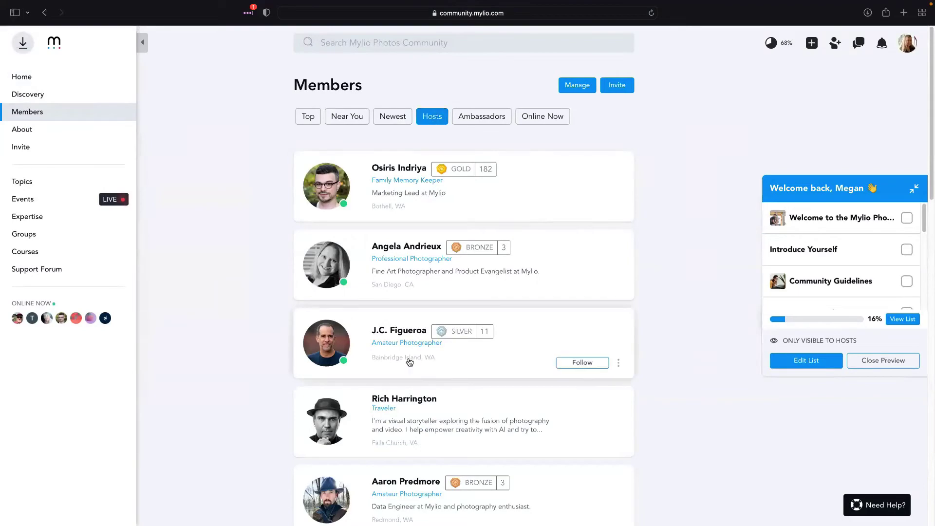
{"action": "scroll", "coordinate": [365, 374], "scroll_direction": "down", "scroll_amount": 5}
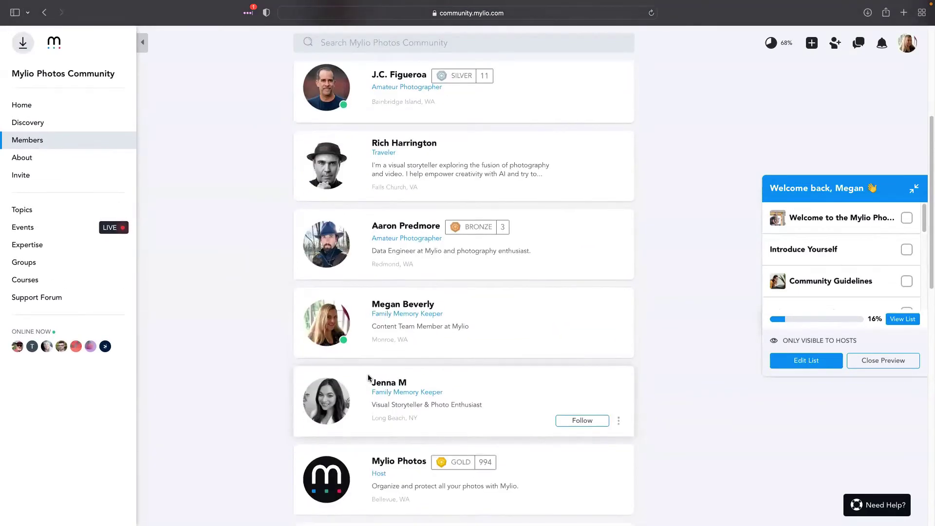
{"action": "scroll", "coordinate": [369, 377], "scroll_direction": "up", "scroll_amount": 5}
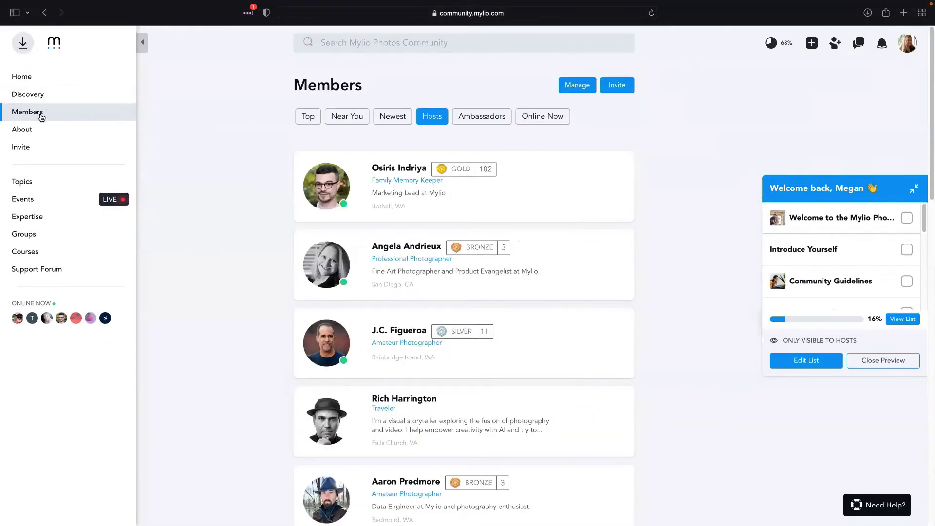
{"action": "left_click", "coordinate": [54, 132]}
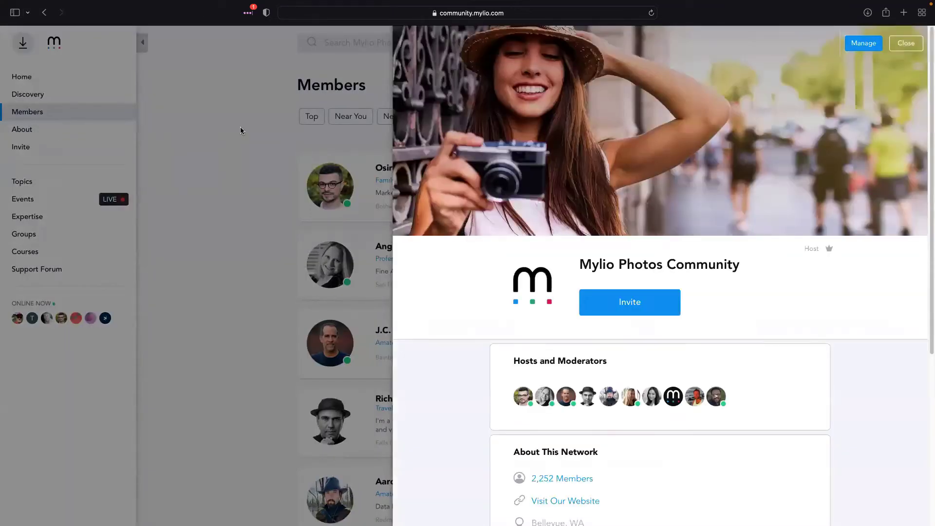
Close the About panel to get back to the Hosts-filtered member list
{"action": "left_click", "coordinate": [905, 46]}
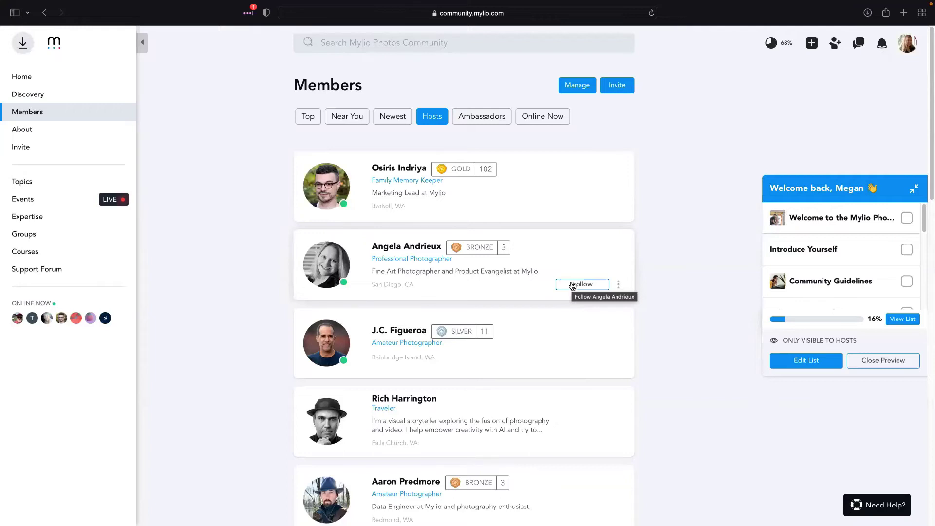
Open and scroll through the second listed host's profile, then close it
{"action": "left_click", "coordinate": [485, 272]}
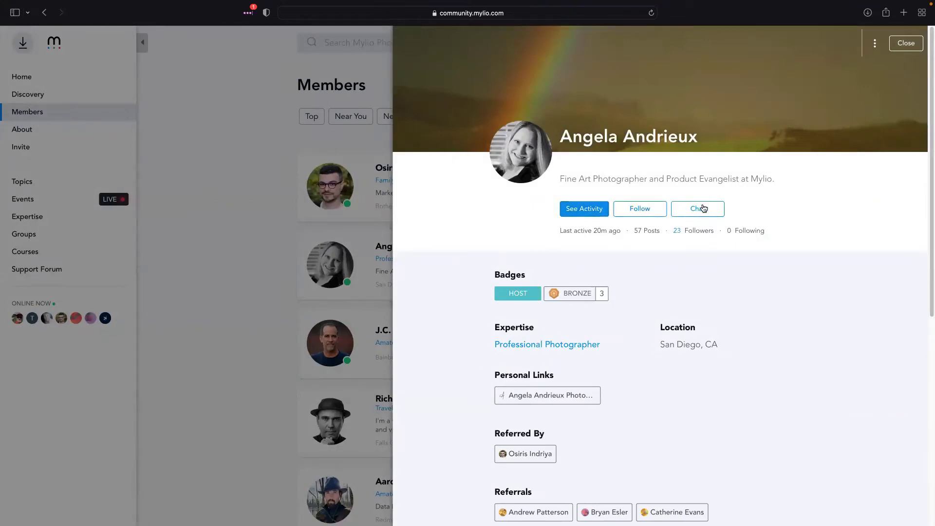
{"action": "scroll", "coordinate": [726, 229], "scroll_direction": "down", "scroll_amount": 5}
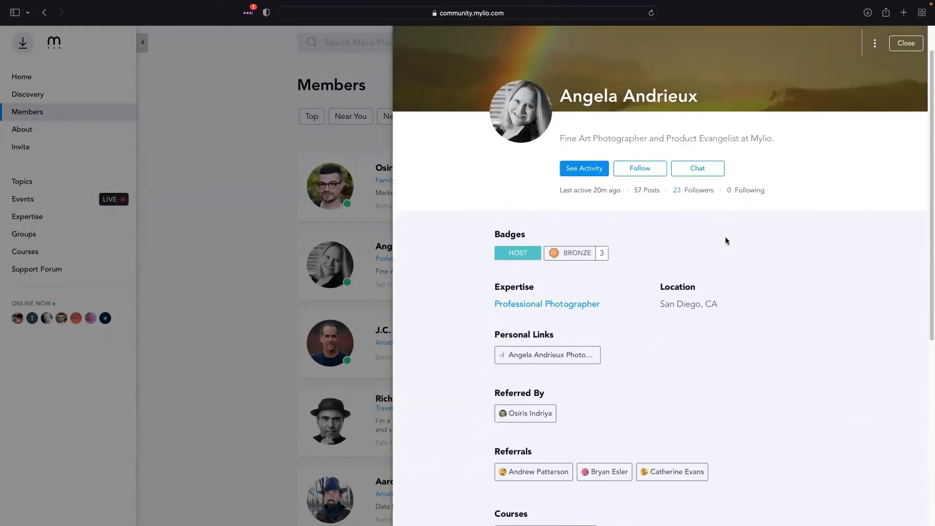
{"action": "scroll", "coordinate": [750, 259], "scroll_direction": "up", "scroll_amount": 5}
{"action": "scroll", "coordinate": [560, 351], "scroll_direction": "down", "scroll_amount": 5}
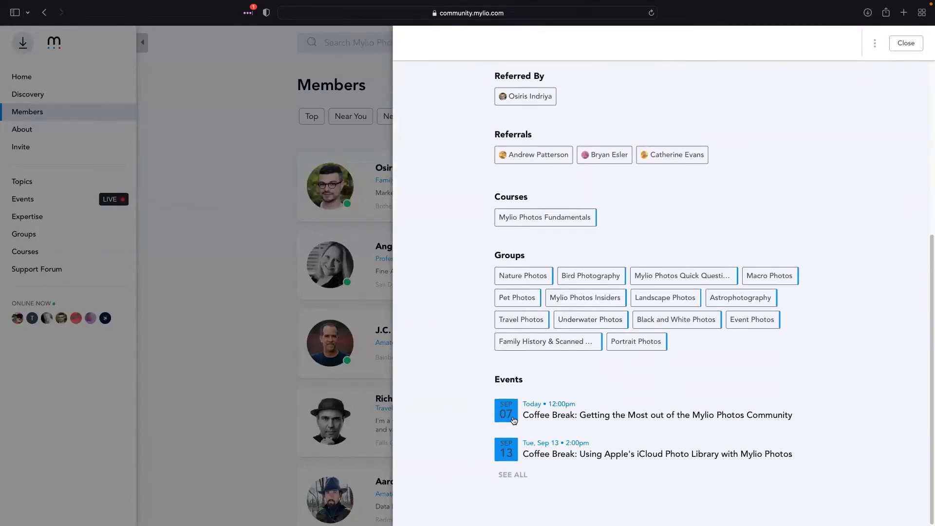
{"action": "scroll", "coordinate": [764, 309], "scroll_direction": "up", "scroll_amount": 5}
{"action": "left_click", "coordinate": [905, 42]}
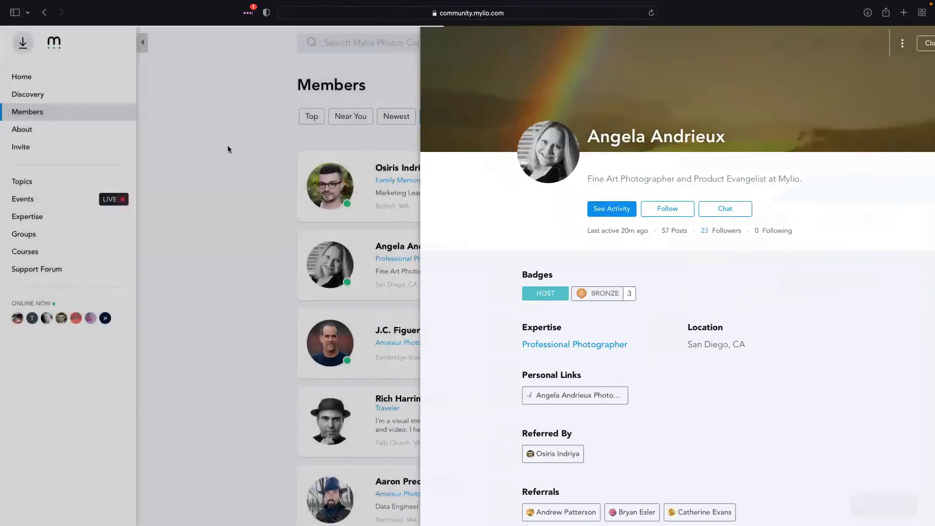
Open the community About details, scroll through them, and dismiss the panel
{"action": "left_click", "coordinate": [37, 130]}
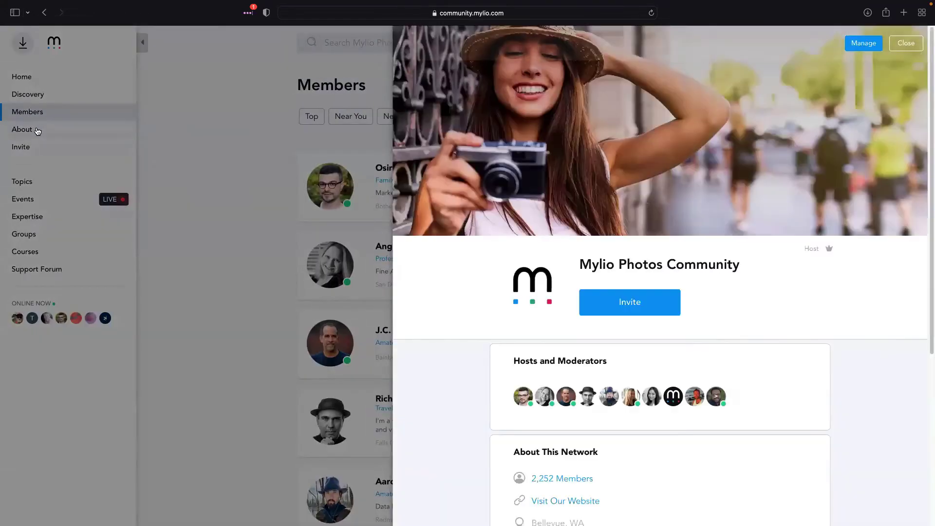
{"action": "scroll", "coordinate": [476, 305], "scroll_direction": "down", "scroll_amount": 3}
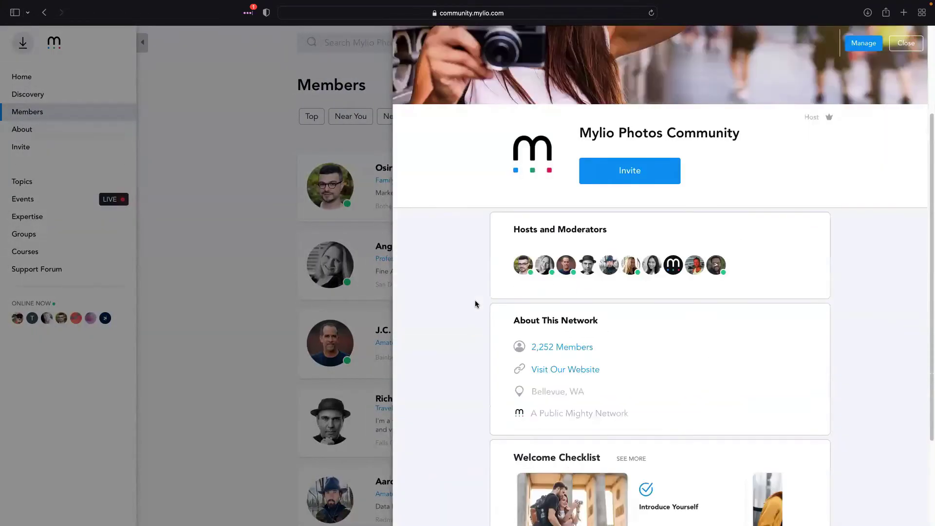
{"action": "scroll", "coordinate": [476, 305], "scroll_direction": "down", "scroll_amount": 3}
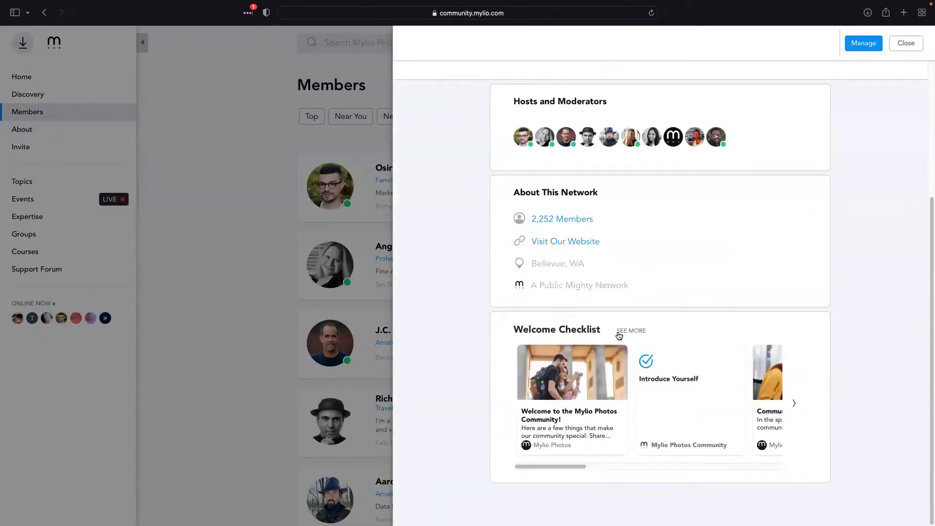
{"action": "scroll", "coordinate": [618, 335], "scroll_direction": "up", "scroll_amount": 6}
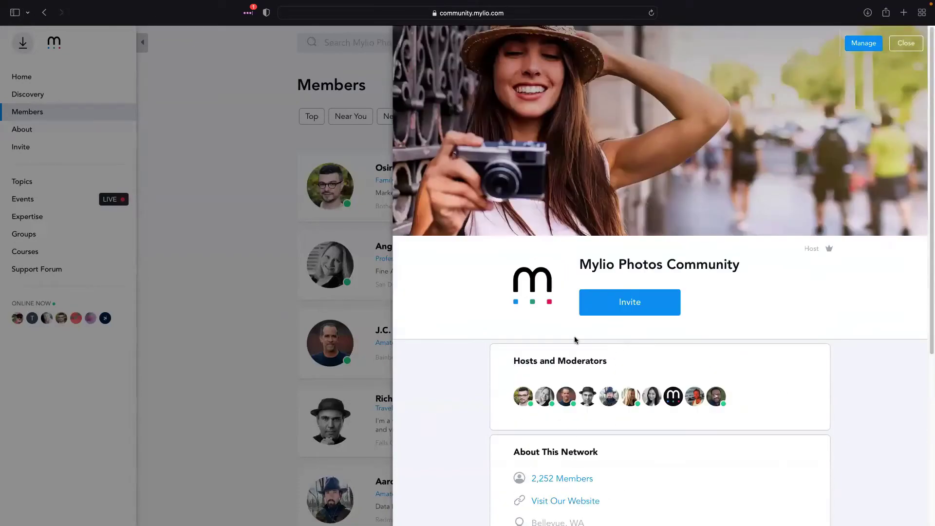
{"action": "scroll", "coordinate": [577, 444], "scroll_direction": "down", "scroll_amount": 1}
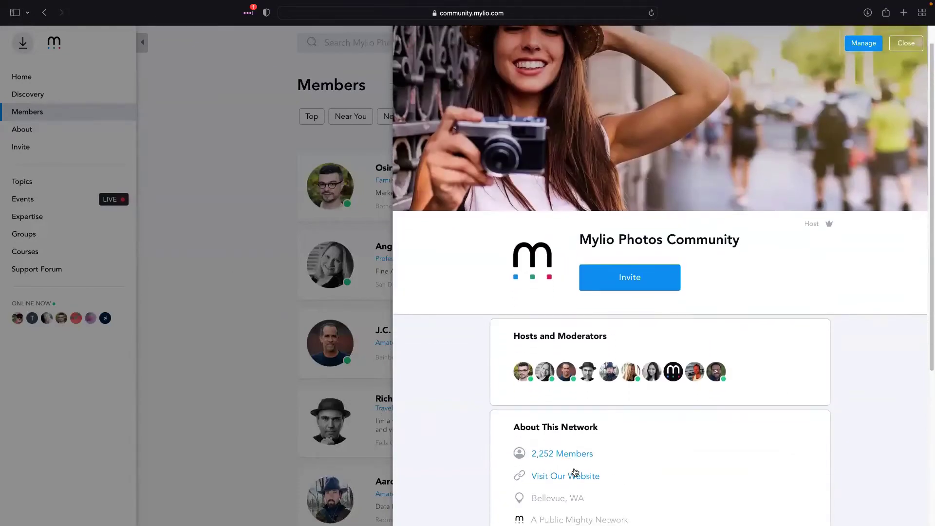
{"action": "scroll", "coordinate": [572, 475], "scroll_direction": "down", "scroll_amount": 2}
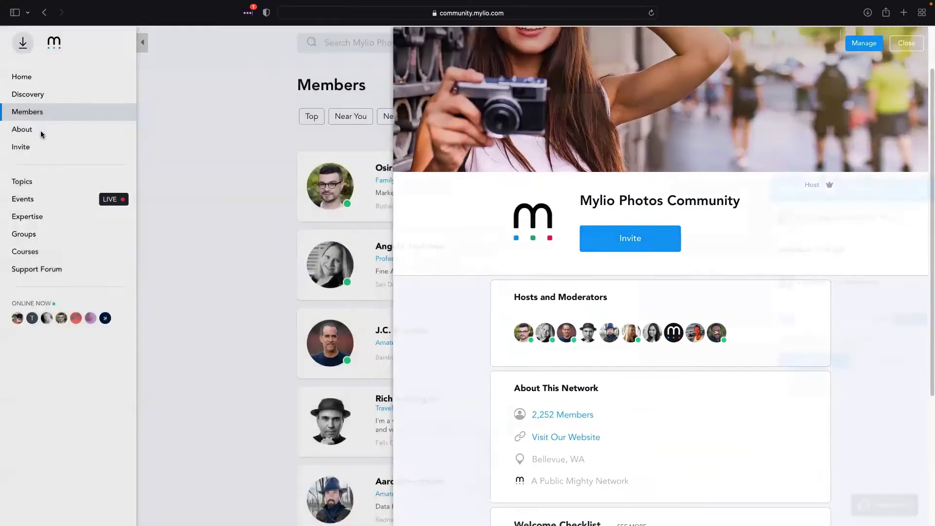
{"action": "left_click", "coordinate": [40, 130]}
{"action": "left_click", "coordinate": [47, 182]}
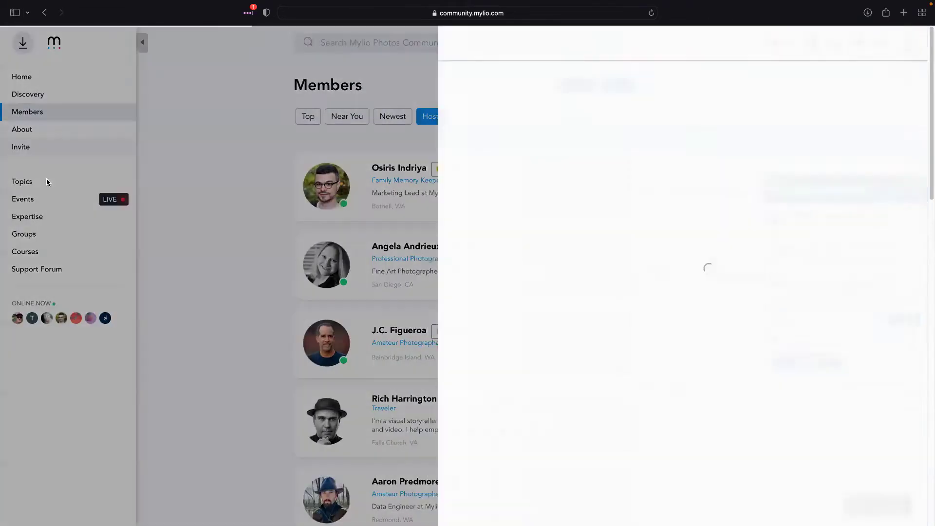
Dismiss the Invite panel, go to Topics, and open Coffee Break Recordings
{"action": "left_click", "coordinate": [48, 177]}
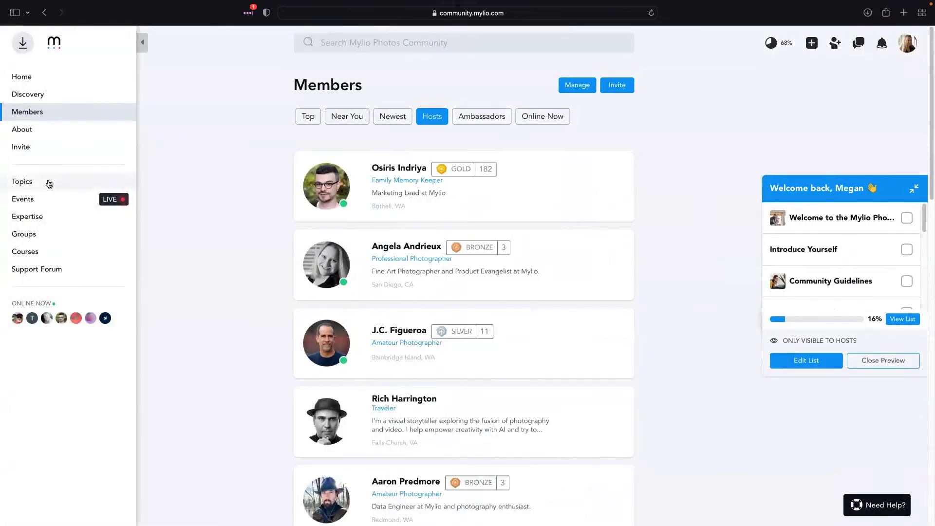
{"action": "left_click", "coordinate": [50, 184]}
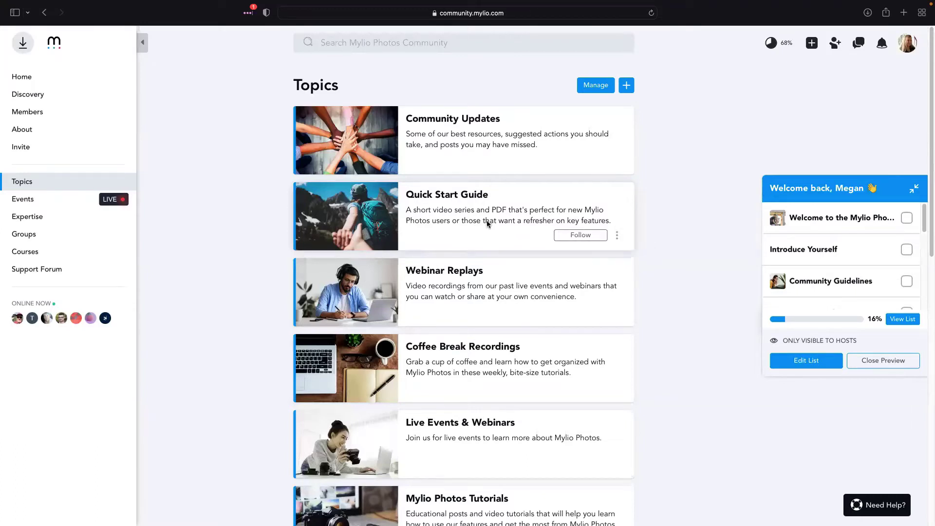
{"action": "left_click", "coordinate": [465, 359]}
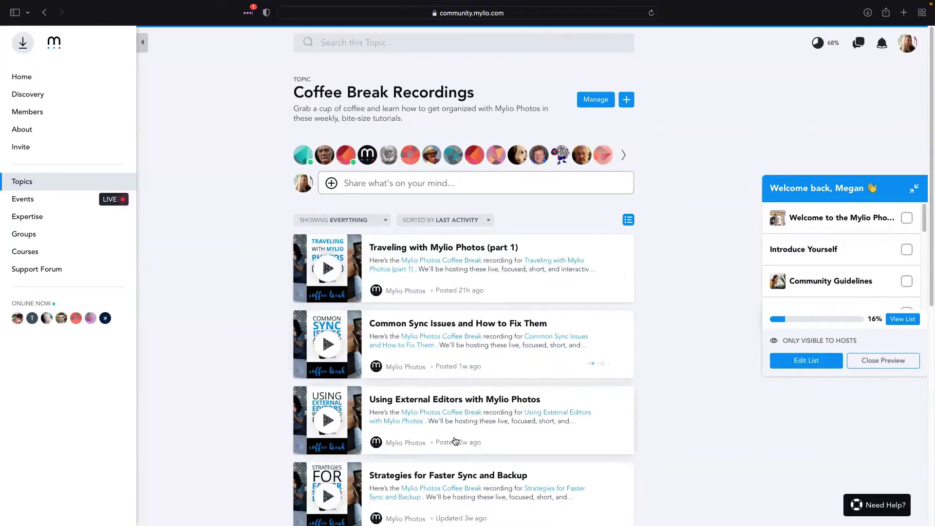
Glance over Coffee Break Recordings, then go back to the Topics list
{"action": "scroll", "coordinate": [457, 468], "scroll_direction": "down", "scroll_amount": 3}
{"action": "scroll", "coordinate": [458, 481], "scroll_direction": "up", "scroll_amount": 3}
{"action": "left_click", "coordinate": [47, 13]}
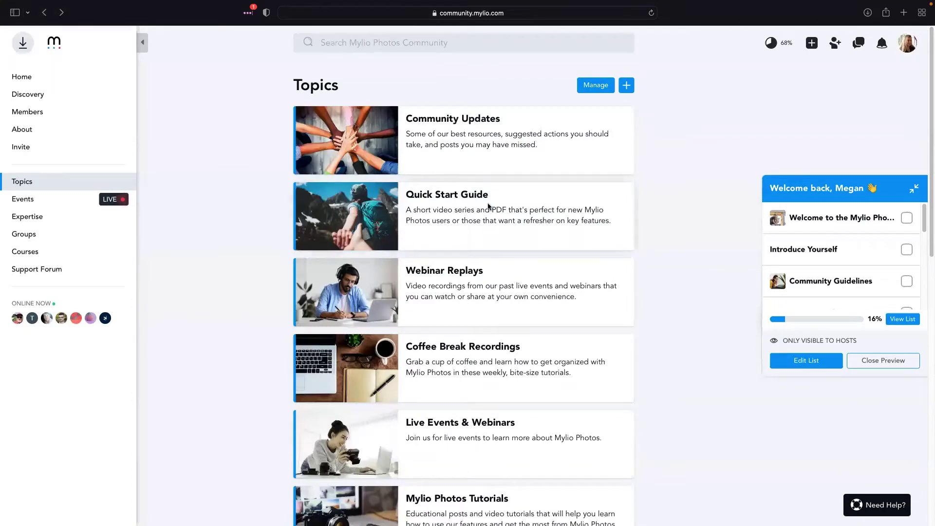
Open Mylio Photos Tutorials and scroll down to Refine Timestamps and Edit With Presets
{"action": "scroll", "coordinate": [480, 360], "scroll_direction": "down", "scroll_amount": 2}
{"action": "scroll", "coordinate": [479, 361], "scroll_direction": "down", "scroll_amount": 2}
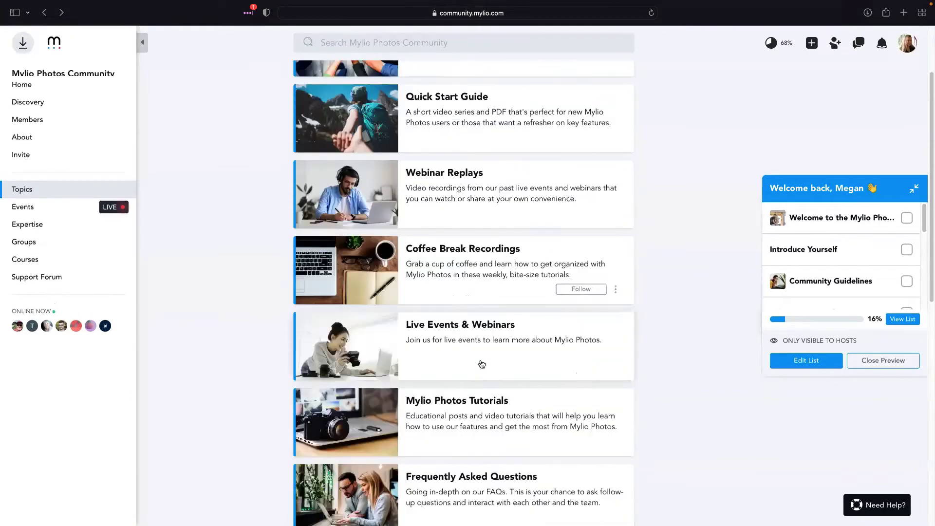
{"action": "left_click", "coordinate": [485, 409]}
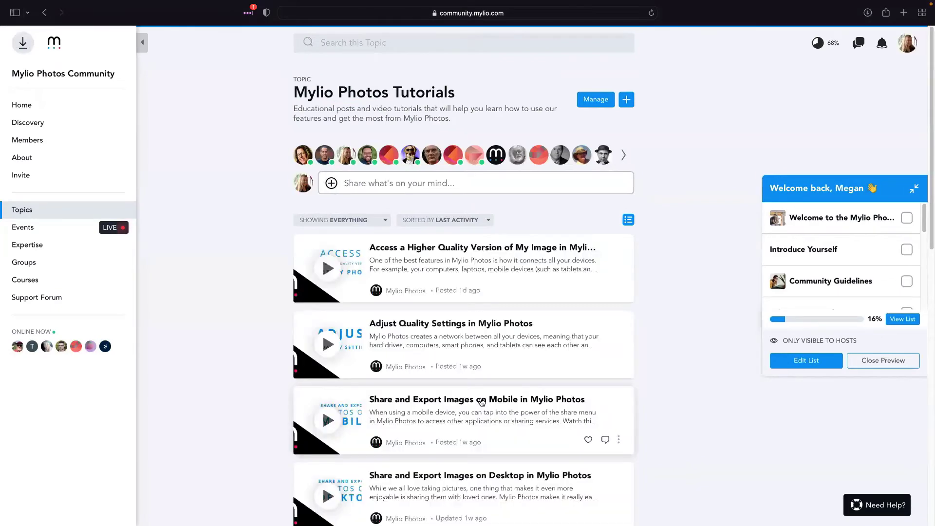
{"action": "scroll", "coordinate": [482, 404], "scroll_direction": "down", "scroll_amount": 2}
{"action": "scroll", "coordinate": [387, 223], "scroll_direction": "down", "scroll_amount": 10}
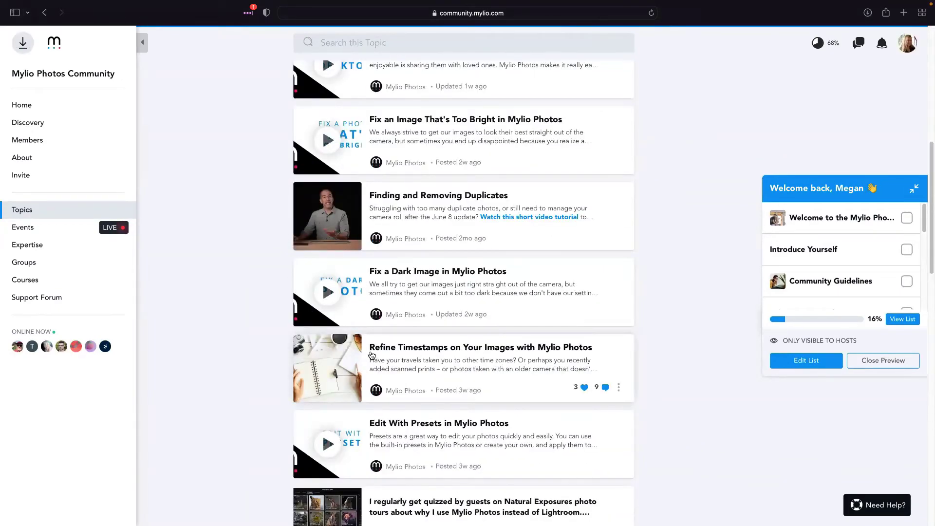
{"action": "scroll", "coordinate": [439, 361], "scroll_direction": "down", "scroll_amount": 2}
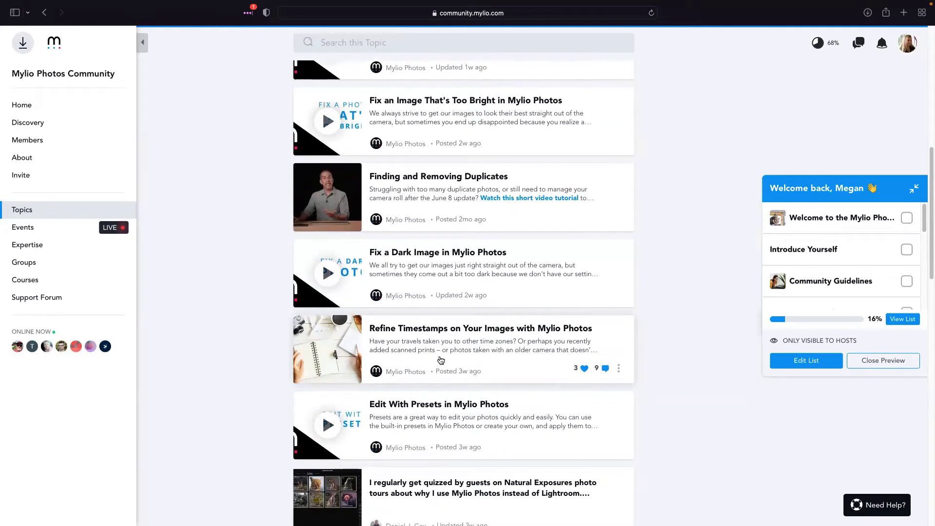
{"action": "scroll", "coordinate": [448, 415], "scroll_direction": "down", "scroll_amount": 1}
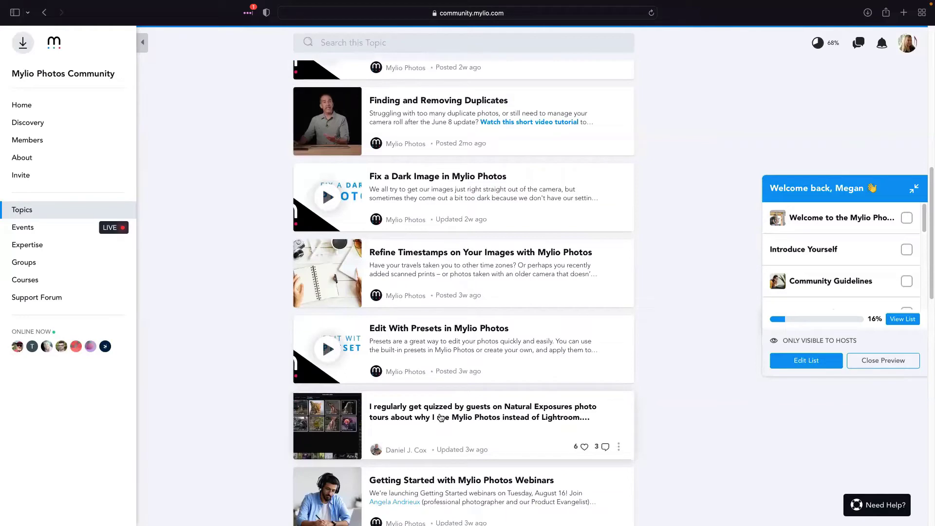
Read the Mylio-versus-Lightroom backup post in the side panel, then close it
{"action": "left_click", "coordinate": [440, 418]}
{"action": "scroll", "coordinate": [625, 268], "scroll_direction": "down", "scroll_amount": 5}
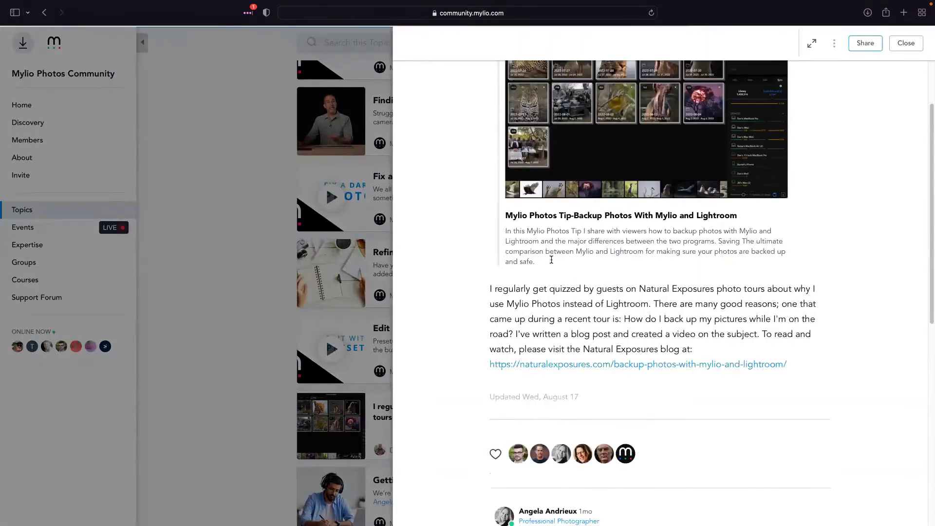
{"action": "scroll", "coordinate": [633, 323], "scroll_direction": "up", "scroll_amount": 5}
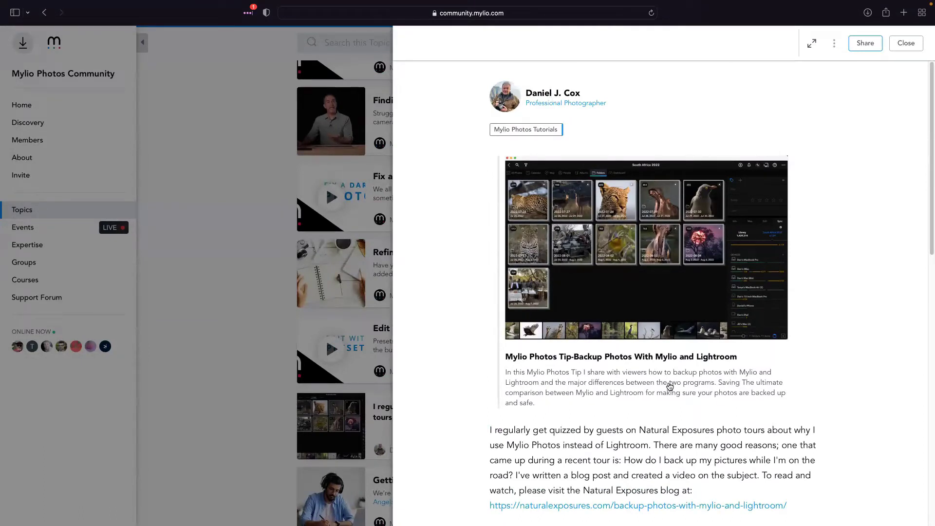
{"action": "scroll", "coordinate": [668, 387], "scroll_direction": "down", "scroll_amount": 2}
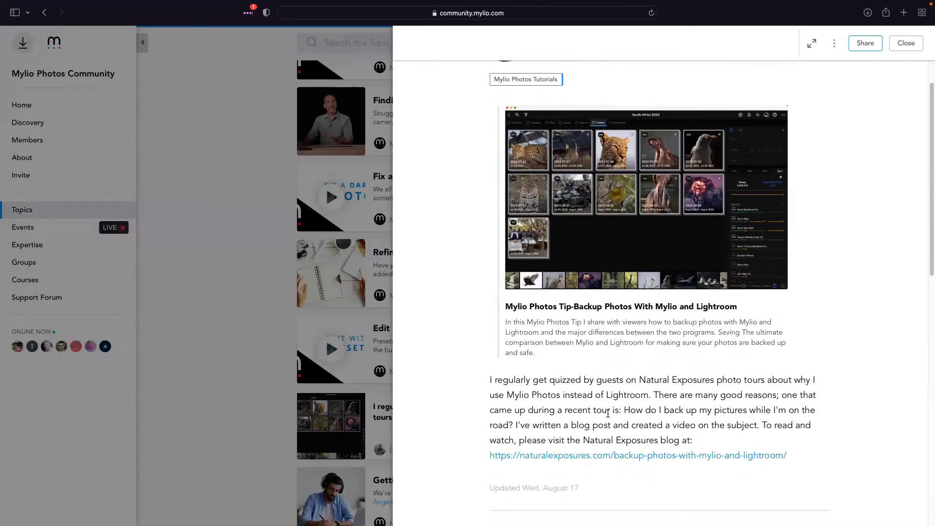
{"action": "left_click", "coordinate": [236, 314]}
Scroll the Tutorials feed, then navigate back to the Topics overview
{"action": "scroll", "coordinate": [472, 417], "scroll_direction": "down", "scroll_amount": 5}
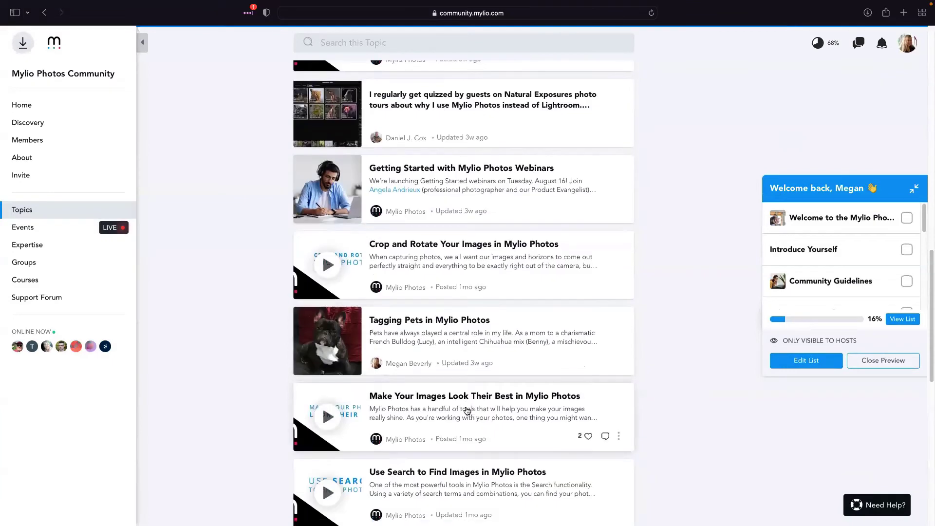
{"action": "scroll", "coordinate": [470, 414], "scroll_direction": "up", "scroll_amount": 15}
{"action": "scroll", "coordinate": [469, 413], "scroll_direction": "up", "scroll_amount": 3}
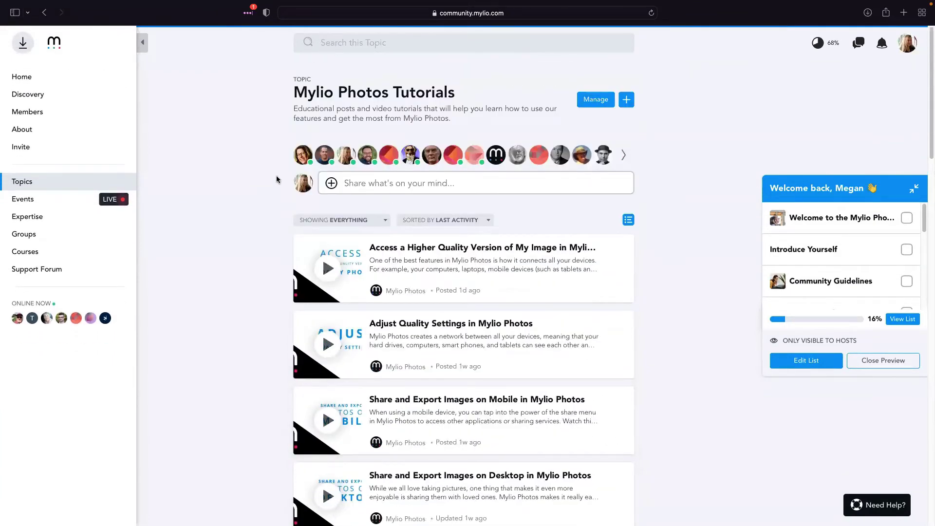
{"action": "left_click", "coordinate": [45, 14]}
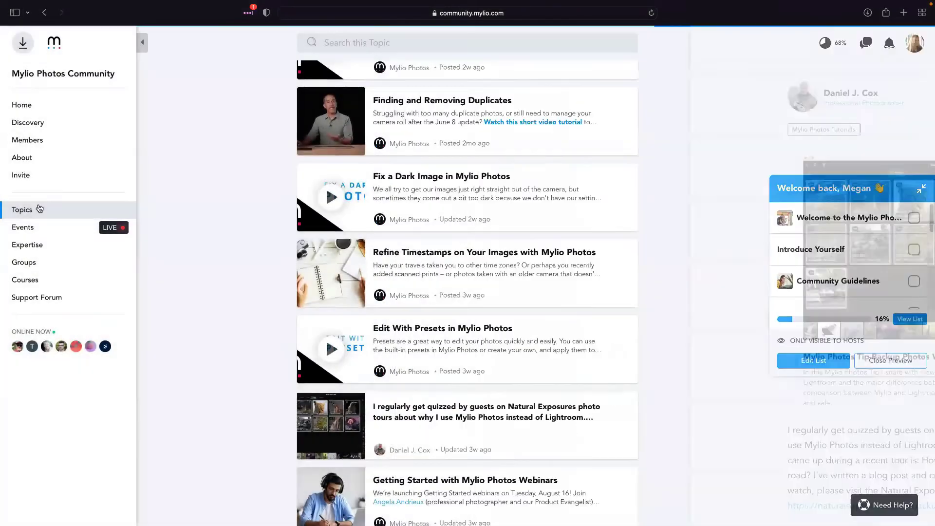
{"action": "left_click", "coordinate": [21, 209]}
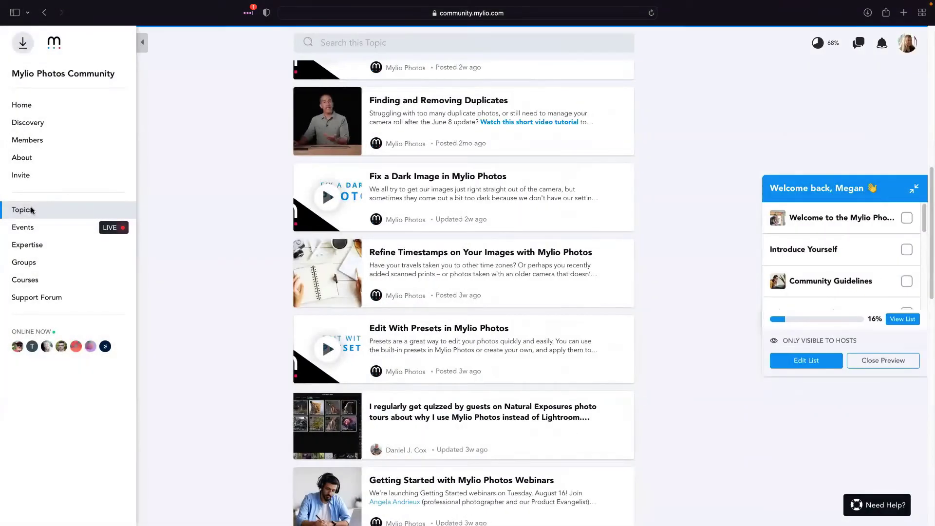
In Quick Start Guide, open 'Sharing and Exporting in Mylio Photos' with its Share & Export video
{"action": "left_click", "coordinate": [468, 209]}
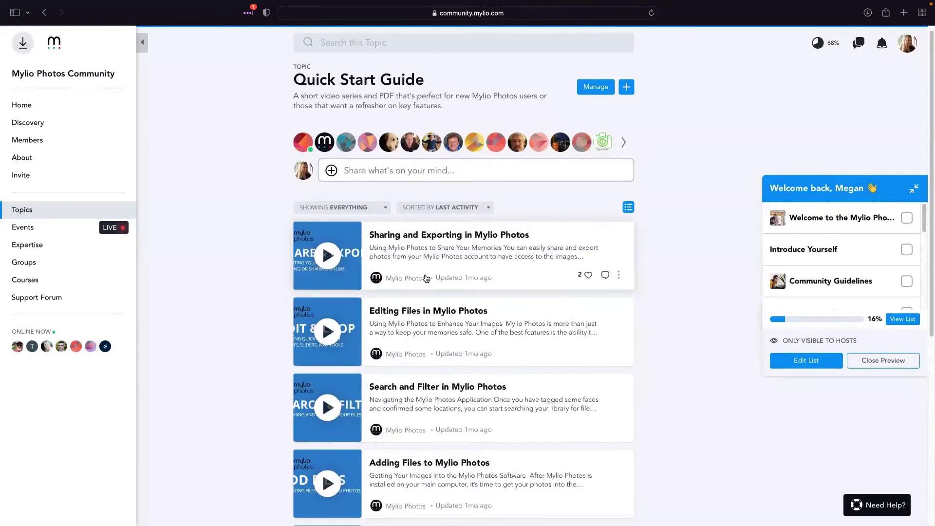
{"action": "scroll", "coordinate": [422, 277], "scroll_direction": "down", "scroll_amount": 5}
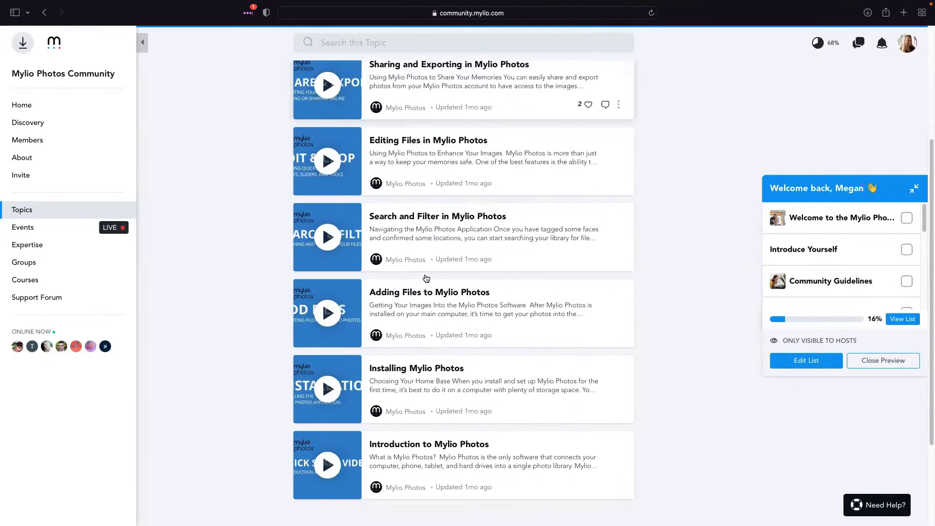
{"action": "left_click", "coordinate": [408, 87]}
{"action": "scroll", "coordinate": [643, 429], "scroll_direction": "down", "scroll_amount": 3}
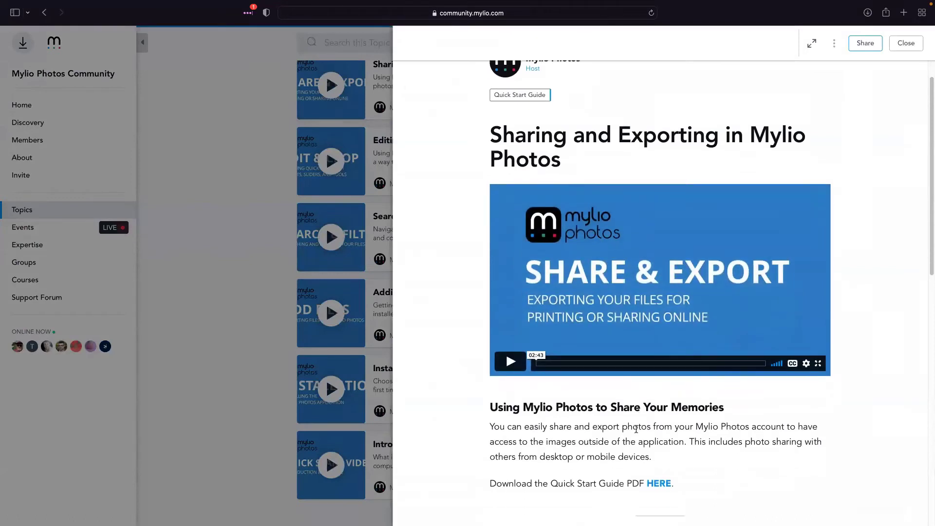
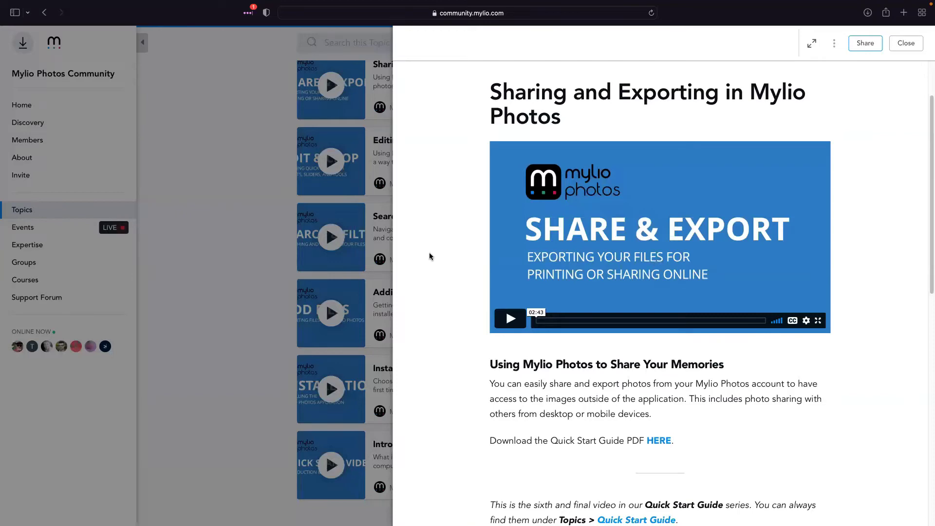
Close the Sharing and Exporting article and scroll through the full community Topics list
{"action": "scroll", "coordinate": [432, 258], "scroll_direction": "down", "scroll_amount": 1}
{"action": "left_click", "coordinate": [212, 241]}
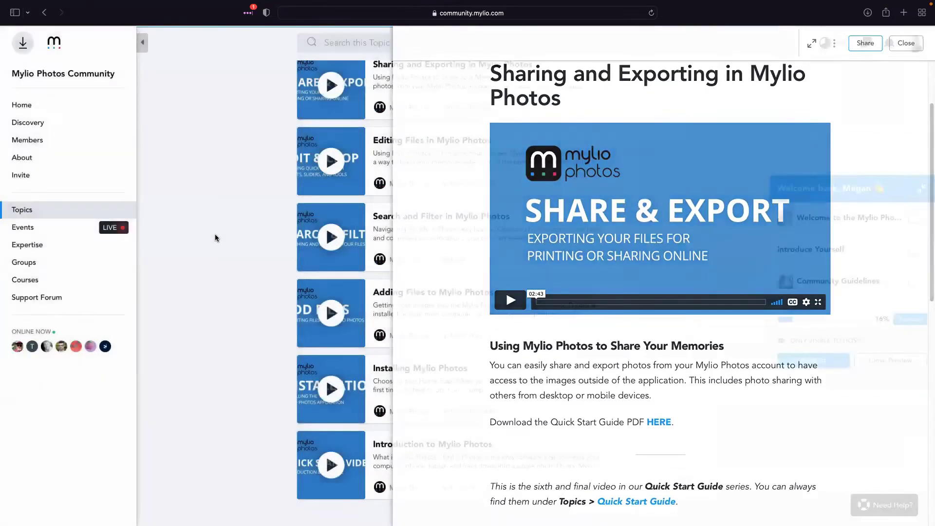
{"action": "left_click", "coordinate": [47, 210]}
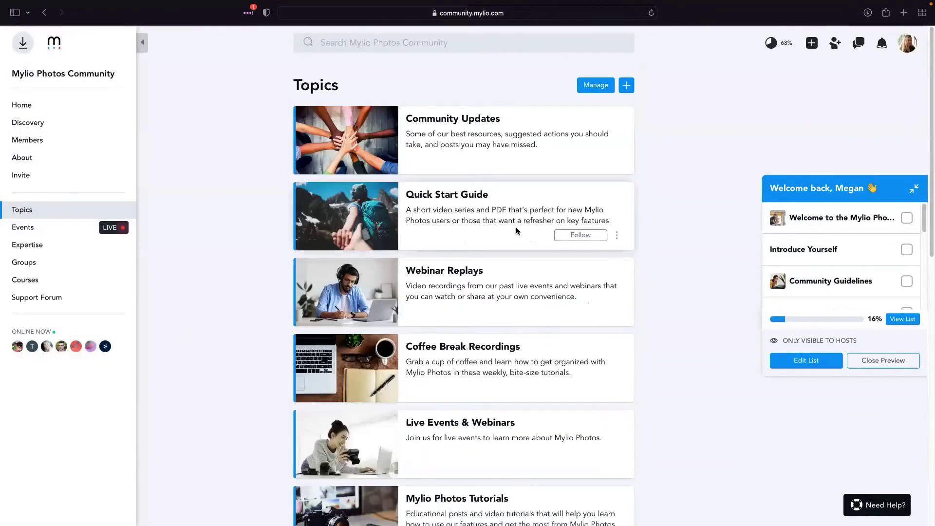
{"action": "scroll", "coordinate": [489, 383], "scroll_direction": "down", "scroll_amount": 3}
{"action": "scroll", "coordinate": [490, 385], "scroll_direction": "down", "scroll_amount": 6}
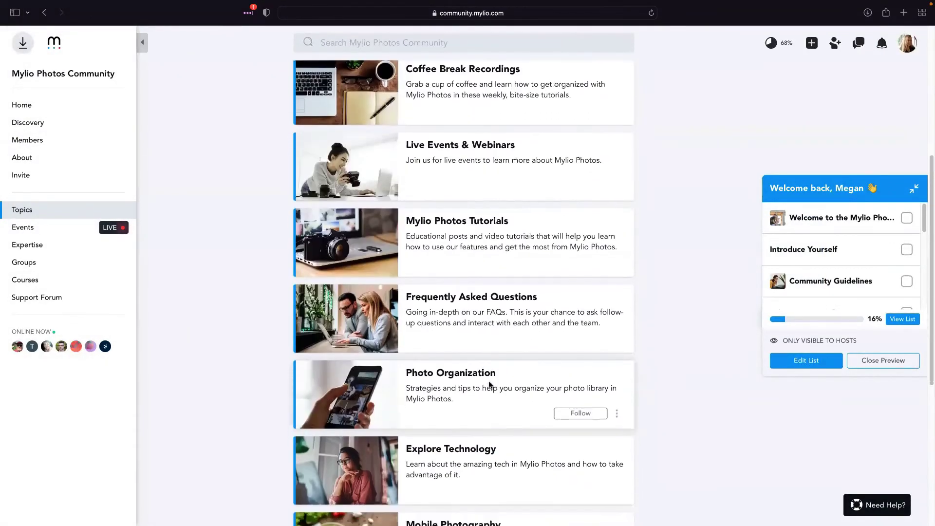
{"action": "scroll", "coordinate": [490, 385], "scroll_direction": "down", "scroll_amount": 2}
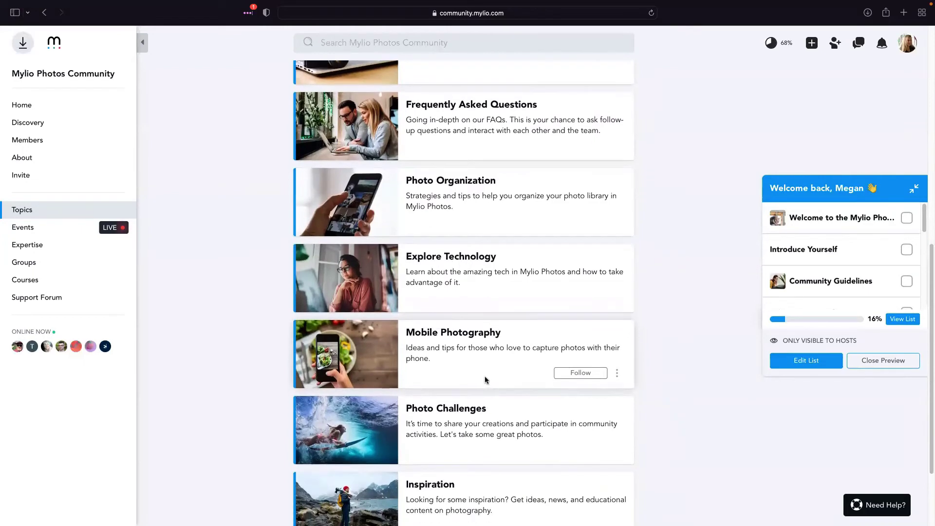
List past events and read the Coffee Break: Traveling with Mylio Photos (part 1) details
{"action": "left_click", "coordinate": [48, 229]}
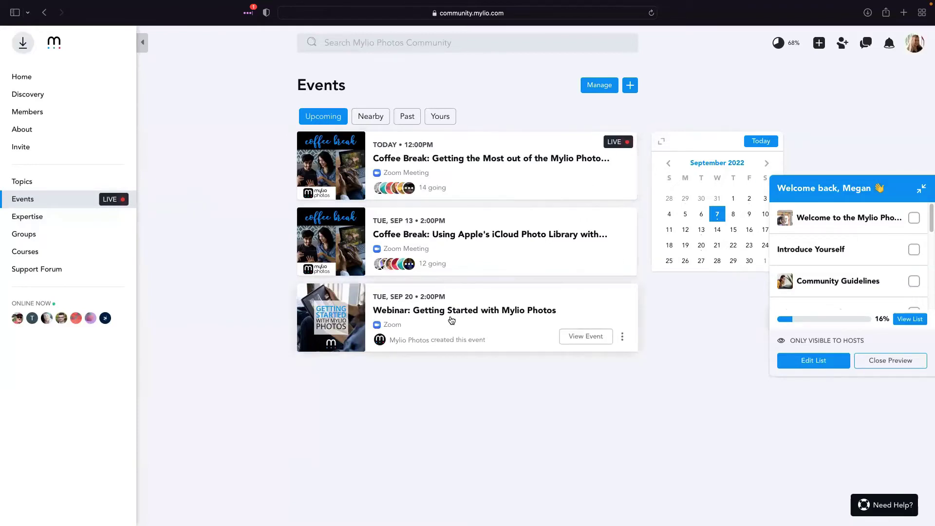
{"action": "left_click", "coordinate": [408, 116]}
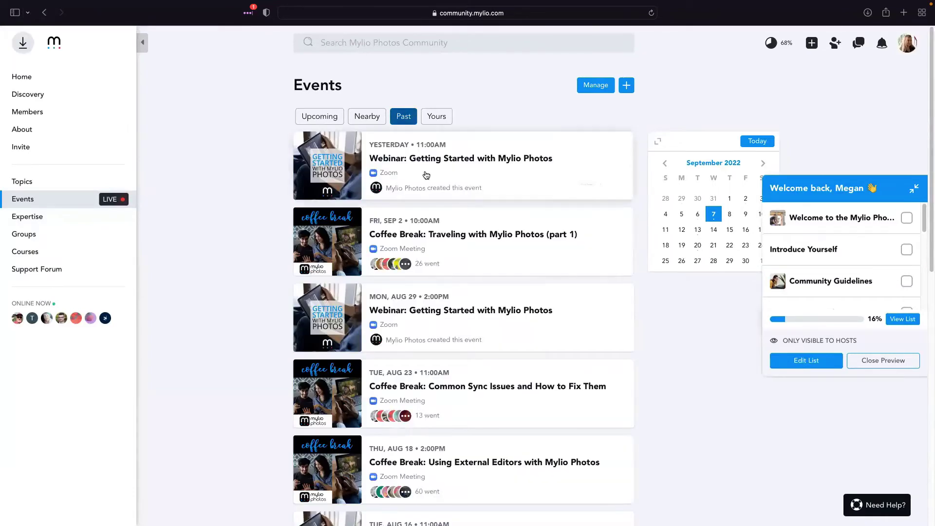
{"action": "left_click", "coordinate": [448, 239]}
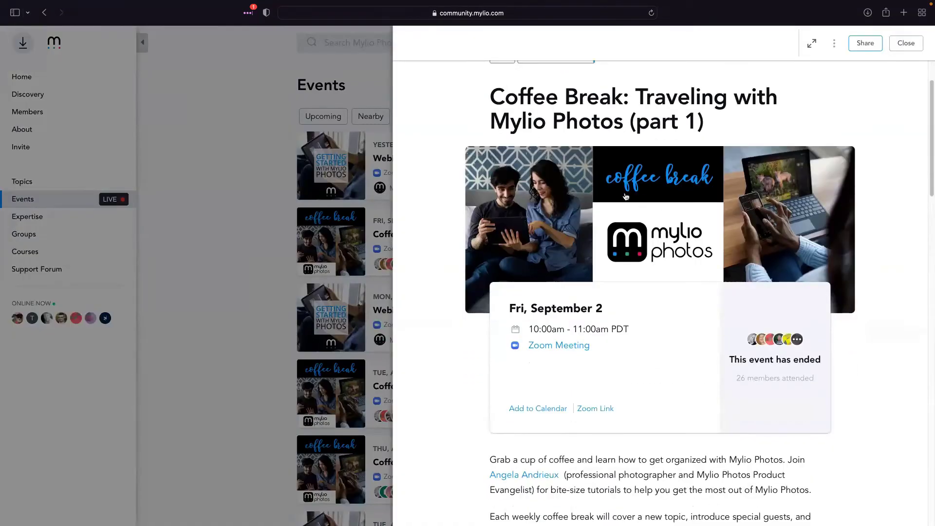
{"action": "scroll", "coordinate": [643, 205], "scroll_direction": "down", "scroll_amount": 4}
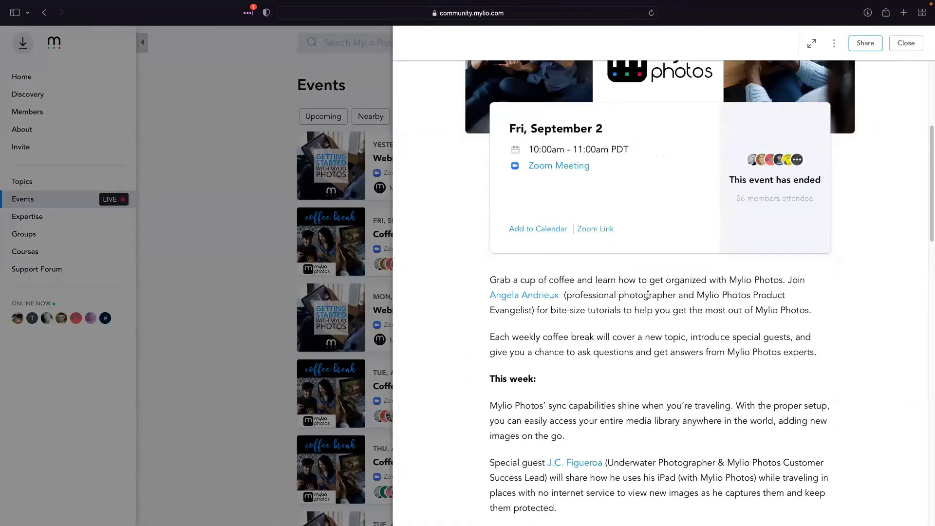
{"action": "scroll", "coordinate": [648, 295], "scroll_direction": "down", "scroll_amount": 4}
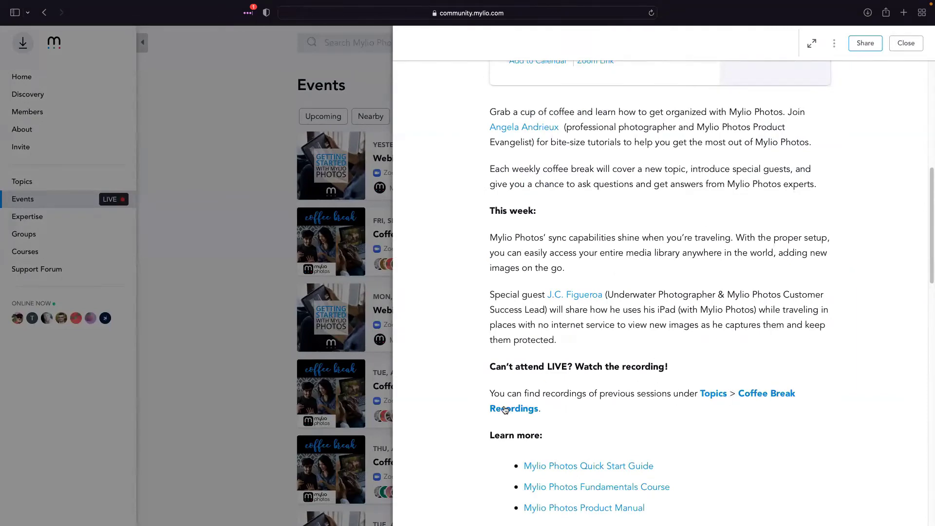
{"action": "left_click", "coordinate": [247, 200]}
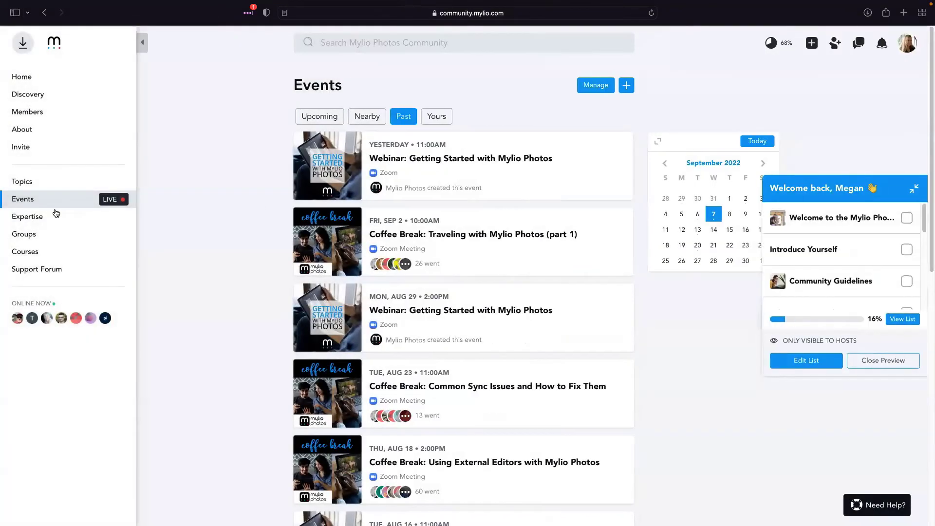
Open the Groups page via Expertise and scroll from Mylio Photos Quick Questions to Pet Photos
{"action": "left_click", "coordinate": [43, 223]}
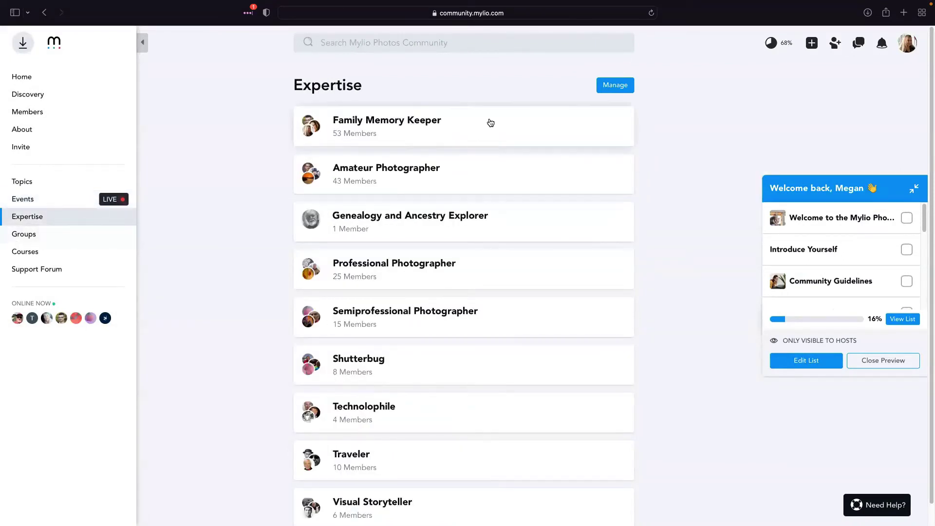
{"action": "left_click", "coordinate": [48, 235]}
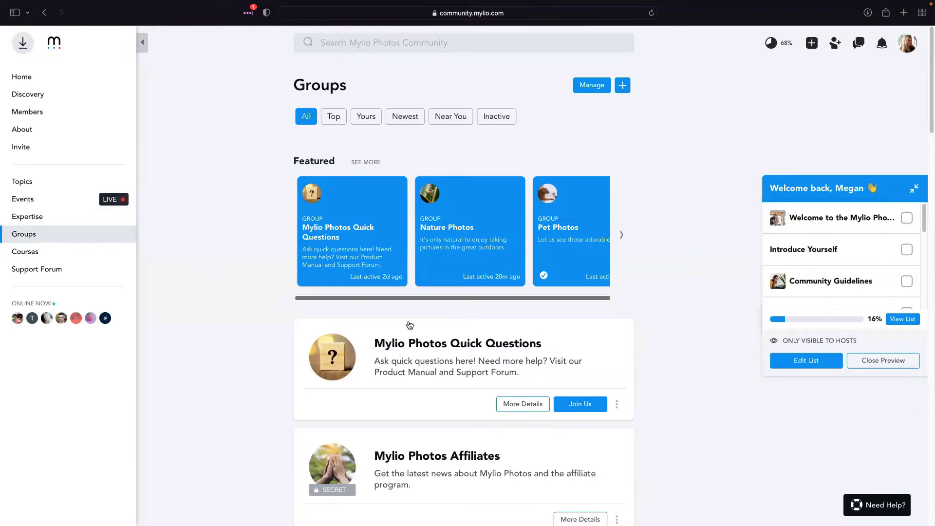
{"action": "scroll", "coordinate": [419, 343], "scroll_direction": "down", "scroll_amount": 3}
{"action": "scroll", "coordinate": [424, 343], "scroll_direction": "down", "scroll_amount": 2}
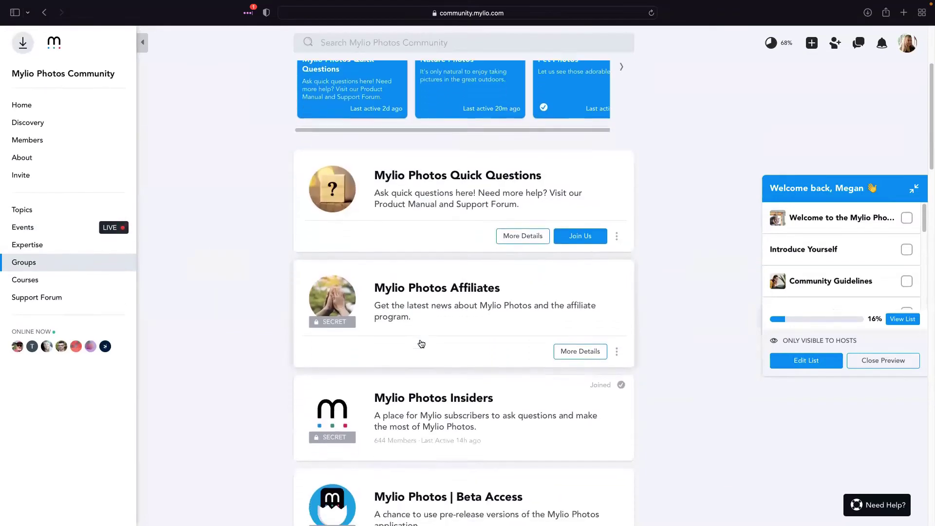
{"action": "scroll", "coordinate": [427, 344], "scroll_direction": "down", "scroll_amount": 1}
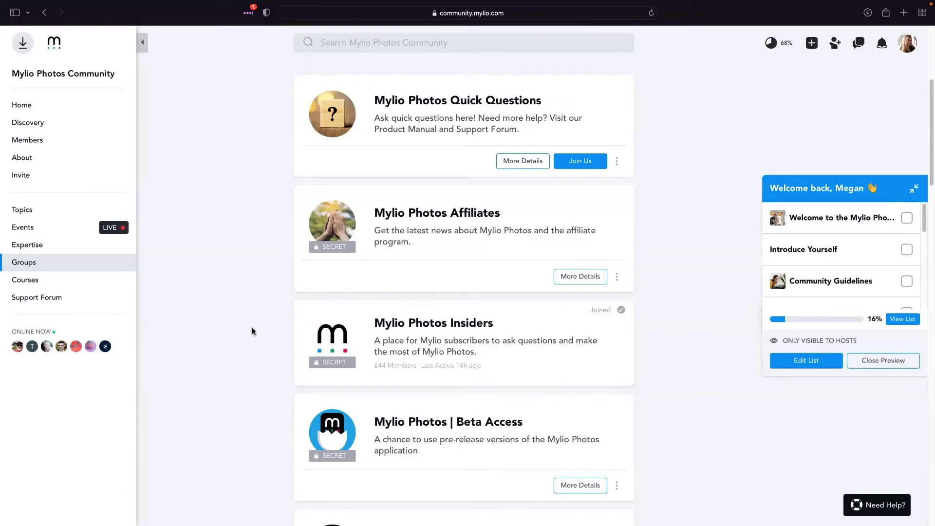
{"action": "scroll", "coordinate": [433, 324], "scroll_direction": "down", "scroll_amount": 5}
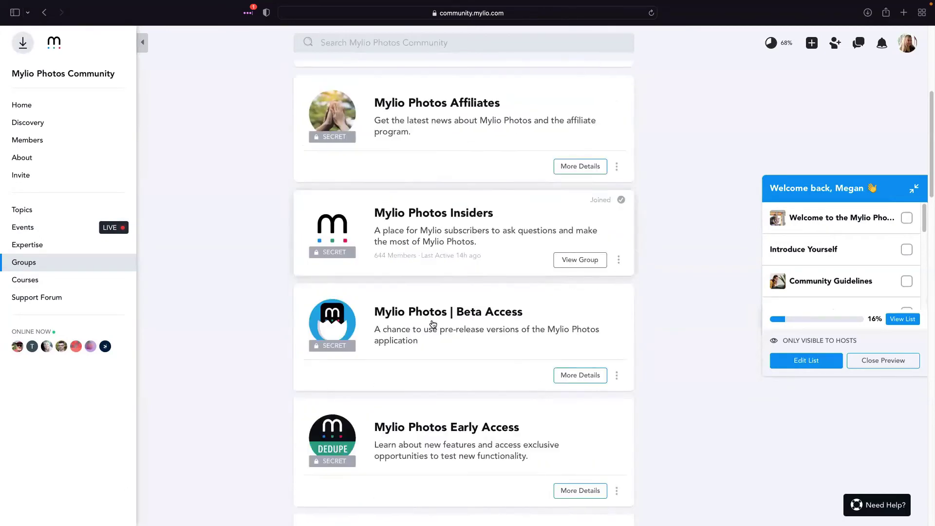
{"action": "scroll", "coordinate": [432, 324], "scroll_direction": "down", "scroll_amount": 7}
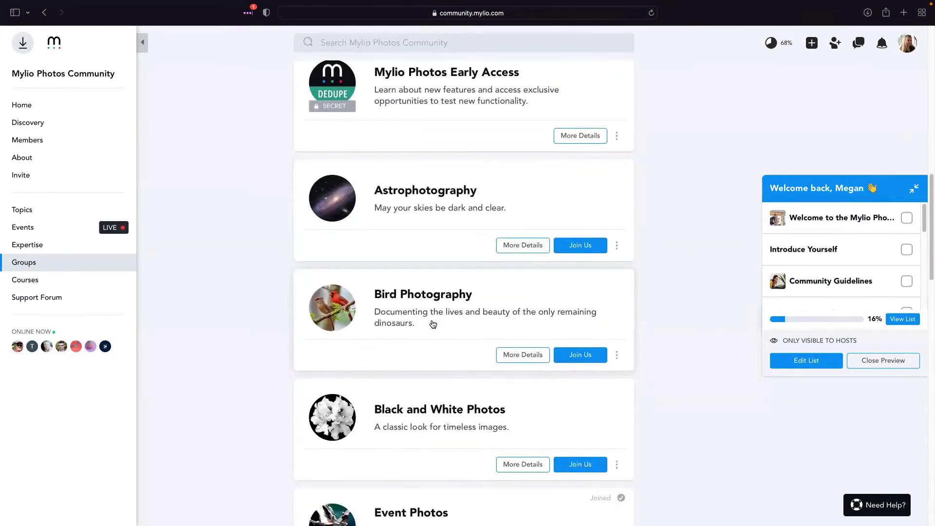
{"action": "scroll", "coordinate": [433, 324], "scroll_direction": "down", "scroll_amount": 4}
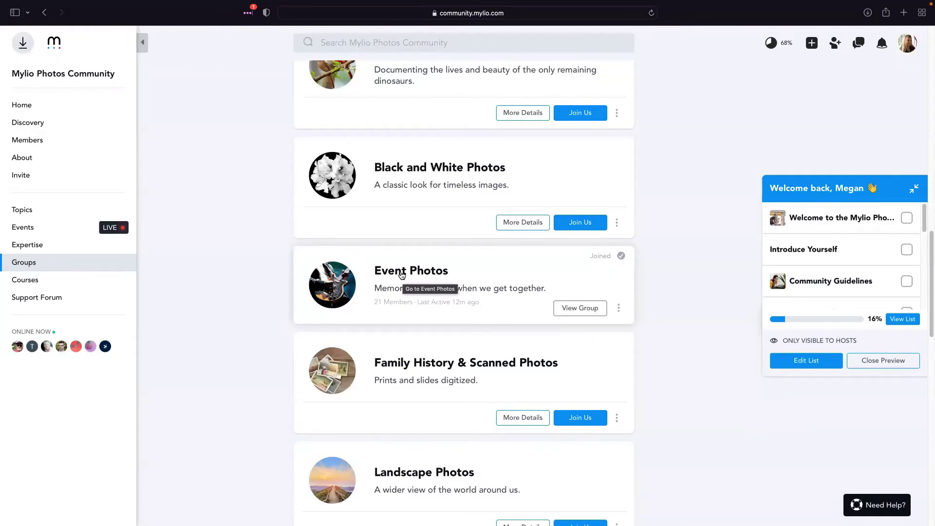
{"action": "scroll", "coordinate": [402, 275], "scroll_direction": "down", "scroll_amount": 1}
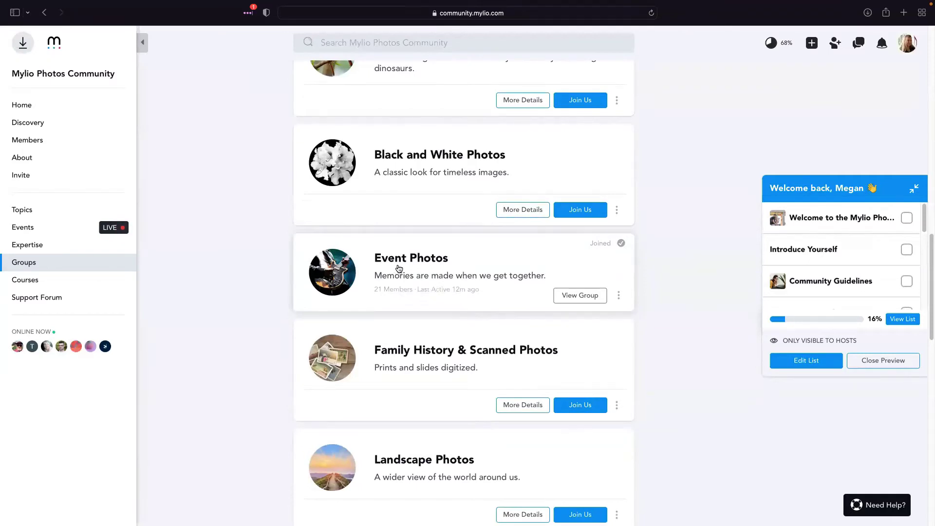
{"action": "scroll", "coordinate": [397, 268], "scroll_direction": "down", "scroll_amount": 3}
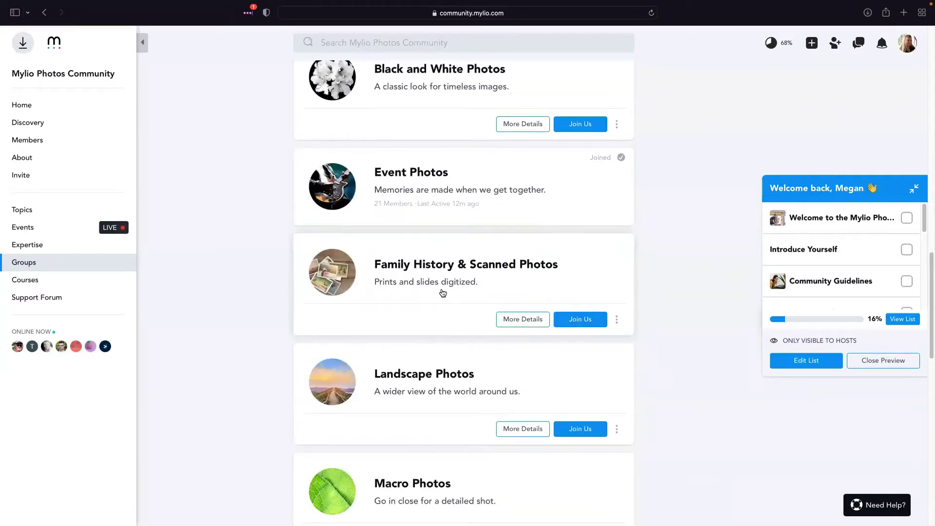
{"action": "scroll", "coordinate": [440, 292], "scroll_direction": "down", "scroll_amount": 4}
{"action": "scroll", "coordinate": [443, 296], "scroll_direction": "down", "scroll_amount": 2}
{"action": "scroll", "coordinate": [443, 295], "scroll_direction": "down", "scroll_amount": 2}
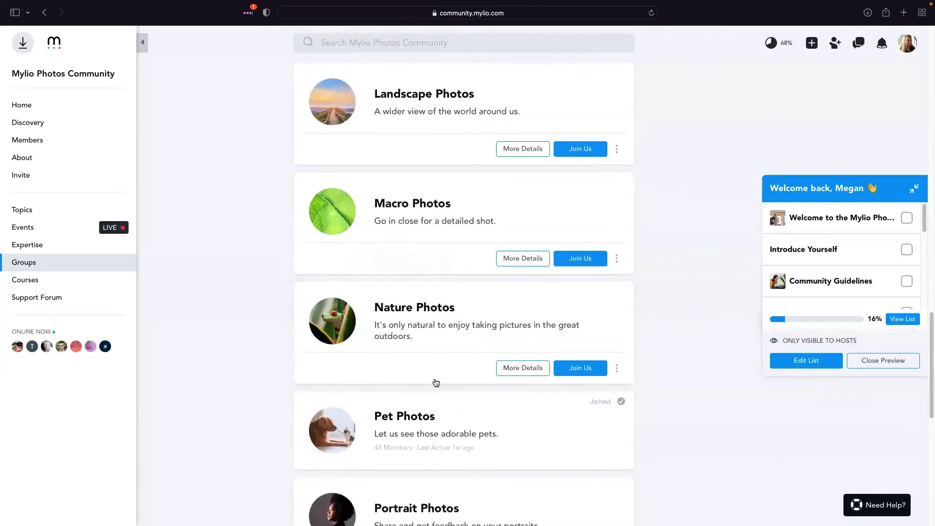
Browse the Pet Photos group's feed of pet posts, then go back to the network Groups page
{"action": "left_click", "coordinate": [418, 418]}
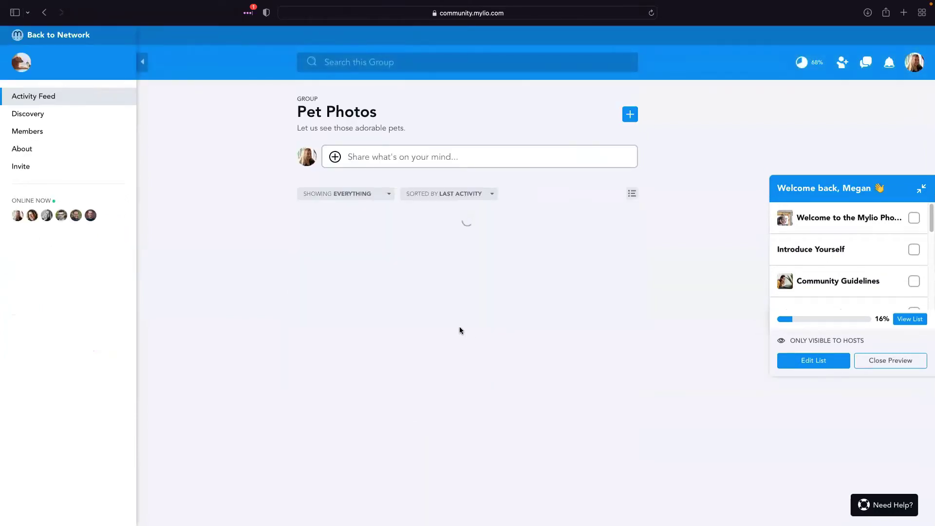
{"action": "scroll", "coordinate": [459, 370], "scroll_direction": "down", "scroll_amount": 1}
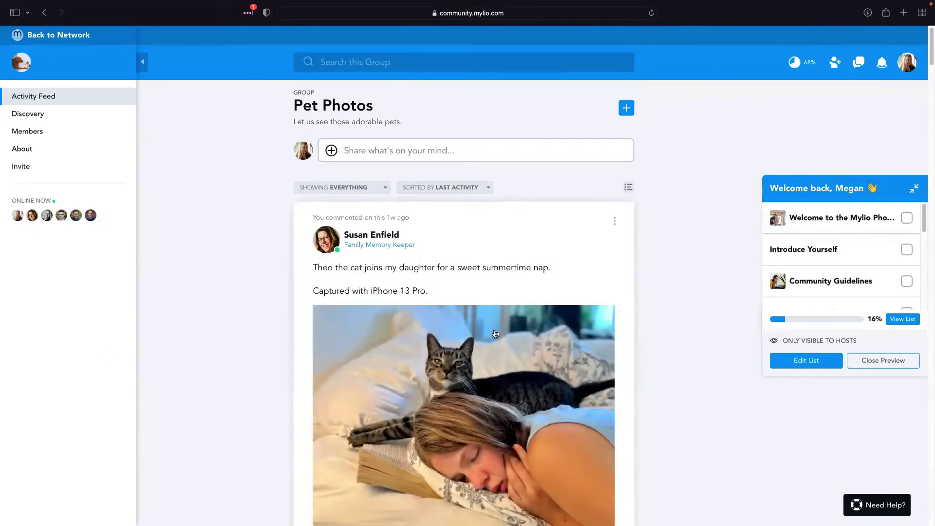
{"action": "scroll", "coordinate": [459, 370], "scroll_direction": "down", "scroll_amount": 10}
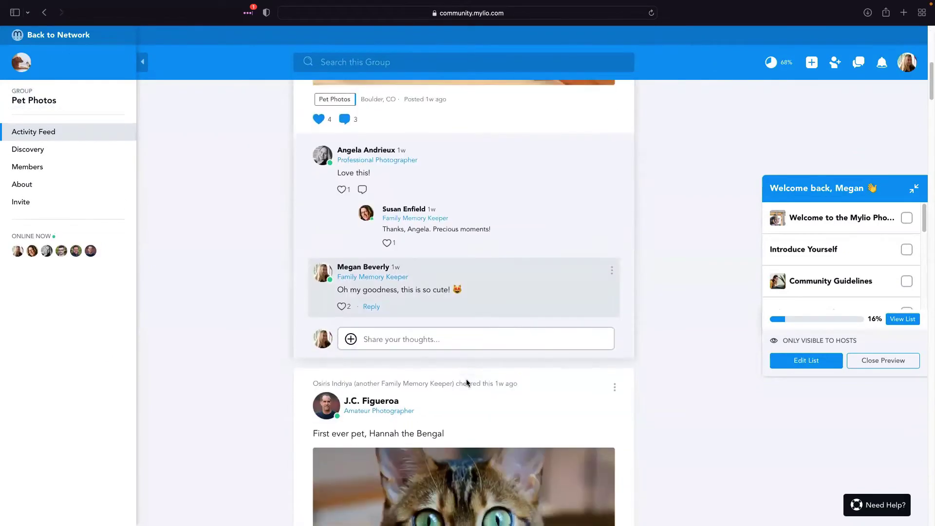
{"action": "scroll", "coordinate": [471, 388], "scroll_direction": "down", "scroll_amount": 10}
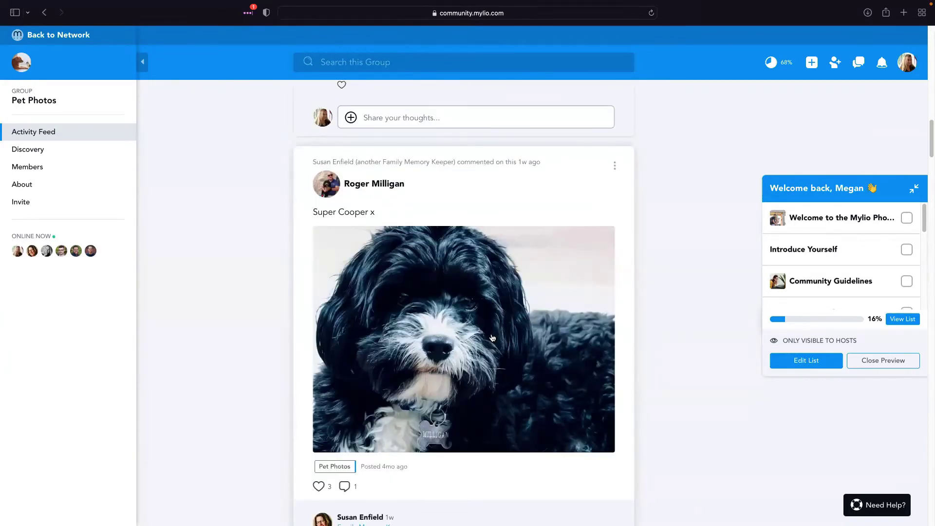
{"action": "scroll", "coordinate": [479, 358], "scroll_direction": "down", "scroll_amount": 5}
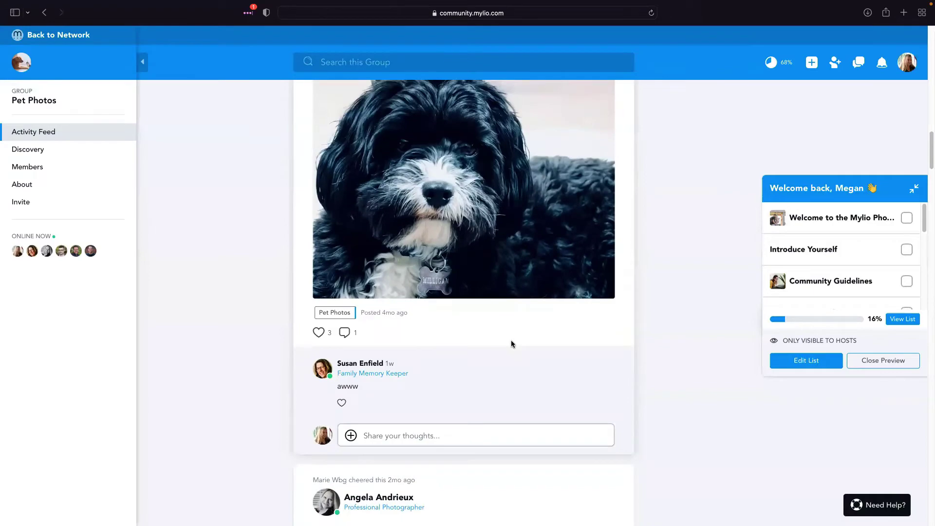
{"action": "scroll", "coordinate": [511, 344], "scroll_direction": "down", "scroll_amount": 6}
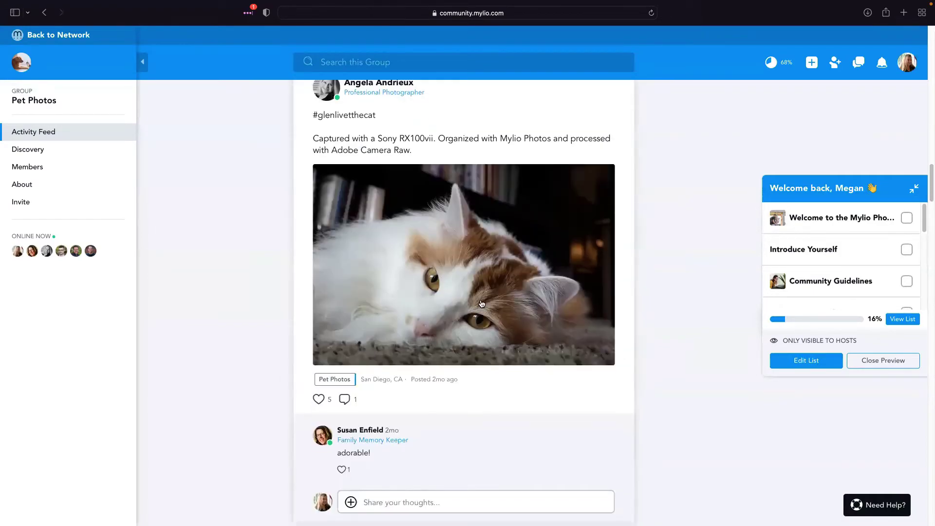
{"action": "scroll", "coordinate": [481, 316], "scroll_direction": "up", "scroll_amount": 2}
{"action": "scroll", "coordinate": [511, 376], "scroll_direction": "up", "scroll_amount": 15}
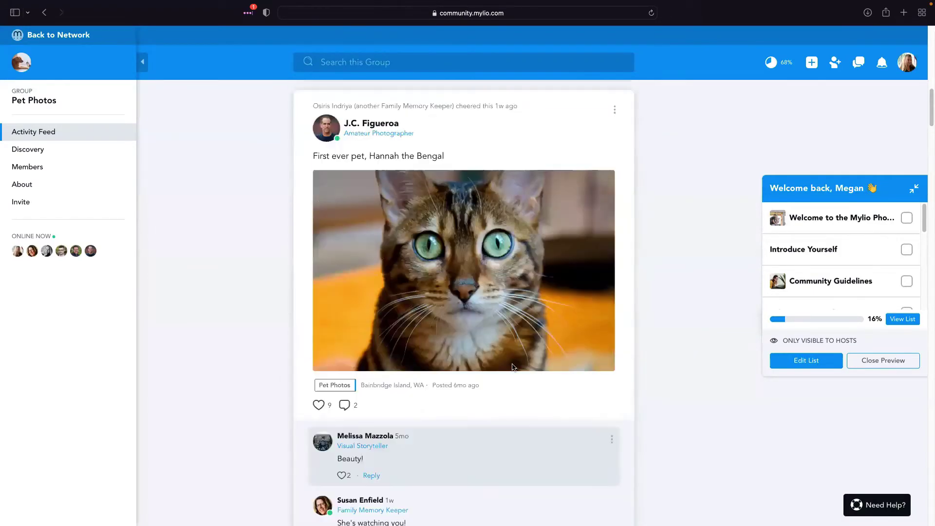
{"action": "left_click", "coordinate": [50, 36]}
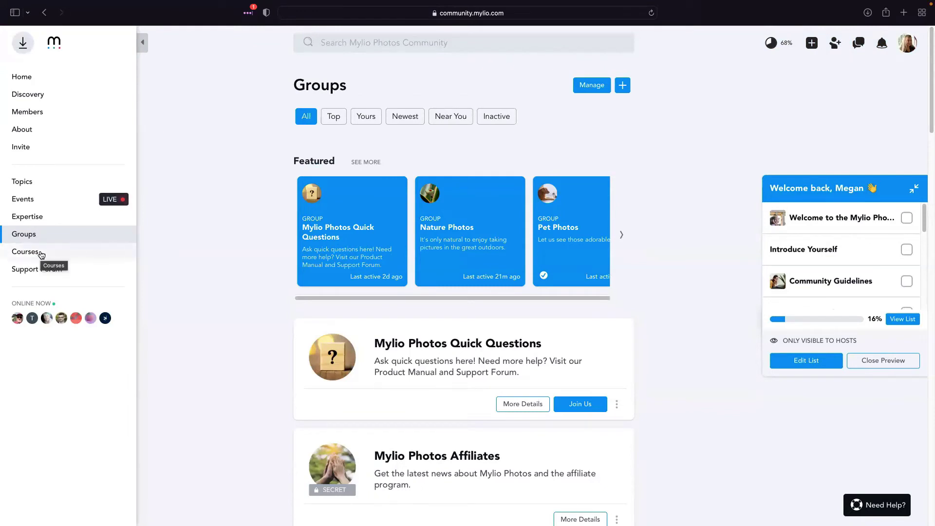
{"action": "left_click", "coordinate": [41, 254]}
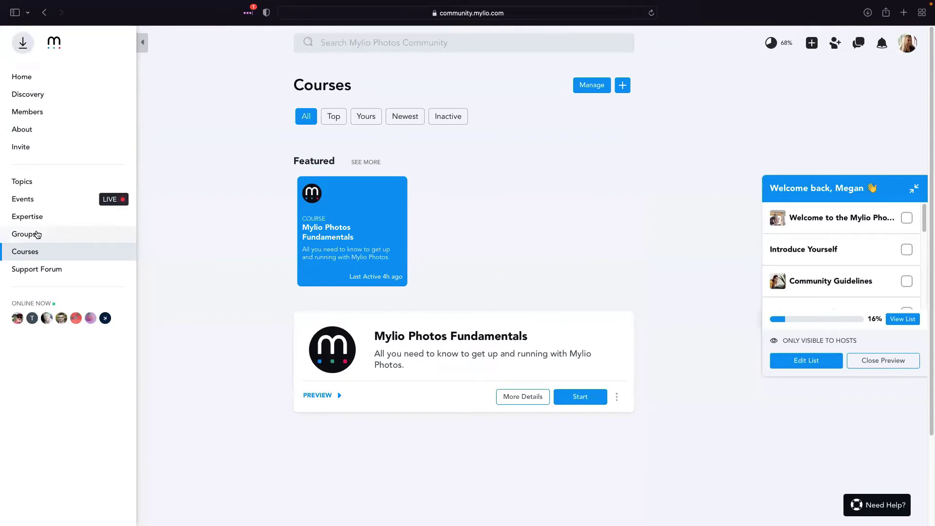
{"action": "left_click", "coordinate": [37, 235]}
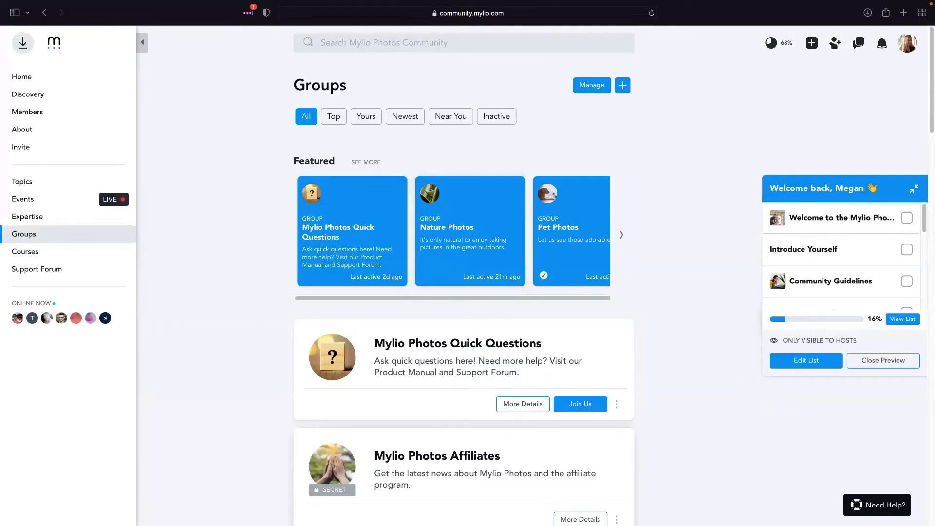
{"action": "mouse_move", "coordinate": [329, 494]}
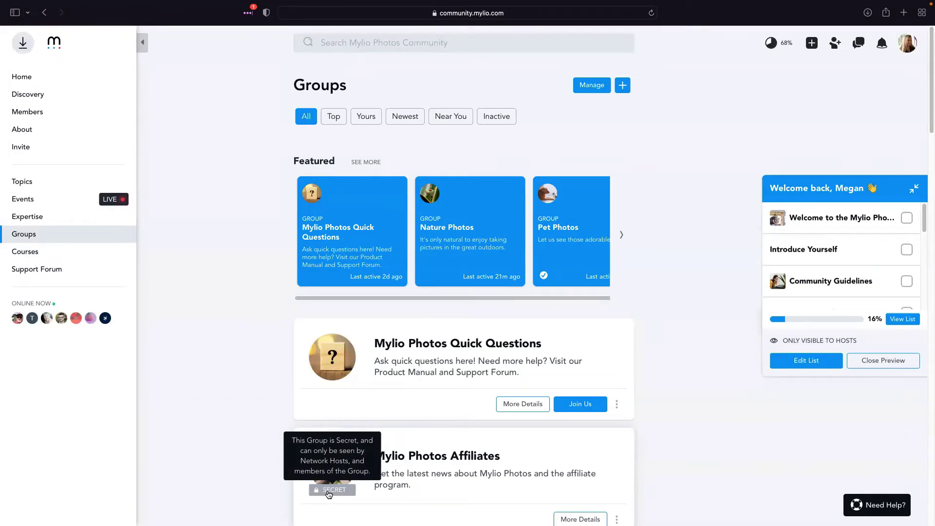
{"action": "scroll", "coordinate": [327, 494], "scroll_direction": "down", "scroll_amount": 3}
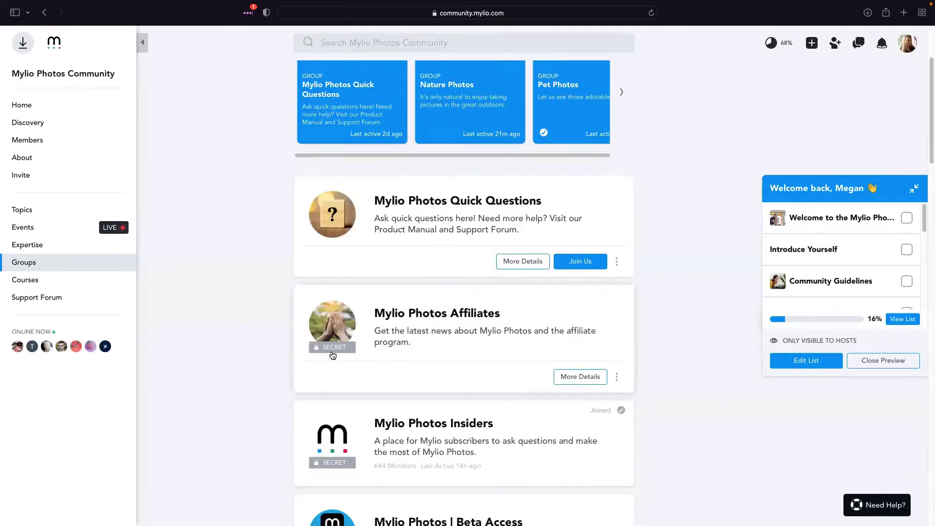
{"action": "scroll", "coordinate": [331, 355], "scroll_direction": "down", "scroll_amount": 2}
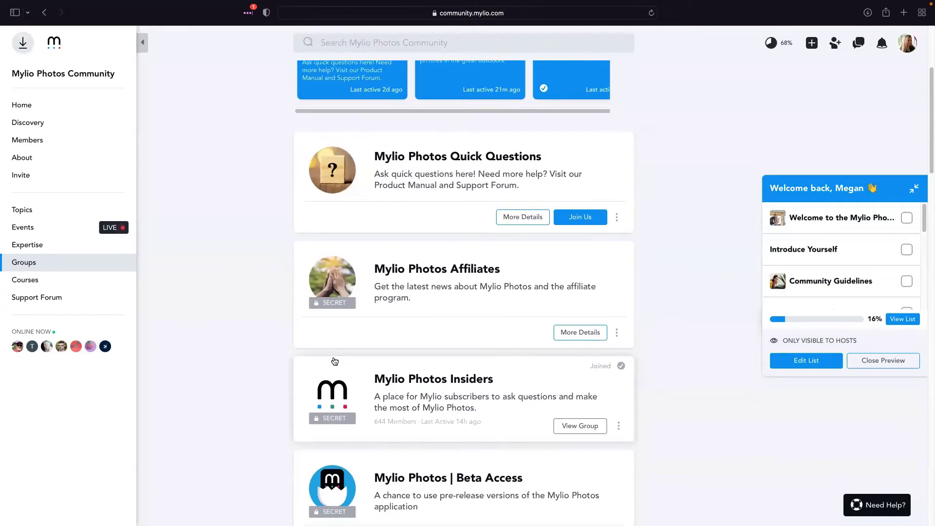
{"action": "mouse_move", "coordinate": [336, 411]}
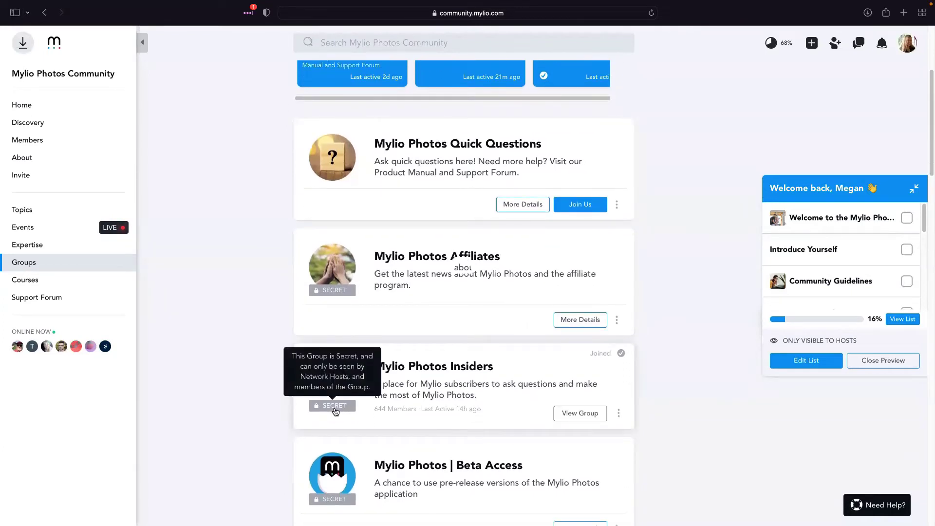
{"action": "scroll", "coordinate": [337, 411], "scroll_direction": "down", "scroll_amount": 1}
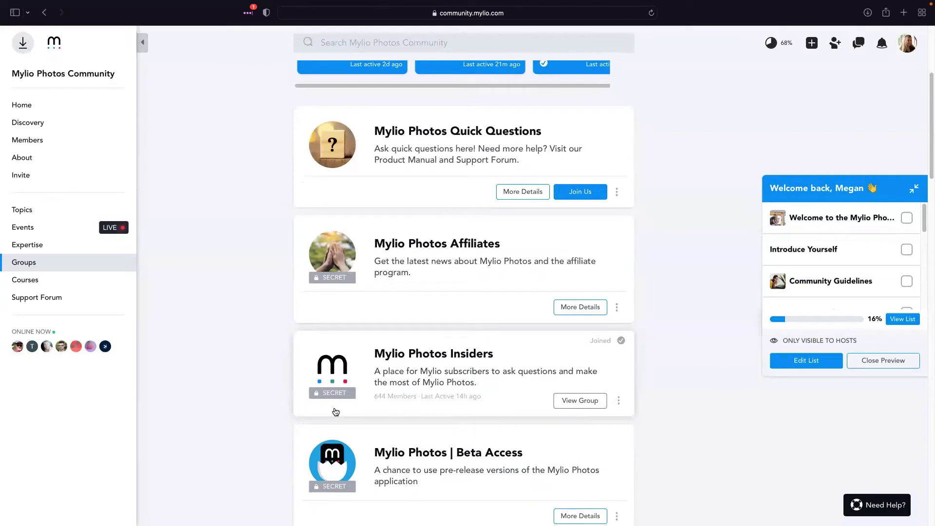
{"action": "scroll", "coordinate": [336, 411], "scroll_direction": "down", "scroll_amount": 4}
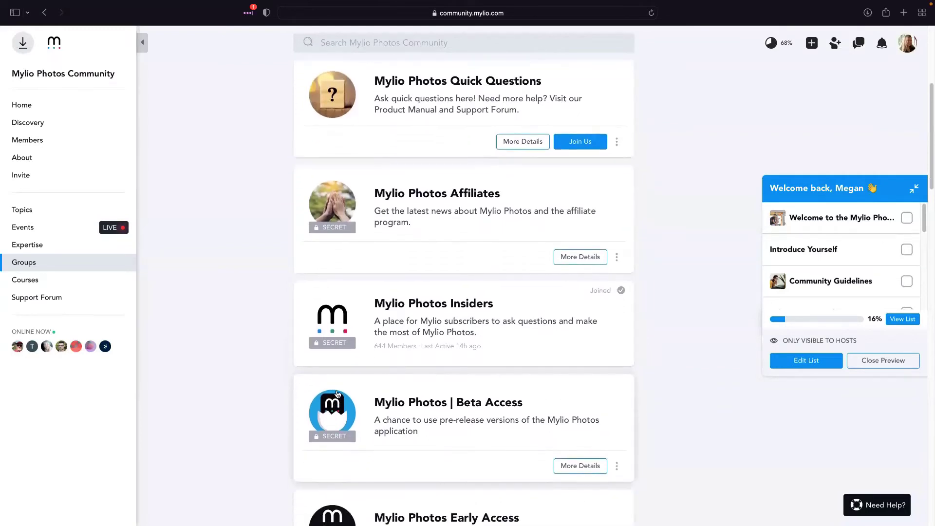
{"action": "mouse_move", "coordinate": [338, 348]}
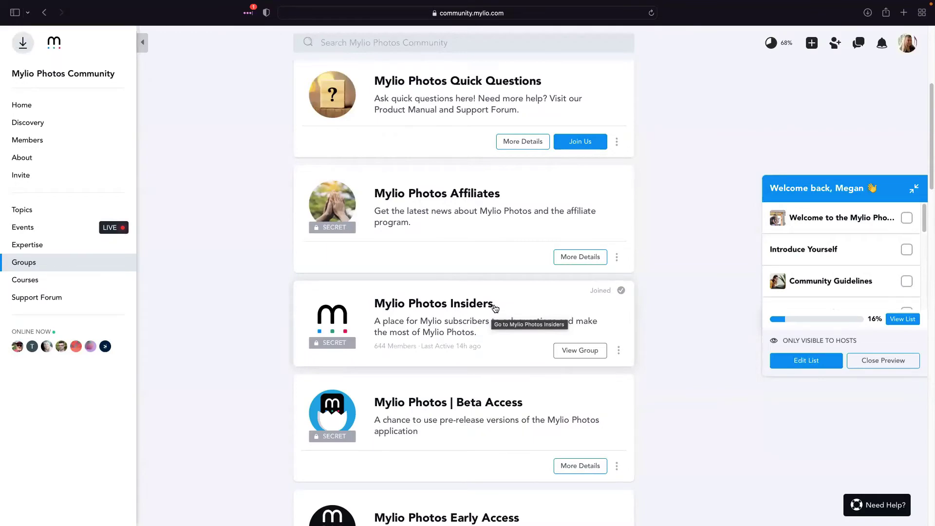
{"action": "scroll", "coordinate": [477, 319], "scroll_direction": "up", "scroll_amount": 5}
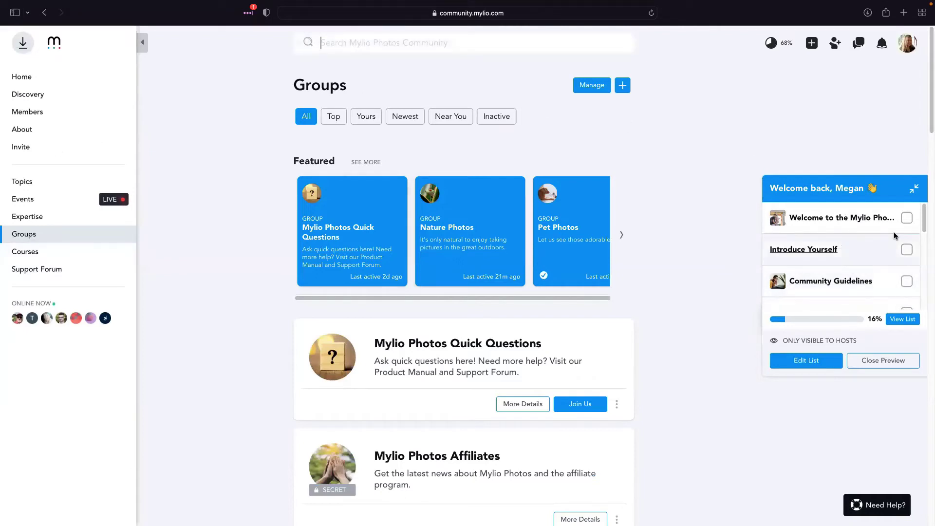
Search the community for 'join group' and open the 'Join a Mylio Photos Group' post
{"action": "left_click", "coordinate": [405, 43]}
{"action": "type", "text": "join"}
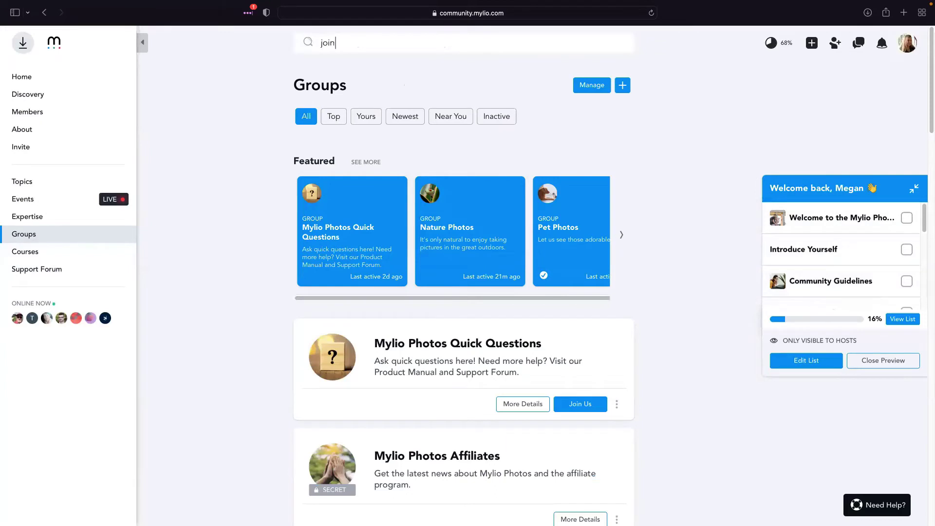
{"action": "type", "text": " group"}
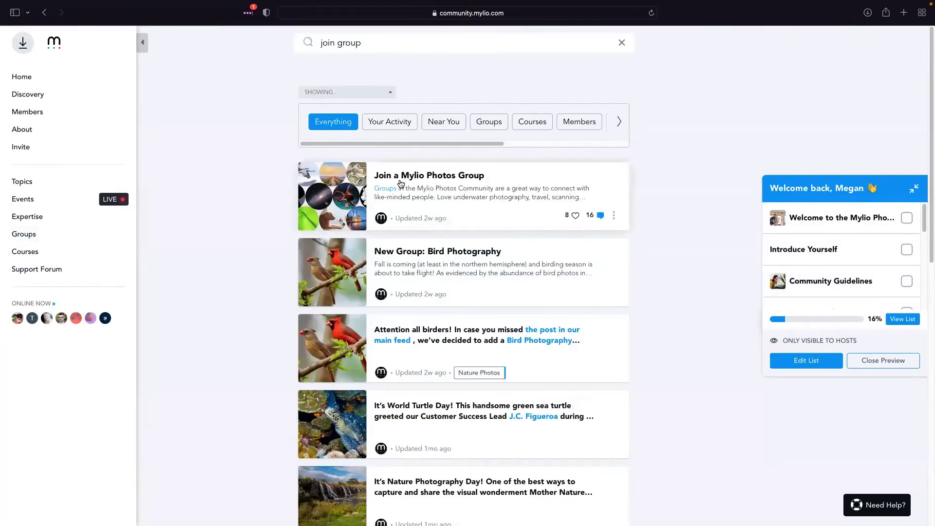
{"action": "left_click", "coordinate": [401, 183]}
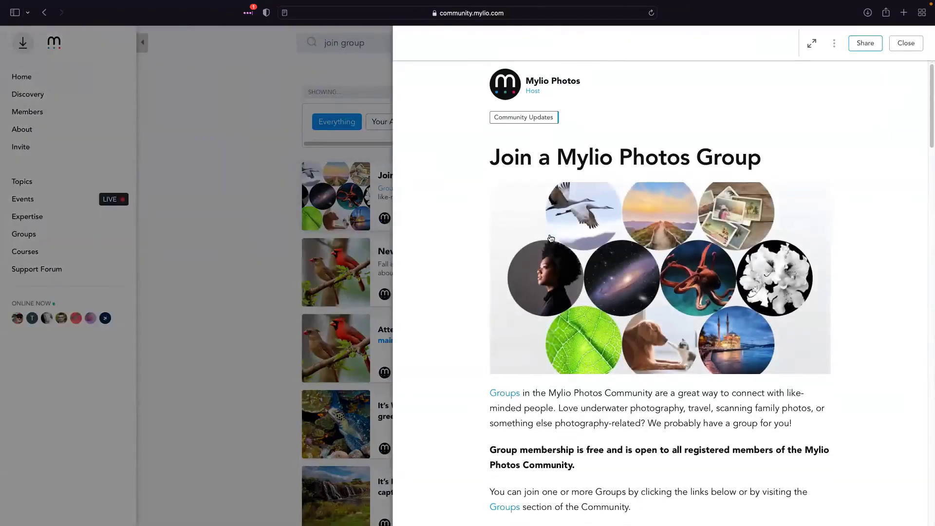
Read through the post and its comments, then close it to return to the search results
{"action": "scroll", "coordinate": [551, 238], "scroll_direction": "down", "scroll_amount": 3}
{"action": "scroll", "coordinate": [551, 239], "scroll_direction": "down", "scroll_amount": 5}
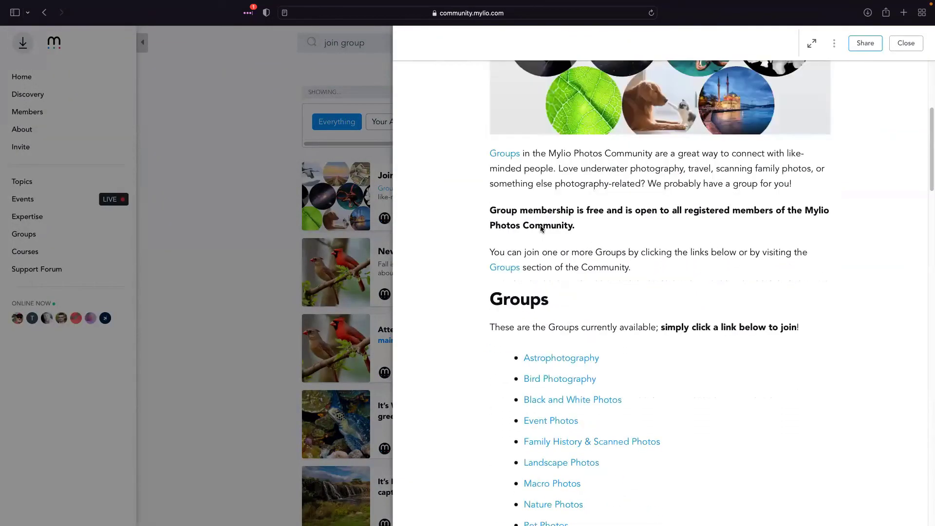
{"action": "scroll", "coordinate": [540, 226], "scroll_direction": "down", "scroll_amount": 1}
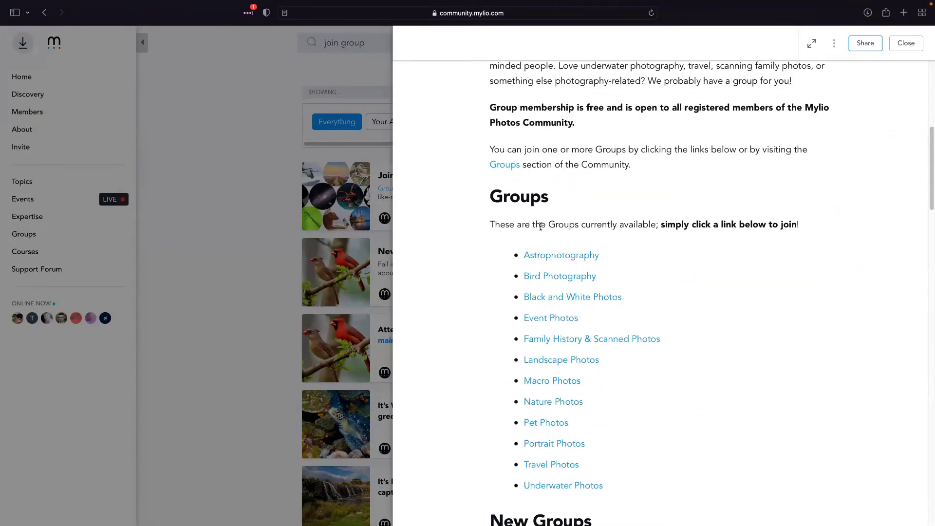
{"action": "scroll", "coordinate": [540, 227], "scroll_direction": "down", "scroll_amount": 1}
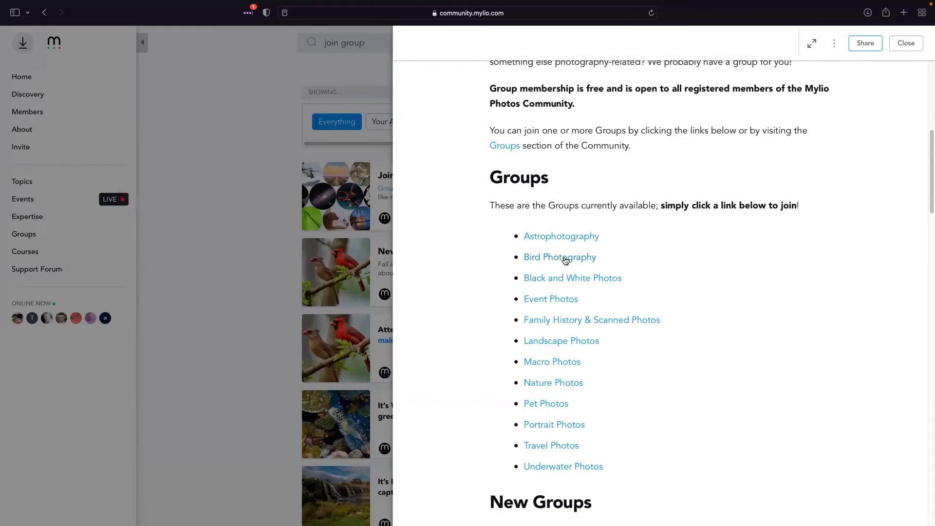
{"action": "scroll", "coordinate": [653, 262], "scroll_direction": "down", "scroll_amount": 6}
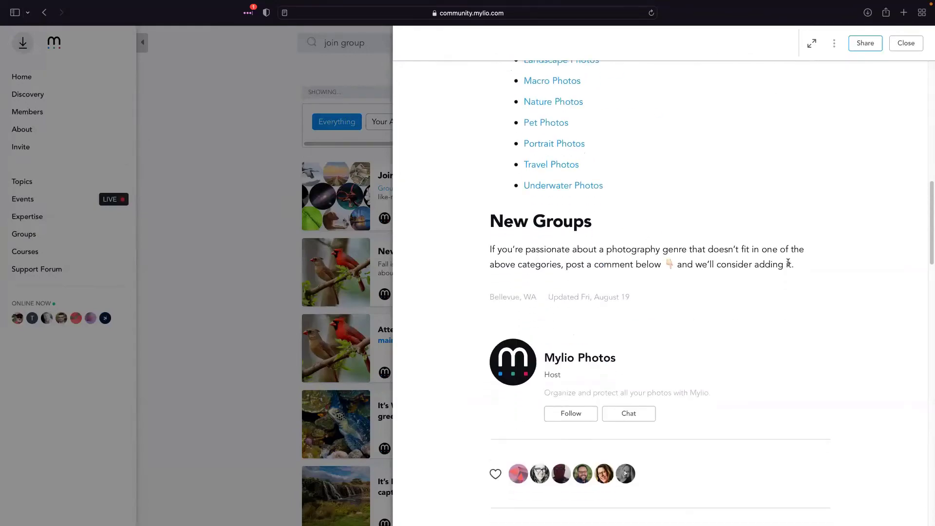
{"action": "scroll", "coordinate": [779, 307], "scroll_direction": "down", "scroll_amount": 5}
{"action": "scroll", "coordinate": [606, 298], "scroll_direction": "down", "scroll_amount": 5}
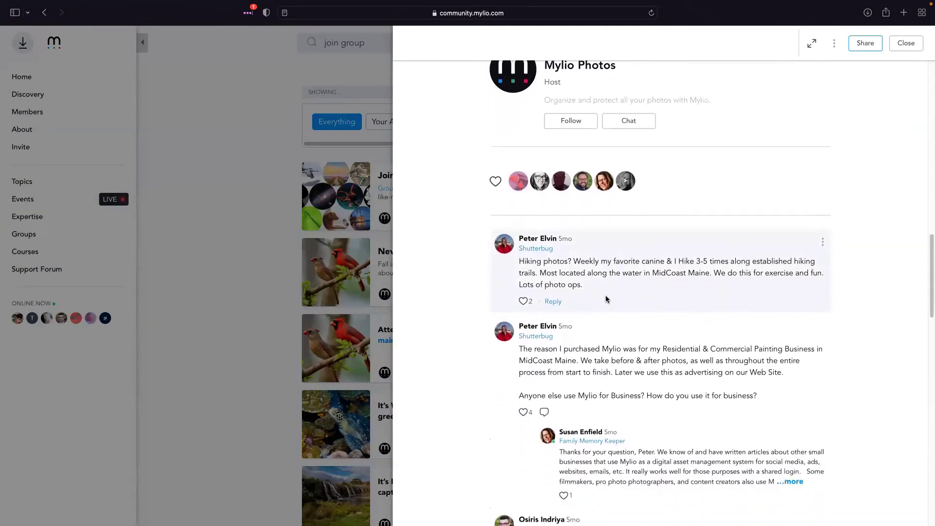
{"action": "scroll", "coordinate": [610, 304], "scroll_direction": "down", "scroll_amount": 12}
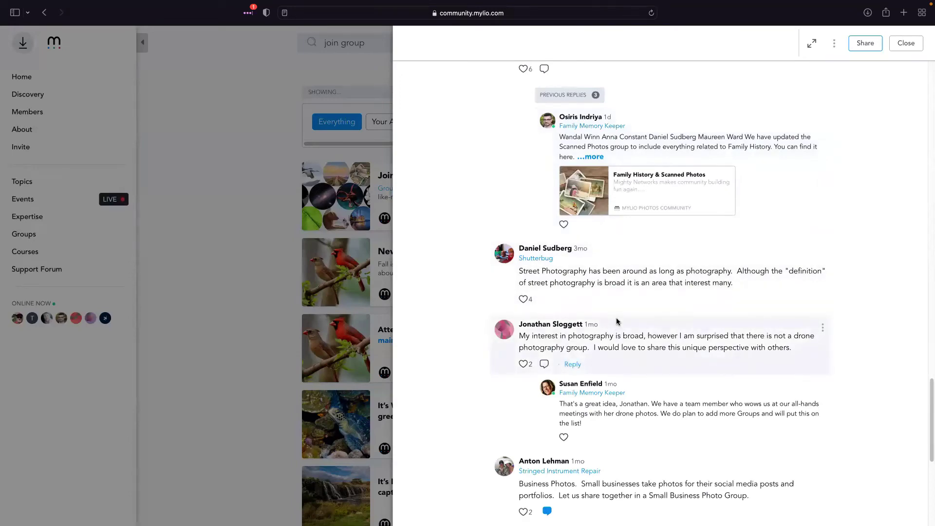
{"action": "scroll", "coordinate": [616, 318], "scroll_direction": "down", "scroll_amount": 5}
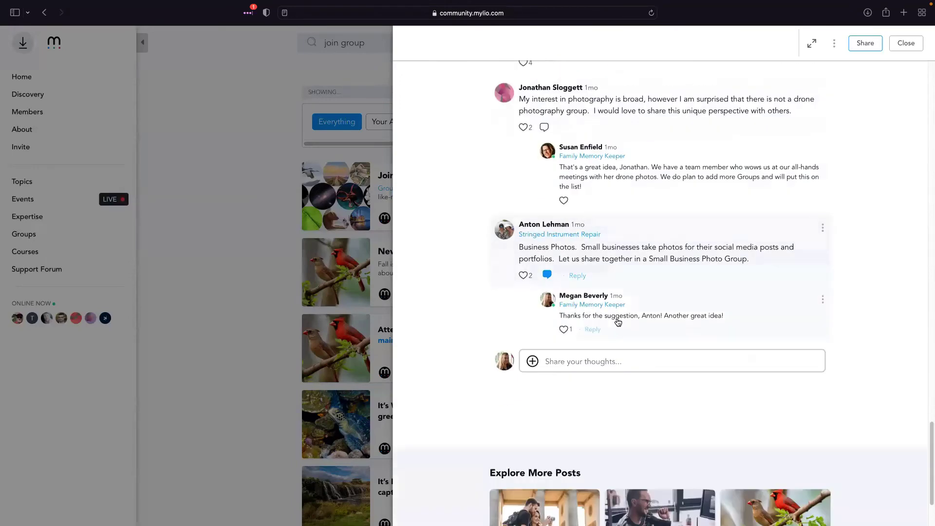
{"action": "scroll", "coordinate": [651, 341], "scroll_direction": "up", "scroll_amount": 13}
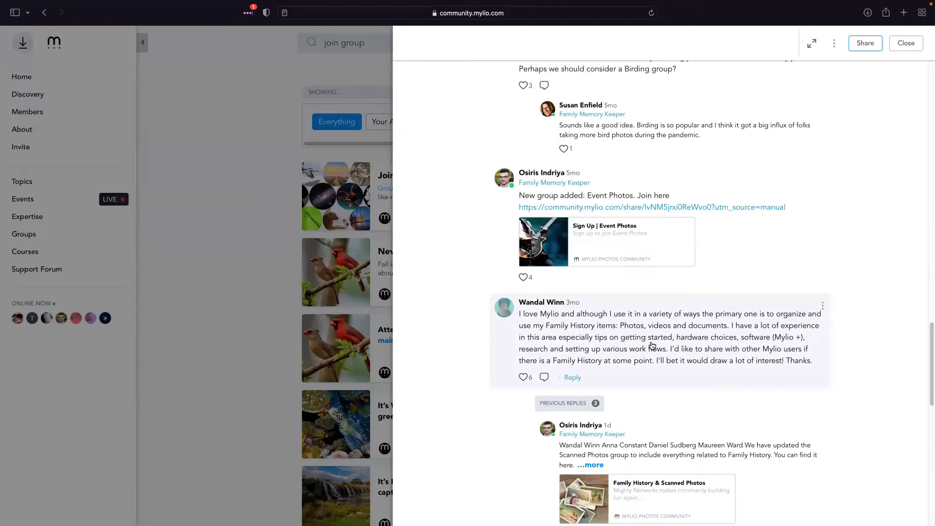
{"action": "scroll", "coordinate": [652, 345], "scroll_direction": "up", "scroll_amount": 7}
{"action": "scroll", "coordinate": [760, 366], "scroll_direction": "up", "scroll_amount": 20}
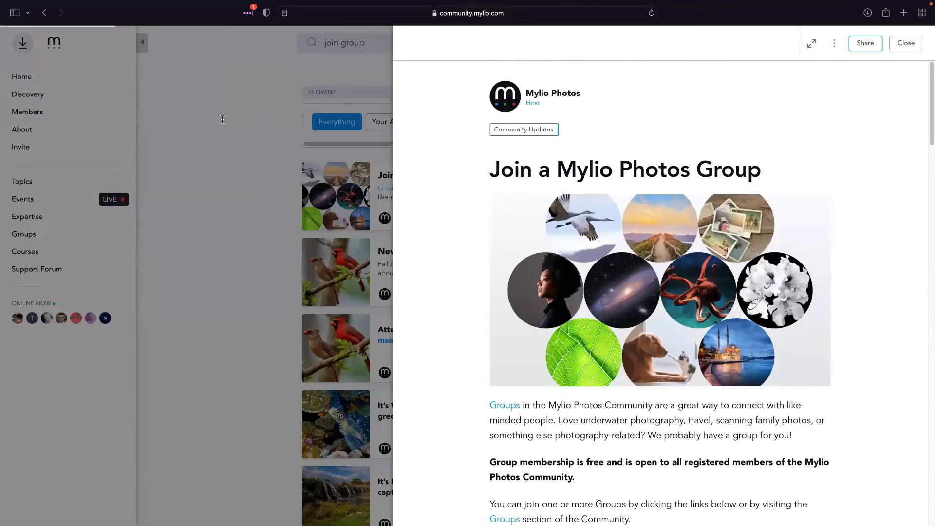
{"action": "left_click", "coordinate": [222, 119]}
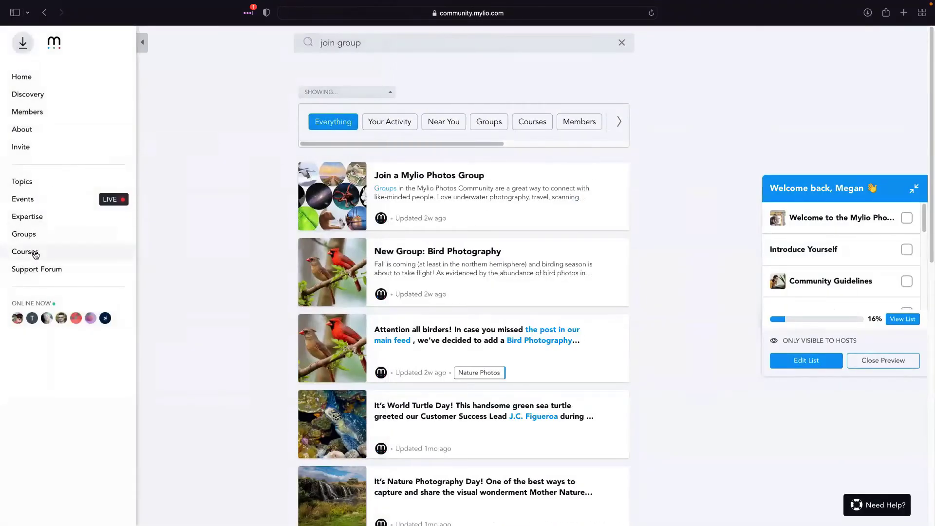
{"action": "left_click", "coordinate": [35, 255]}
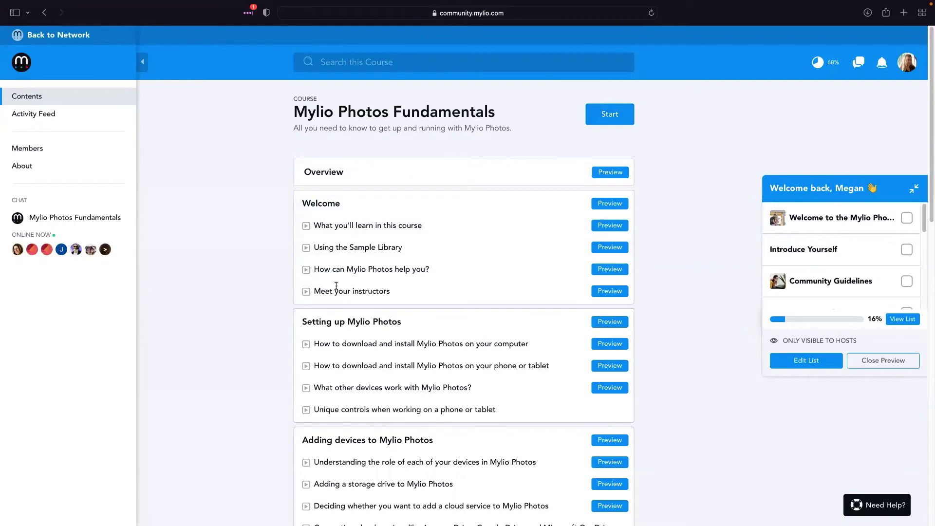
{"action": "scroll", "coordinate": [457, 307], "scroll_direction": "down", "scroll_amount": 1}
{"action": "scroll", "coordinate": [456, 307], "scroll_direction": "down", "scroll_amount": 6}
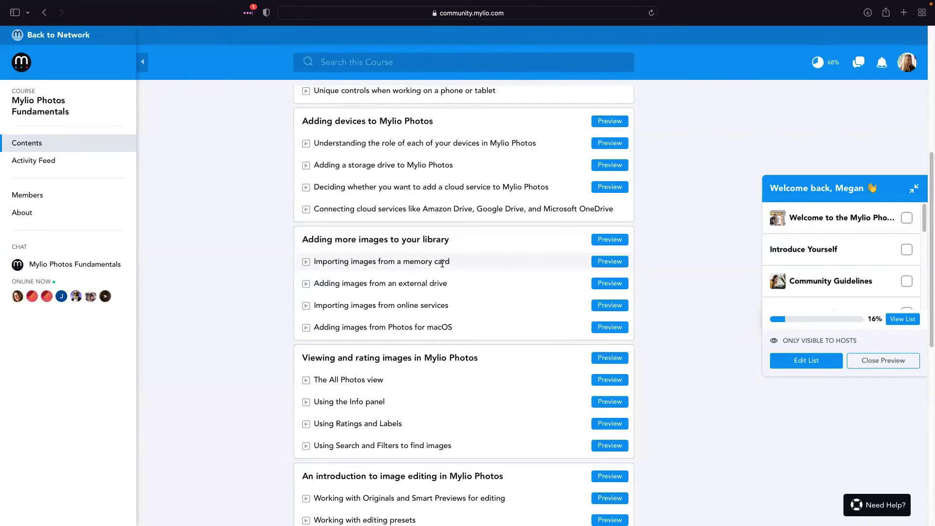
{"action": "scroll", "coordinate": [456, 437], "scroll_direction": "down", "scroll_amount": 5}
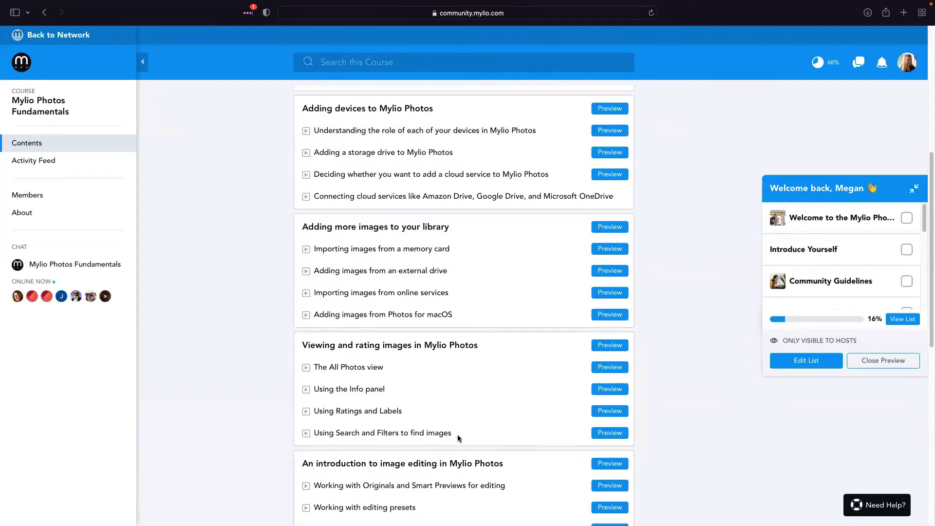
{"action": "scroll", "coordinate": [456, 437], "scroll_direction": "down", "scroll_amount": 1}
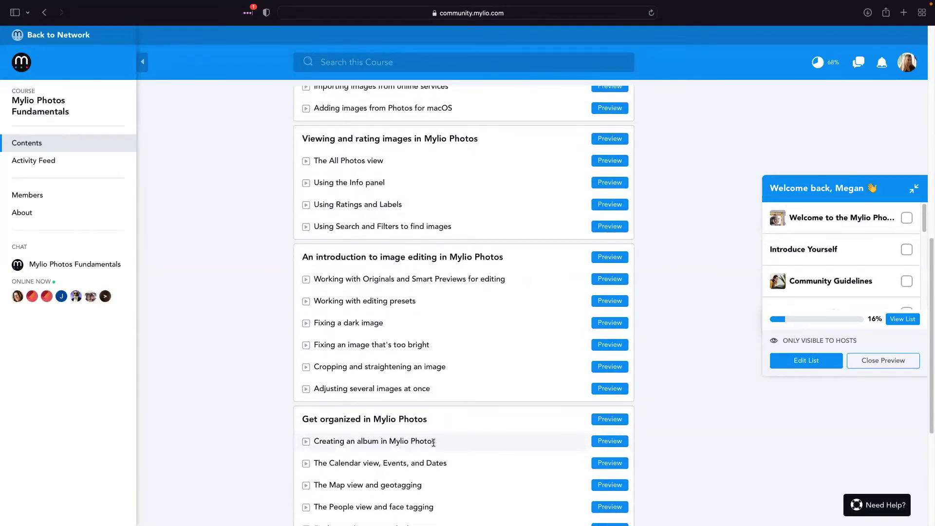
{"action": "scroll", "coordinate": [434, 442], "scroll_direction": "down", "scroll_amount": 4}
{"action": "scroll", "coordinate": [434, 441], "scroll_direction": "down", "scroll_amount": 1}
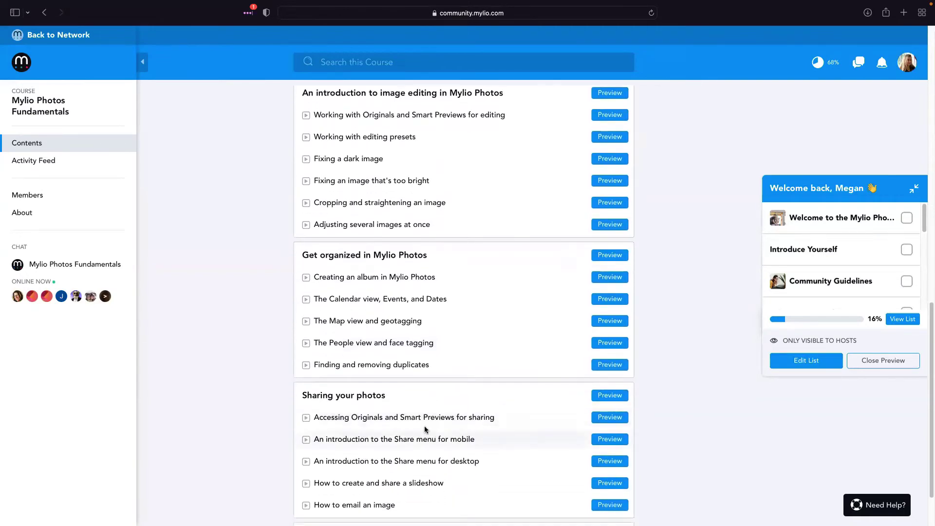
{"action": "scroll", "coordinate": [398, 373], "scroll_direction": "down", "scroll_amount": 2}
{"action": "scroll", "coordinate": [363, 246], "scroll_direction": "up", "scroll_amount": 15}
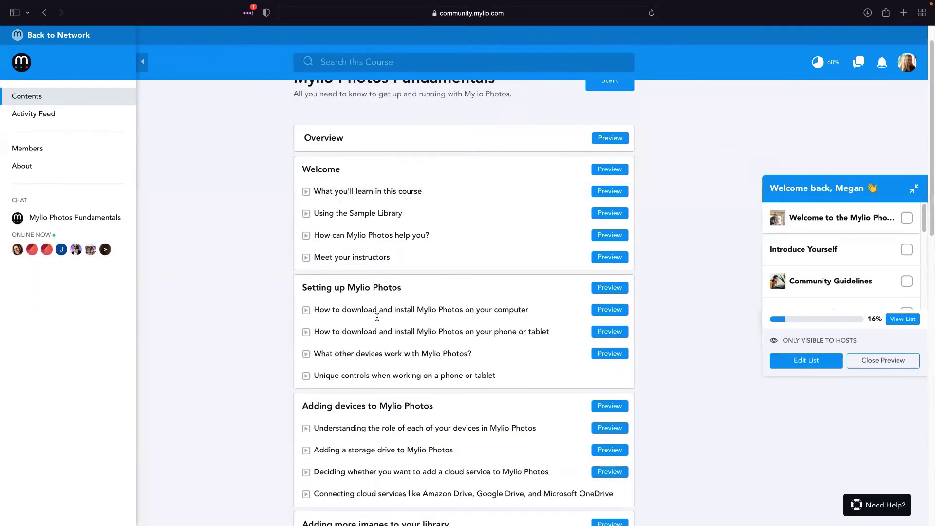
{"action": "scroll", "coordinate": [385, 340], "scroll_direction": "down", "scroll_amount": 3}
{"action": "scroll", "coordinate": [380, 397], "scroll_direction": "down", "scroll_amount": 5}
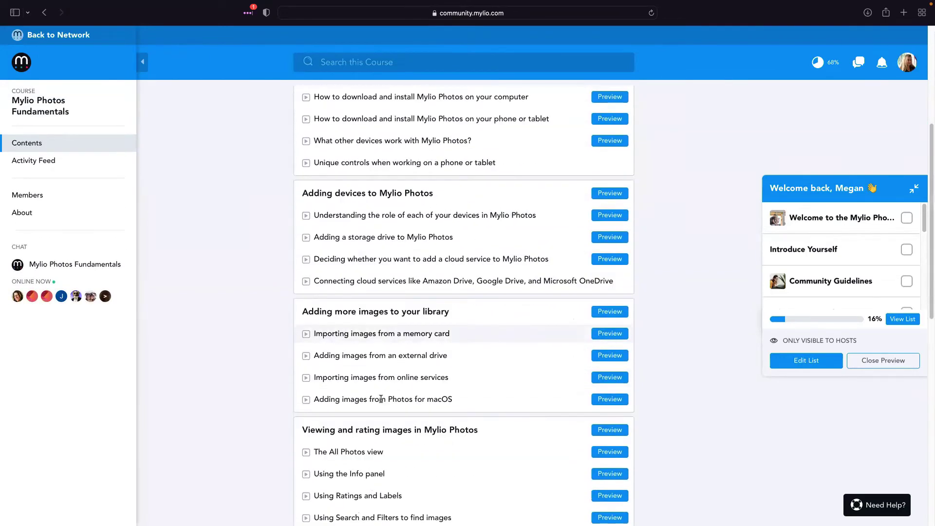
{"action": "scroll", "coordinate": [381, 397], "scroll_direction": "down", "scroll_amount": 4}
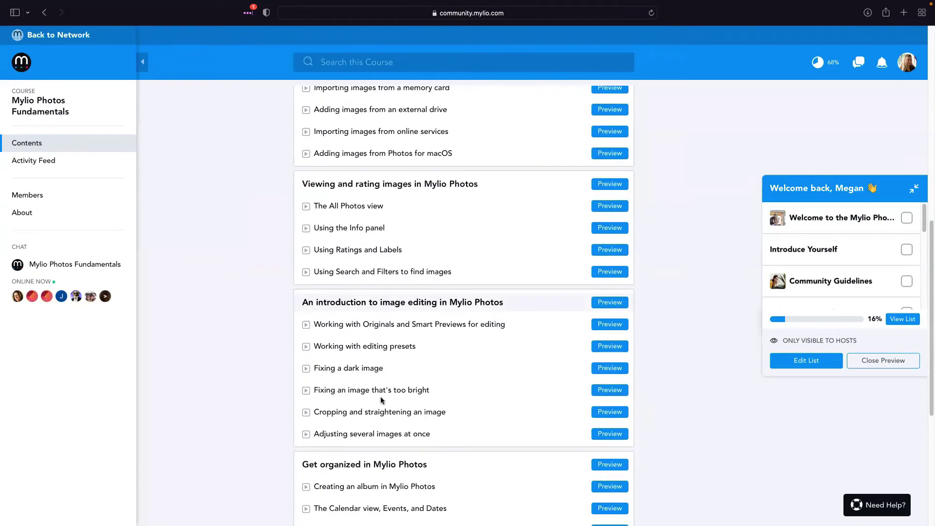
{"action": "scroll", "coordinate": [404, 341], "scroll_direction": "down", "scroll_amount": 3}
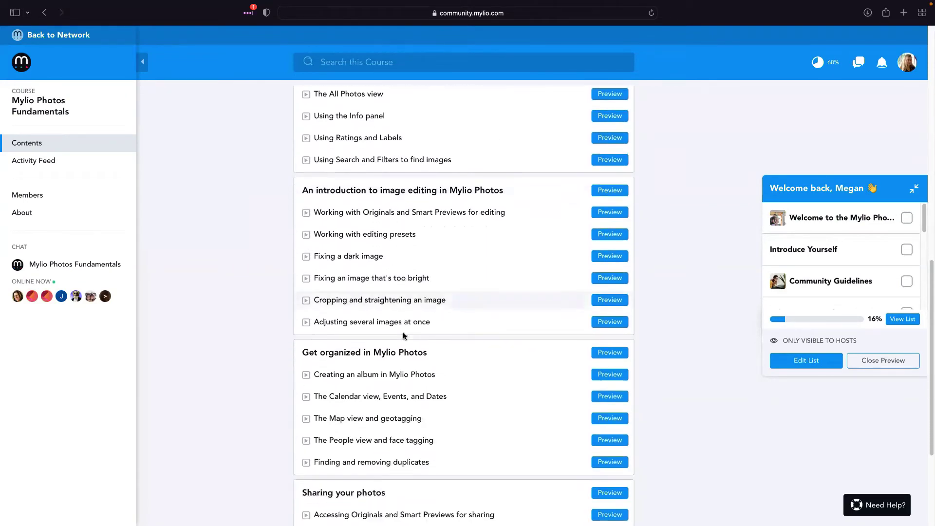
{"action": "scroll", "coordinate": [418, 356], "scroll_direction": "down", "scroll_amount": 1}
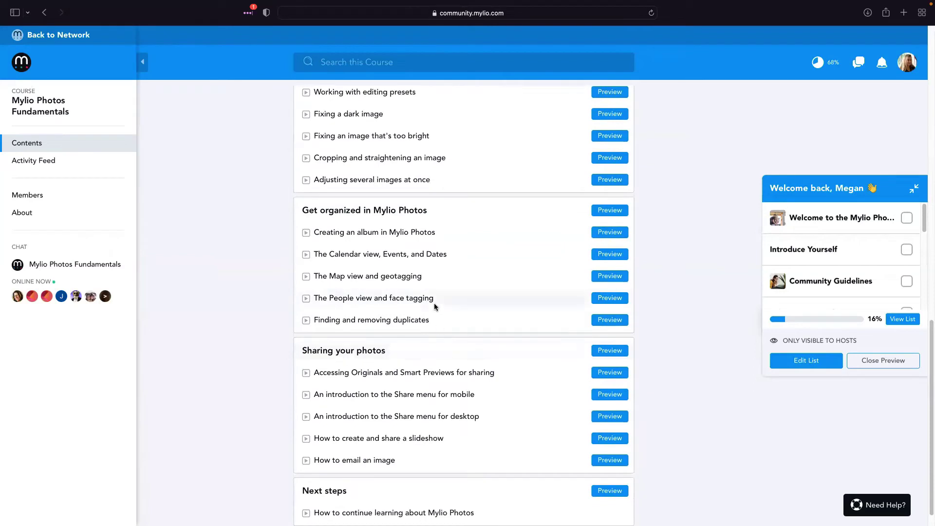
{"action": "scroll", "coordinate": [429, 298], "scroll_direction": "down", "scroll_amount": 1}
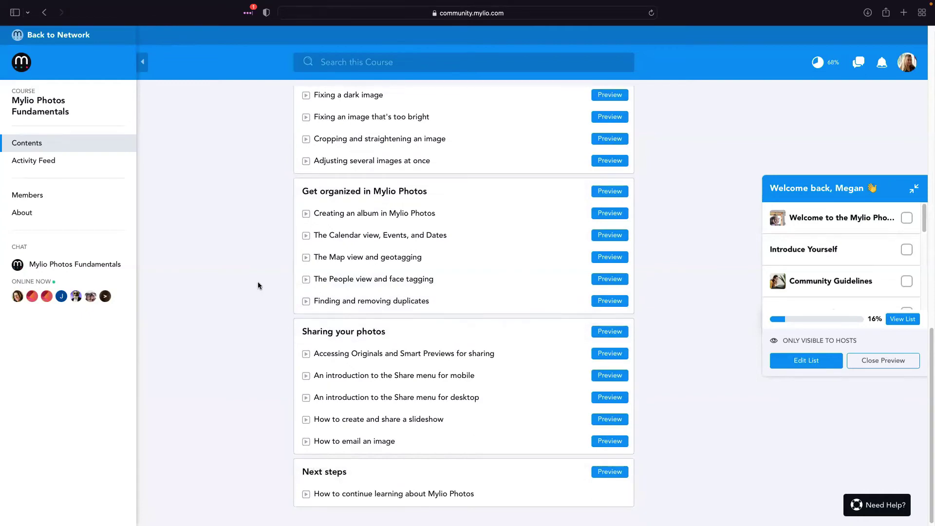
{"action": "scroll", "coordinate": [258, 287], "scroll_direction": "up", "scroll_amount": 15}
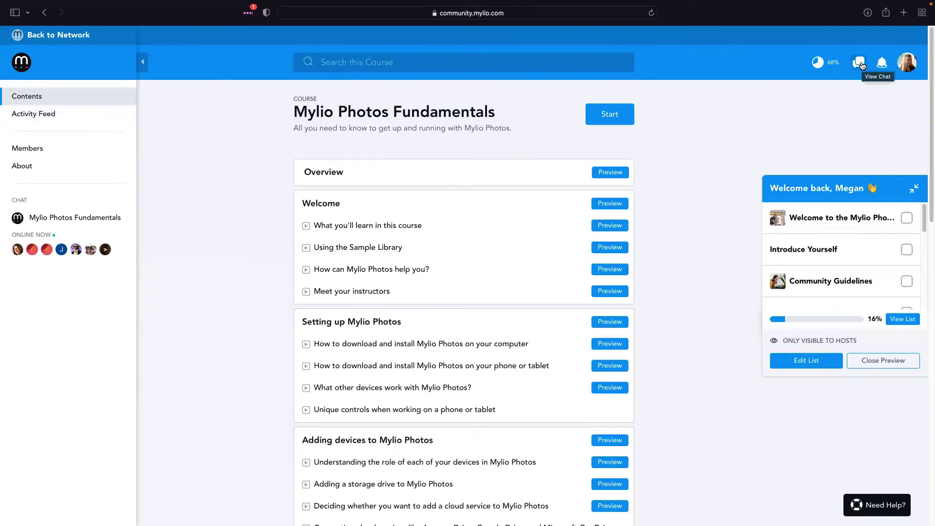
{"action": "left_click", "coordinate": [860, 64]}
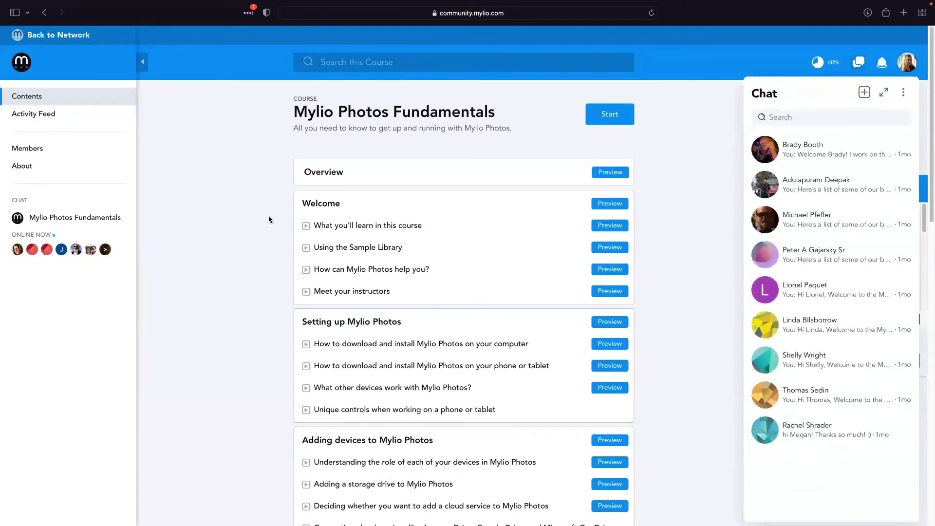
{"action": "left_click", "coordinate": [267, 217]}
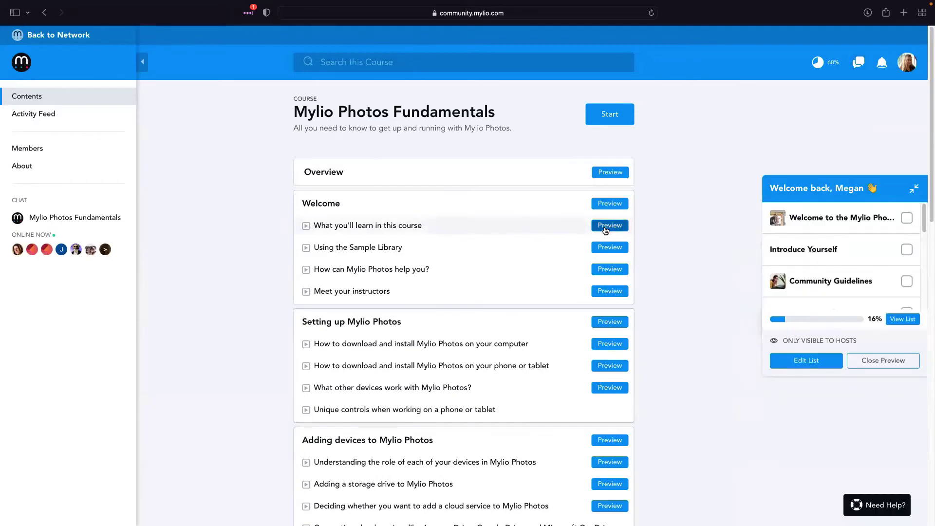
{"action": "left_click", "coordinate": [607, 226]}
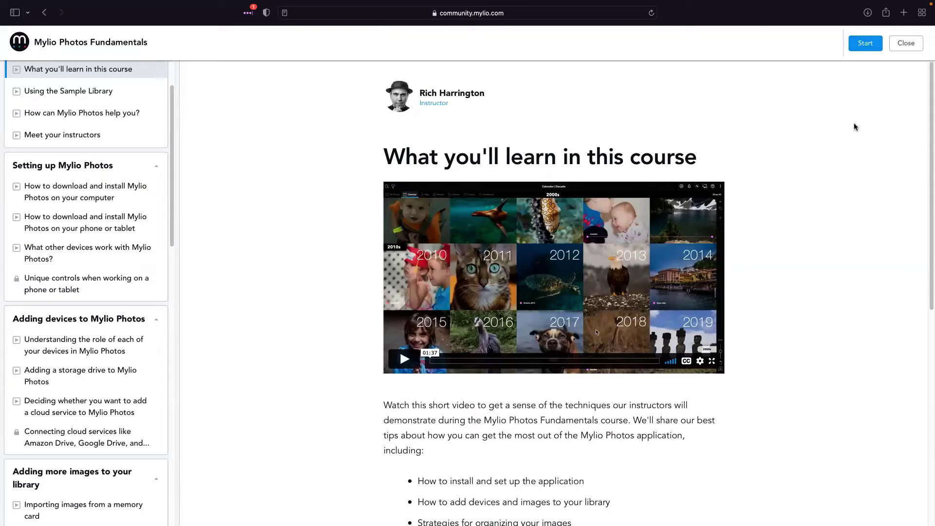
{"action": "scroll", "coordinate": [791, 215], "scroll_direction": "down", "scroll_amount": 8}
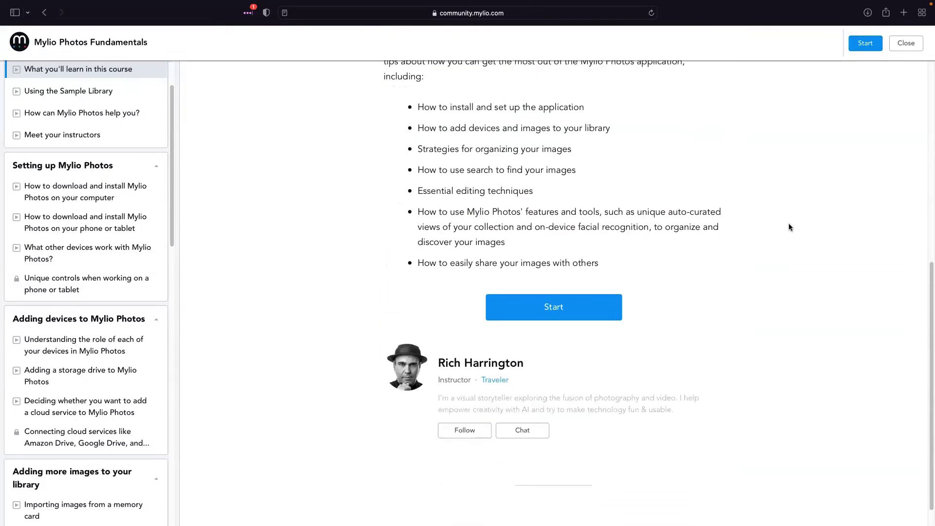
{"action": "scroll", "coordinate": [788, 223], "scroll_direction": "down", "scroll_amount": 1}
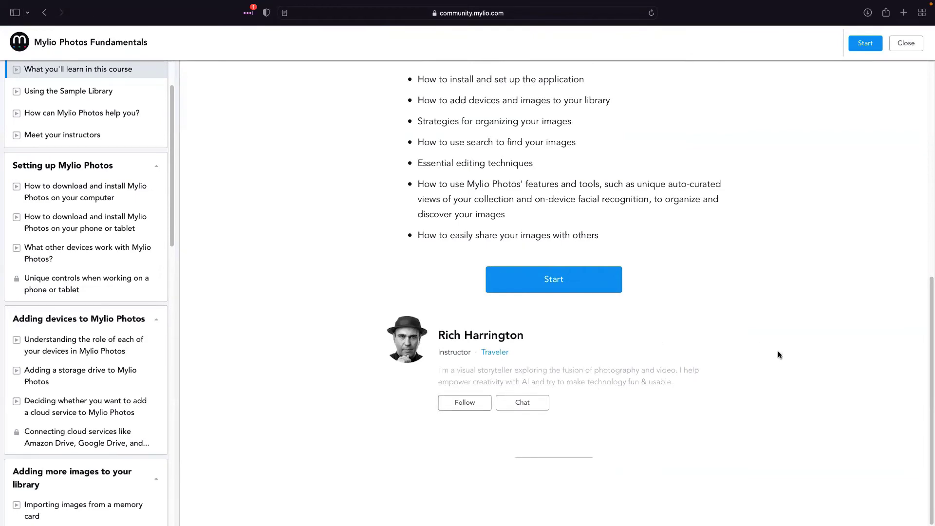
{"action": "scroll", "coordinate": [776, 352], "scroll_direction": "up", "scroll_amount": 3}
{"action": "scroll", "coordinate": [774, 363], "scroll_direction": "up", "scroll_amount": 6}
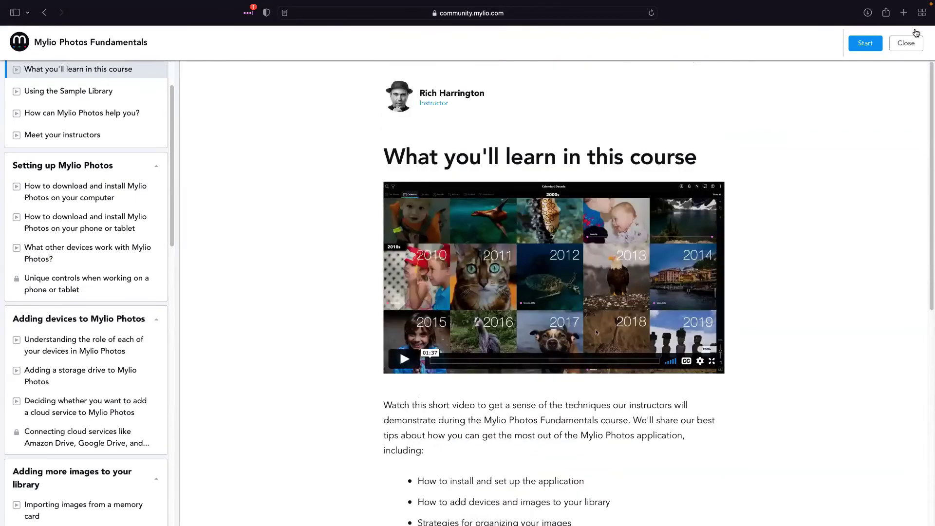
{"action": "left_click", "coordinate": [914, 46]}
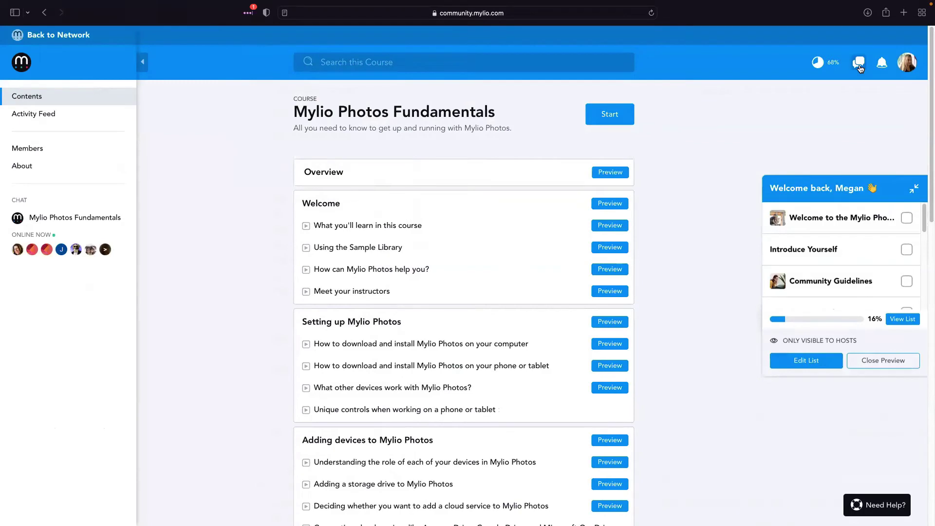
{"action": "left_click", "coordinate": [860, 63]}
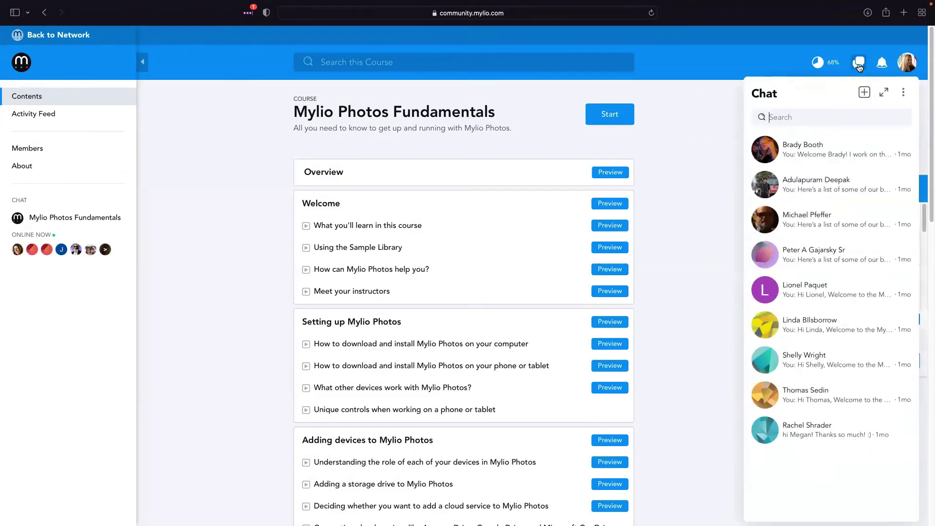
{"action": "left_click", "coordinate": [860, 66]}
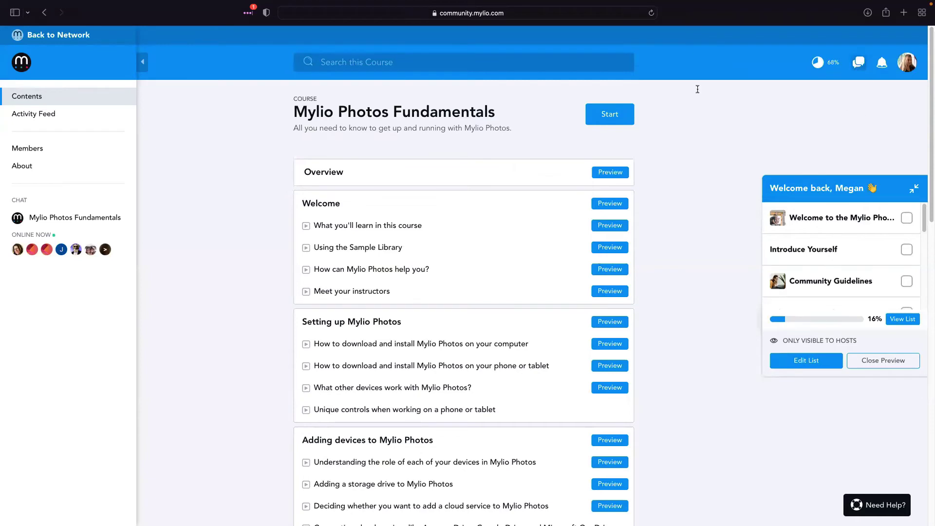
Go from the Activity Feed back to the Mylio Photos Fundamentals contents and start the course
{"action": "left_click", "coordinate": [31, 114]}
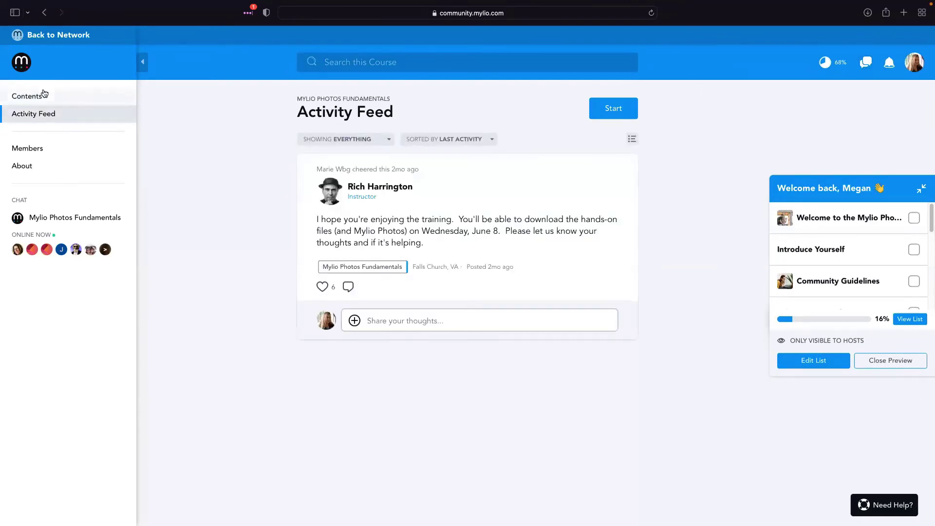
{"action": "left_click", "coordinate": [42, 95]}
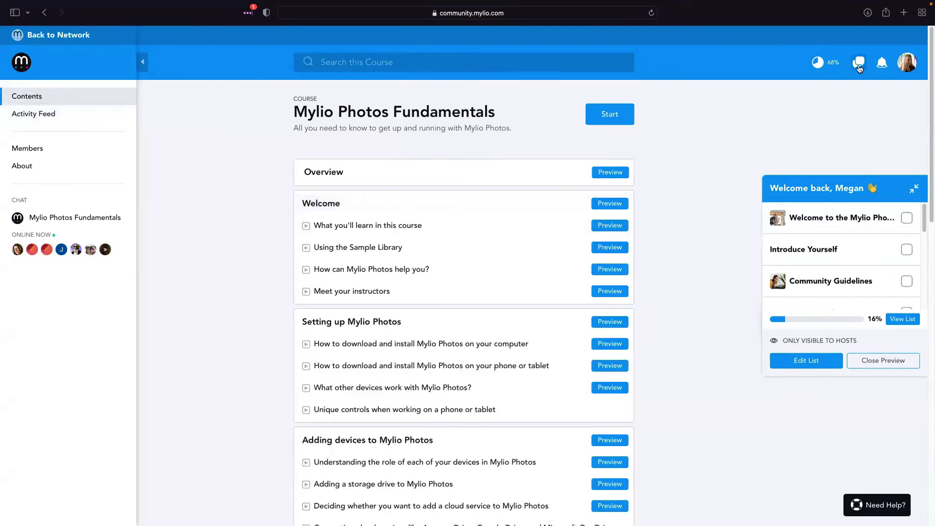
{"action": "left_click", "coordinate": [603, 120]}
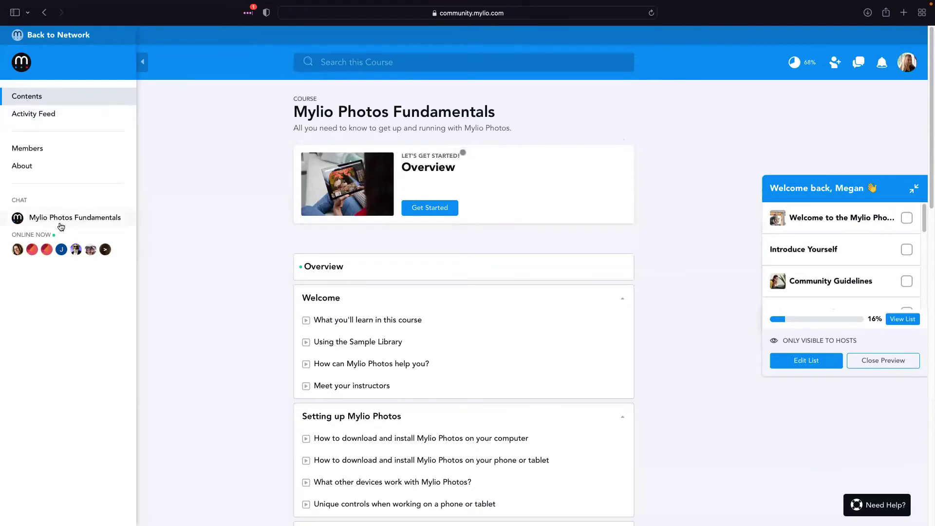
{"action": "left_click", "coordinate": [62, 223]}
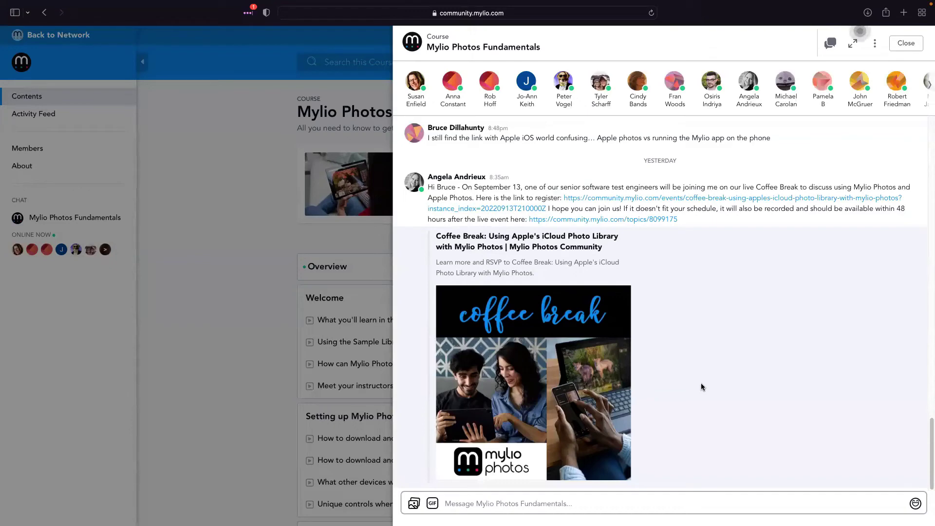
{"action": "scroll", "coordinate": [679, 371], "scroll_direction": "up", "scroll_amount": 4}
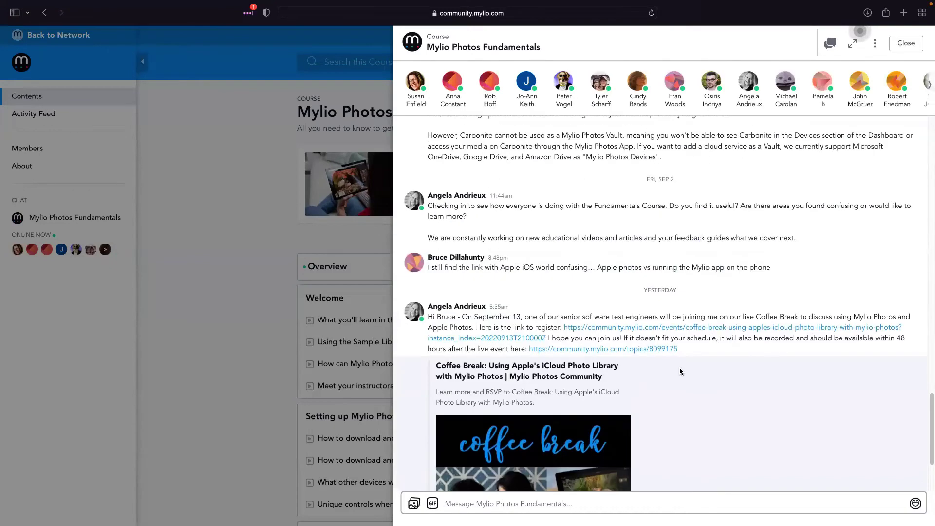
{"action": "scroll", "coordinate": [727, 391], "scroll_direction": "up", "scroll_amount": 3}
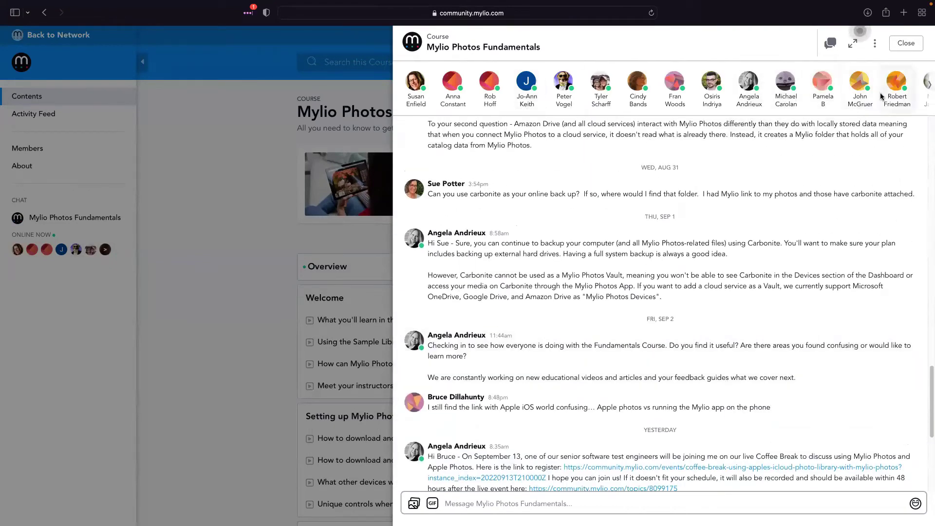
{"action": "scroll", "coordinate": [497, 275], "scroll_direction": "down", "scroll_amount": 5}
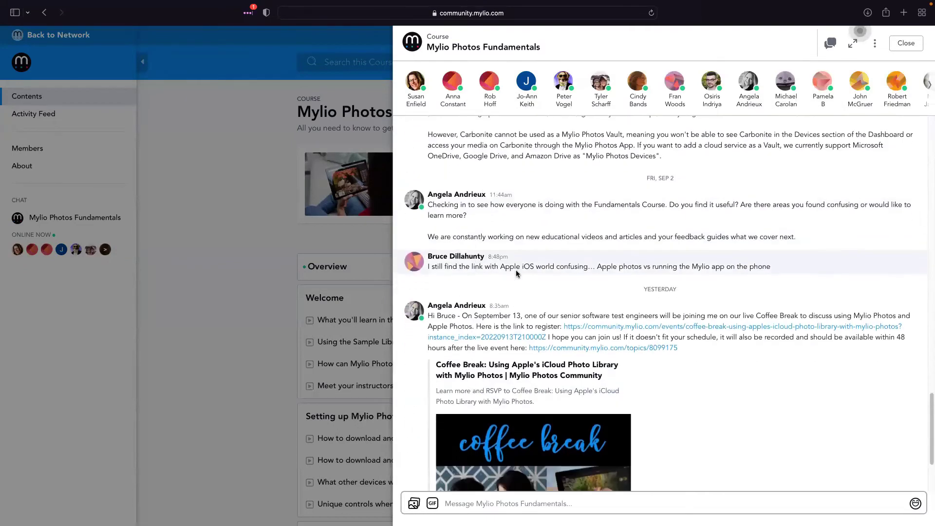
{"action": "scroll", "coordinate": [516, 274], "scroll_direction": "down", "scroll_amount": 3}
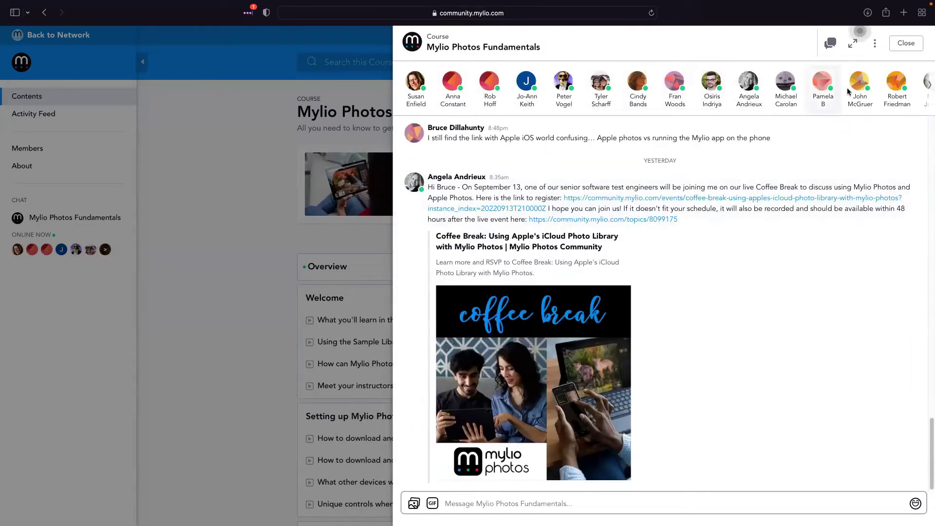
{"action": "left_click", "coordinate": [921, 87]}
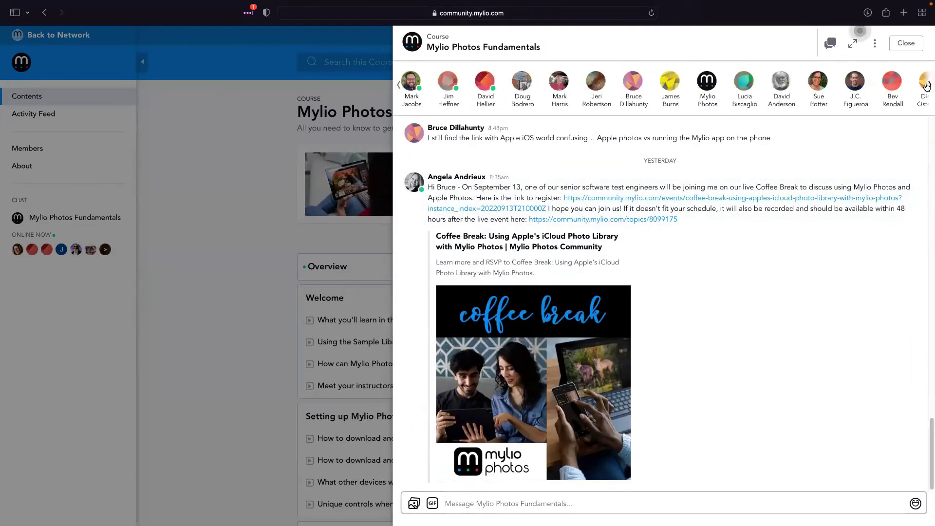
{"action": "left_click", "coordinate": [921, 87]}
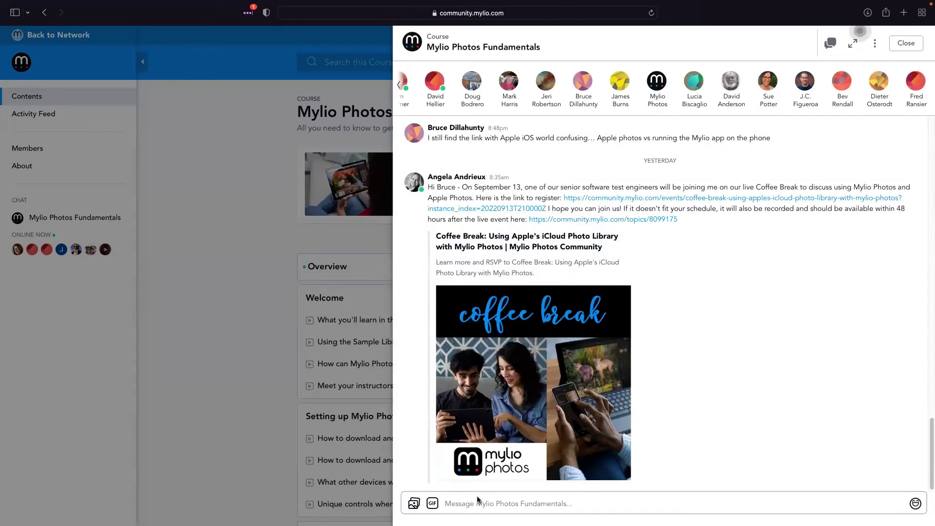
{"action": "left_click", "coordinate": [230, 258]}
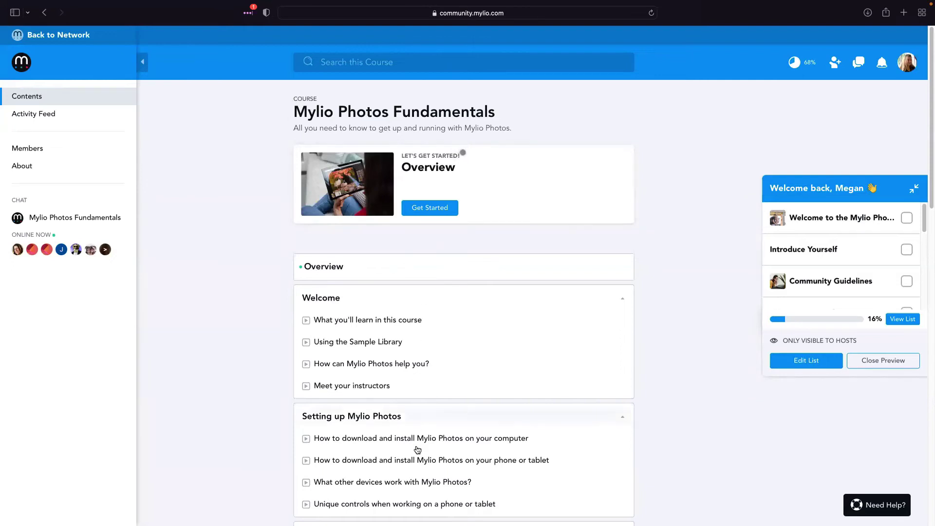
{"action": "scroll", "coordinate": [417, 438], "scroll_direction": "down", "scroll_amount": 1}
{"action": "scroll", "coordinate": [418, 453], "scroll_direction": "down", "scroll_amount": 1}
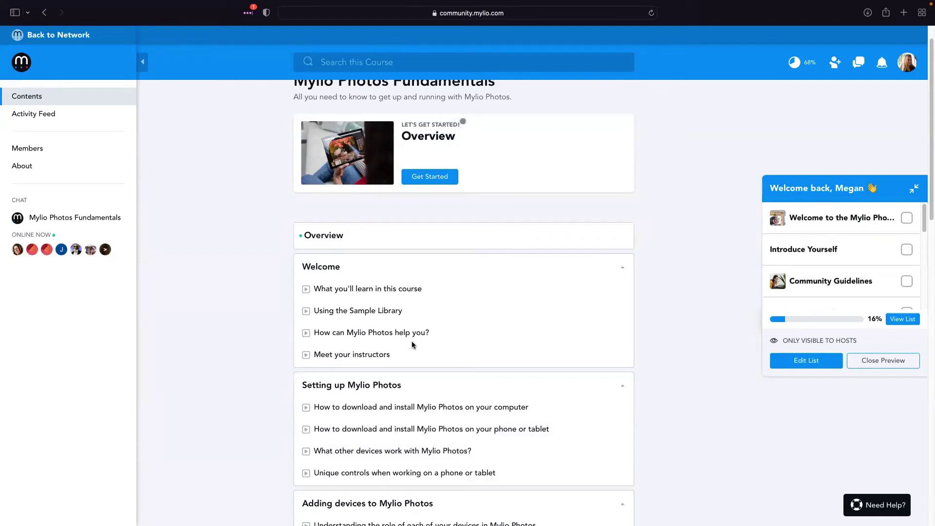
{"action": "scroll", "coordinate": [412, 344], "scroll_direction": "up", "scroll_amount": 1}
{"action": "right_click", "coordinate": [412, 344]}
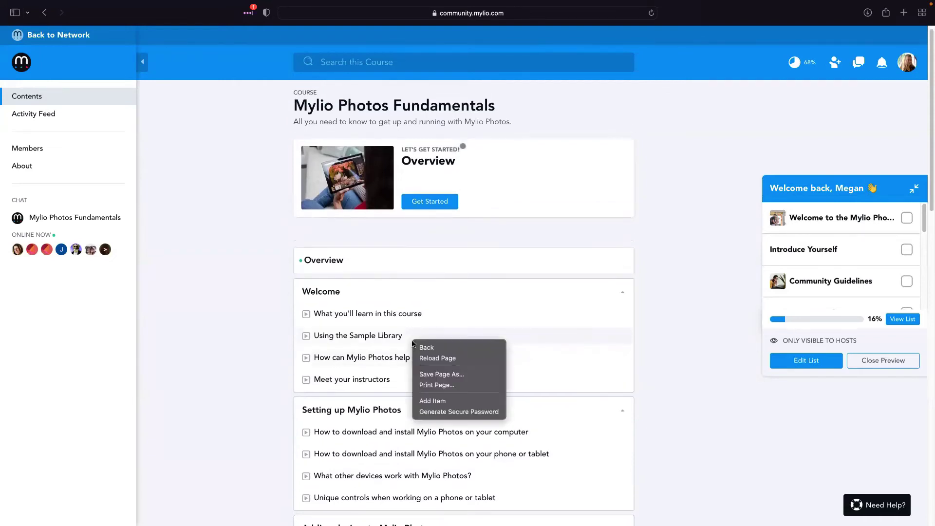
{"action": "left_click", "coordinate": [668, 215]}
{"action": "scroll", "coordinate": [608, 225], "scroll_direction": "up", "scroll_amount": 1}
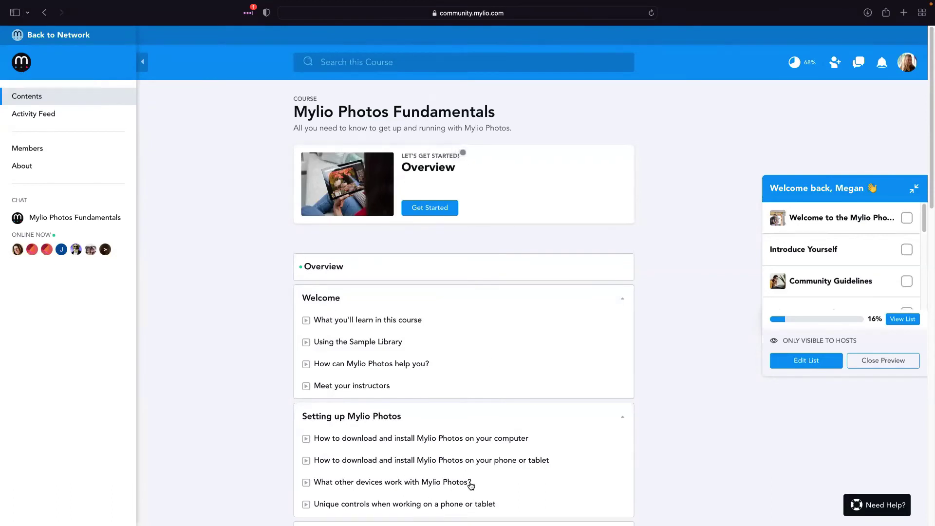
Leave the course for the main community and open its upcoming Events listing
{"action": "left_click", "coordinate": [42, 35]}
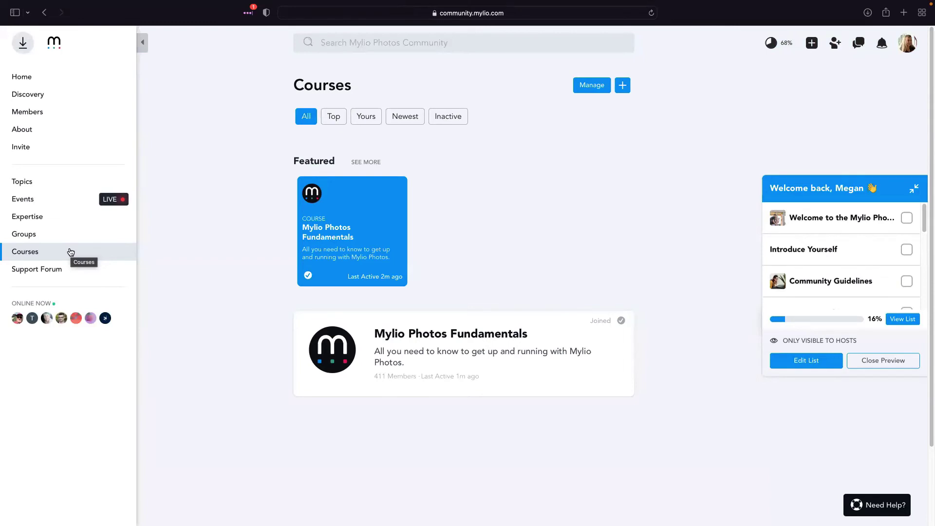
{"action": "left_click", "coordinate": [36, 199]}
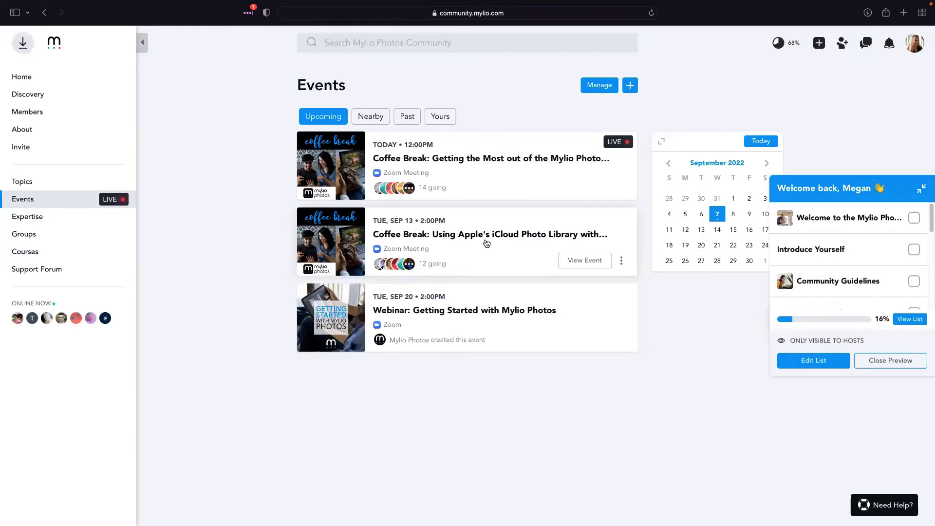
Review the September 13 Coffee Break details (2:00–3:00pm PDT, 13 going), then close them
{"action": "left_click", "coordinate": [593, 266]}
{"action": "scroll", "coordinate": [592, 265], "scroll_direction": "down", "scroll_amount": 3}
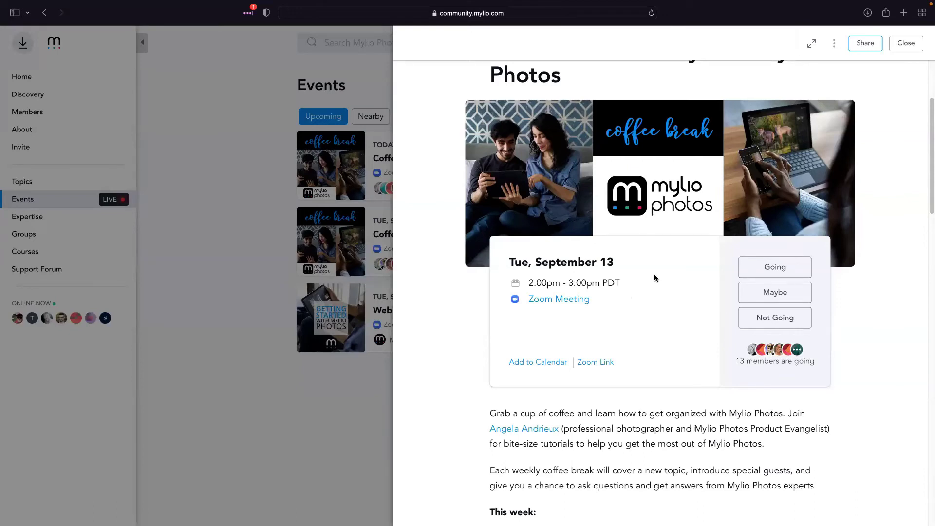
{"action": "scroll", "coordinate": [655, 277], "scroll_direction": "down", "scroll_amount": 1}
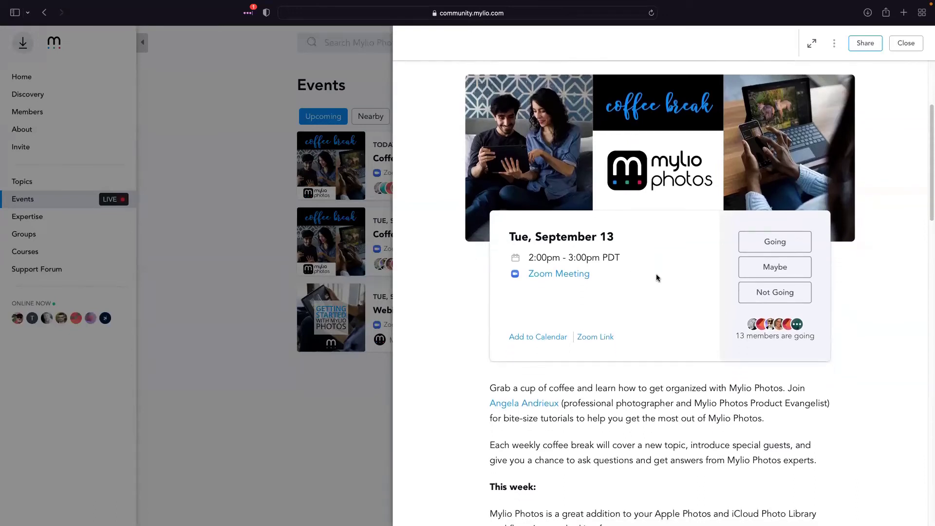
{"action": "scroll", "coordinate": [657, 275], "scroll_direction": "down", "scroll_amount": 1}
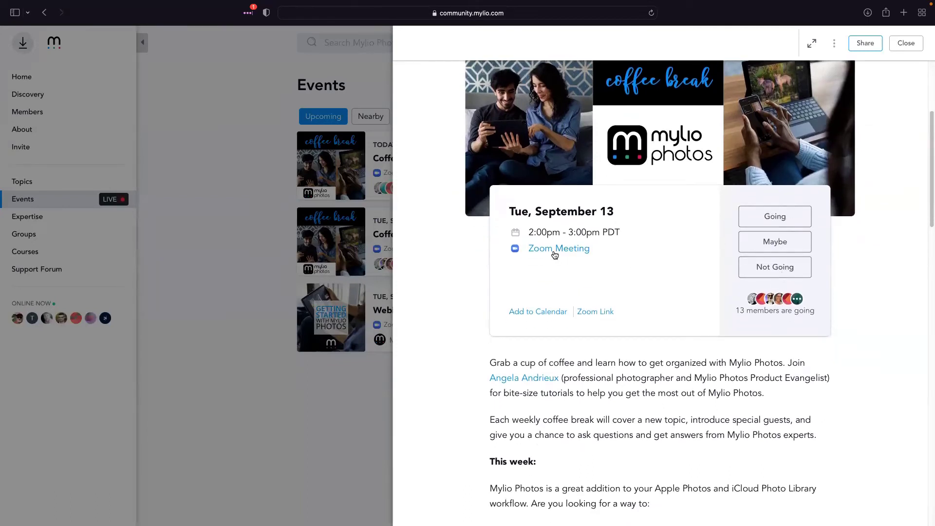
{"action": "left_click", "coordinate": [292, 419]}
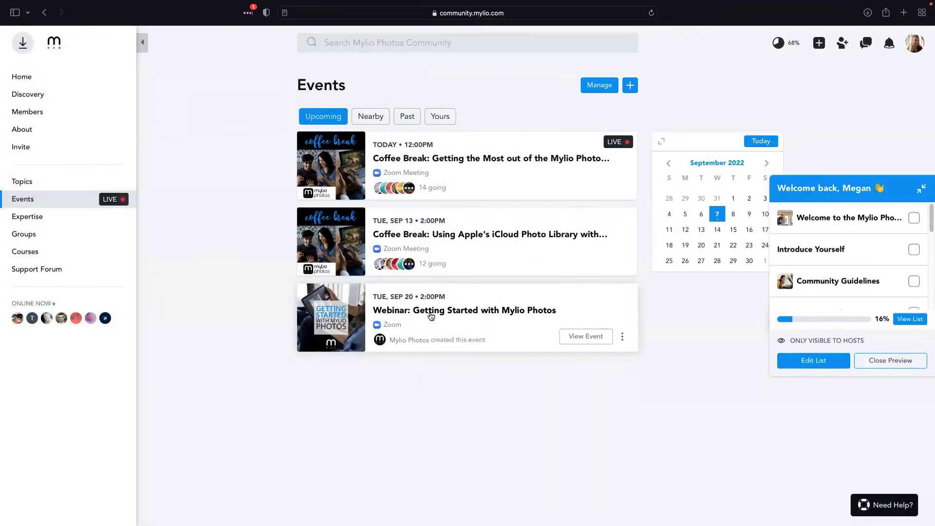
Open the September 20 Getting Started webinar details and follow its Zoom registration link
{"action": "left_click", "coordinate": [431, 316]}
{"action": "scroll", "coordinate": [571, 338], "scroll_direction": "down", "scroll_amount": 5}
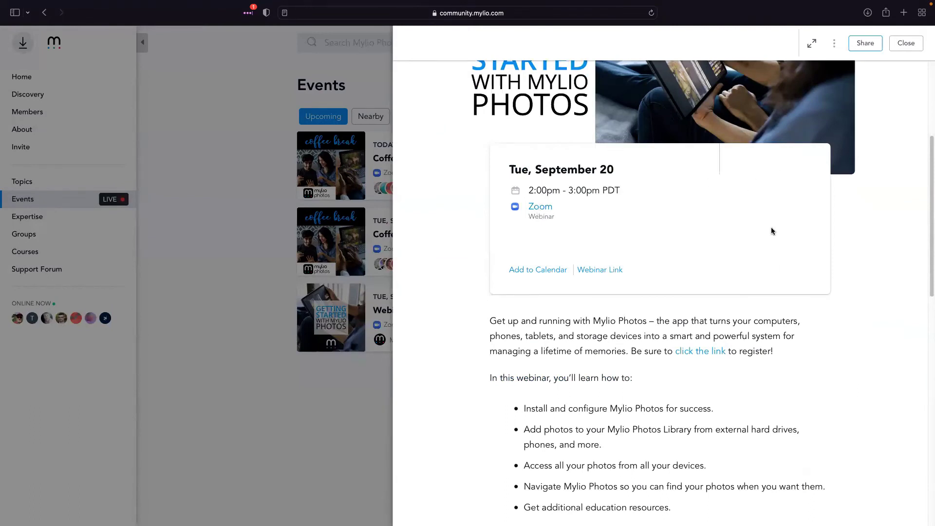
{"action": "left_click", "coordinate": [542, 211]}
{"action": "left_click", "coordinate": [701, 352]}
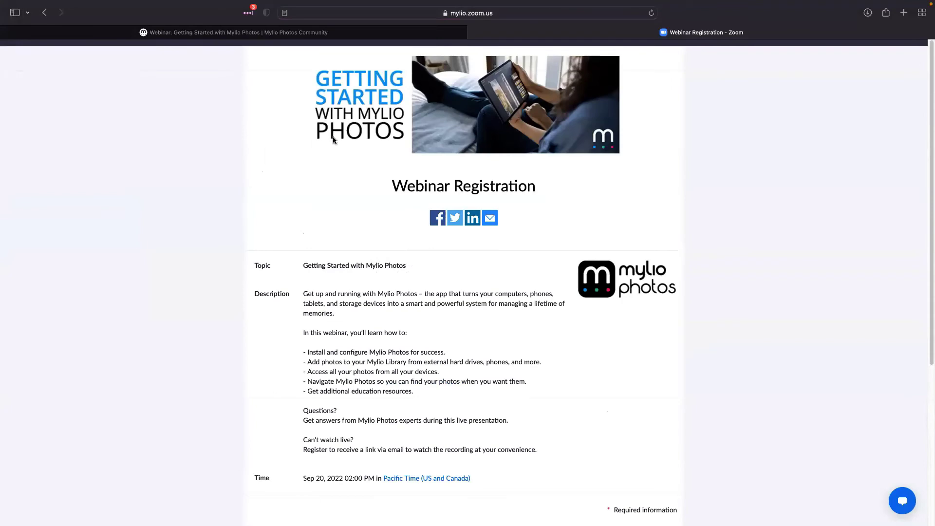
Look over the Zoom webinar registration form, then switch back to the community tab
{"action": "scroll", "coordinate": [463, 355], "scroll_direction": "down", "scroll_amount": 5}
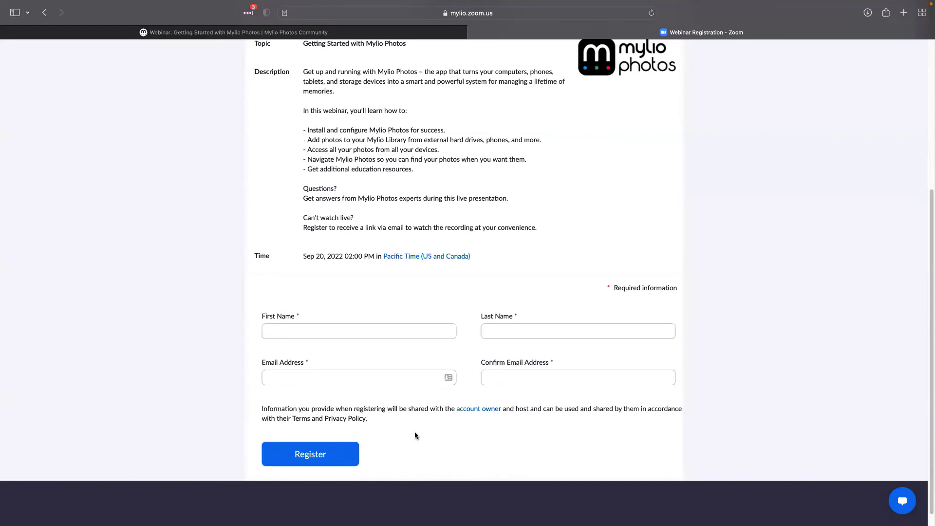
{"action": "scroll", "coordinate": [415, 434], "scroll_direction": "up", "scroll_amount": 5}
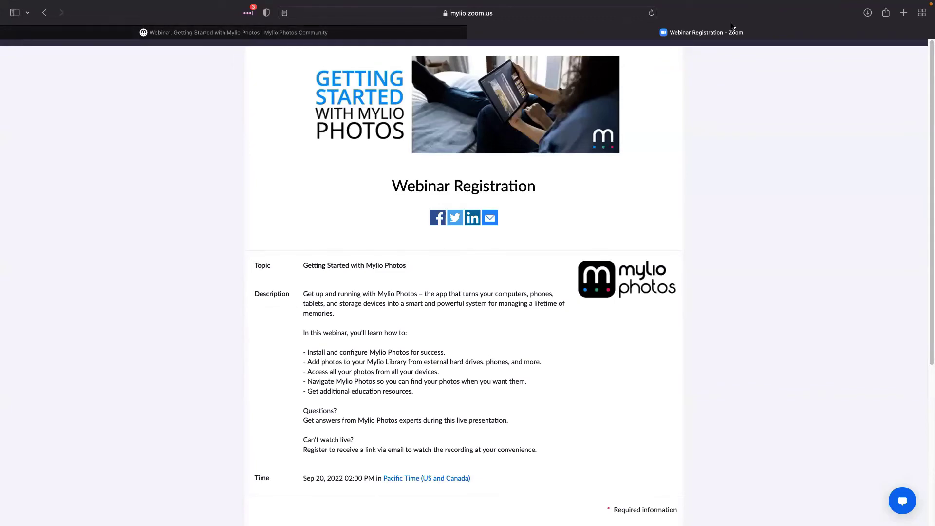
{"action": "left_click", "coordinate": [230, 32]}
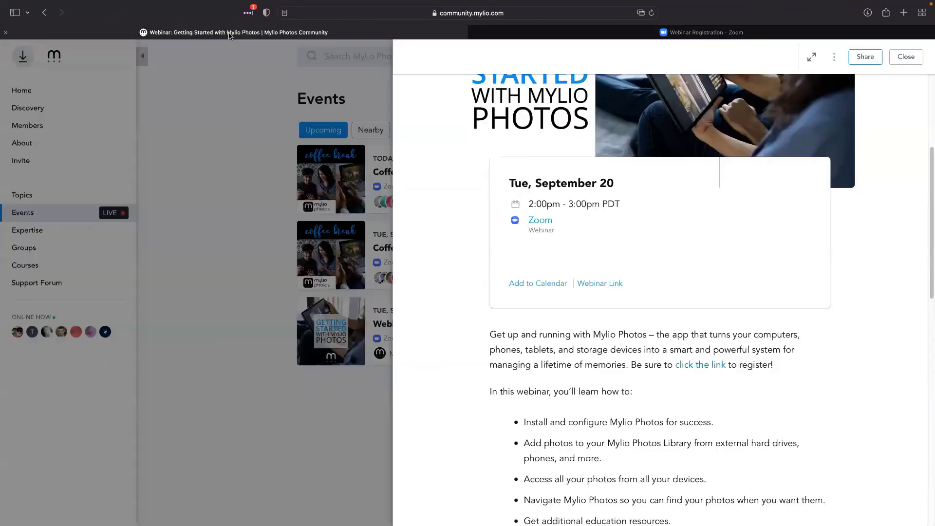
Reopen the Getting Started webinar details, look them over, and close them again
{"action": "left_click", "coordinate": [346, 408]}
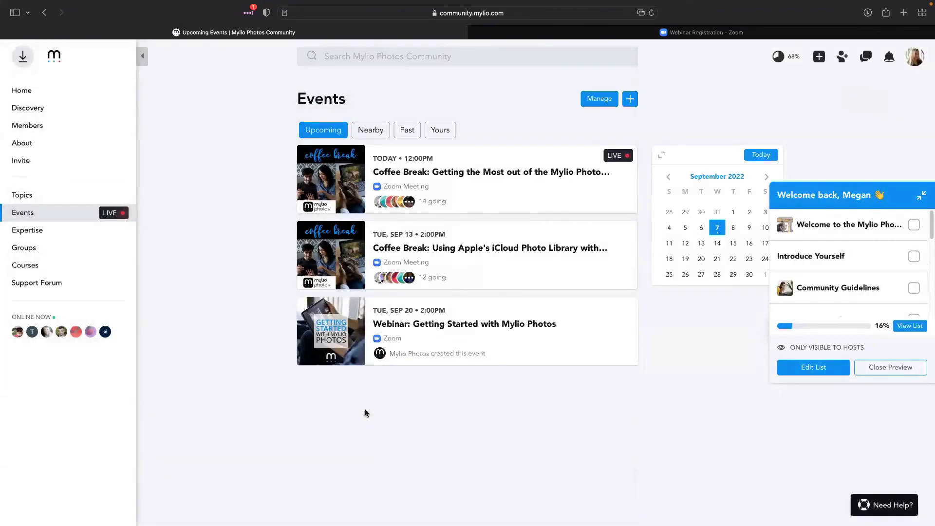
{"action": "left_click", "coordinate": [469, 327]}
{"action": "scroll", "coordinate": [580, 377], "scroll_direction": "down", "scroll_amount": 10}
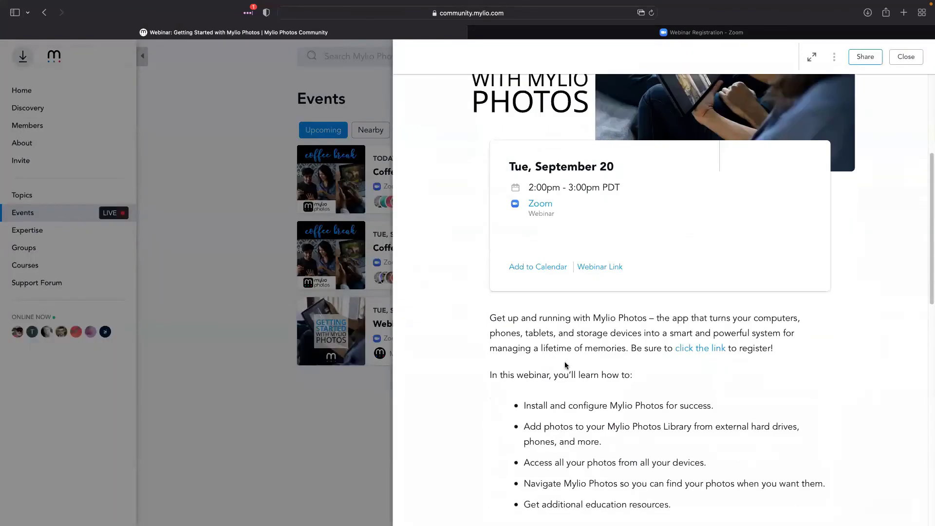
{"action": "scroll", "coordinate": [617, 368], "scroll_direction": "up", "scroll_amount": 7}
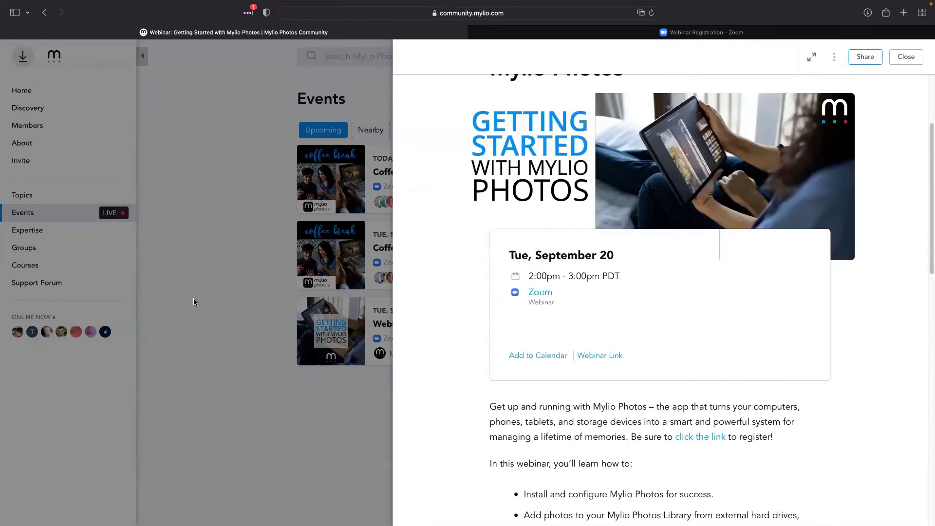
{"action": "left_click", "coordinate": [274, 287]}
Follow the Topics link under 'Can't attend LIVE?' in the iCloud Coffee Break event
{"action": "left_click", "coordinate": [440, 263]}
{"action": "scroll", "coordinate": [589, 306], "scroll_direction": "down", "scroll_amount": 8}
{"action": "scroll", "coordinate": [590, 306], "scroll_direction": "down", "scroll_amount": 5}
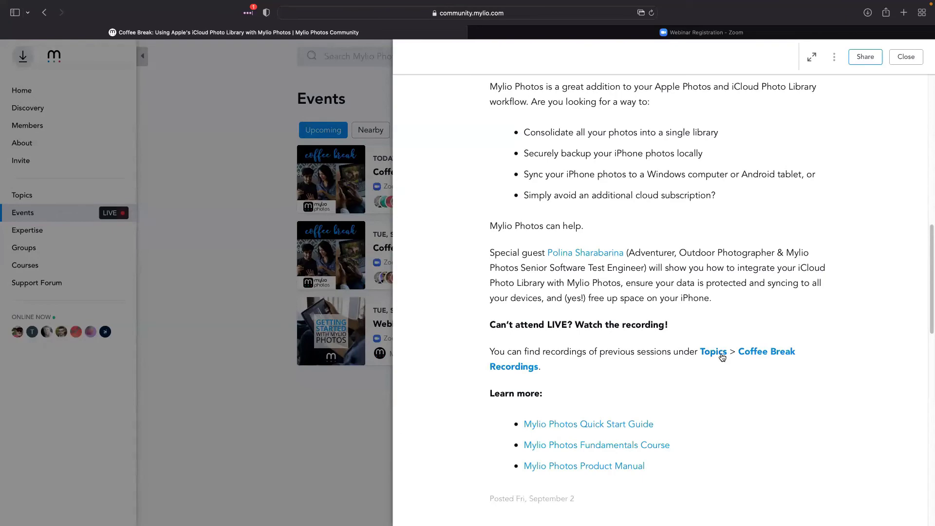
{"action": "left_click", "coordinate": [714, 352]}
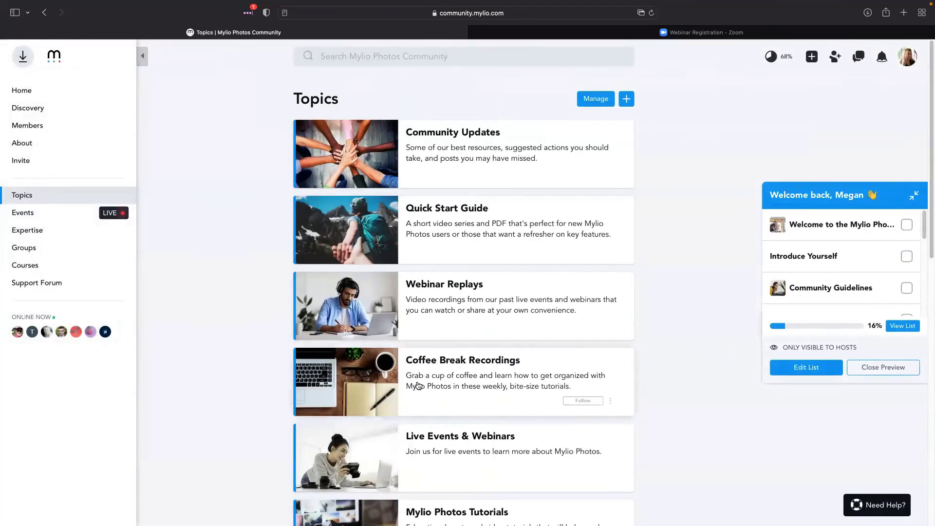
Open the Webinar Replays card and scroll through its recorded webinars
{"action": "left_click", "coordinate": [438, 291]}
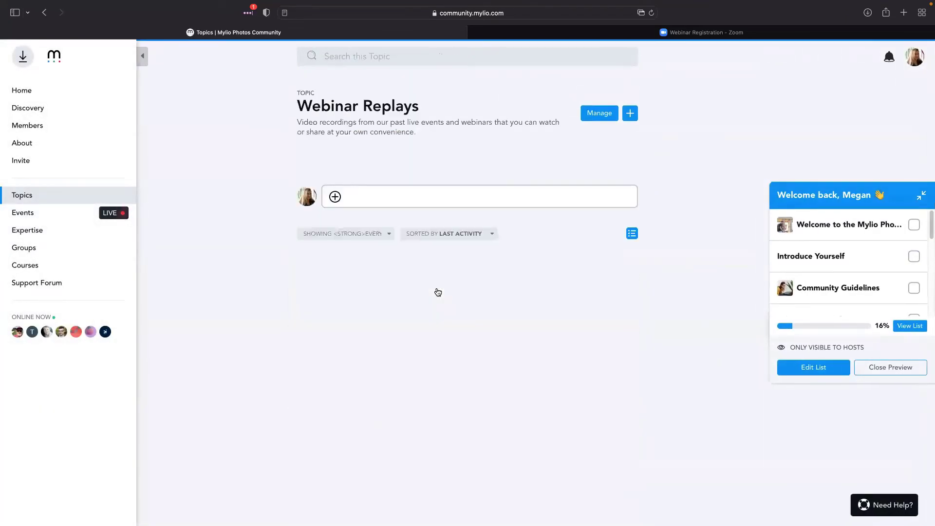
{"action": "scroll", "coordinate": [438, 291], "scroll_direction": "down", "scroll_amount": 3}
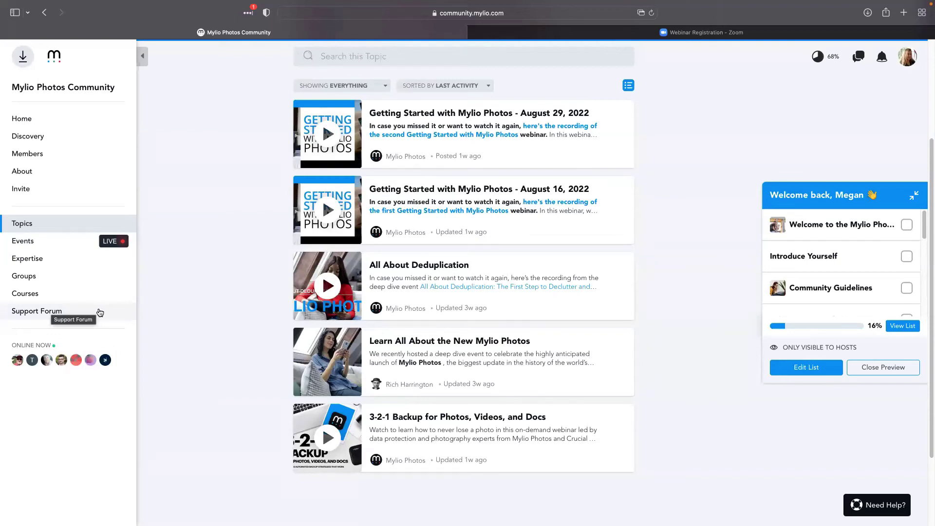
Open the Mylio Support Forum from the community sidebar and view all open tabs together
{"action": "left_click", "coordinate": [57, 313]}
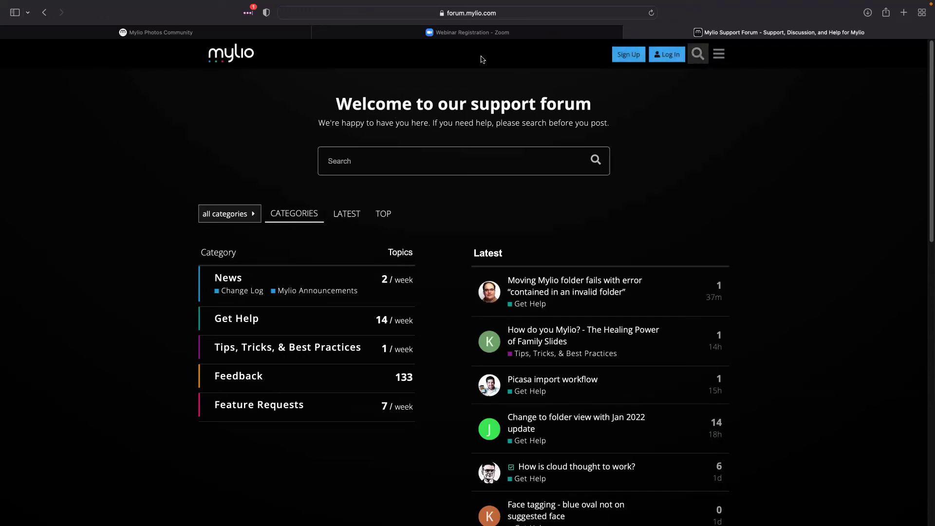
{"action": "left_click", "coordinate": [922, 13]}
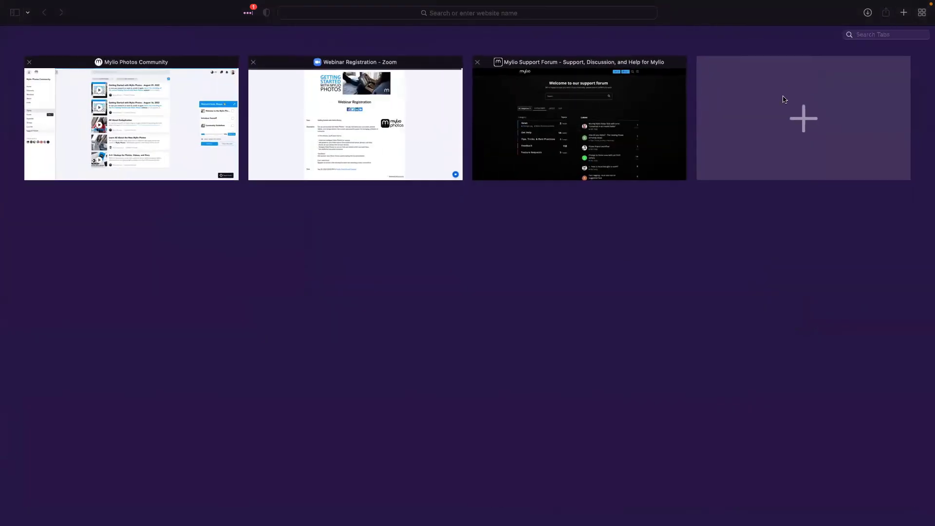
In a new tab, search Google for 'mylio.com'
{"action": "left_click", "coordinate": [791, 121]}
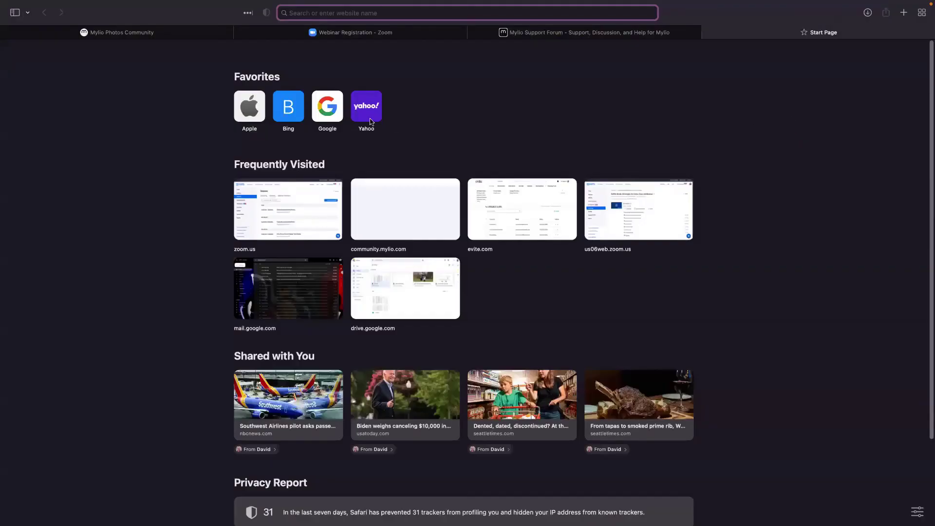
{"action": "left_click", "coordinate": [327, 108]}
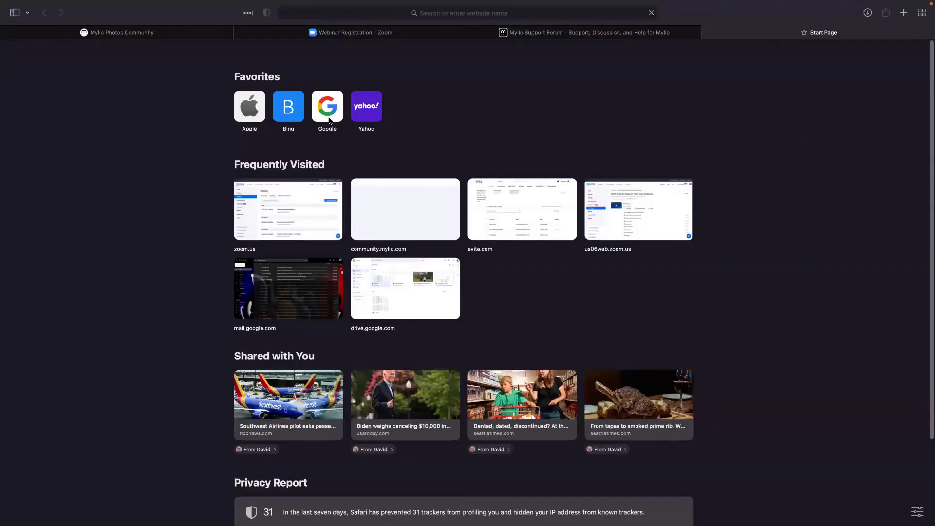
{"action": "left_click", "coordinate": [399, 225]}
{"action": "type", "text": "mylio.c"}
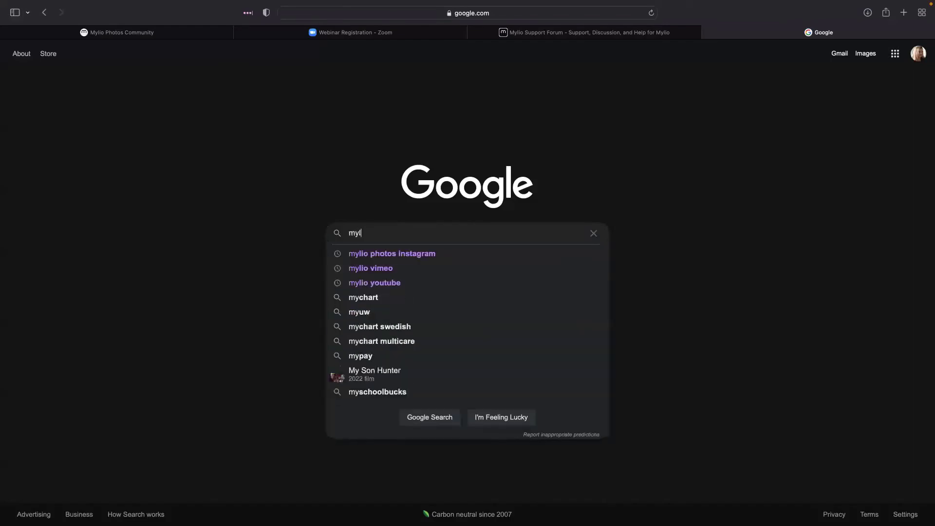
{"action": "key", "text": "BackSpace"}
{"action": "type", "text": "xc"}
{"action": "key", "text": "BackSpace"}
{"action": "key", "text": "BackSpace"}
{"action": "type", "text": "com"}
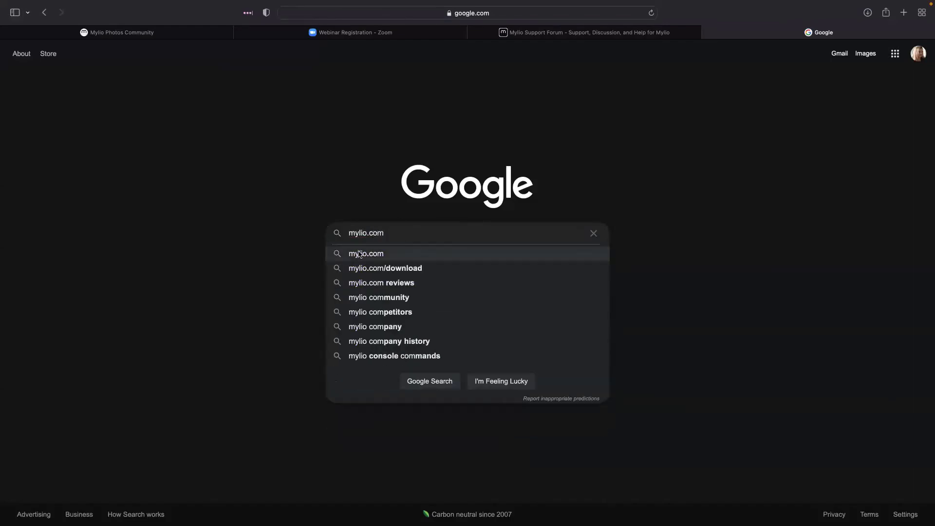
{"action": "left_click", "coordinate": [359, 253]}
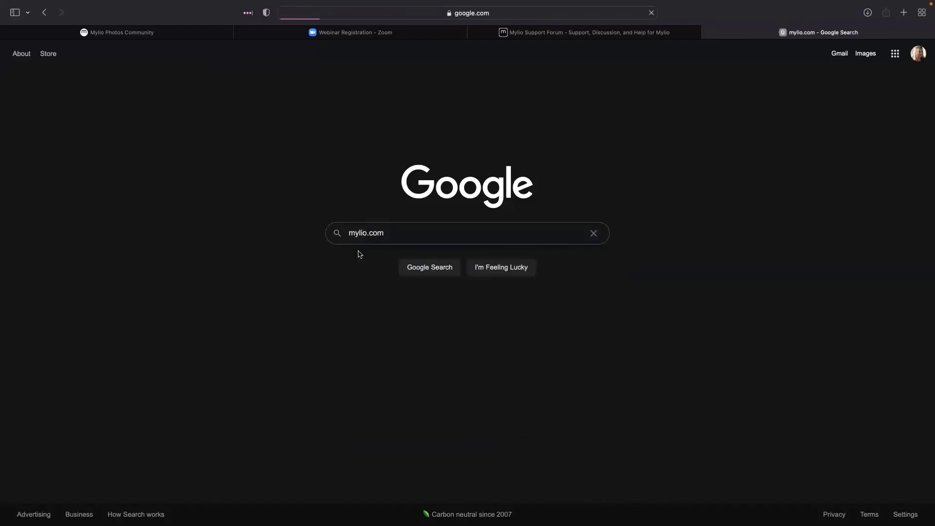
Open the Mylio website from the results, accept the cookie notice, and browse the homepage
{"action": "left_click", "coordinate": [178, 146]}
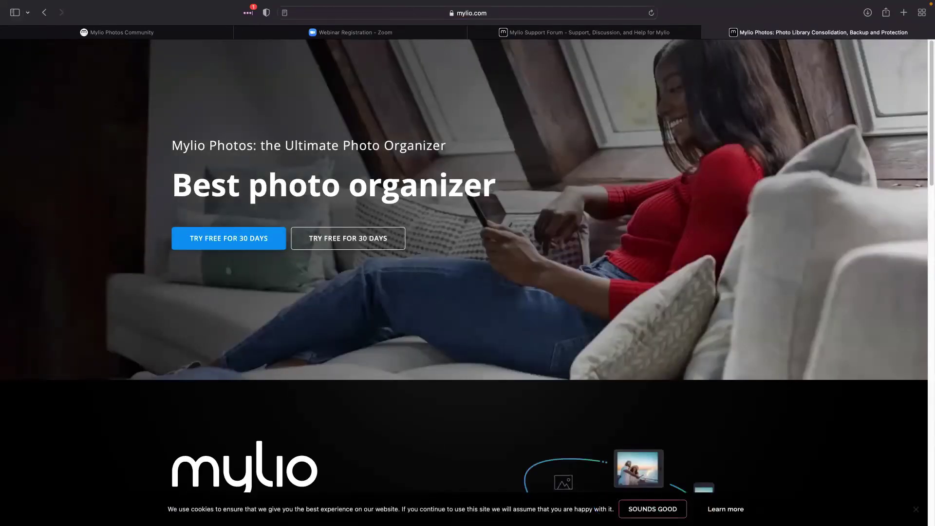
{"action": "left_click", "coordinate": [641, 510]}
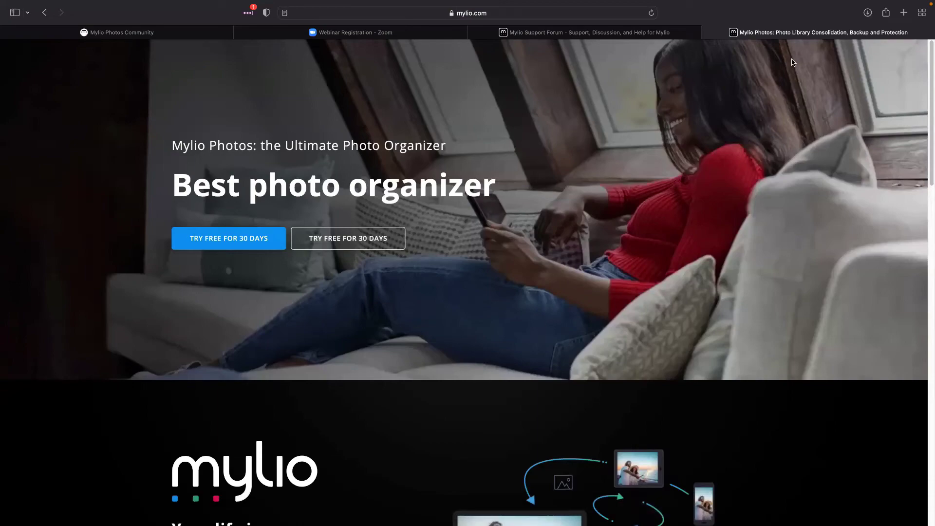
{"action": "scroll", "coordinate": [762, 229], "scroll_direction": "down", "scroll_amount": 20}
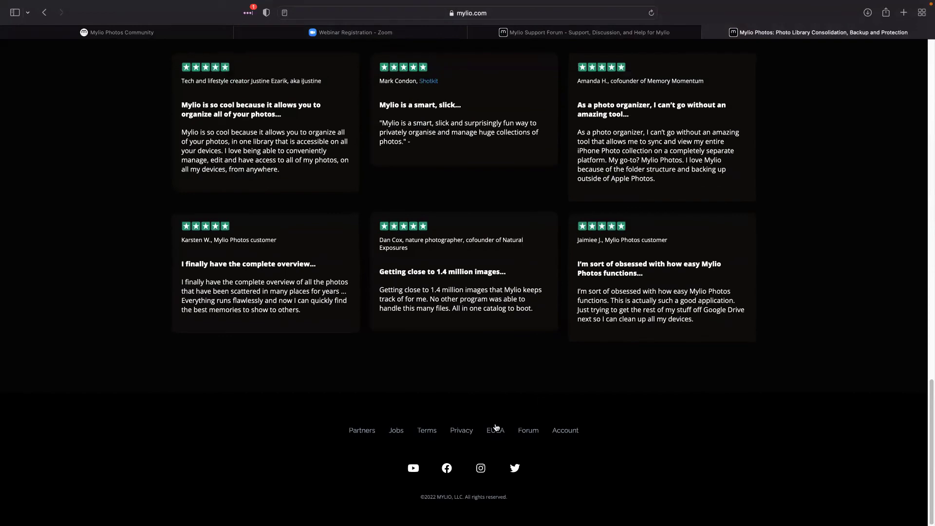
{"action": "scroll", "coordinate": [626, 423], "scroll_direction": "up", "scroll_amount": 7}
{"action": "scroll", "coordinate": [627, 424], "scroll_direction": "up", "scroll_amount": 12}
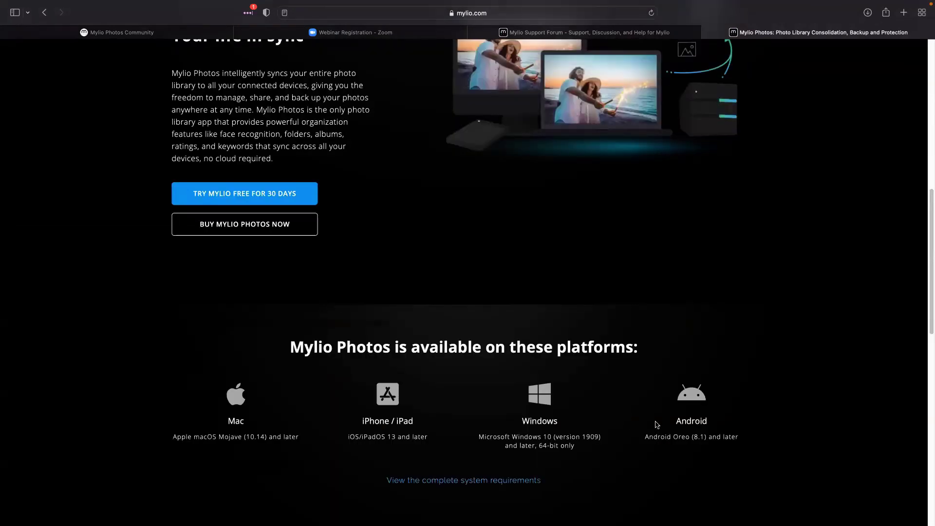
{"action": "scroll", "coordinate": [737, 405], "scroll_direction": "up", "scroll_amount": 5}
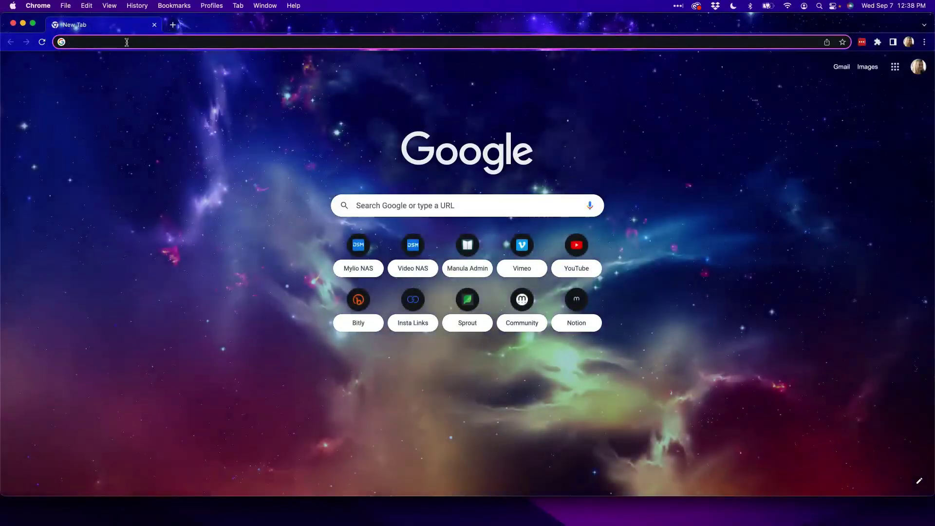
Load the Mylio website and go to its Support site
{"action": "type", "text": "mylio"}
{"action": "key", "text": "Return"}
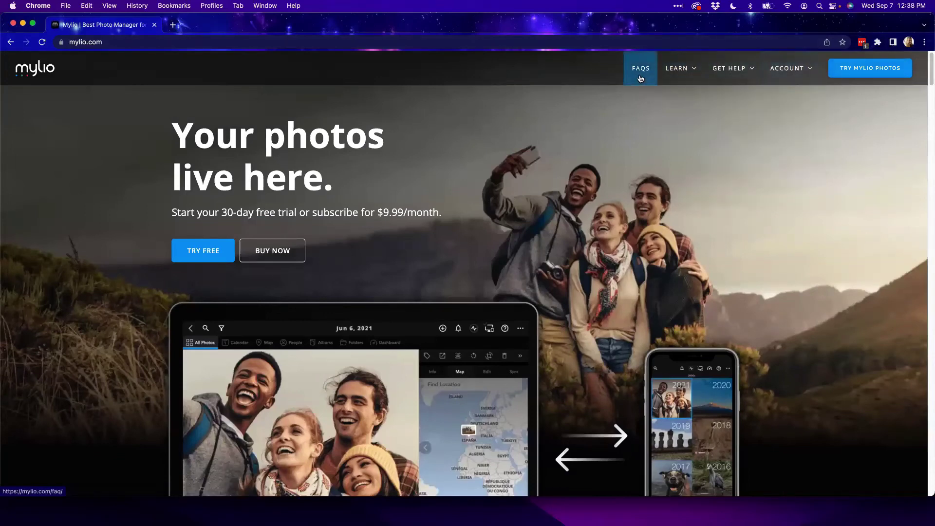
{"action": "mouse_move", "coordinate": [731, 71]}
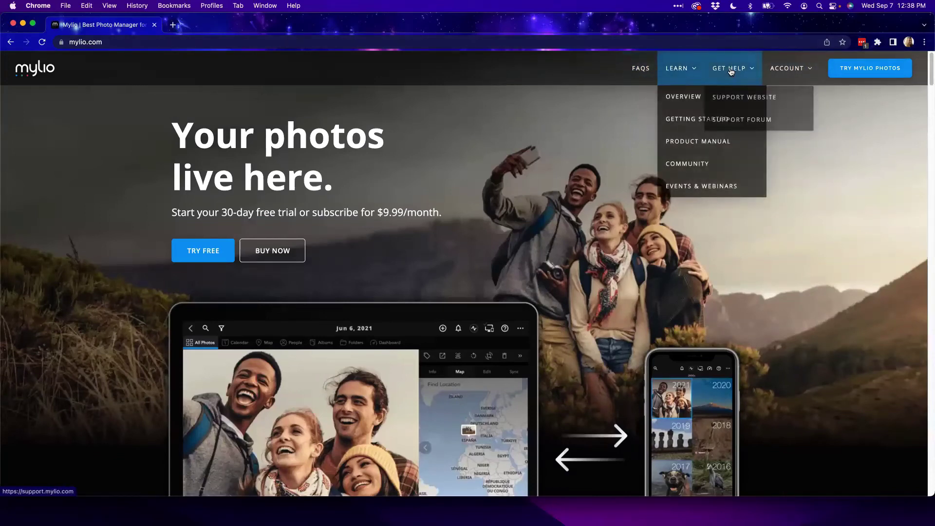
{"action": "left_click", "coordinate": [745, 102]}
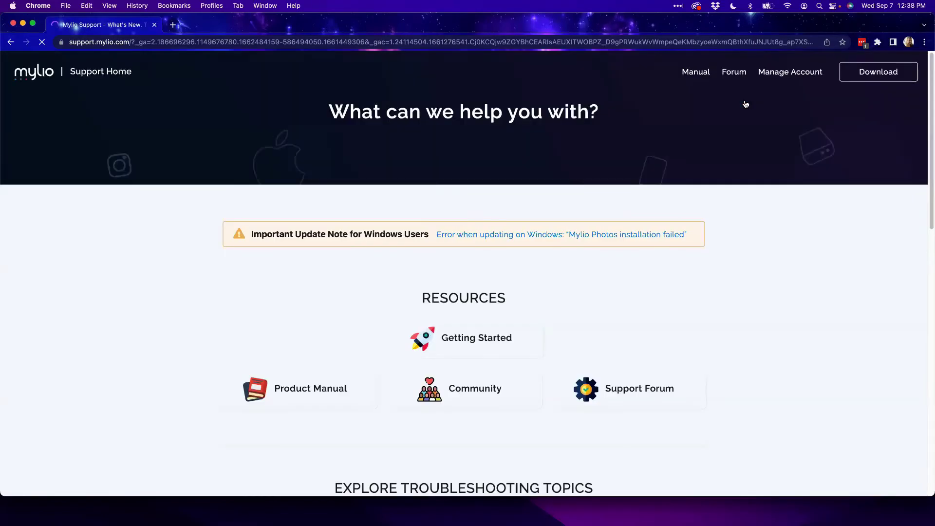
Reveal the Open a Support Ticket form, then return to the top of the support page
{"action": "scroll", "coordinate": [618, 152], "scroll_direction": "down", "scroll_amount": 12}
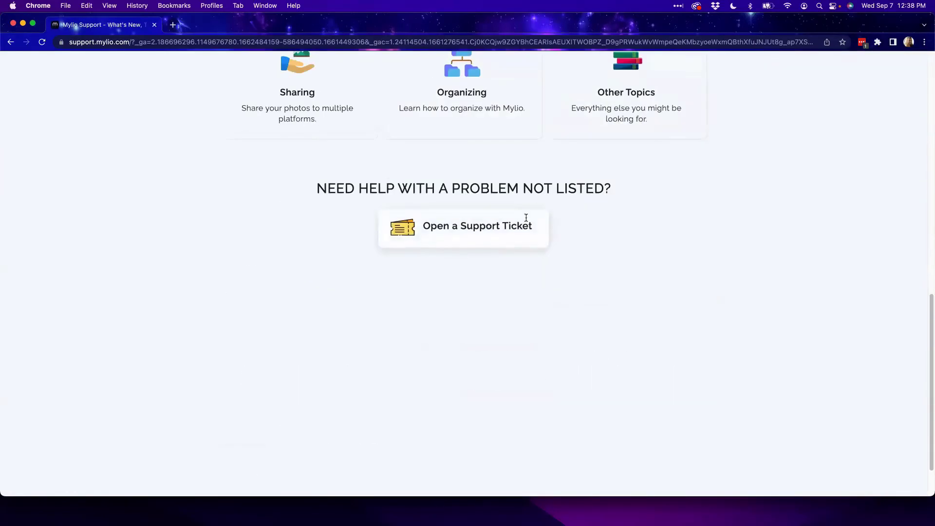
{"action": "left_click", "coordinate": [443, 237]}
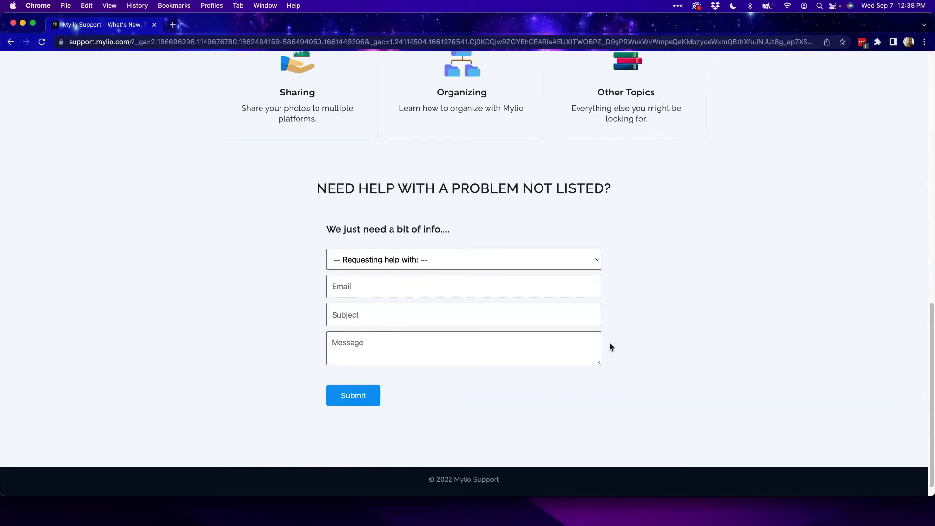
{"action": "scroll", "coordinate": [609, 343], "scroll_direction": "up", "scroll_amount": 5}
{"action": "scroll", "coordinate": [609, 343], "scroll_direction": "down", "scroll_amount": 4}
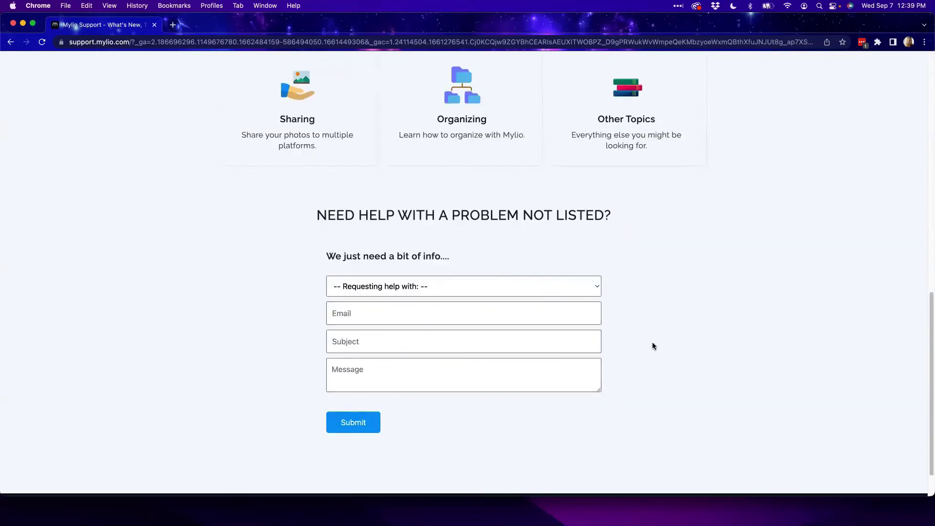
{"action": "scroll", "coordinate": [637, 345], "scroll_direction": "up", "scroll_amount": 2}
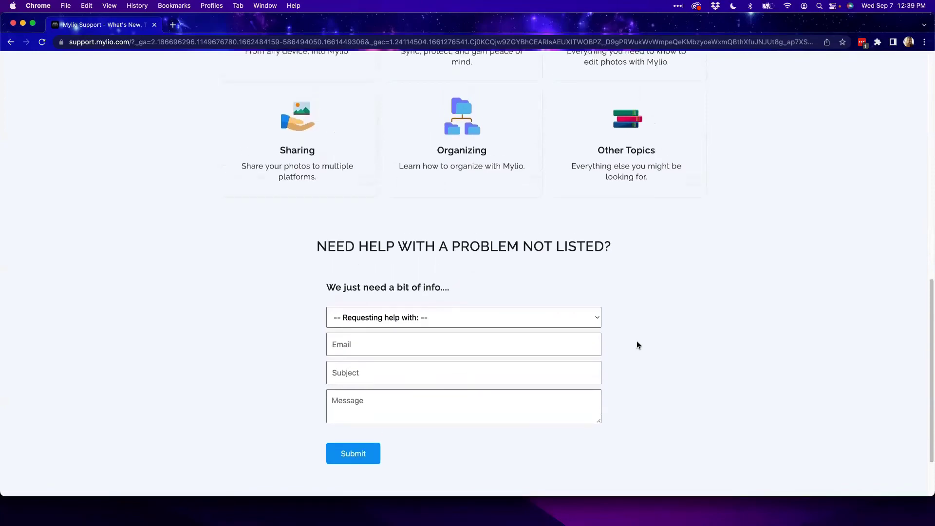
{"action": "scroll", "coordinate": [638, 345], "scroll_direction": "up", "scroll_amount": 8}
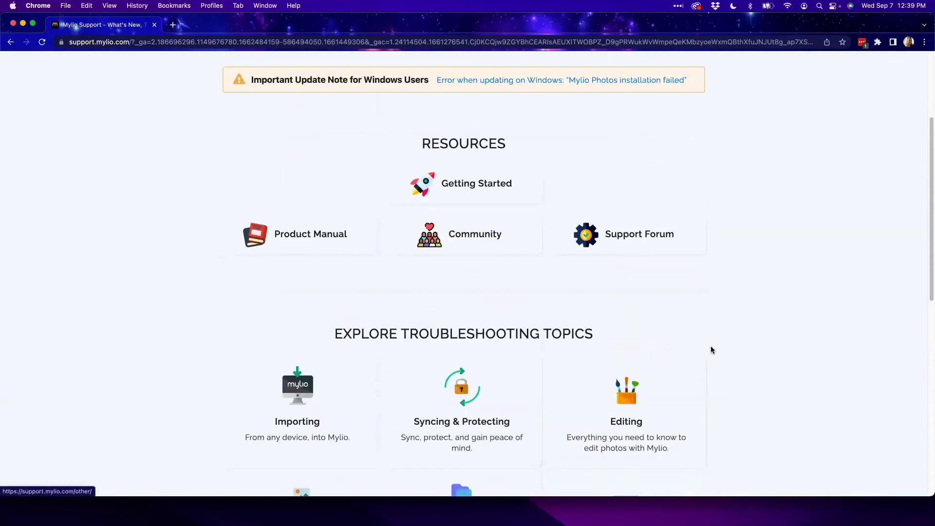
{"action": "scroll", "coordinate": [712, 350], "scroll_direction": "up", "scroll_amount": 3}
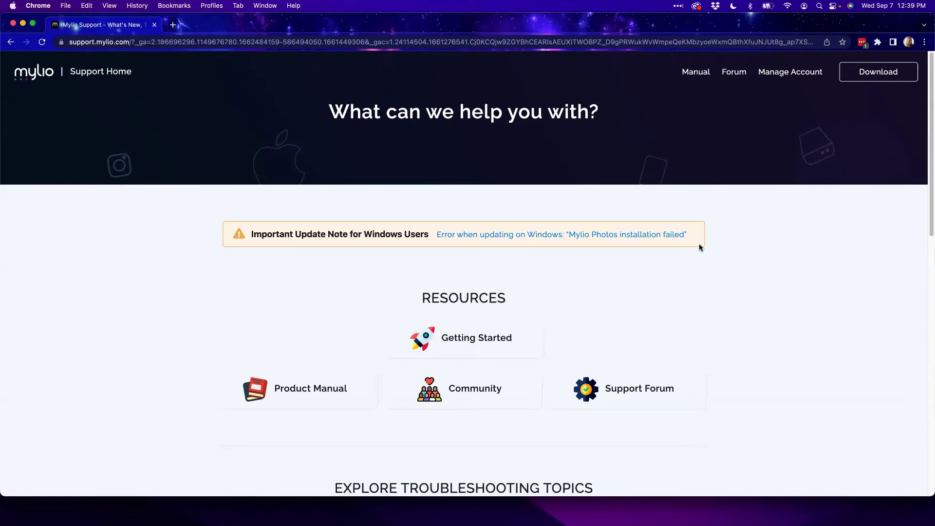
Open the Mylio Photos Manual from the header and browse its contents
{"action": "left_click", "coordinate": [696, 73]}
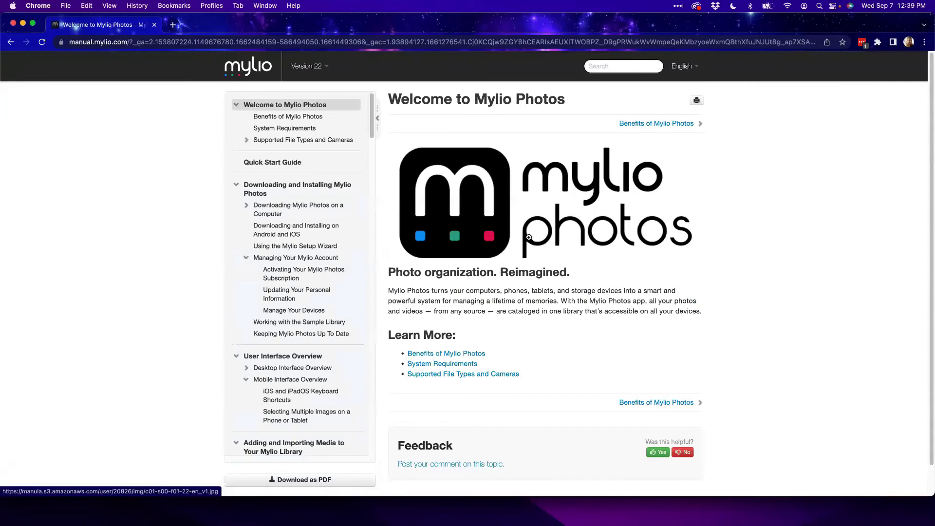
{"action": "scroll", "coordinate": [293, 370], "scroll_direction": "down", "scroll_amount": 10}
{"action": "scroll", "coordinate": [293, 374], "scroll_direction": "down", "scroll_amount": 20}
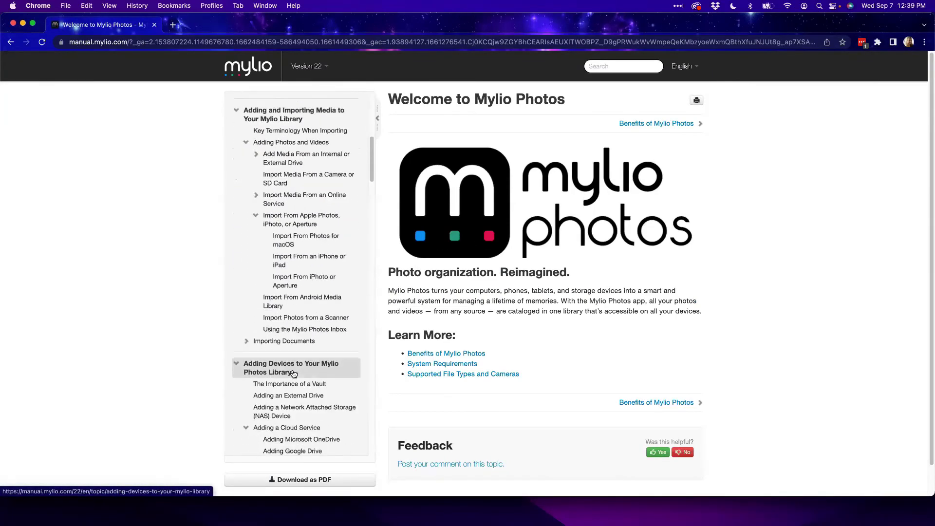
{"action": "scroll", "coordinate": [293, 374], "scroll_direction": "down", "scroll_amount": 15}
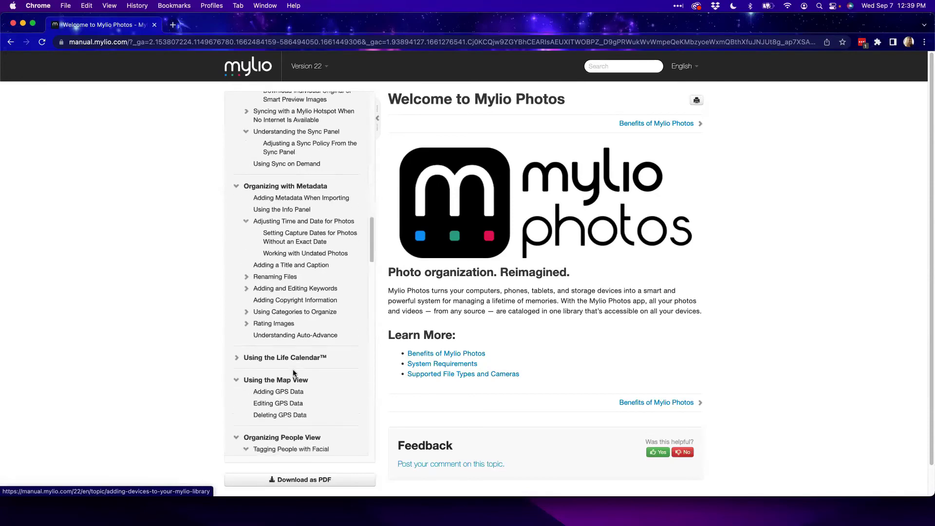
{"action": "scroll", "coordinate": [293, 374], "scroll_direction": "down", "scroll_amount": 20}
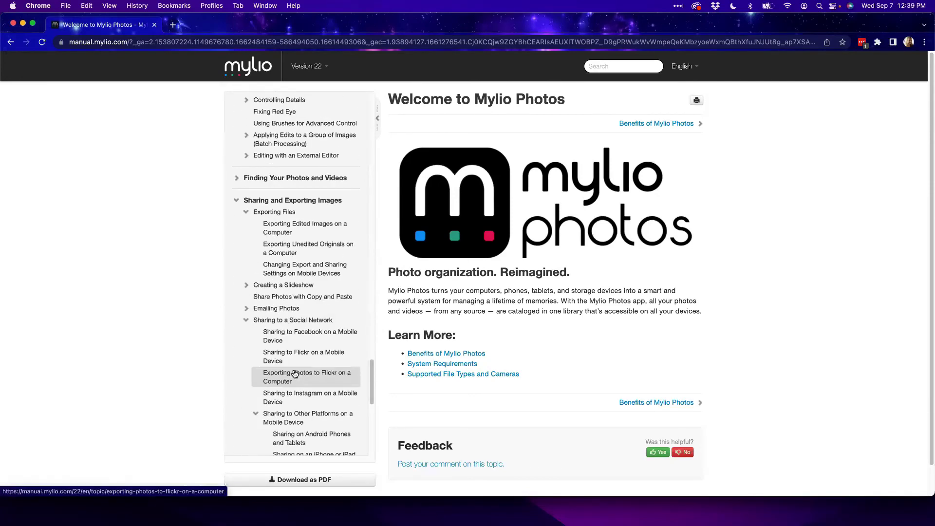
{"action": "scroll", "coordinate": [295, 374], "scroll_direction": "up", "scroll_amount": 20}
{"action": "scroll", "coordinate": [298, 367], "scroll_direction": "up", "scroll_amount": 20}
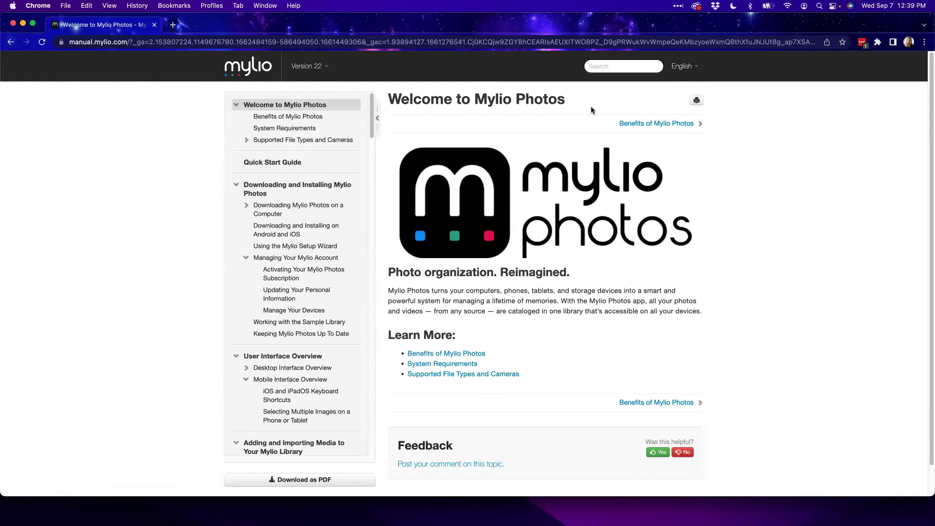
Search the manual for 'originals', then for 'duplicate'
{"action": "left_click", "coordinate": [603, 65]}
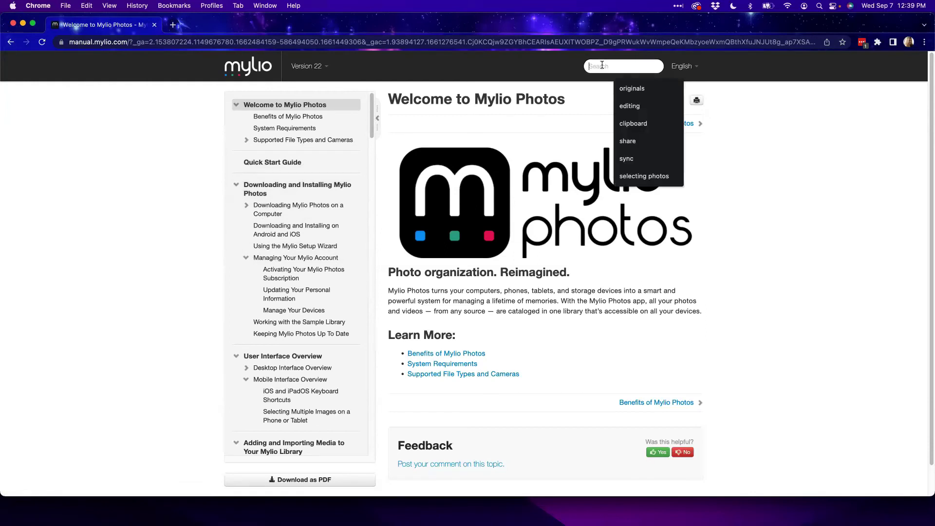
{"action": "left_click", "coordinate": [641, 92]}
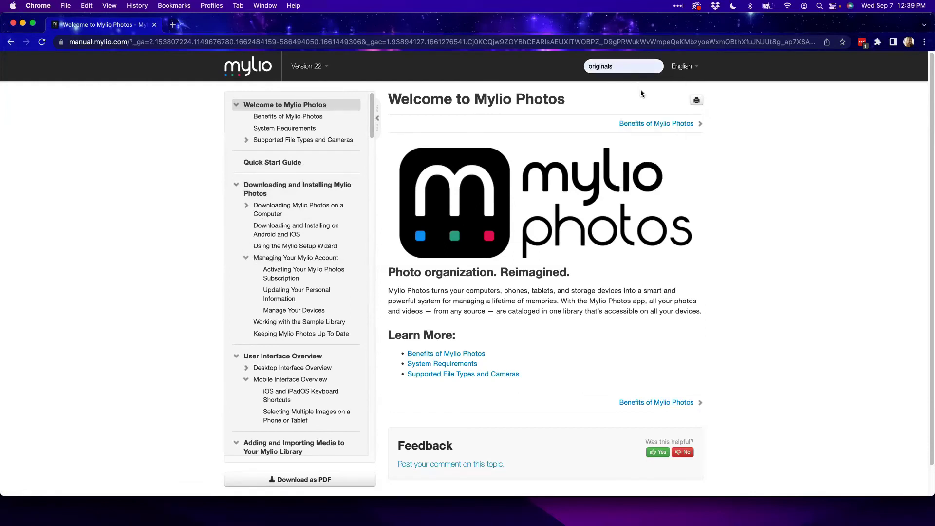
{"action": "key", "text": "Return"}
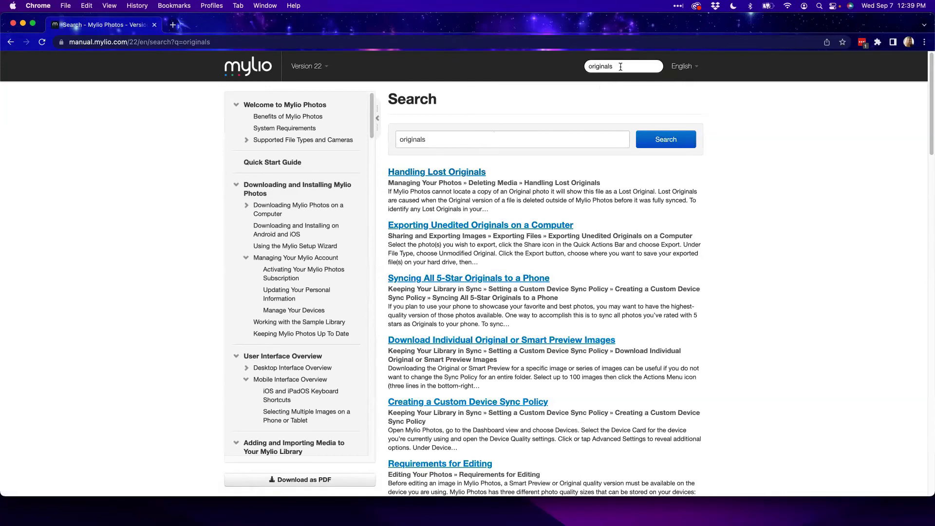
{"action": "left_click_drag", "start_coordinate": [621, 66], "coordinate": [569, 69]}
{"action": "type", "text": "duplicate"}
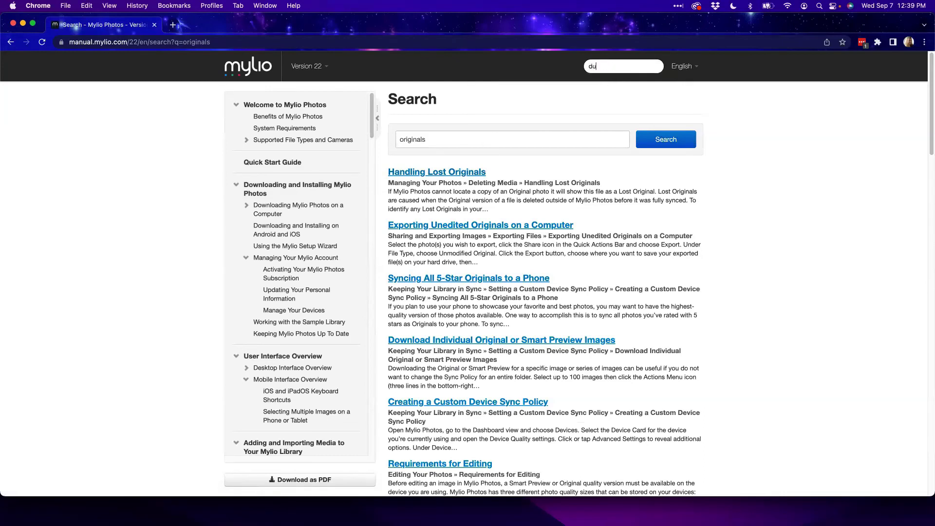
{"action": "key", "text": "Return"}
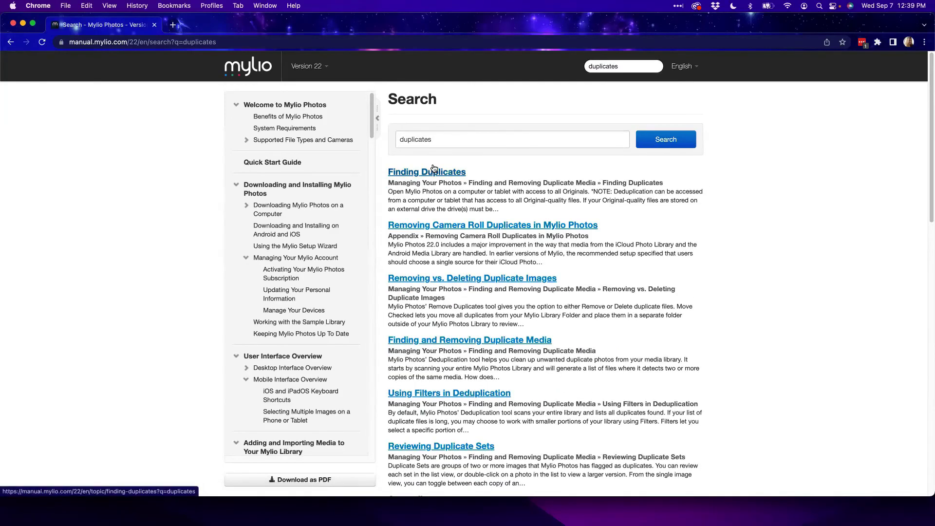
Close the manual window and return to the Mylio Photos Community tab in Safari
{"action": "left_click", "coordinate": [154, 24]}
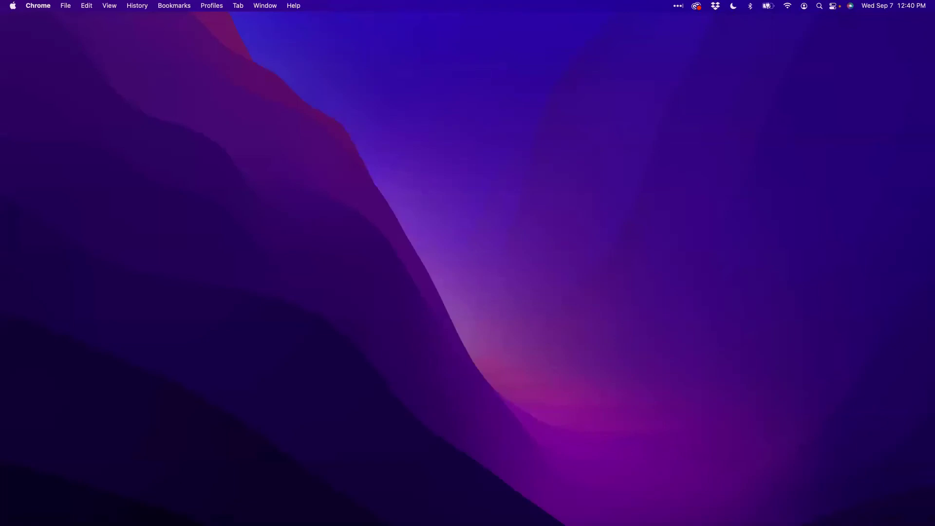
{"action": "key", "text": "ctrl+Right"}
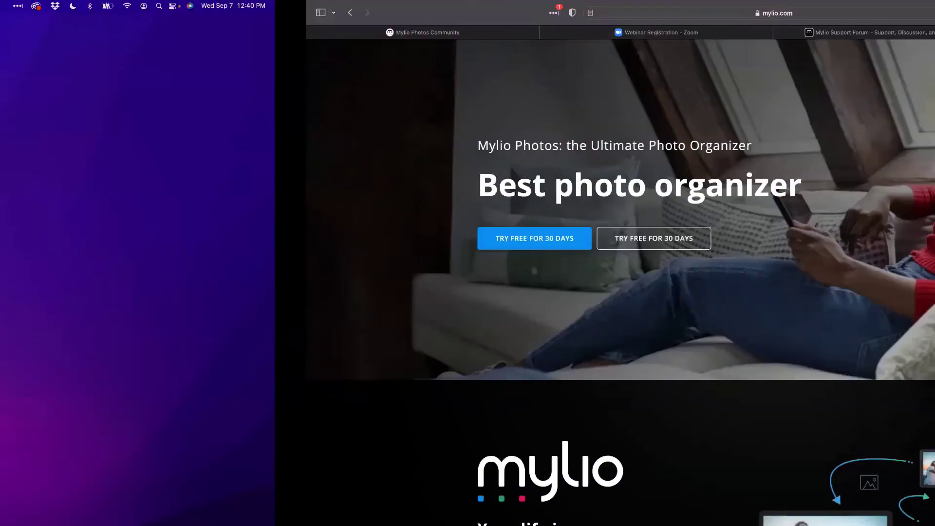
{"action": "key", "text": "super+1"}
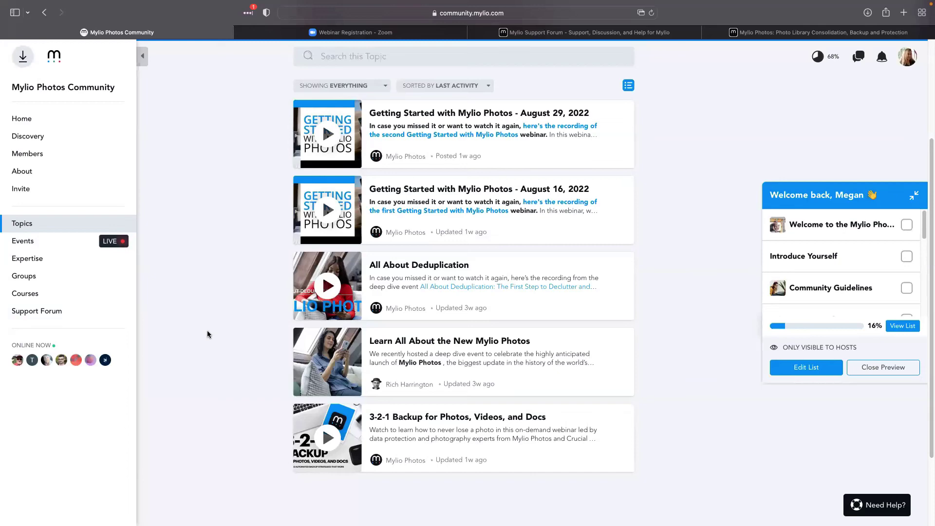
{"action": "scroll", "coordinate": [207, 335], "scroll_direction": "up", "scroll_amount": 1}
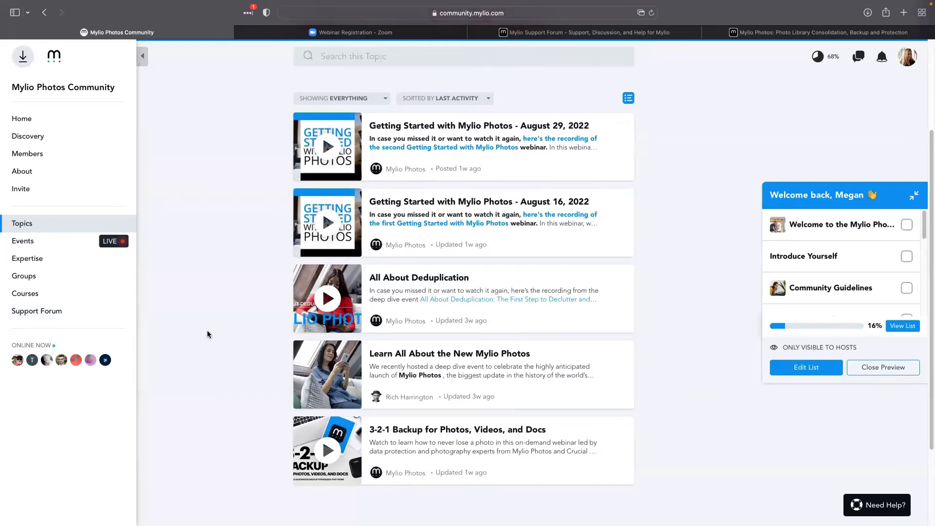
{"action": "scroll", "coordinate": [208, 334], "scroll_direction": "up", "scroll_amount": 5}
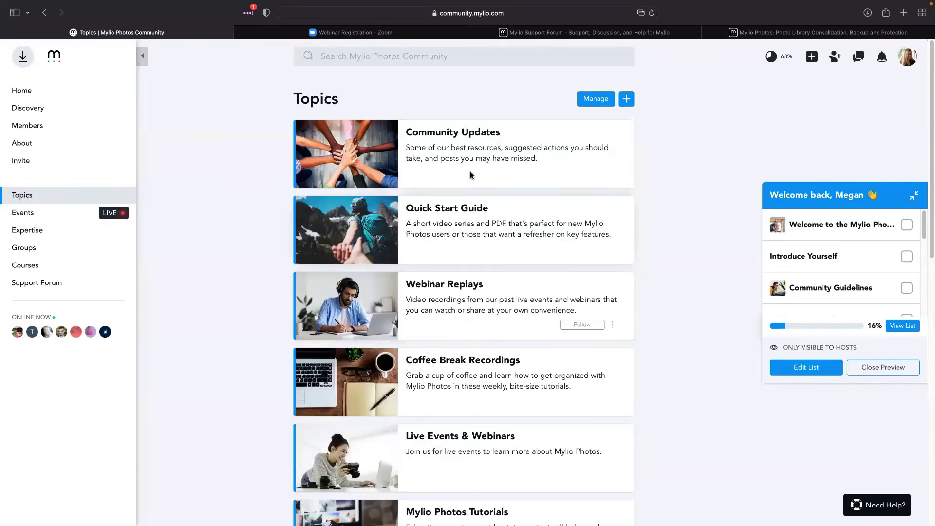
Scroll down the Topics list, open Explore Technology, and browse its posts
{"action": "scroll", "coordinate": [476, 438], "scroll_direction": "down", "scroll_amount": 1}
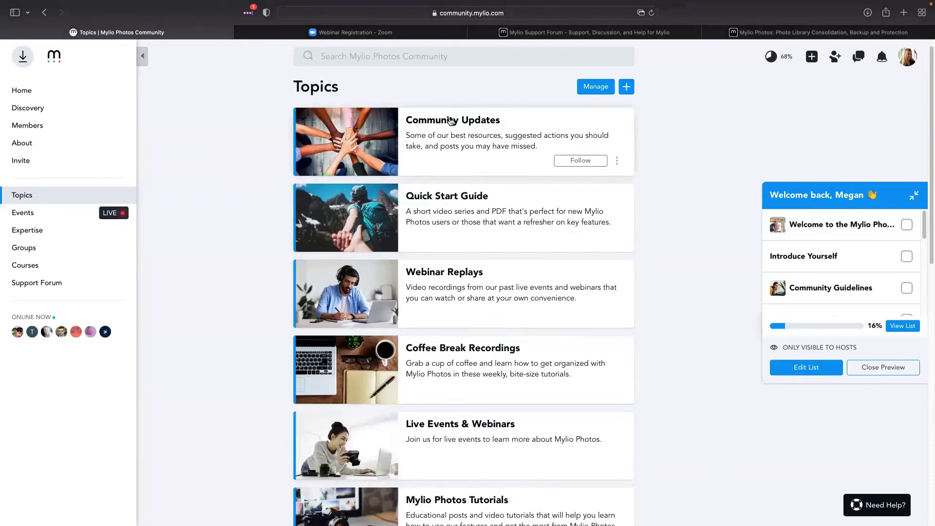
{"action": "scroll", "coordinate": [447, 130], "scroll_direction": "down", "scroll_amount": 7}
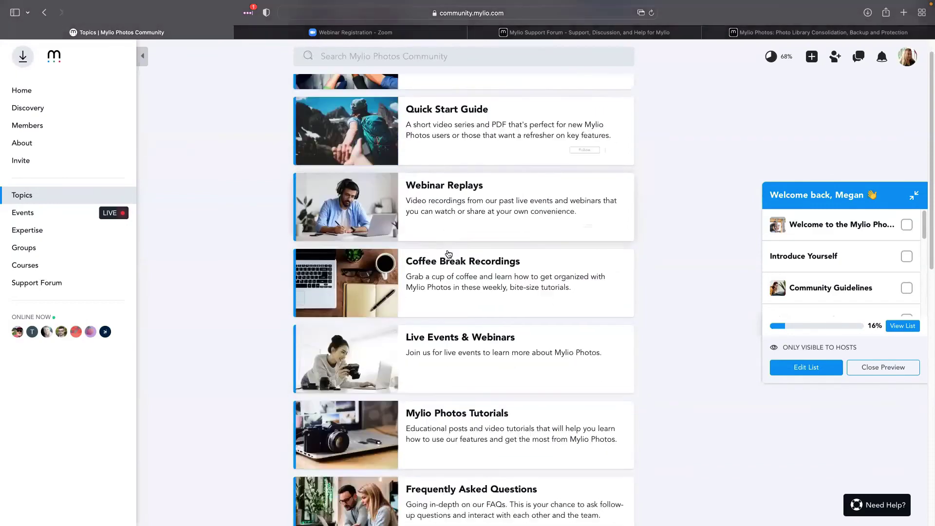
{"action": "scroll", "coordinate": [472, 295], "scroll_direction": "down", "scroll_amount": 2}
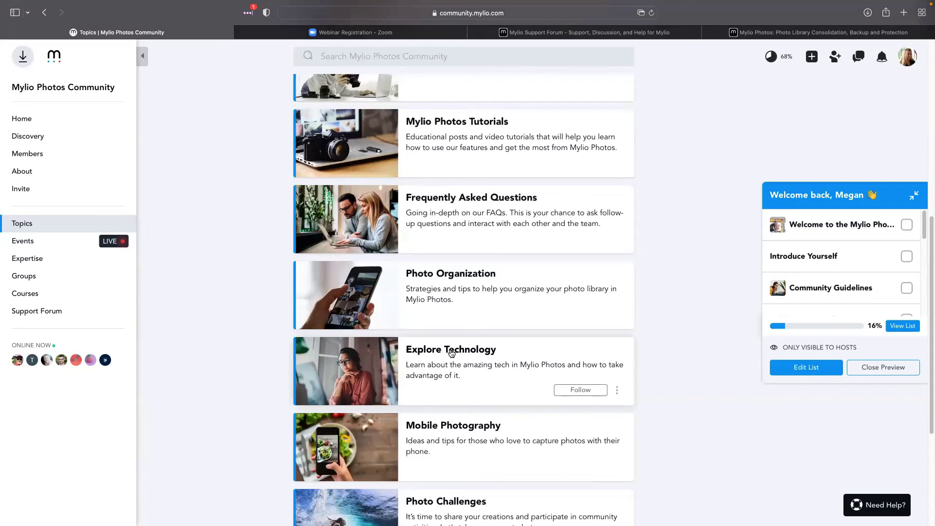
{"action": "left_click", "coordinate": [451, 352]}
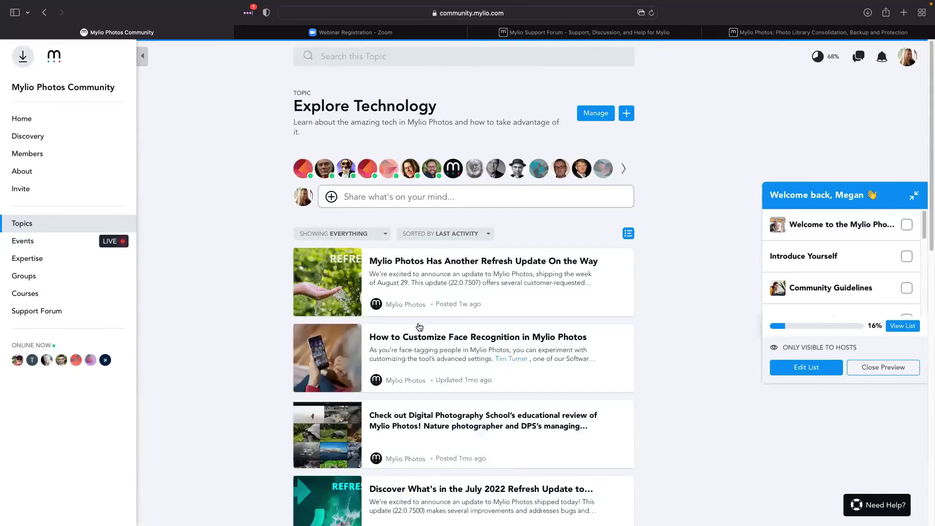
{"action": "scroll", "coordinate": [419, 326], "scroll_direction": "down", "scroll_amount": 2}
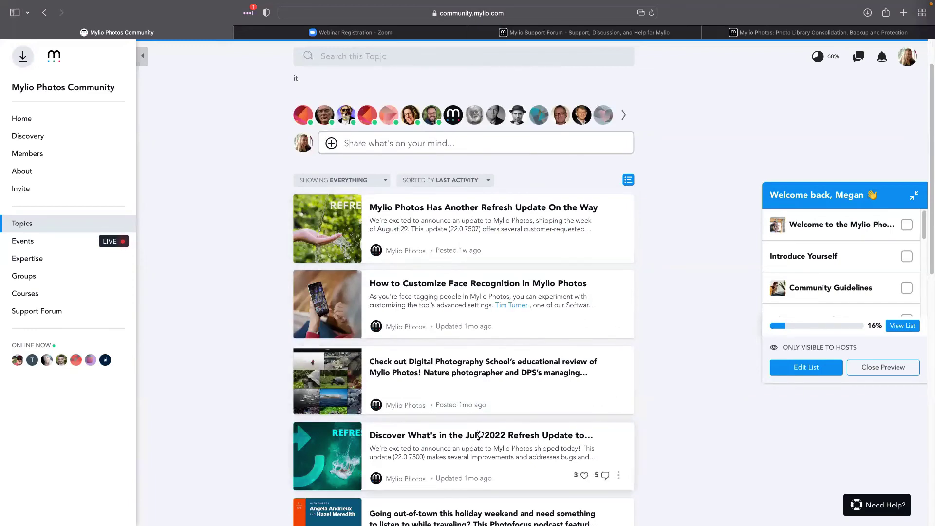
{"action": "scroll", "coordinate": [477, 428], "scroll_direction": "up", "scroll_amount": 2}
Go back to all topics, scroll through the list, and open Frequently Asked Questions
{"action": "left_click", "coordinate": [47, 204]}
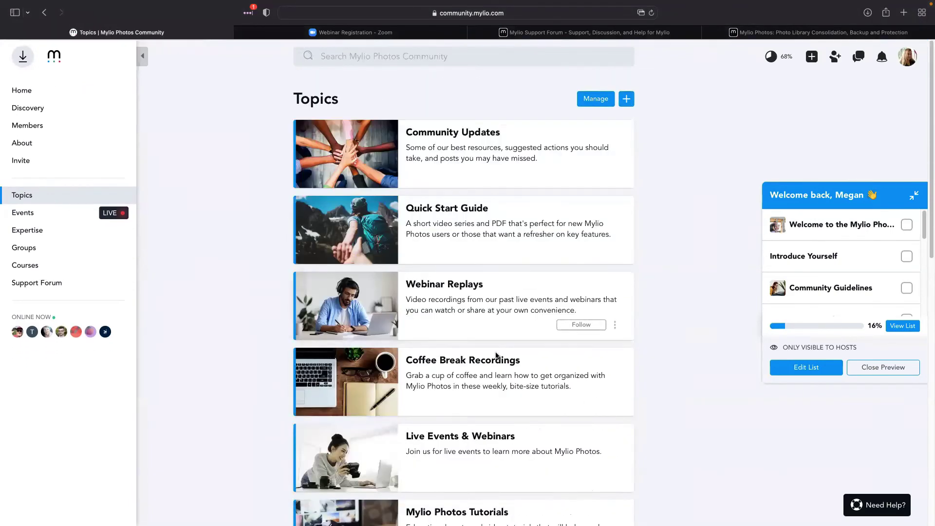
{"action": "scroll", "coordinate": [497, 368], "scroll_direction": "down", "scroll_amount": 5}
{"action": "scroll", "coordinate": [498, 368], "scroll_direction": "down", "scroll_amount": 8}
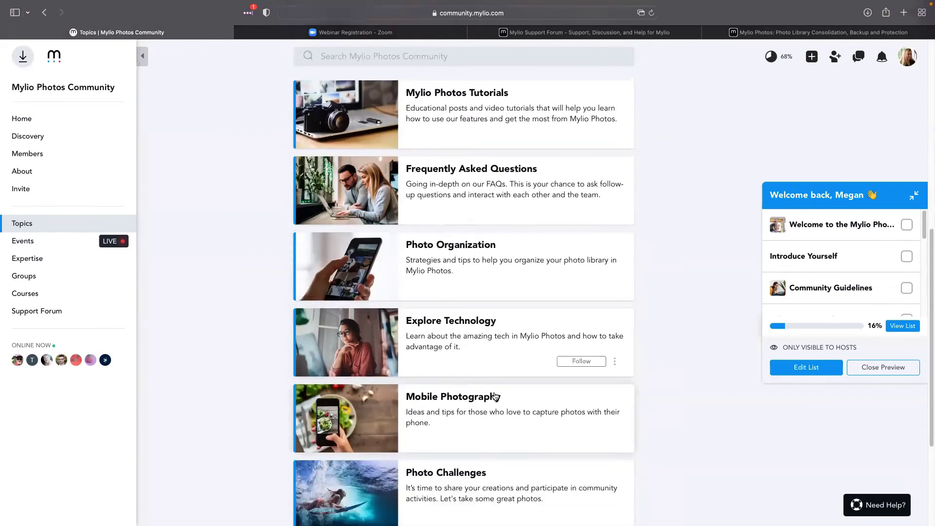
{"action": "scroll", "coordinate": [495, 396], "scroll_direction": "down", "scroll_amount": 2}
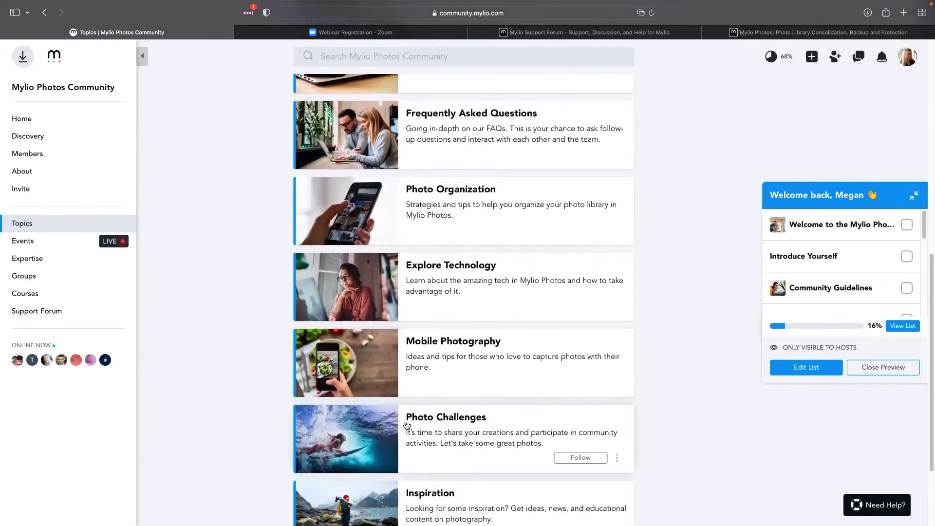
{"action": "scroll", "coordinate": [408, 425], "scroll_direction": "down", "scroll_amount": 4}
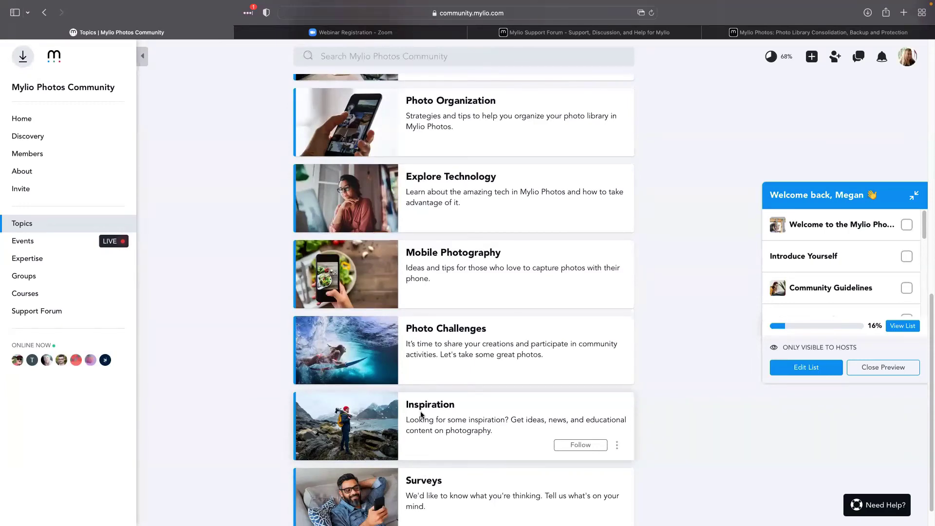
{"action": "scroll", "coordinate": [421, 414], "scroll_direction": "up", "scroll_amount": 3}
{"action": "scroll", "coordinate": [419, 308], "scroll_direction": "up", "scroll_amount": 7}
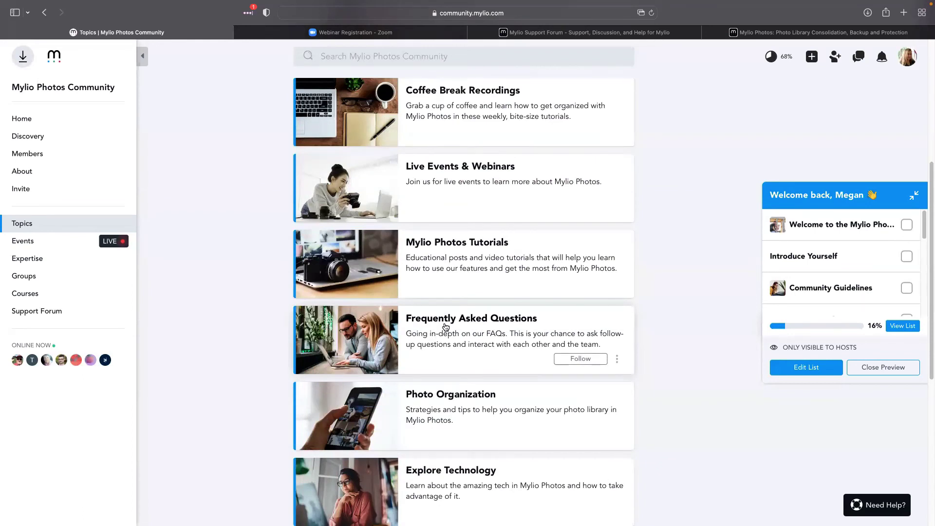
{"action": "left_click", "coordinate": [446, 327]}
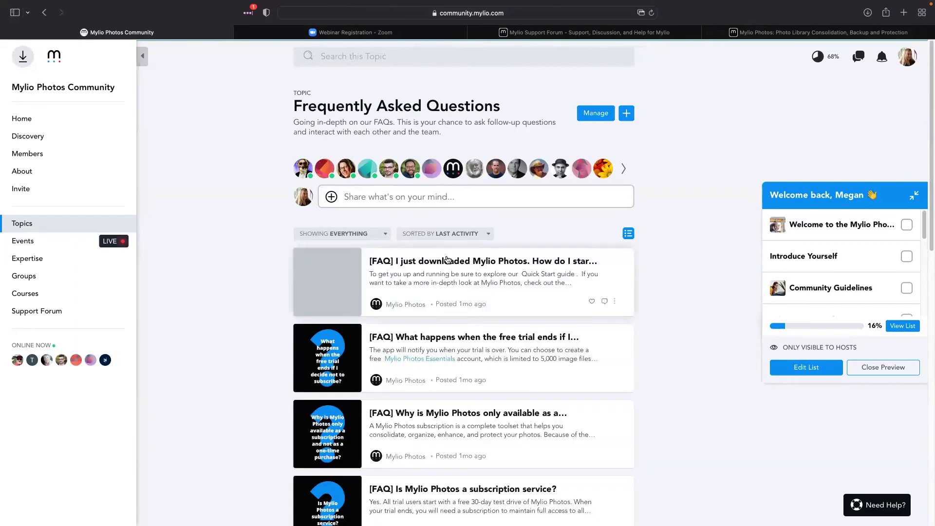
Preview the '[FAQ] I just downloaded Mylio Photos' post, close it, then open the Inspiration topic
{"action": "left_click", "coordinate": [445, 282]}
{"action": "scroll", "coordinate": [578, 277], "scroll_direction": "down", "scroll_amount": 5}
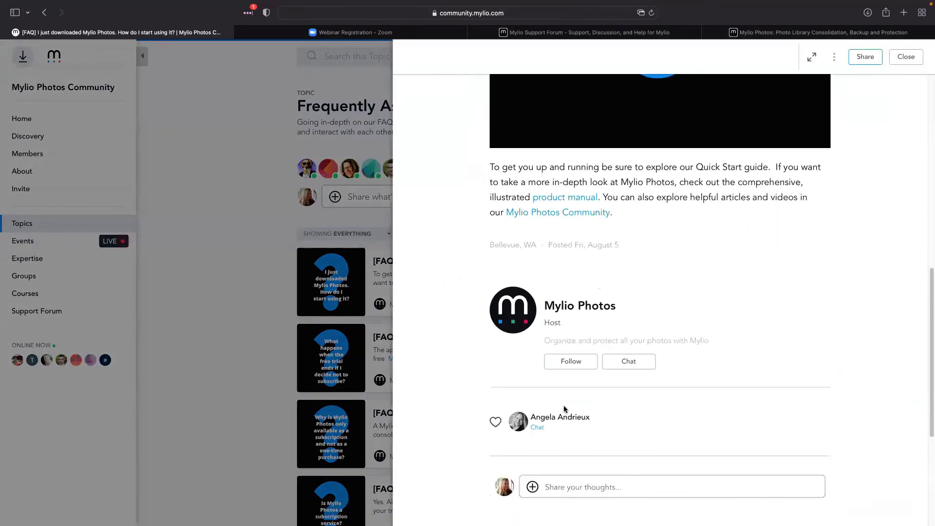
{"action": "left_click", "coordinate": [584, 484]}
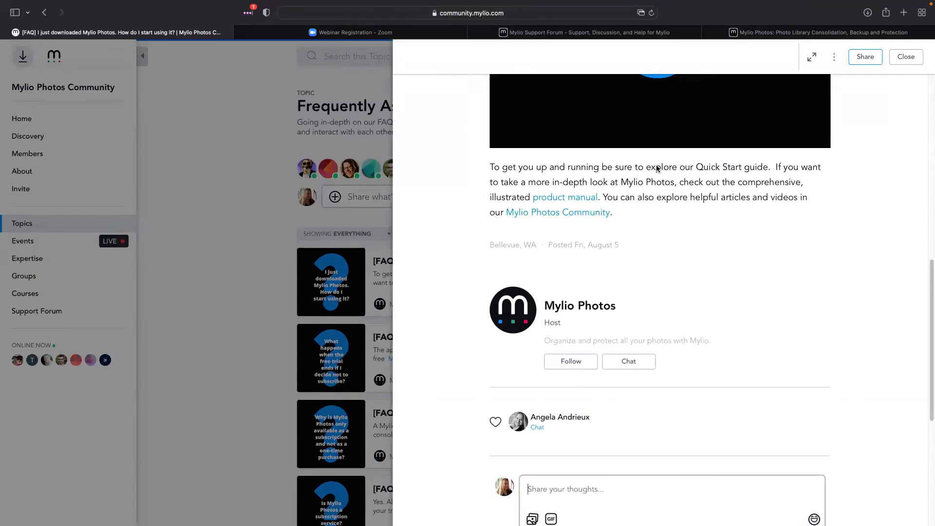
{"action": "left_click", "coordinate": [279, 200]}
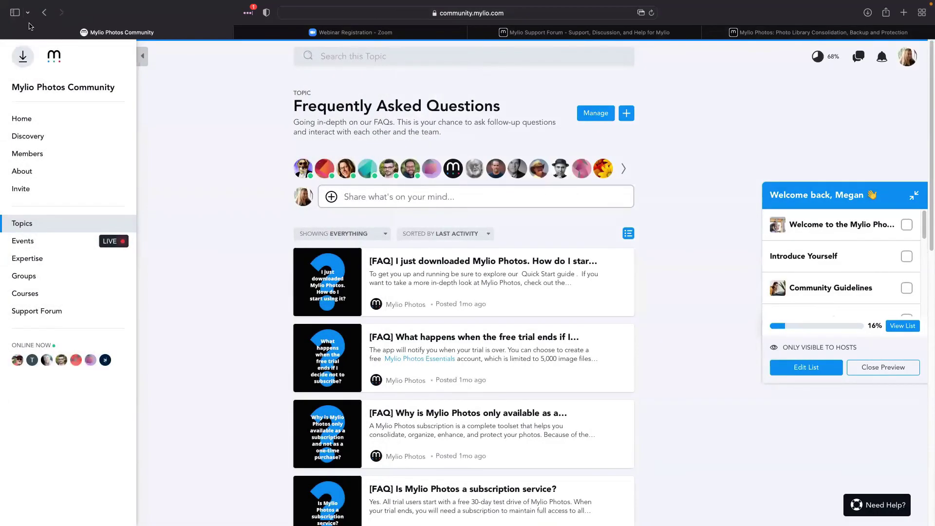
{"action": "left_click", "coordinate": [45, 12]}
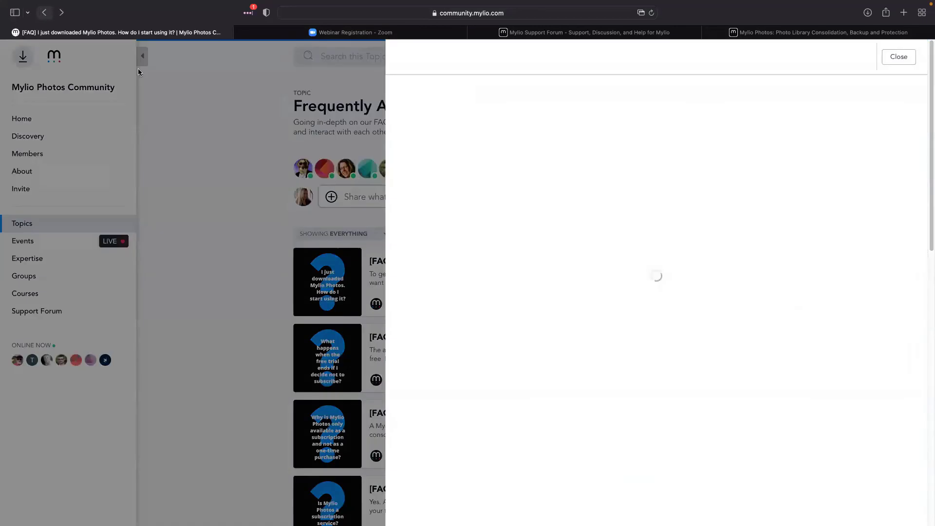
{"action": "left_click", "coordinate": [906, 56]}
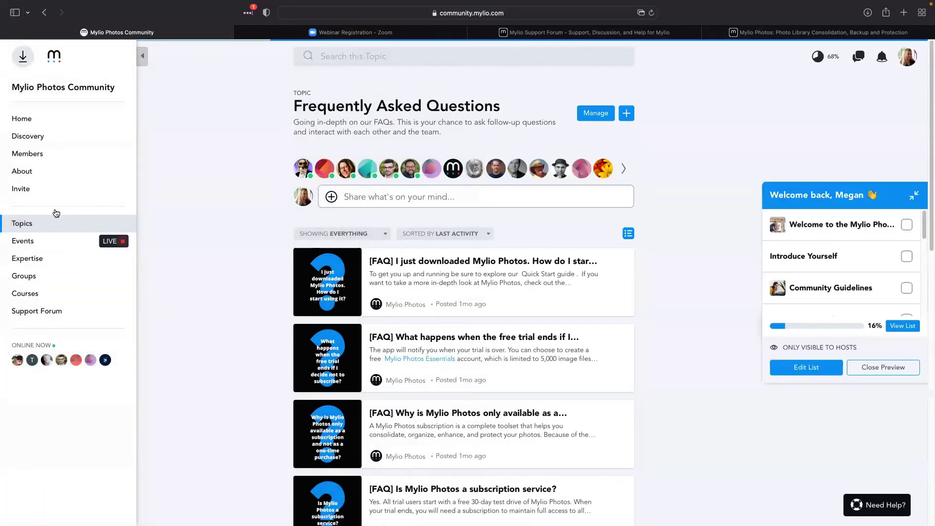
{"action": "scroll", "coordinate": [468, 400], "scroll_direction": "down", "scroll_amount": 10}
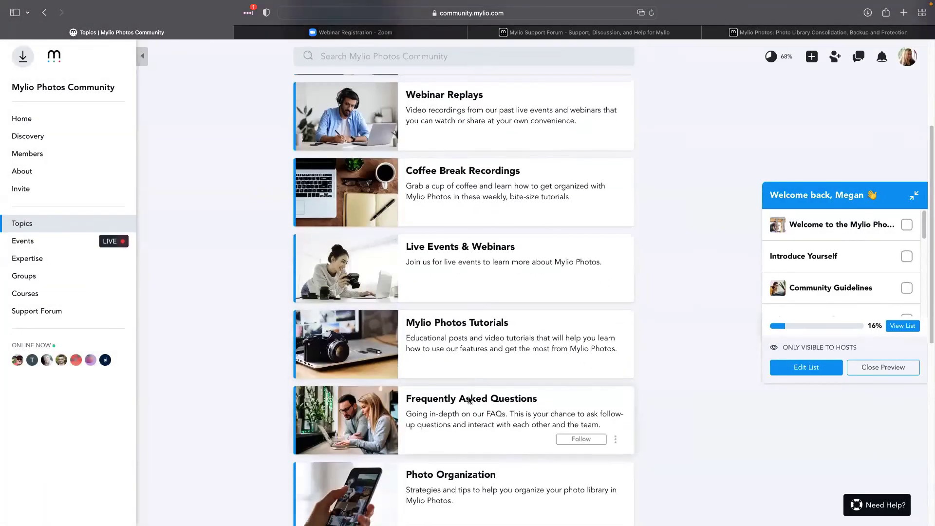
{"action": "left_click", "coordinate": [468, 400]}
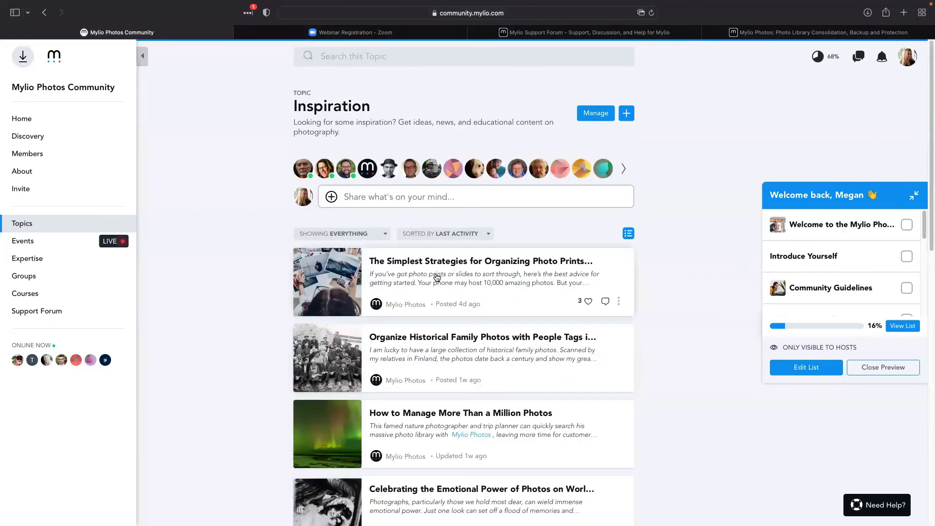
Browse the Inspiration posts, from 'The Simplest Strategies for Organizing Photo Prints' down to fireworks, Father's Day and landscape posts
{"action": "scroll", "coordinate": [446, 354], "scroll_direction": "down", "scroll_amount": 5}
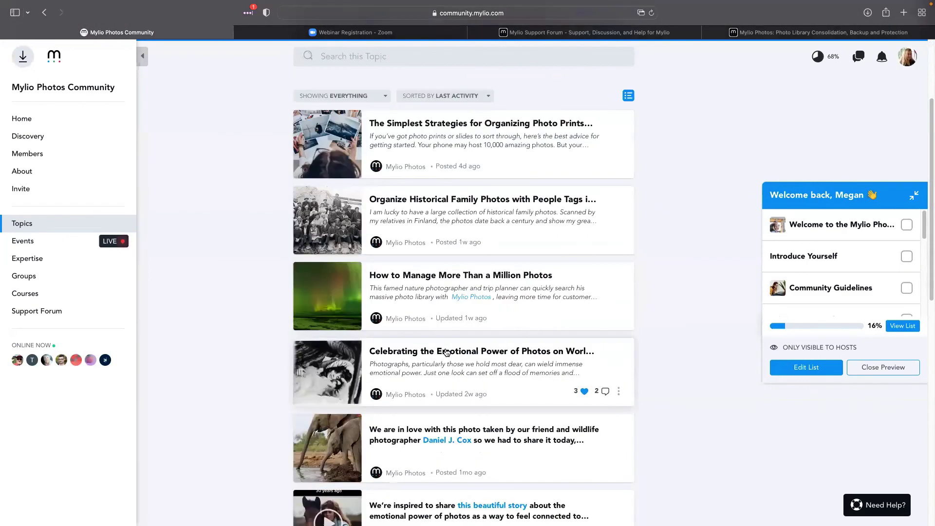
{"action": "scroll", "coordinate": [447, 352], "scroll_direction": "down", "scroll_amount": 5}
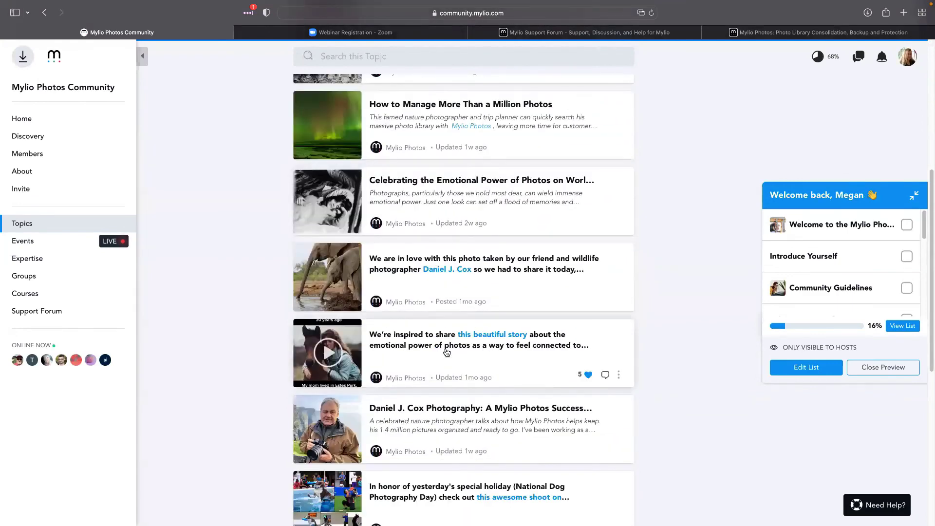
{"action": "scroll", "coordinate": [446, 352], "scroll_direction": "down", "scroll_amount": 2}
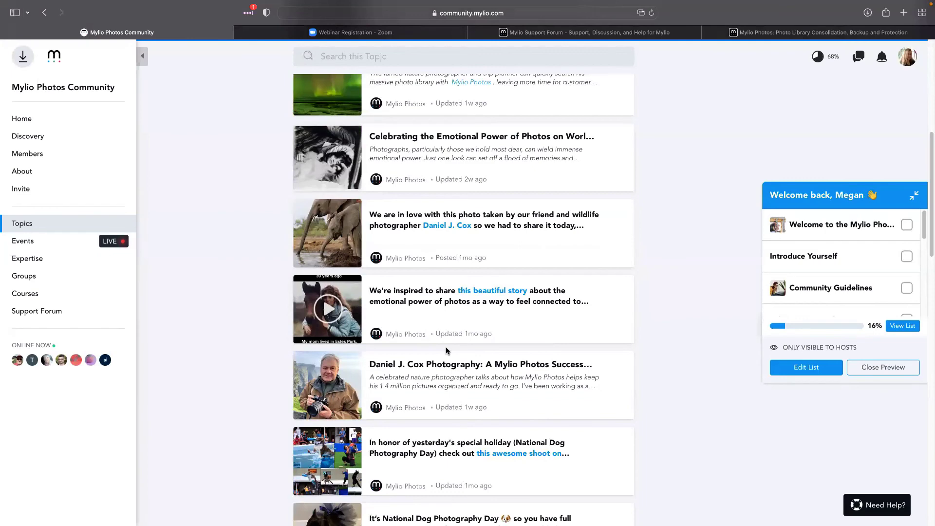
{"action": "scroll", "coordinate": [478, 146], "scroll_direction": "up", "scroll_amount": 4}
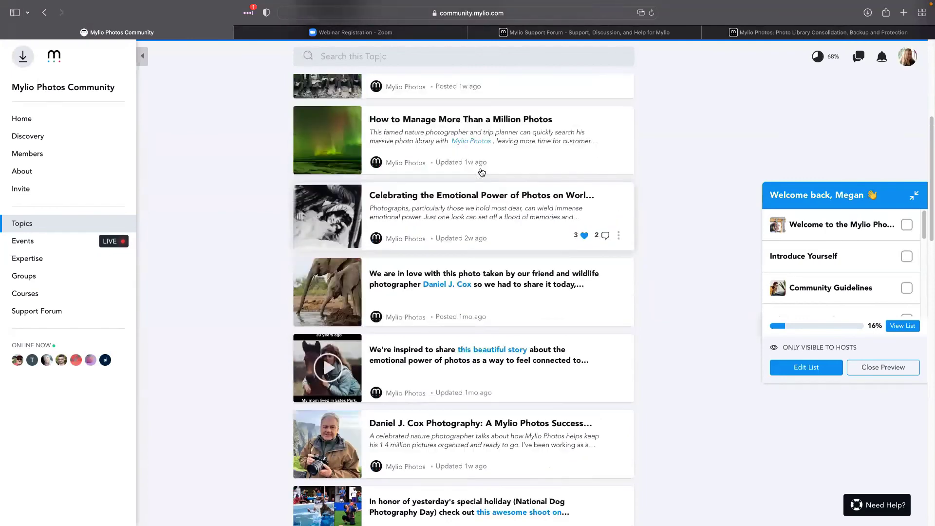
{"action": "scroll", "coordinate": [475, 156], "scroll_direction": "up", "scroll_amount": 2}
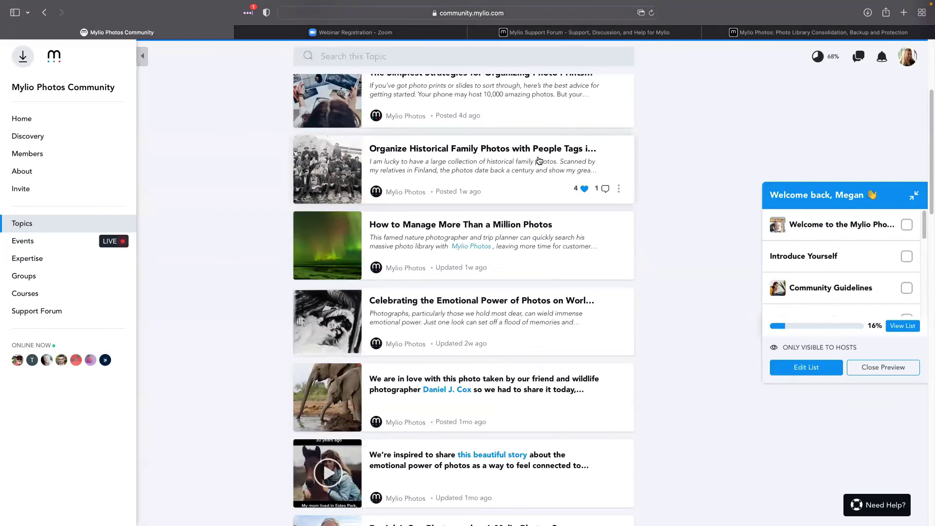
{"action": "scroll", "coordinate": [471, 167], "scroll_direction": "up", "scroll_amount": 1}
{"action": "scroll", "coordinate": [472, 166], "scroll_direction": "up", "scroll_amount": 2}
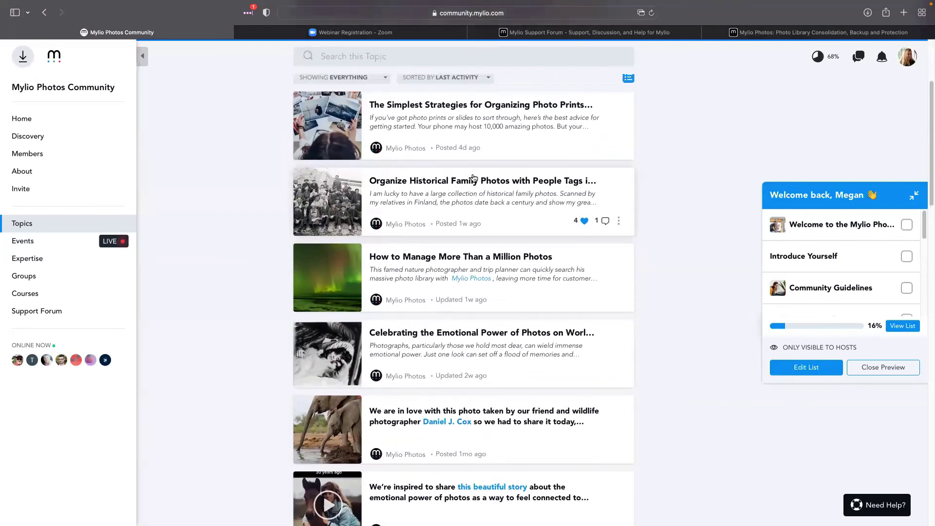
{"action": "scroll", "coordinate": [472, 149], "scroll_direction": "down", "scroll_amount": 2}
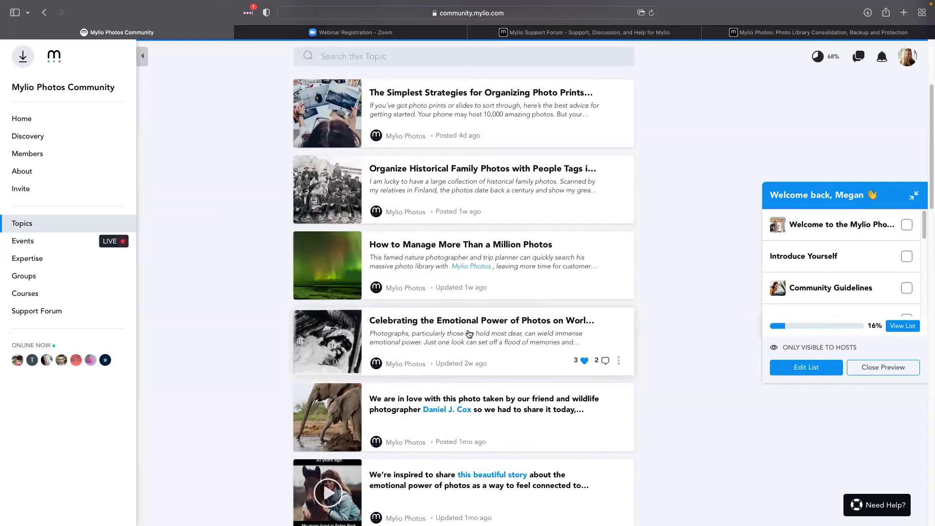
{"action": "scroll", "coordinate": [516, 344], "scroll_direction": "down", "scroll_amount": 3}
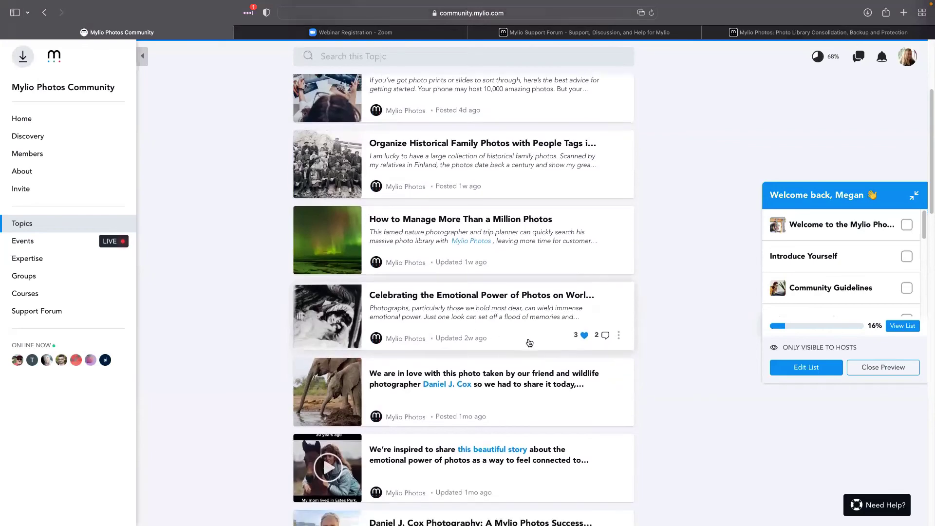
{"action": "scroll", "coordinate": [517, 344], "scroll_direction": "down", "scroll_amount": 3}
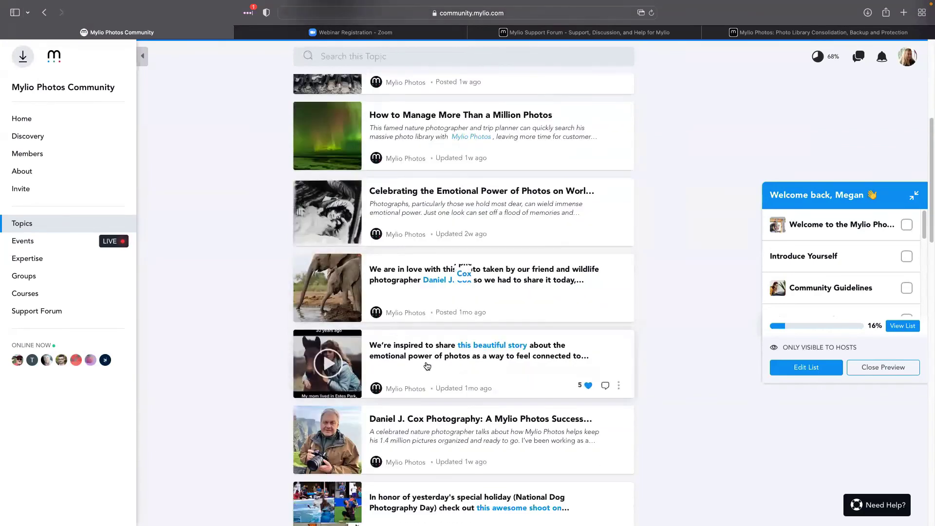
{"action": "scroll", "coordinate": [344, 350], "scroll_direction": "down", "scroll_amount": 1}
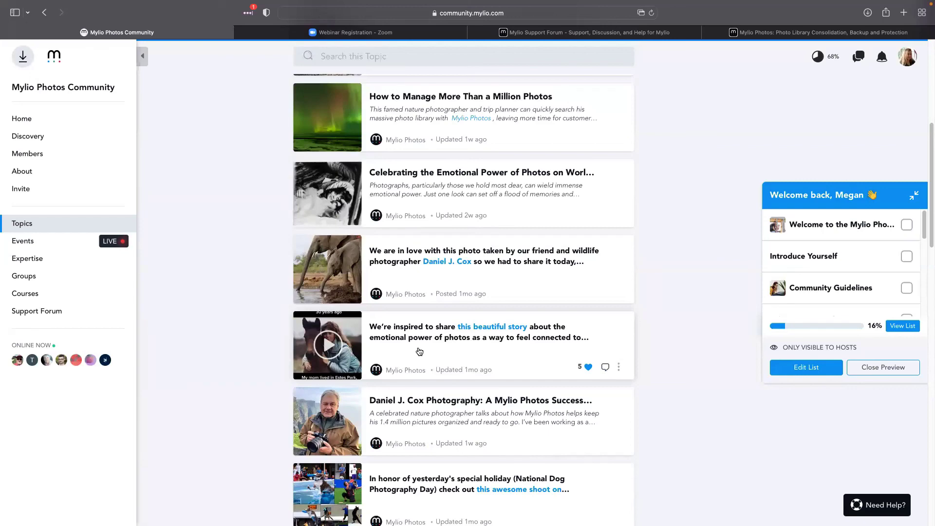
{"action": "scroll", "coordinate": [419, 351], "scroll_direction": "down", "scroll_amount": 5}
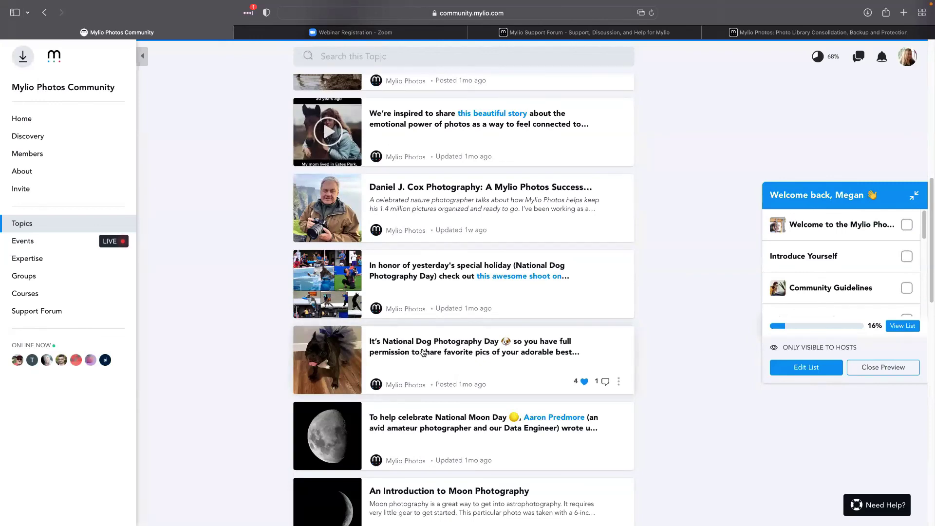
{"action": "scroll", "coordinate": [423, 355], "scroll_direction": "down", "scroll_amount": 5}
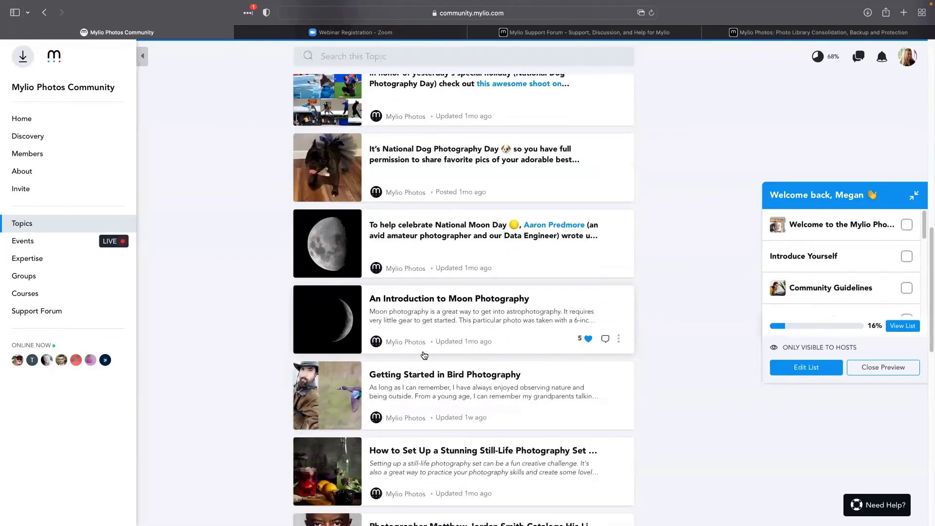
{"action": "scroll", "coordinate": [423, 355], "scroll_direction": "down", "scroll_amount": 1}
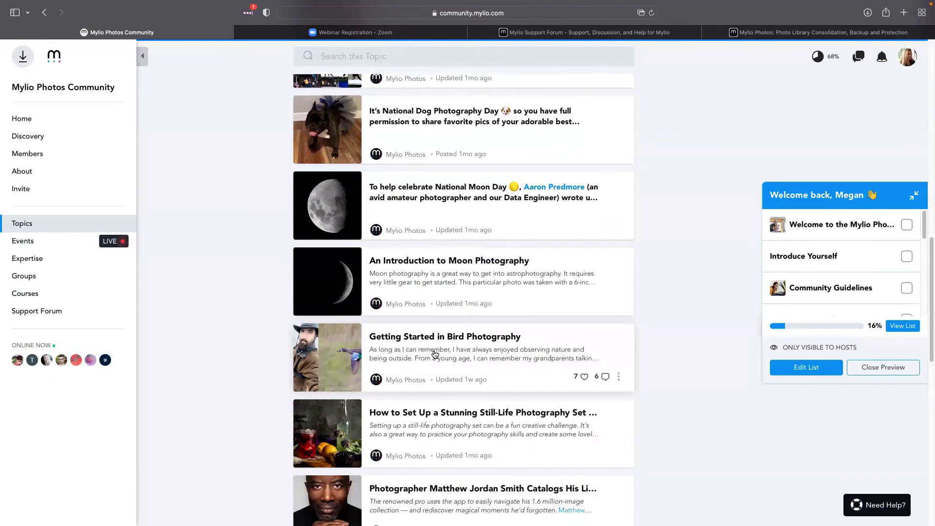
{"action": "scroll", "coordinate": [431, 356], "scroll_direction": "up", "scroll_amount": 4}
{"action": "scroll", "coordinate": [435, 365], "scroll_direction": "up", "scroll_amount": 10}
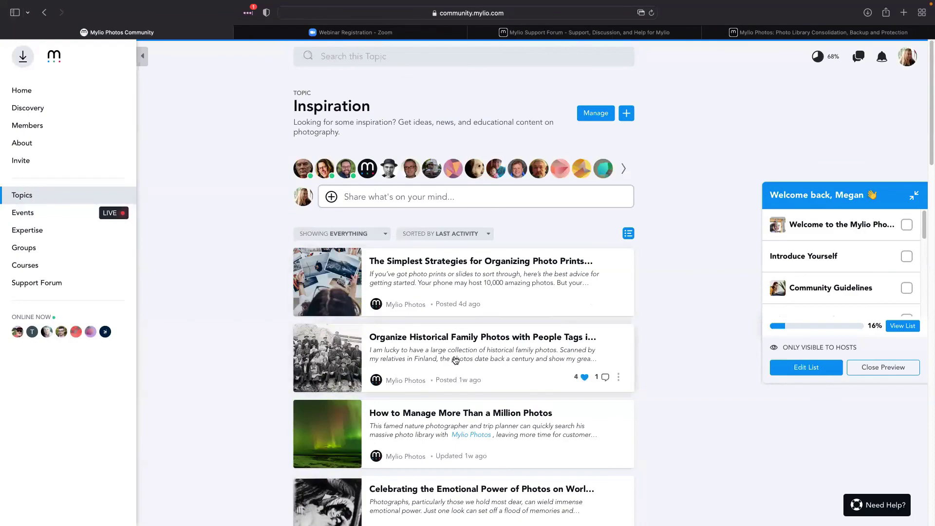
{"action": "scroll", "coordinate": [454, 367], "scroll_direction": "down", "scroll_amount": 5}
{"action": "scroll", "coordinate": [454, 366], "scroll_direction": "down", "scroll_amount": 20}
{"action": "scroll", "coordinate": [470, 381], "scroll_direction": "up", "scroll_amount": 17}
{"action": "scroll", "coordinate": [470, 381], "scroll_direction": "up", "scroll_amount": 7}
Search the Inspiration topic for 'bird photo', then clear the query and return to the Home feed
{"action": "left_click", "coordinate": [343, 57]}
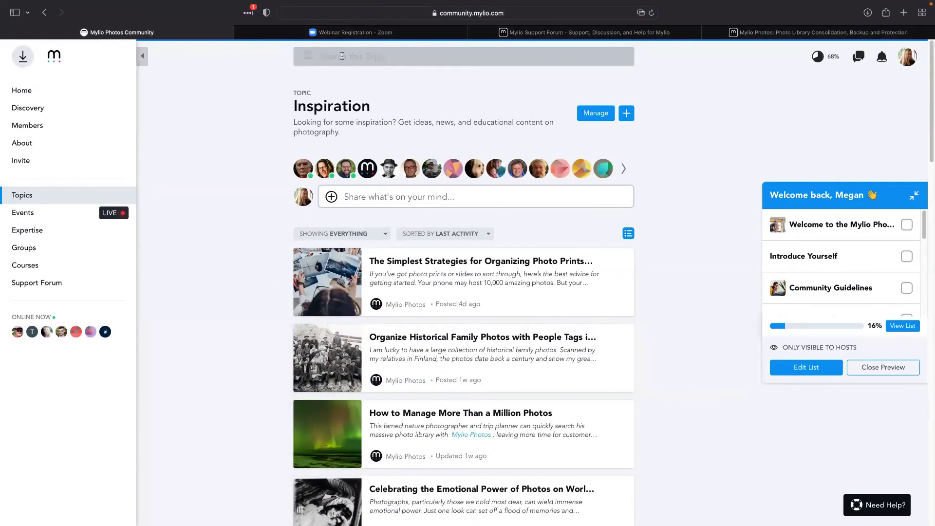
{"action": "type", "text": "bird photo"}
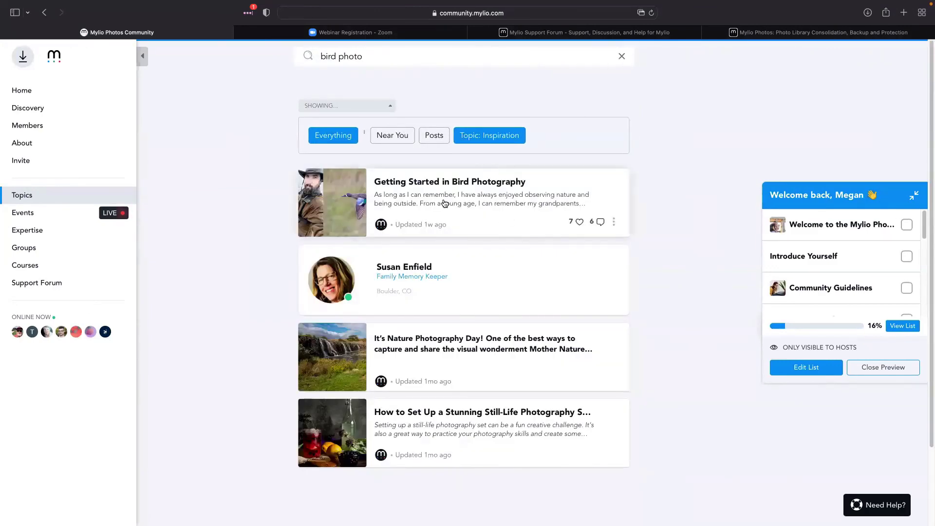
{"action": "left_click_drag", "start_coordinate": [384, 57], "coordinate": [290, 60]}
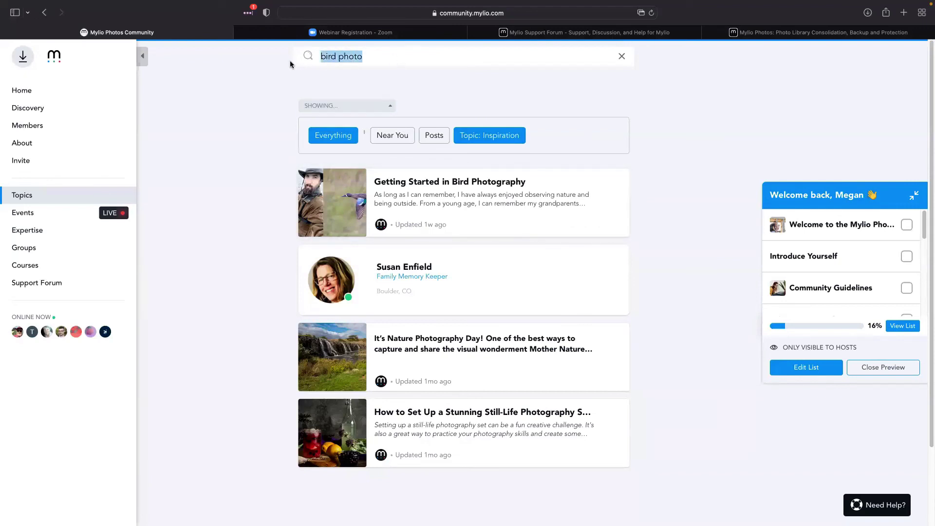
{"action": "key", "text": "BackSpace"}
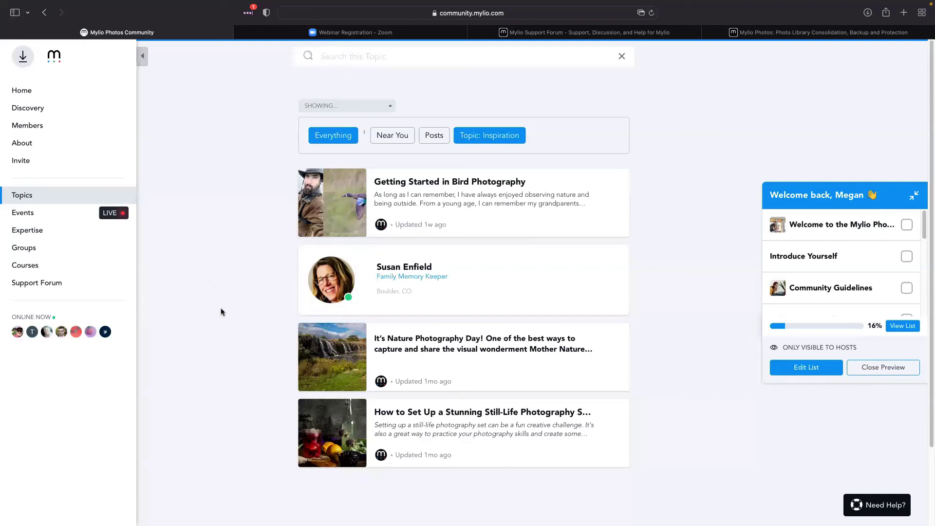
{"action": "left_click", "coordinate": [25, 90]}
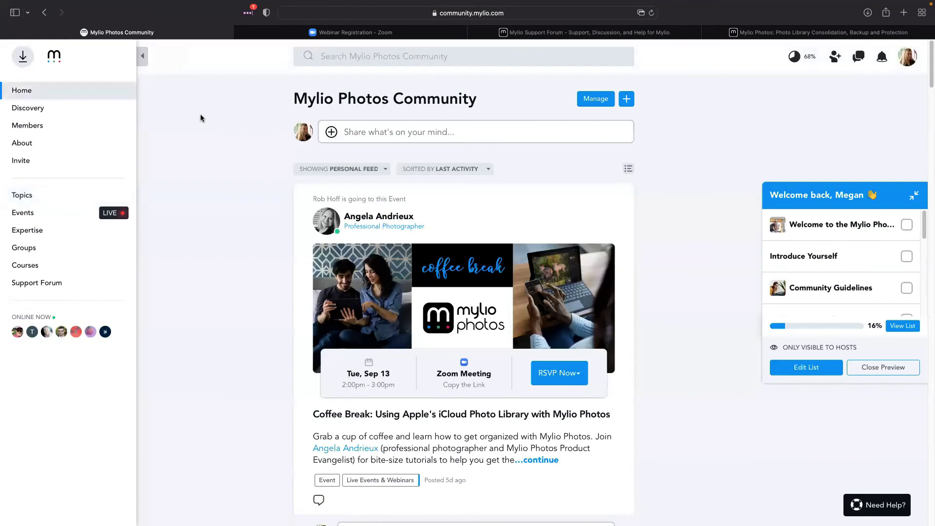